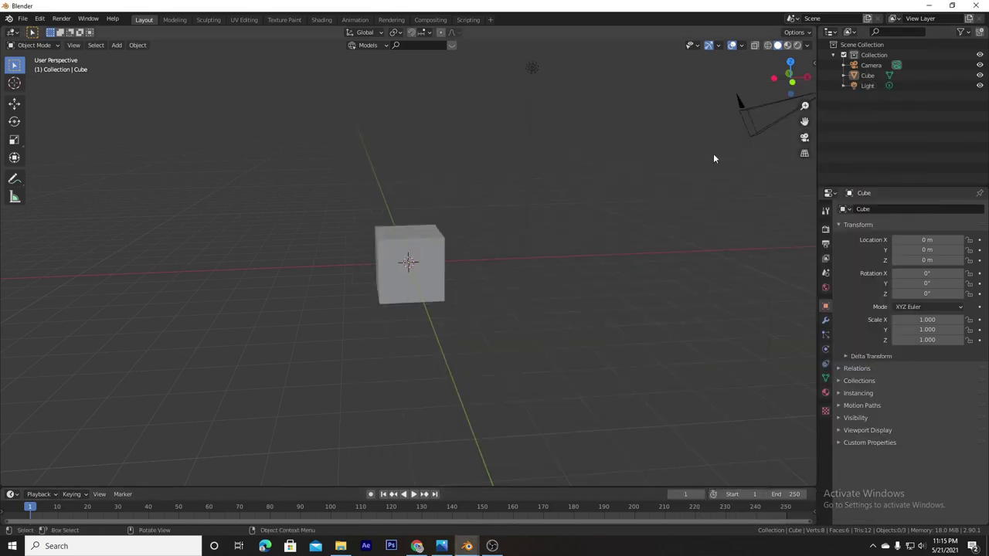
Delete the default cube from the scene.
{"action": "middle_click_drag", "start_coordinate": [713, 158], "coordinate": [494, 258]}
{"action": "scroll", "coordinate": [491, 261], "scroll_direction": "down", "scroll_amount": 3}
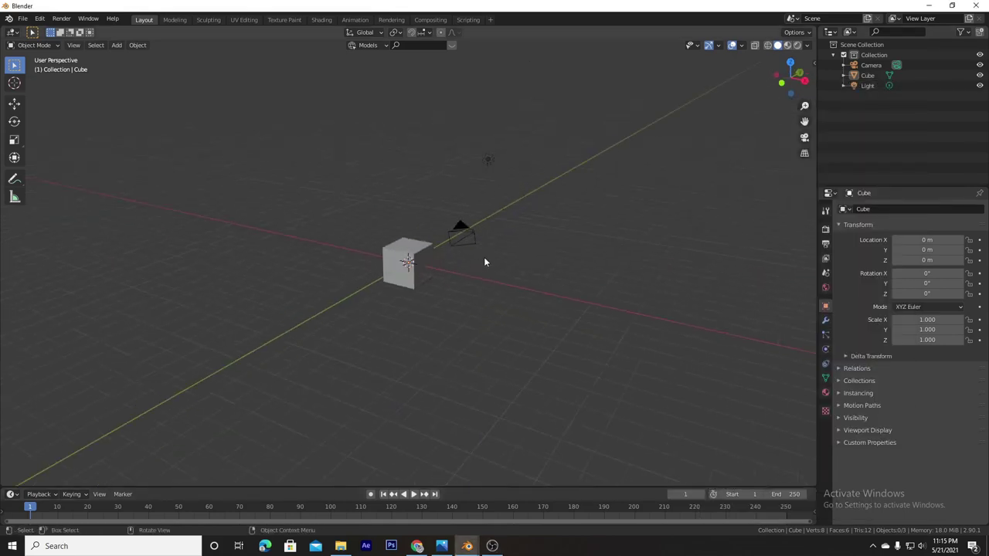
{"action": "key", "text": "Delete"}
Add the building photo from the desktop images folder as a reference image.
{"action": "key", "text": "shift+a"}
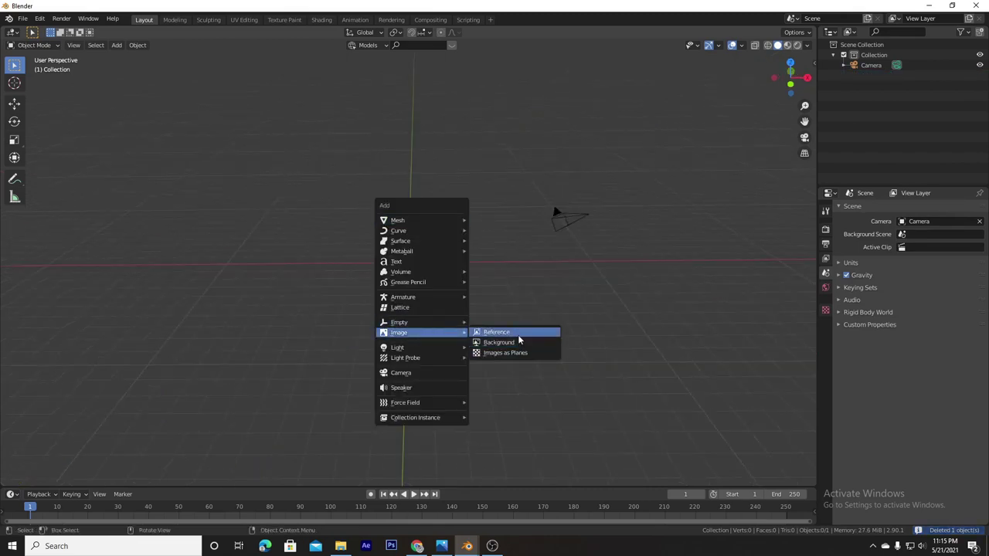
{"action": "left_click", "coordinate": [517, 334]}
{"action": "left_click", "coordinate": [266, 252]}
{"action": "left_click_drag", "start_coordinate": [635, 209], "coordinate": [615, 430]}
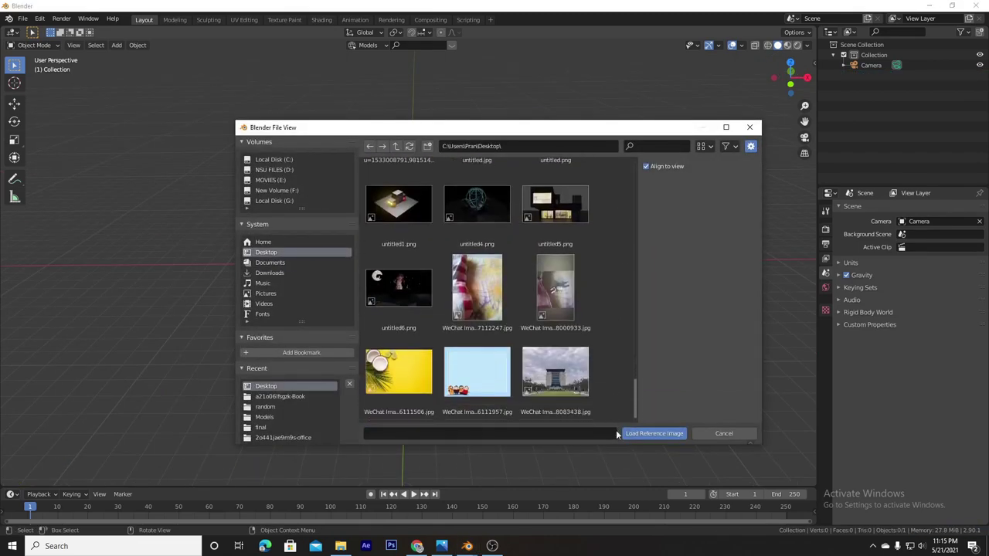
{"action": "double_click", "coordinate": [555, 372]}
Rotate the reference image 90° about X so it stands upright.
{"action": "type", "text": "x90"}
{"action": "key", "text": "Return"}
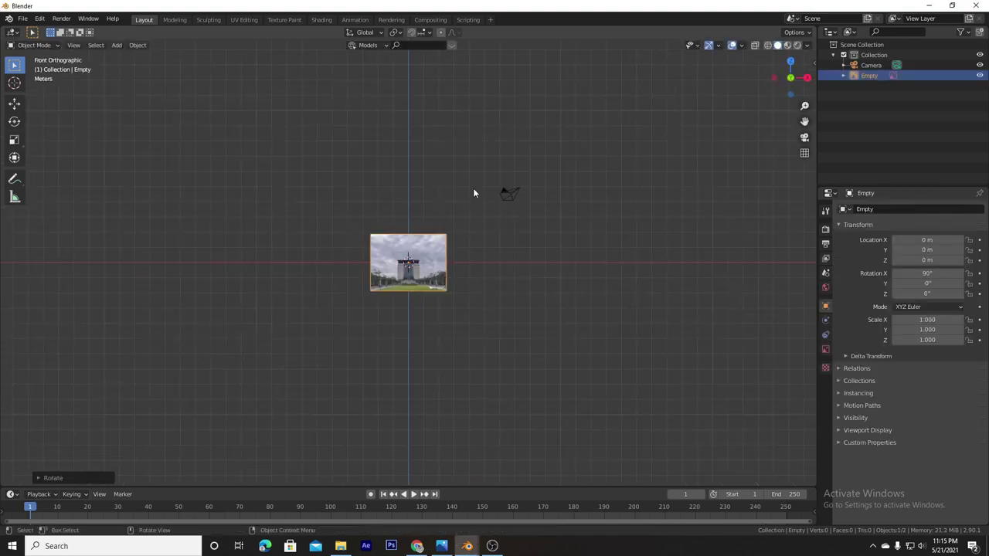
{"action": "scroll", "coordinate": [473, 187], "scroll_direction": "up", "scroll_amount": 5}
{"action": "scroll", "coordinate": [473, 188], "scroll_direction": "up", "scroll_amount": 3}
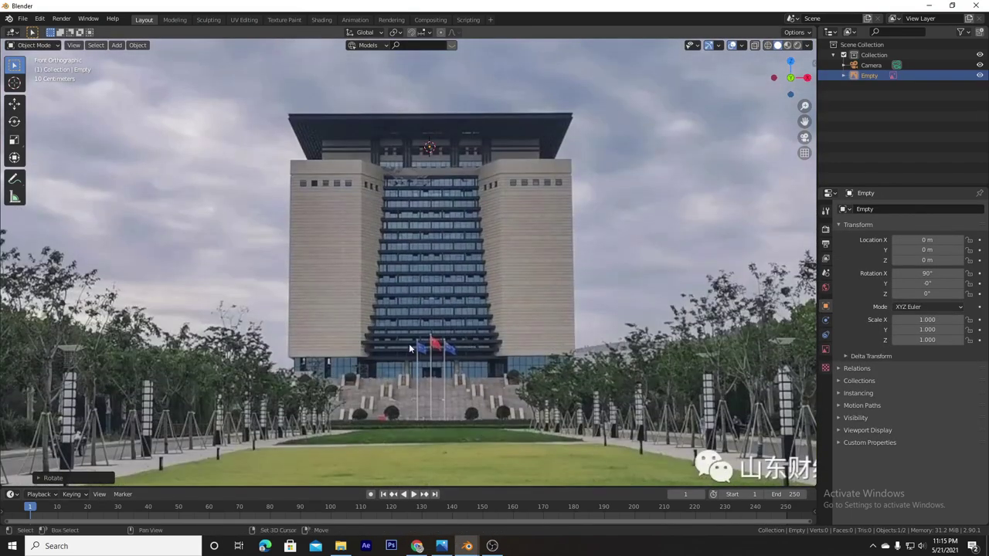
Add a cube, scale it down and move it vertically over the left wing.
{"action": "key", "text": "shift+a"}
{"action": "left_click", "coordinate": [340, 120]}
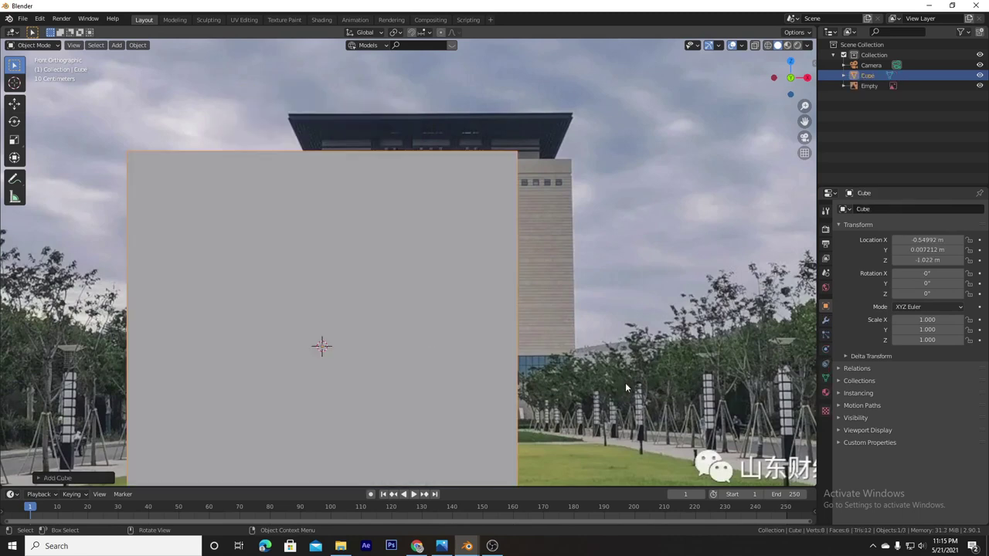
{"action": "key", "text": "s"}
{"action": "left_click", "coordinate": [433, 363]}
{"action": "left_click", "coordinate": [737, 48]}
{"action": "key", "text": "s"}
{"action": "key", "text": "Return"}
{"action": "key", "text": "g"}
{"action": "key", "text": "z"}
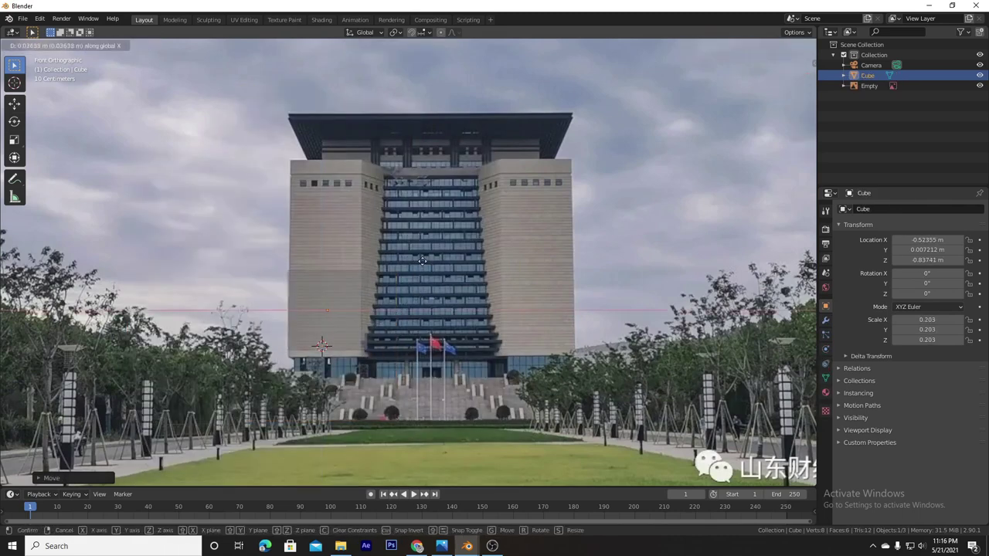
Raise the cube's top face vertically in Edit Mode.
{"action": "key", "text": "Tab"}
{"action": "key", "text": "g"}
{"action": "key", "text": "z"}
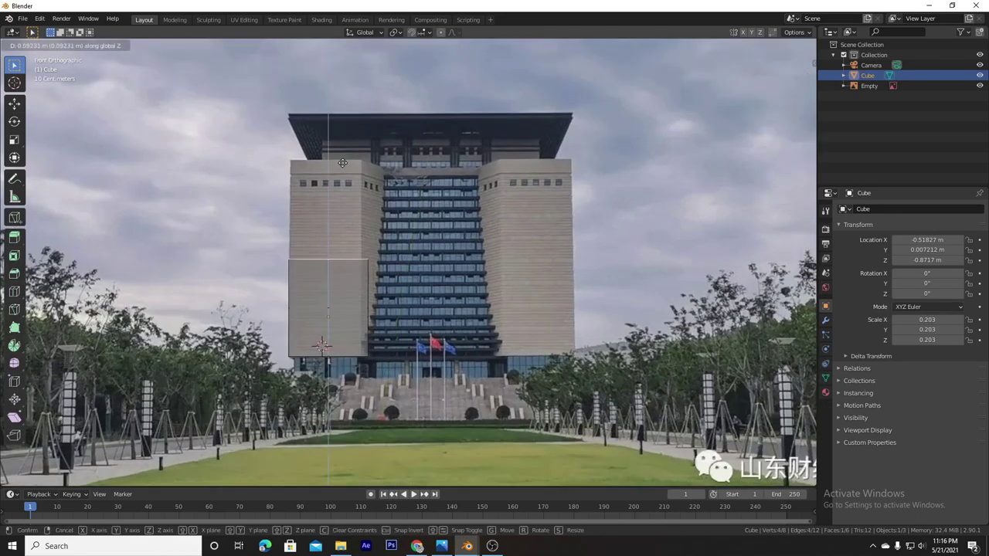
{"action": "left_click", "coordinate": [340, 160]}
{"action": "key", "text": "Tab"}
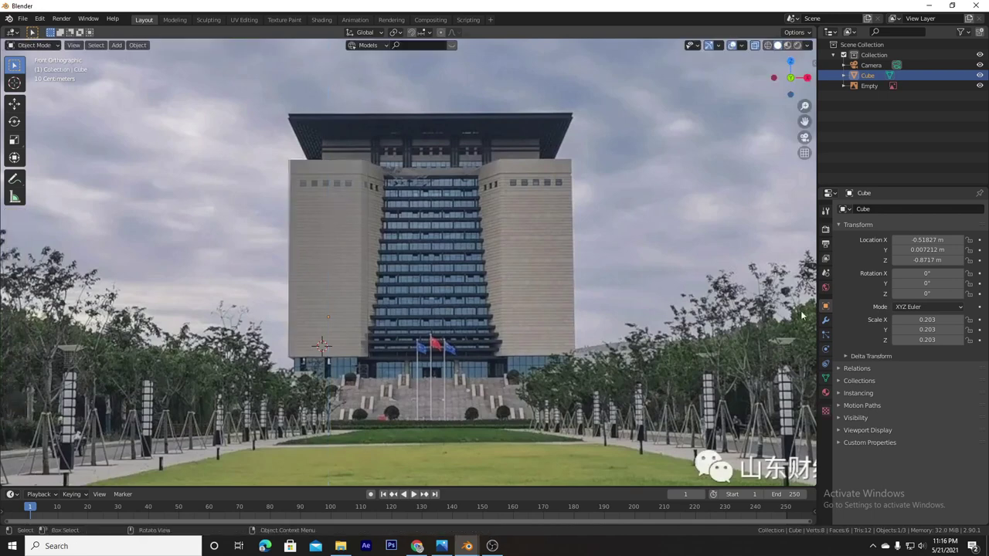
Add a Mirror modifier to the cube.
{"action": "left_click", "coordinate": [825, 320]}
{"action": "left_click", "coordinate": [881, 208]}
{"action": "left_click", "coordinate": [775, 312]}
Set the reference image Empty as the Mirror modifier's mirror object.
{"action": "left_click", "coordinate": [931, 279]}
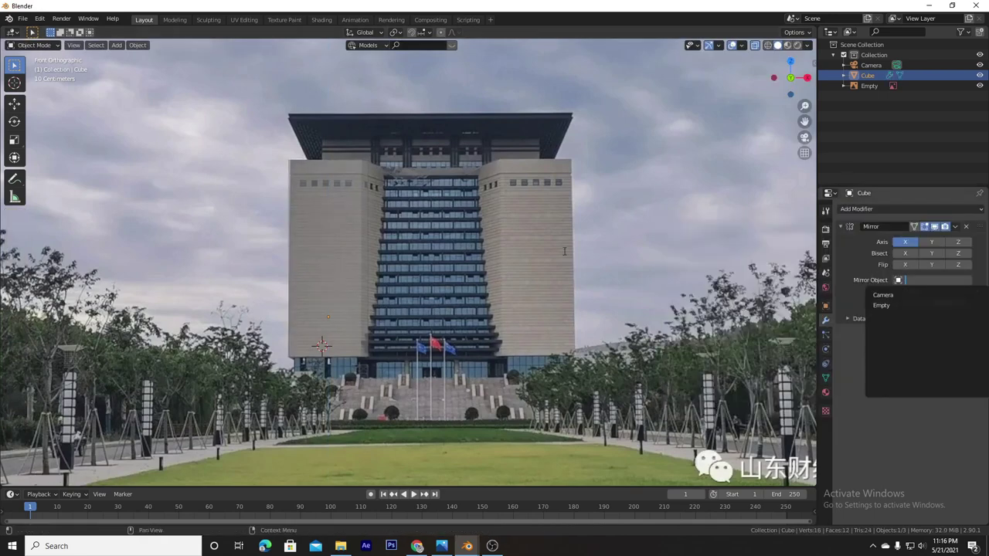
{"action": "left_click", "coordinate": [919, 306]}
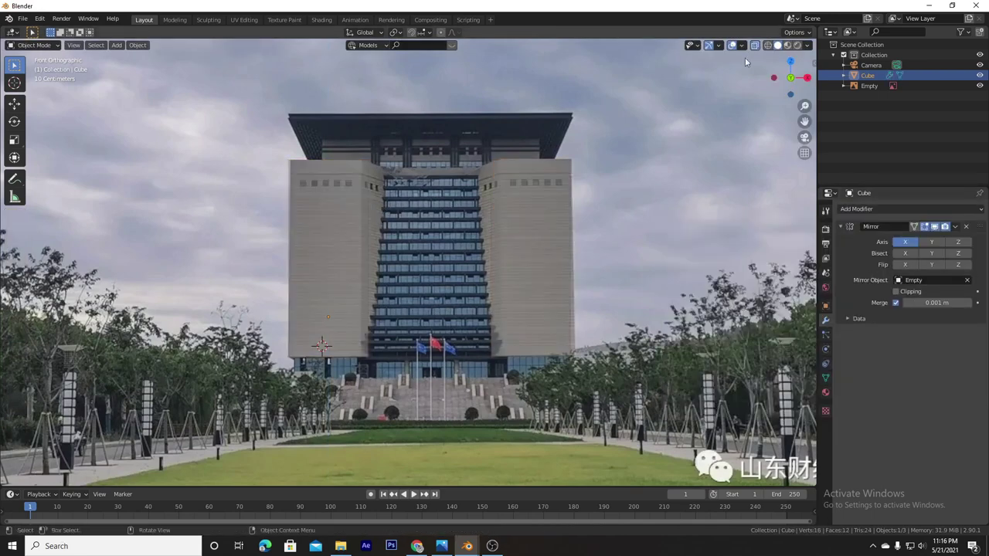
{"action": "key", "text": "Tab"}
{"action": "mouse_move", "coordinate": [380, 170]}
{"action": "middle_mouse_down"}
{"action": "mouse_move", "coordinate": [490, 227]}
{"action": "mouse_move", "coordinate": [440, 316]}
{"action": "middle_mouse_up"}
{"action": "key", "text": "KP_1"}
{"action": "key", "text": "KP_1"}
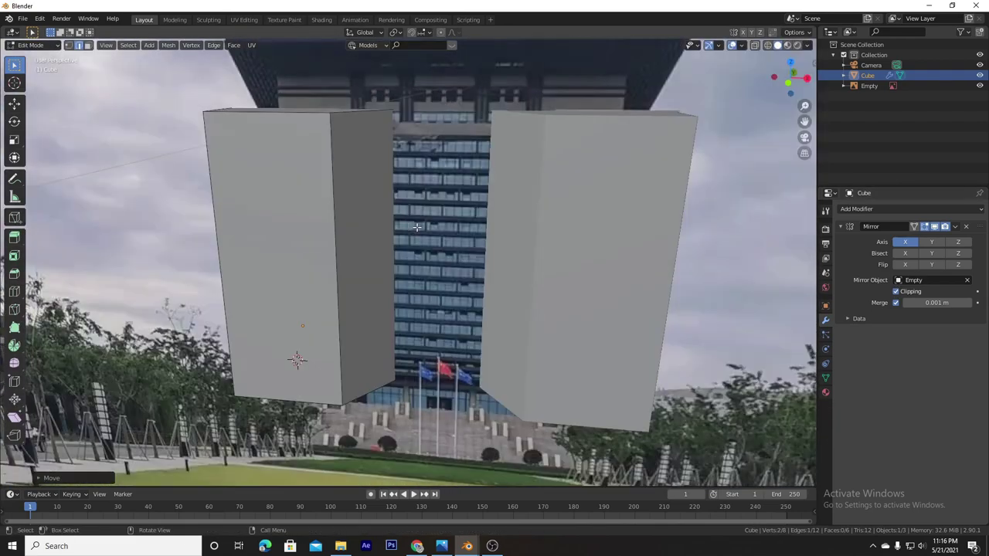
{"action": "key", "text": "Tab"}
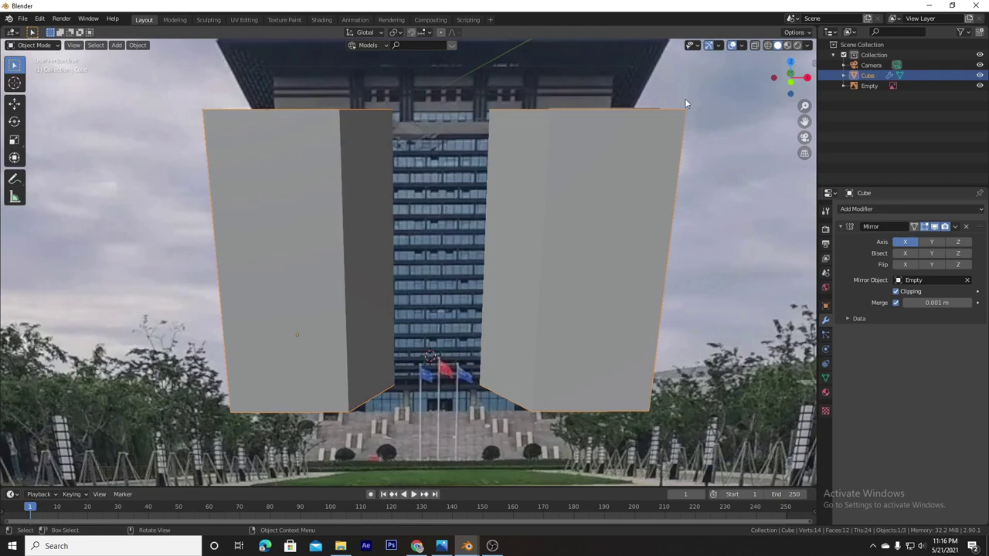
Turn on see-through shading to compare the towers with the photo.
{"action": "left_click", "coordinate": [755, 45]}
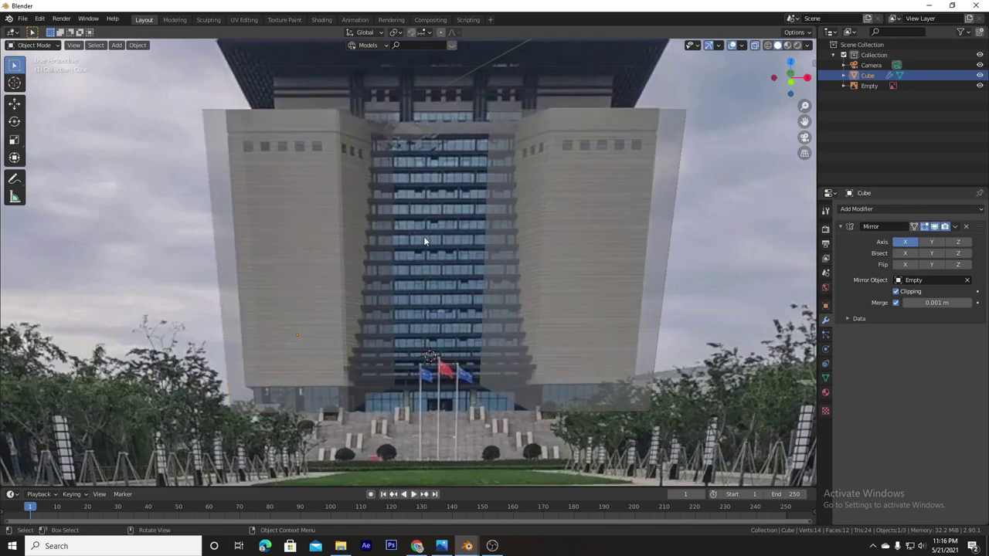
{"action": "middle_click_drag", "start_coordinate": [423, 236], "coordinate": [424, 237]}
{"action": "key", "text": "KP_1"}
{"action": "key", "text": "Tab"}
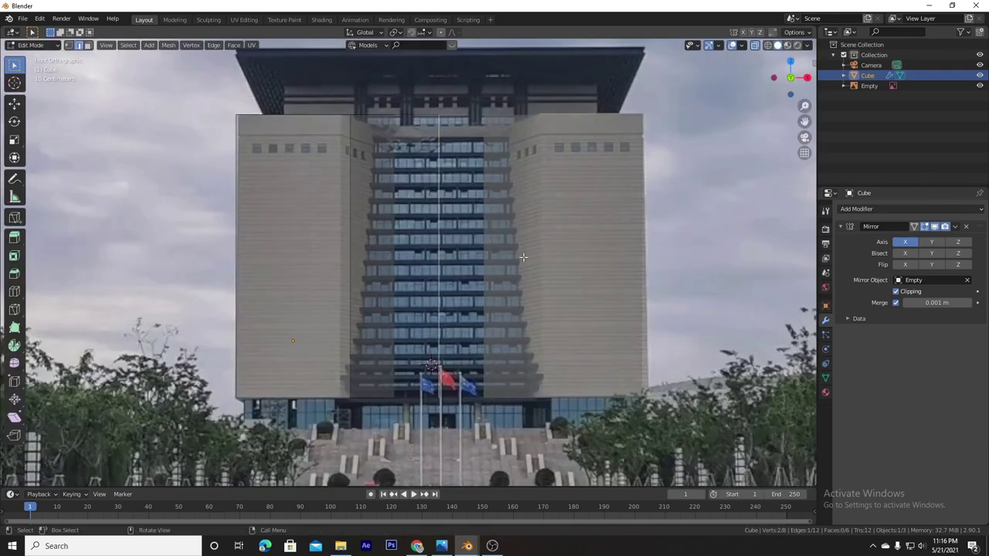
{"action": "key", "text": "Tab"}
Scale the side towers along X and shift them left–right to match the wings.
{"action": "right_click", "coordinate": [562, 251]}
{"action": "key", "text": "Escape"}
{"action": "key", "text": "s"}
{"action": "key", "text": "x"}
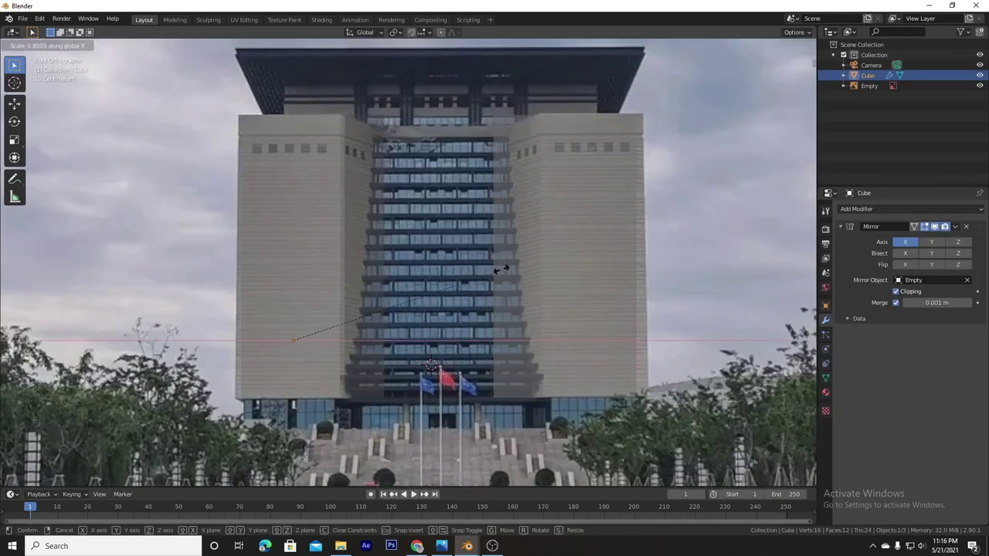
{"action": "left_click", "coordinate": [469, 269]}
{"action": "key", "text": "g"}
{"action": "key", "text": "x"}
{"action": "left_click", "coordinate": [463, 226]}
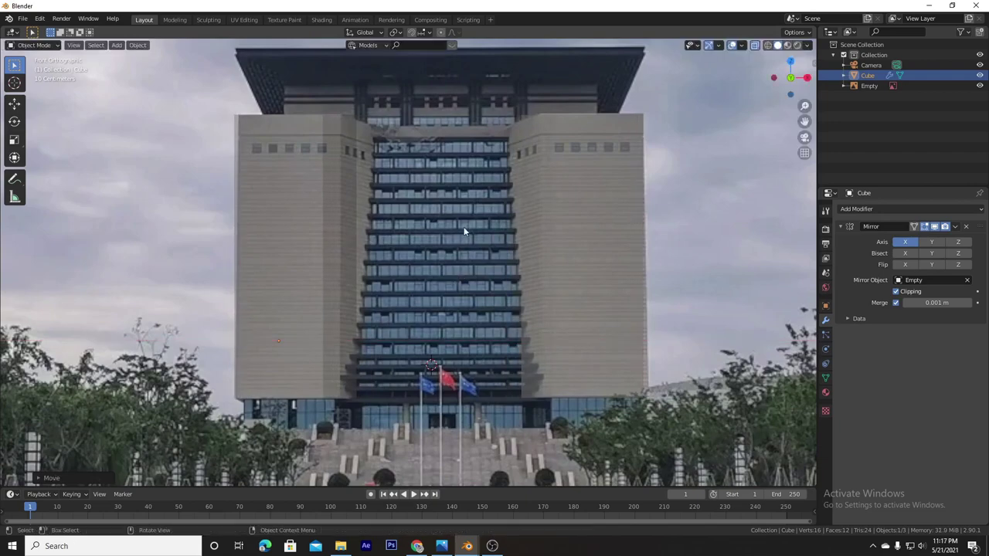
Add a second cube, Cube.001, for the central block.
{"action": "key", "text": "Tab"}
{"action": "mouse_move", "coordinate": [463, 226]}
{"action": "middle_mouse_down"}
{"action": "mouse_move", "coordinate": [580, 247]}
{"action": "mouse_move", "coordinate": [697, 227]}
{"action": "middle_mouse_up"}
{"action": "key", "text": "KP_1"}
{"action": "key", "text": "Tab"}
{"action": "middle_click_drag", "start_coordinate": [551, 248], "coordinate": [549, 342]}
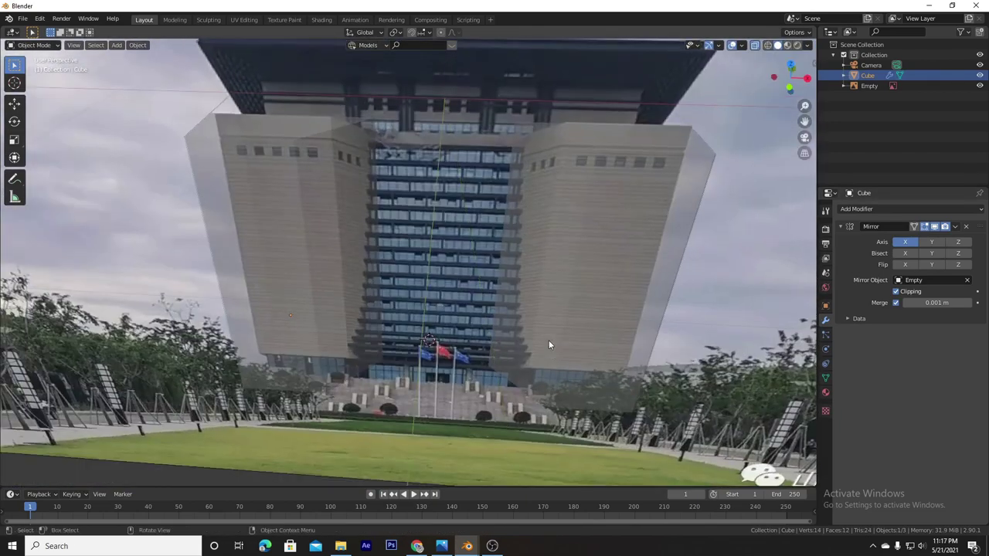
{"action": "key", "text": "shift+a"}
{"action": "left_click", "coordinate": [540, 77]}
Place Cube.001 at the centre and raise its top face to make it taller.
{"action": "key", "text": "KP_1"}
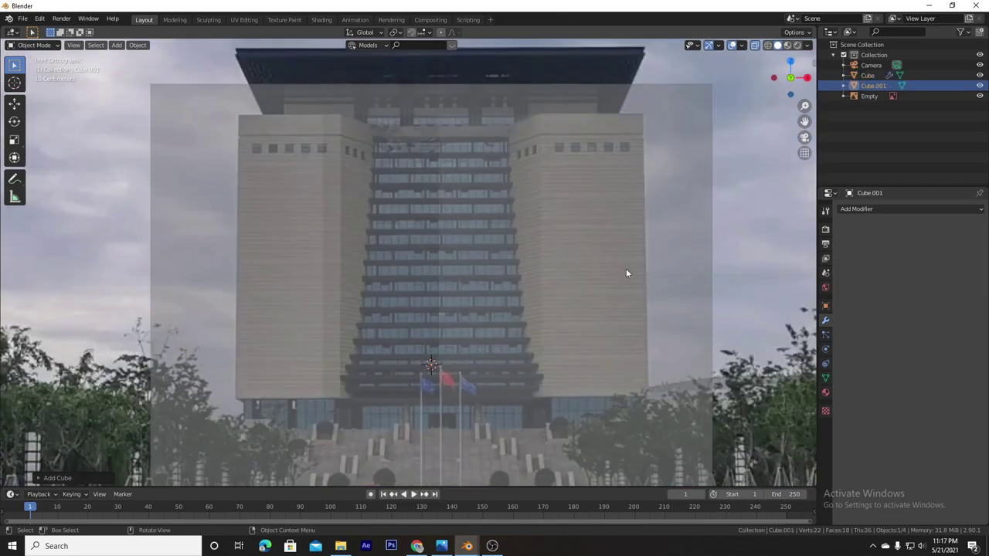
{"action": "key", "text": "g"}
{"action": "left_click", "coordinate": [413, 278]}
{"action": "key", "text": "Tab"}
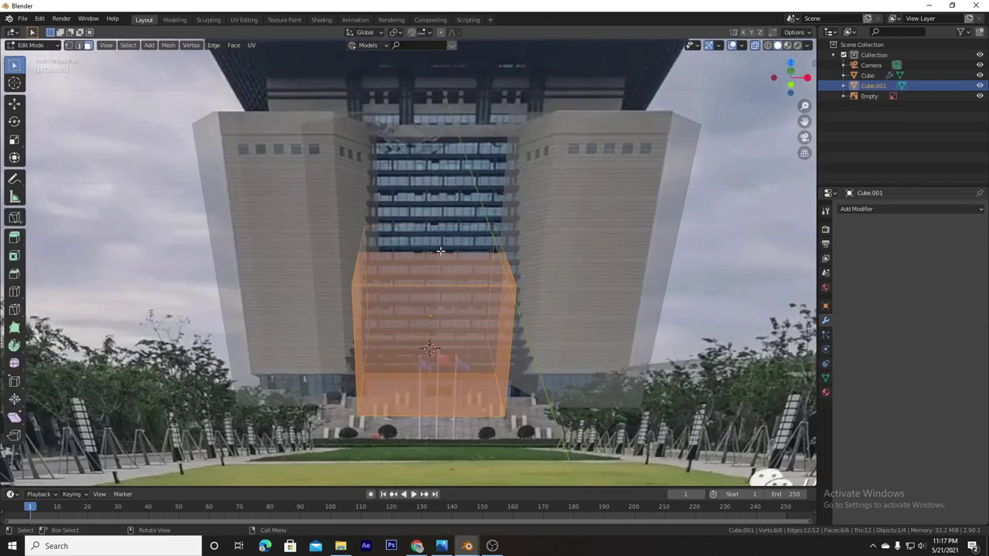
{"action": "left_click", "coordinate": [477, 252]}
{"action": "key", "text": "g"}
{"action": "key", "text": "z"}
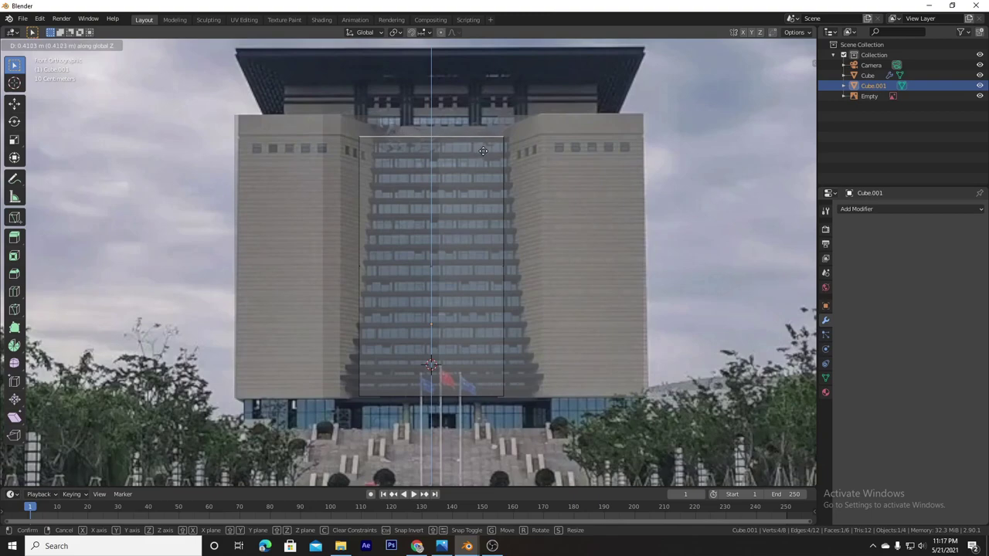
{"action": "left_click", "coordinate": [482, 151]}
{"action": "key", "text": "Tab"}
Turn off X-ray and shift the central block along X.
{"action": "key", "text": "alt+z"}
{"action": "key", "text": "g"}
{"action": "key", "text": "x"}
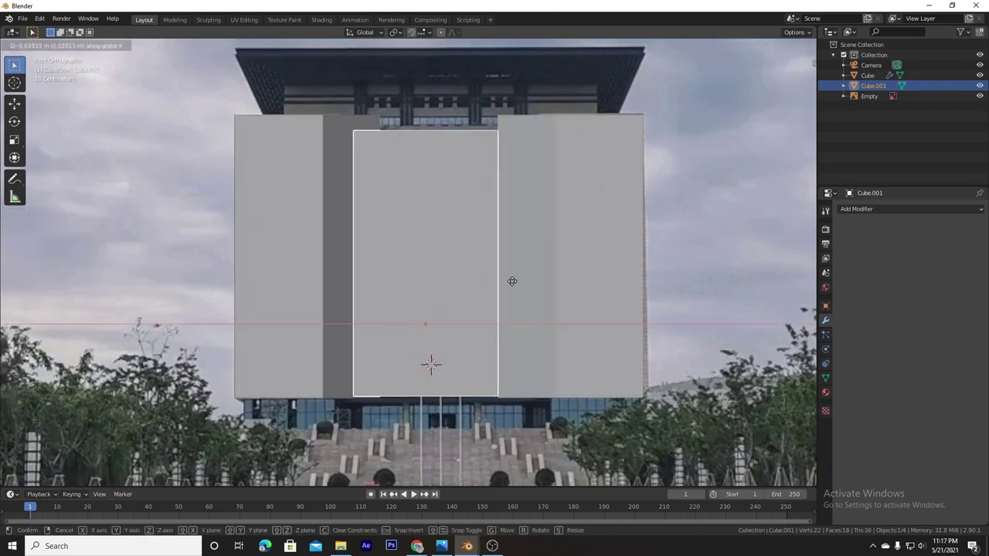
{"action": "left_click", "coordinate": [512, 281]}
{"action": "middle_click_drag", "start_coordinate": [511, 281], "coordinate": [532, 324]}
{"action": "key", "text": "KP_1"}
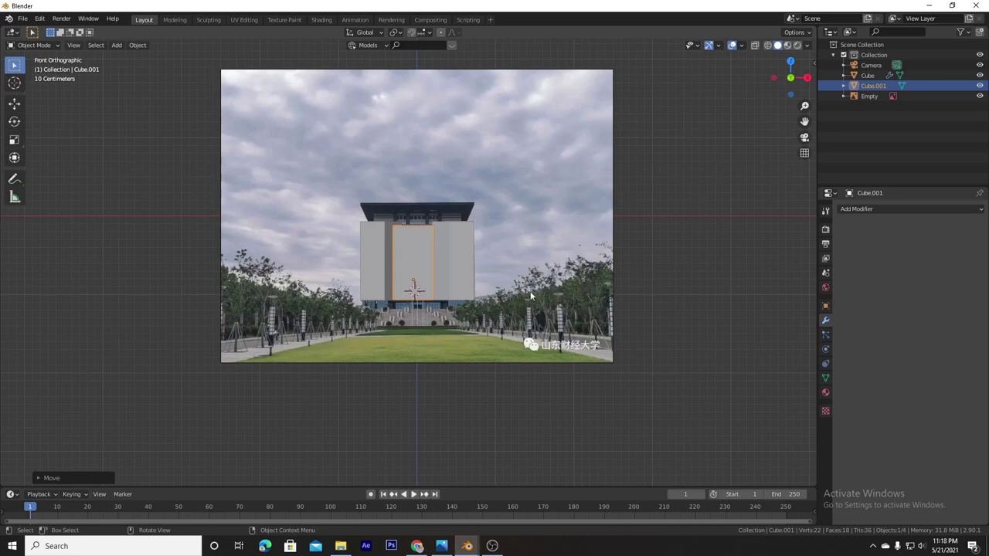
Rotate the central block about the X axis.
{"action": "scroll", "coordinate": [530, 291], "scroll_direction": "up", "scroll_amount": 2}
{"action": "scroll", "coordinate": [519, 297], "scroll_direction": "up", "scroll_amount": 4}
{"action": "left_click", "coordinate": [612, 230]}
{"action": "left_click", "coordinate": [494, 246]}
{"action": "mouse_move", "coordinate": [494, 246]}
{"action": "middle_mouse_down"}
{"action": "mouse_move", "coordinate": [565, 292]}
{"action": "mouse_move", "coordinate": [504, 283]}
{"action": "middle_mouse_up"}
{"action": "key", "text": "r"}
{"action": "key", "text": "x"}
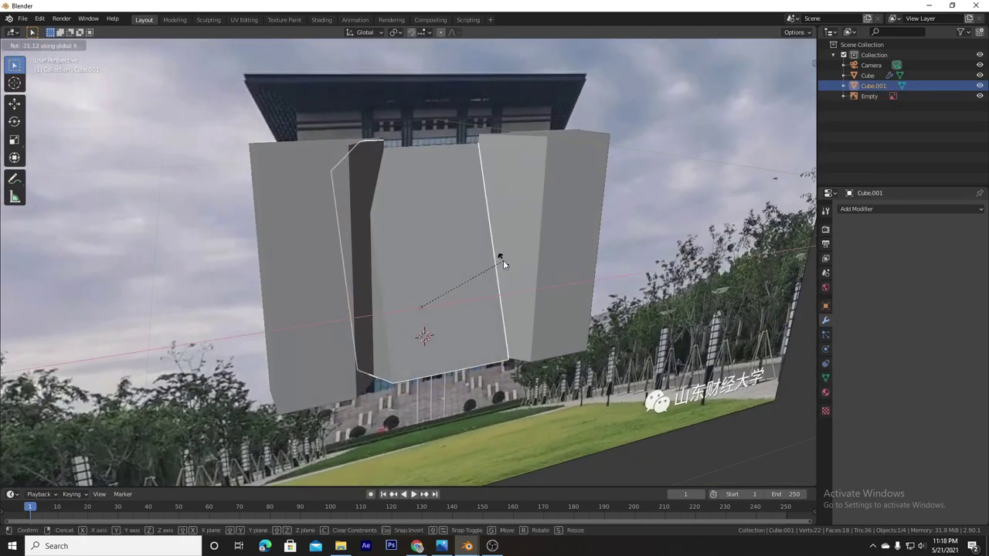
{"action": "left_click", "coordinate": [505, 260]}
{"action": "key", "text": "KP_1"}
Reposition the central block and switch back to solid shading.
{"action": "left_click", "coordinate": [608, 95]}
{"action": "mouse_move", "coordinate": [608, 95]}
{"action": "middle_mouse_down"}
{"action": "mouse_move", "coordinate": [710, 182]}
{"action": "mouse_move", "coordinate": [596, 153]}
{"action": "mouse_move", "coordinate": [506, 307]}
{"action": "middle_mouse_up"}
{"action": "left_click", "coordinate": [506, 307]}
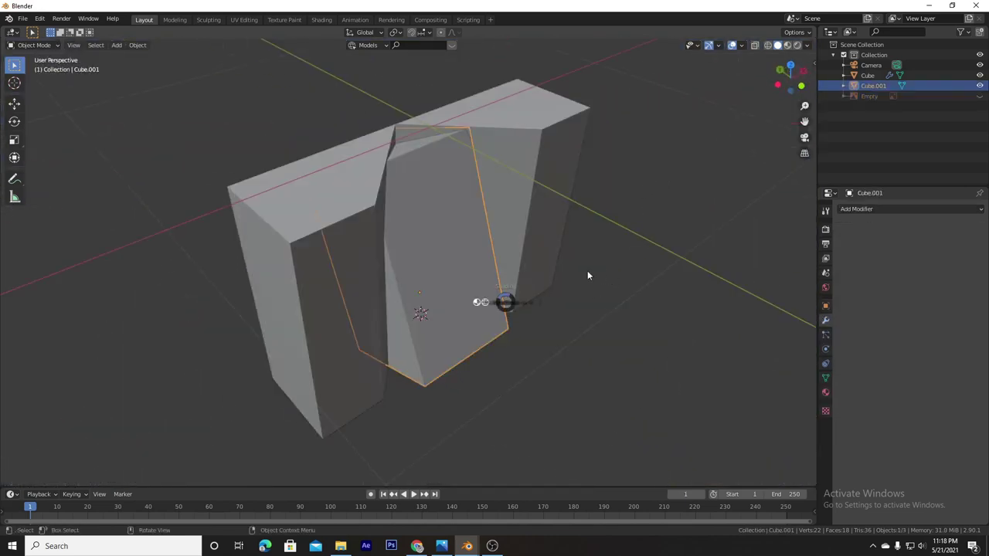
{"action": "right_click", "coordinate": [648, 279]}
{"action": "key", "text": "Escape"}
{"action": "key", "text": "KP_1"}
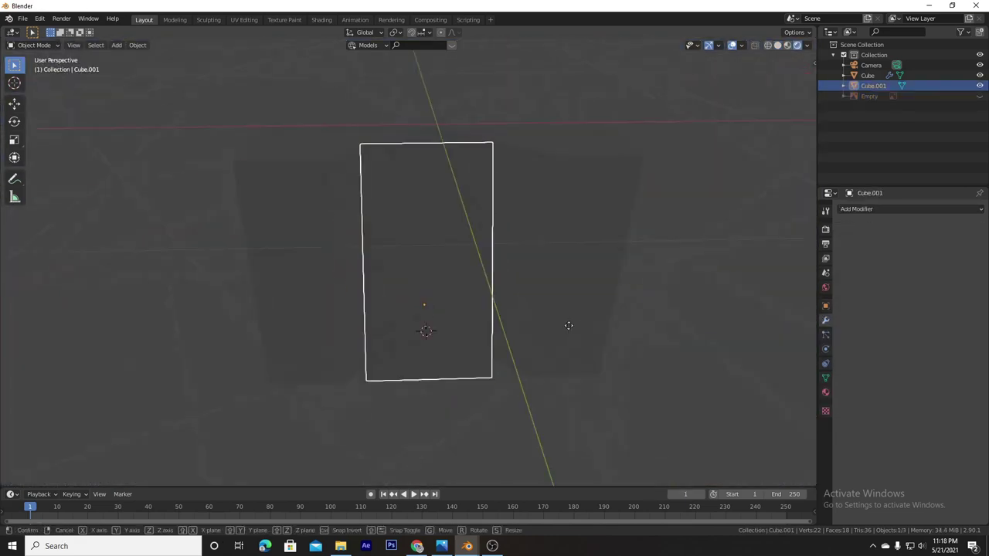
{"action": "key", "text": "g"}
{"action": "left_click", "coordinate": [566, 322]}
{"action": "left_click", "coordinate": [777, 44]}
{"action": "mouse_move", "coordinate": [494, 192]}
{"action": "middle_mouse_down"}
{"action": "mouse_move", "coordinate": [445, 229]}
{"action": "mouse_move", "coordinate": [496, 244]}
{"action": "mouse_move", "coordinate": [434, 244]}
{"action": "middle_mouse_up"}
{"action": "key", "text": "KP_1"}
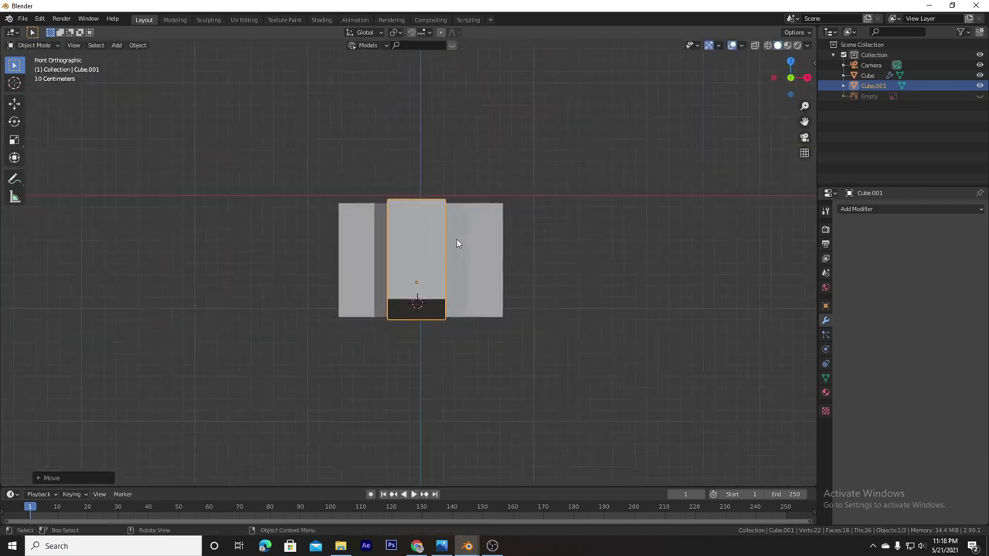
Resize the central block, shift it along X, and unhide the reference image.
{"action": "key", "text": "s"}
{"action": "left_click", "coordinate": [463, 243]}
{"action": "key", "text": "g"}
{"action": "key", "text": "x"}
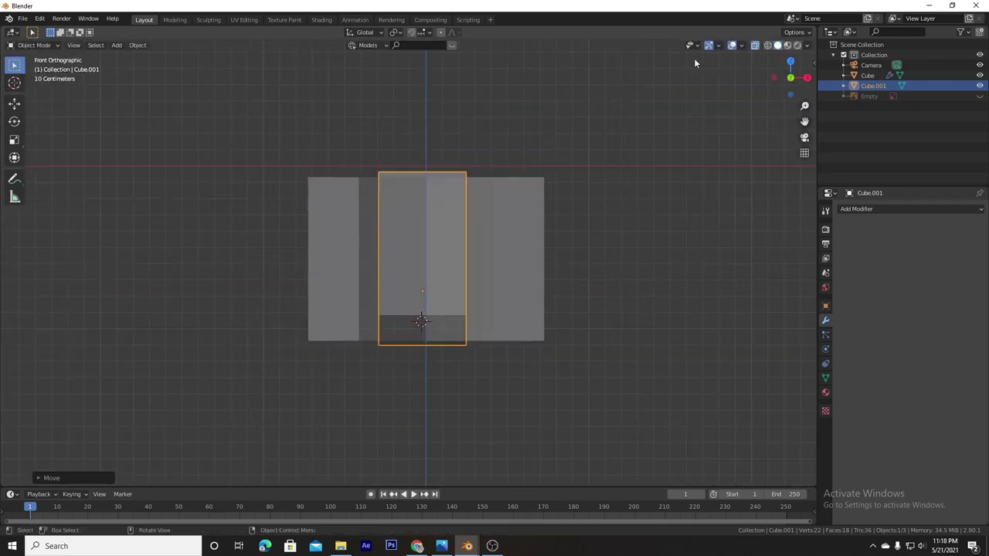
{"action": "left_click", "coordinate": [979, 96]}
{"action": "left_click", "coordinate": [869, 96]}
{"action": "scroll", "coordinate": [478, 166], "scroll_direction": "up", "scroll_amount": 3}
{"action": "left_click", "coordinate": [478, 166]}
{"action": "scroll", "coordinate": [478, 167], "scroll_direction": "up", "scroll_amount": 3, "text": "shift"}
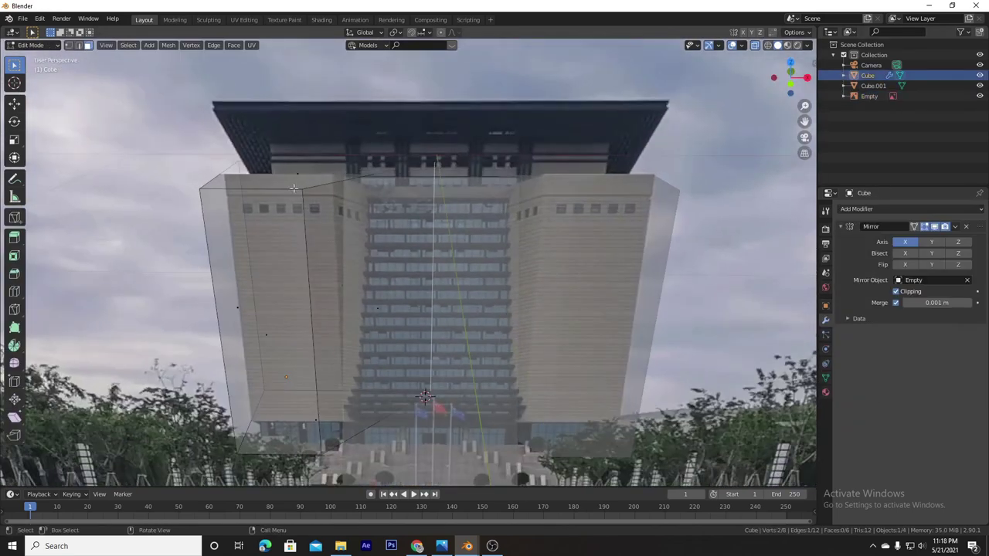
Add a scaled-down cube, Cube.002, at the 3D cursor atop the building.
{"action": "right_click", "coordinate": [315, 161], "text": "shift"}
{"action": "key", "text": "shift+a"}
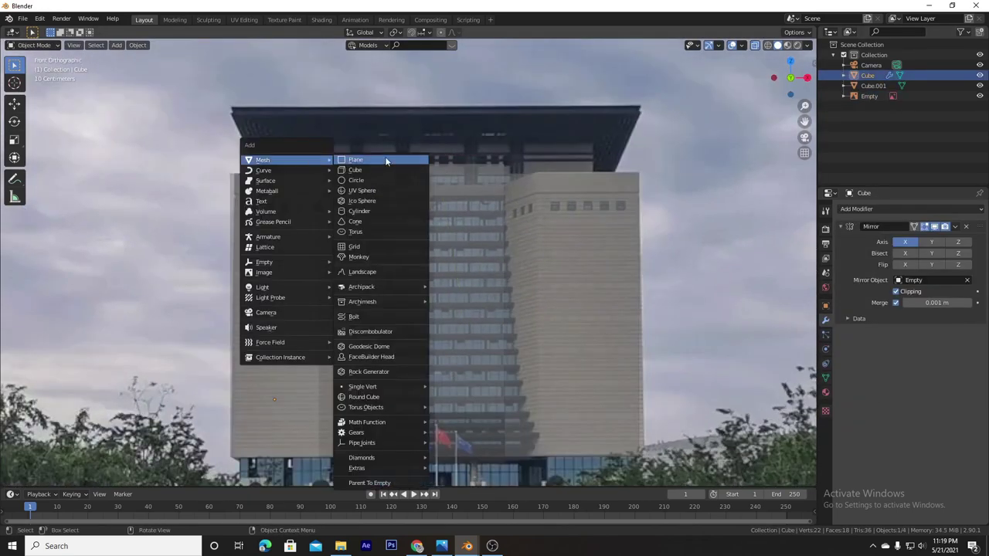
{"action": "left_click", "coordinate": [387, 159]}
{"action": "key", "text": "s"}
{"action": "left_click", "coordinate": [346, 170]}
Give Cube.002 a Mirror modifier using the Empty as mirror object.
{"action": "left_click", "coordinate": [354, 227], "text": "shift"}
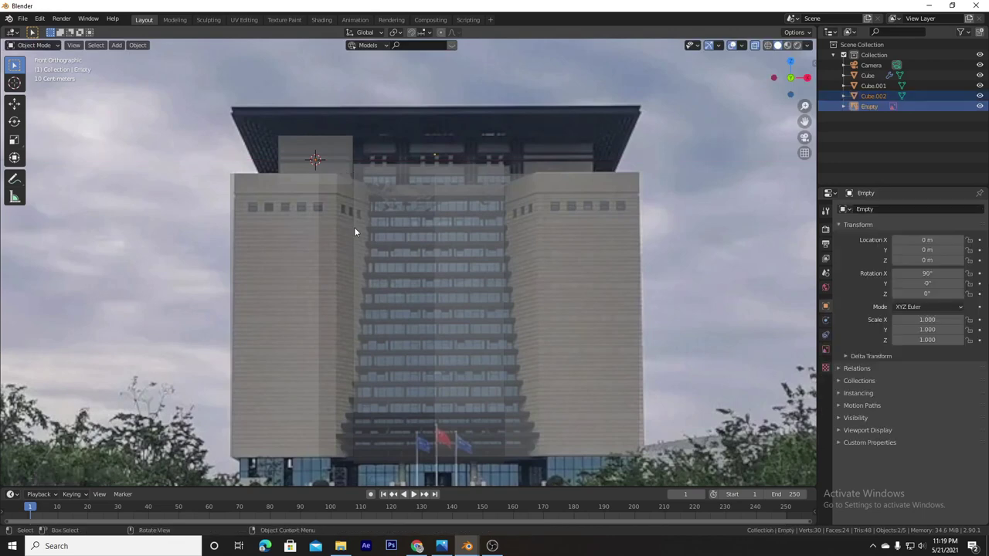
{"action": "key", "text": "ctrl+l"}
{"action": "left_click", "coordinate": [332, 299]}
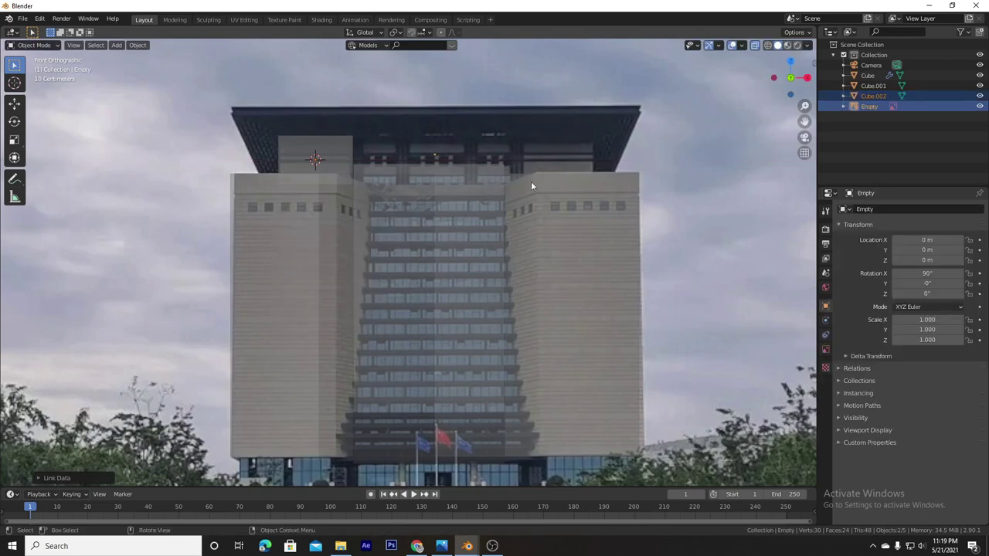
{"action": "left_click", "coordinate": [363, 149]}
{"action": "left_click", "coordinate": [880, 209]}
{"action": "left_click", "coordinate": [780, 311]}
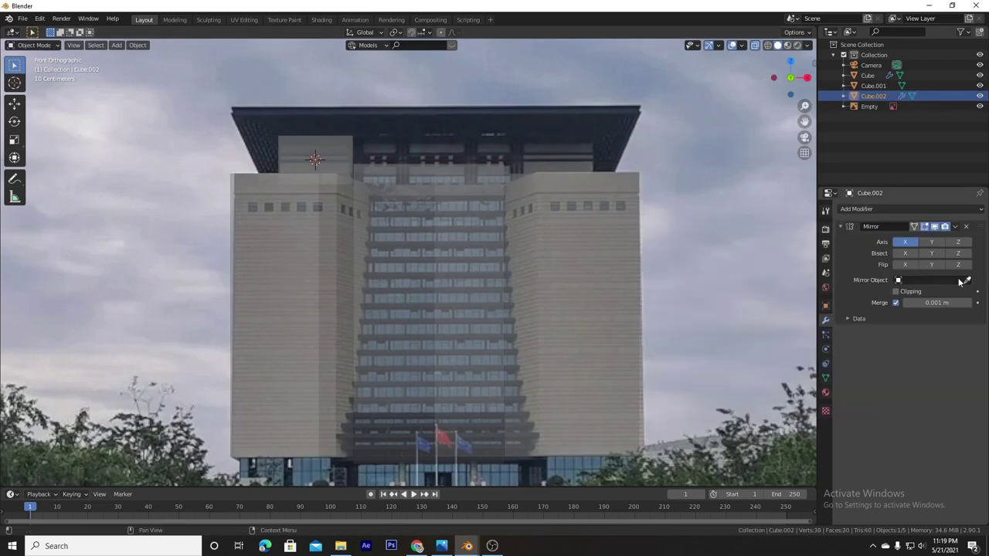
{"action": "left_click", "coordinate": [454, 246]}
In Edit Mode, move Cube.002's geometry, then inset and scale its side face.
{"action": "mouse_move", "coordinate": [477, 158]}
{"action": "middle_mouse_down"}
{"action": "mouse_move", "coordinate": [320, 159]}
{"action": "mouse_move", "coordinate": [548, 196]}
{"action": "mouse_move", "coordinate": [366, 158]}
{"action": "middle_mouse_up"}
{"action": "left_click", "coordinate": [321, 159]}
{"action": "left_click", "coordinate": [366, 157]}
{"action": "key", "text": "Tab"}
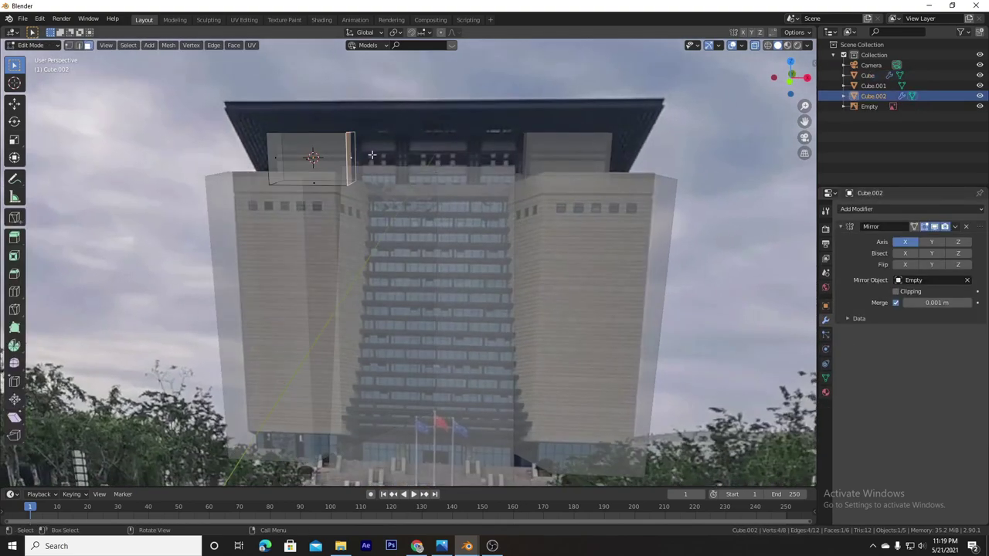
{"action": "key", "text": "g"}
{"action": "key", "text": "KP_1"}
{"action": "left_click", "coordinate": [455, 164]}
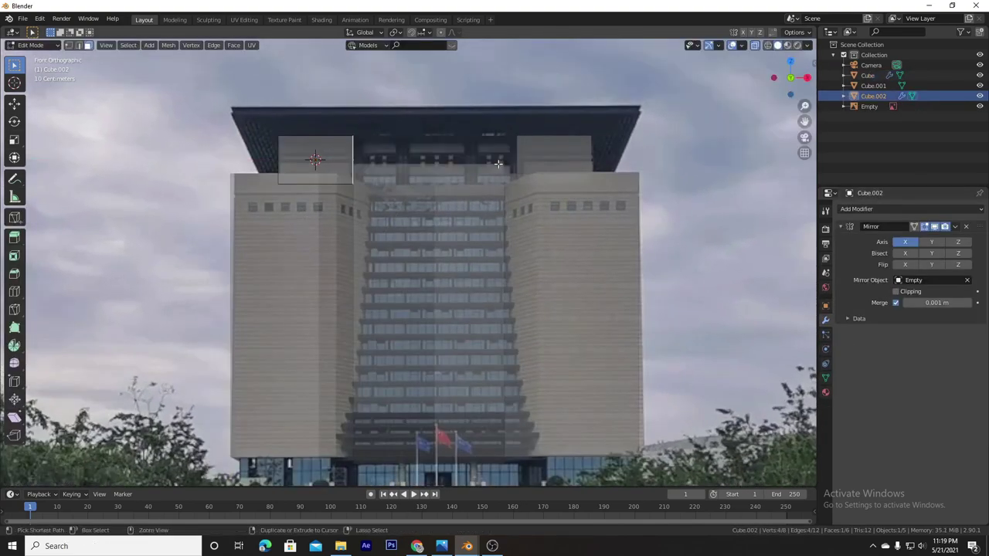
{"action": "mouse_move", "coordinate": [455, 163]}
{"action": "middle_mouse_down"}
{"action": "mouse_move", "coordinate": [374, 198]}
{"action": "mouse_move", "coordinate": [447, 158]}
{"action": "middle_mouse_up"}
{"action": "left_click", "coordinate": [405, 180]}
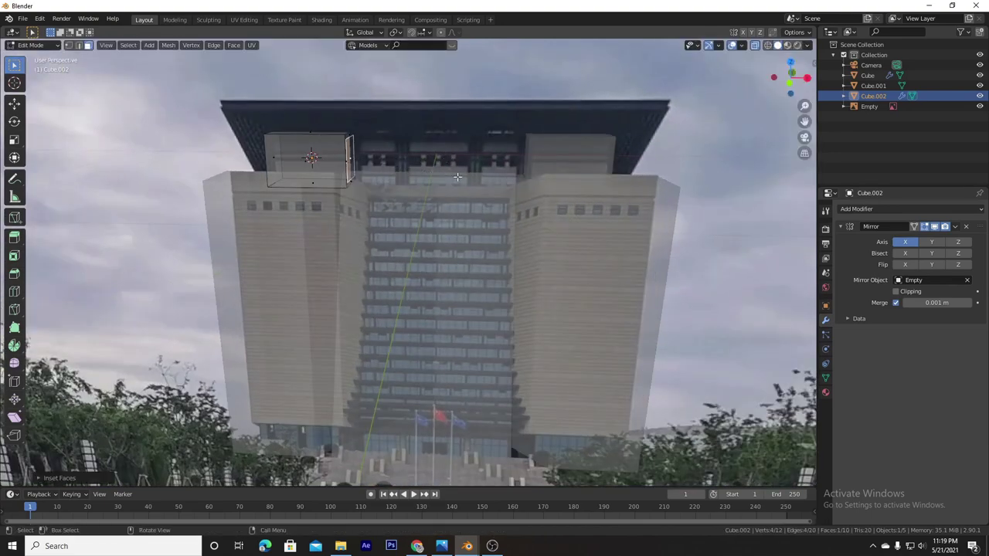
{"action": "key", "text": "KP_1"}
{"action": "key", "text": "s"}
{"action": "left_click", "coordinate": [459, 150]}
Extrude the inner face along X to the centre and enable Clipping.
{"action": "middle_click_drag", "start_coordinate": [459, 150], "coordinate": [468, 241]}
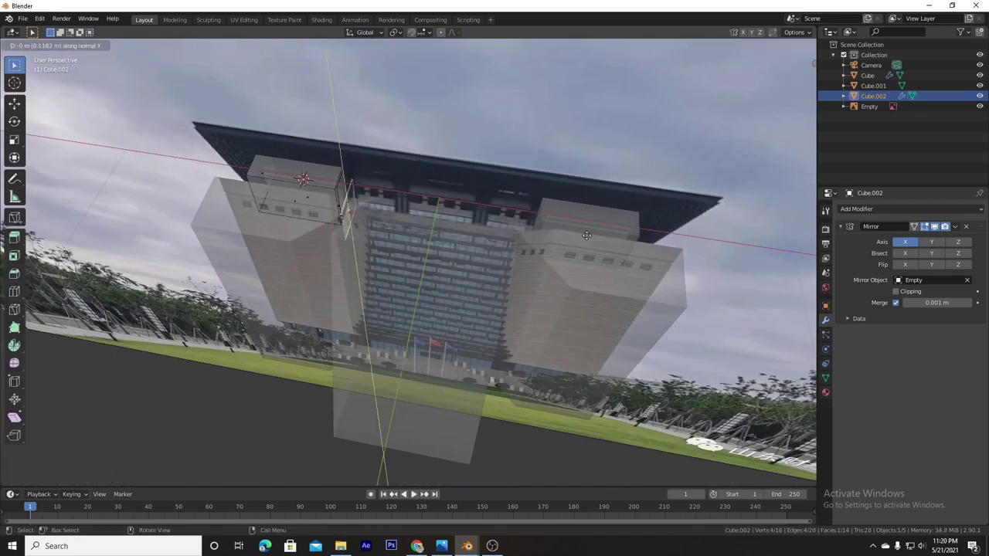
{"action": "middle_click_drag", "start_coordinate": [651, 246], "coordinate": [595, 168]}
{"action": "key", "text": "e"}
{"action": "key", "text": "x"}
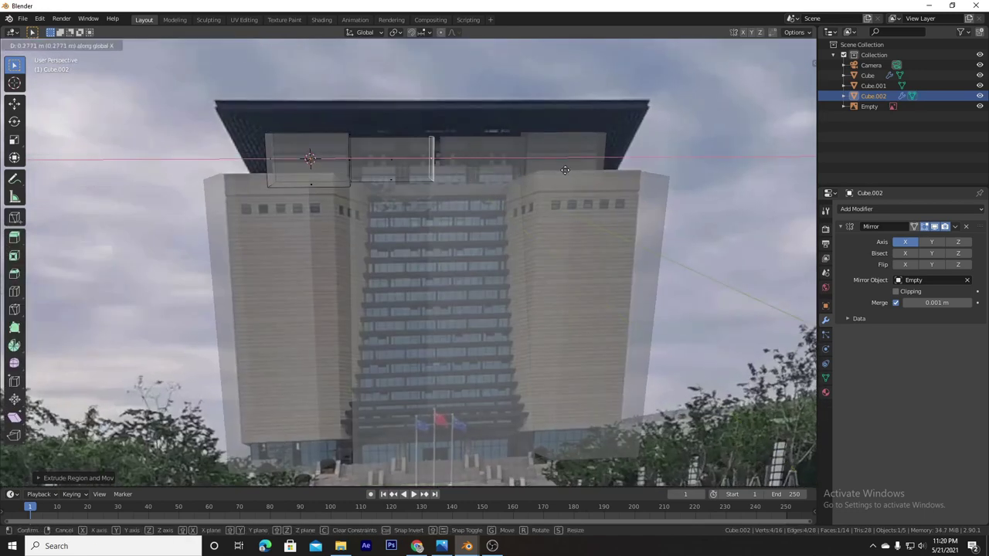
{"action": "left_click", "coordinate": [565, 170]}
{"action": "left_click", "coordinate": [895, 291]}
{"action": "key", "text": "Tab"}
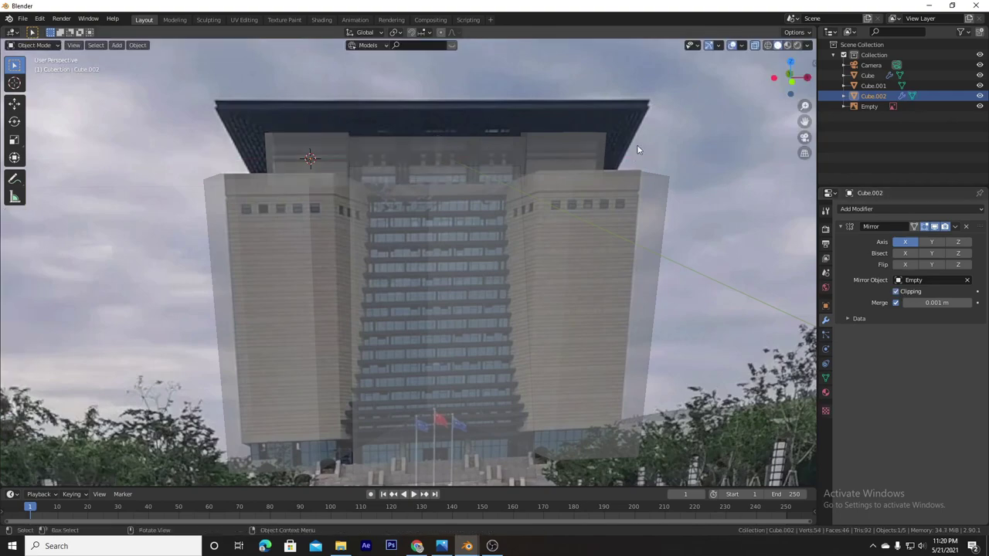
Shift Cube.001 along the Y axis.
{"action": "middle_click_drag", "start_coordinate": [636, 145], "coordinate": [619, 339]}
{"action": "left_click", "coordinate": [540, 340]}
{"action": "key", "text": "g"}
{"action": "key", "text": "y"}
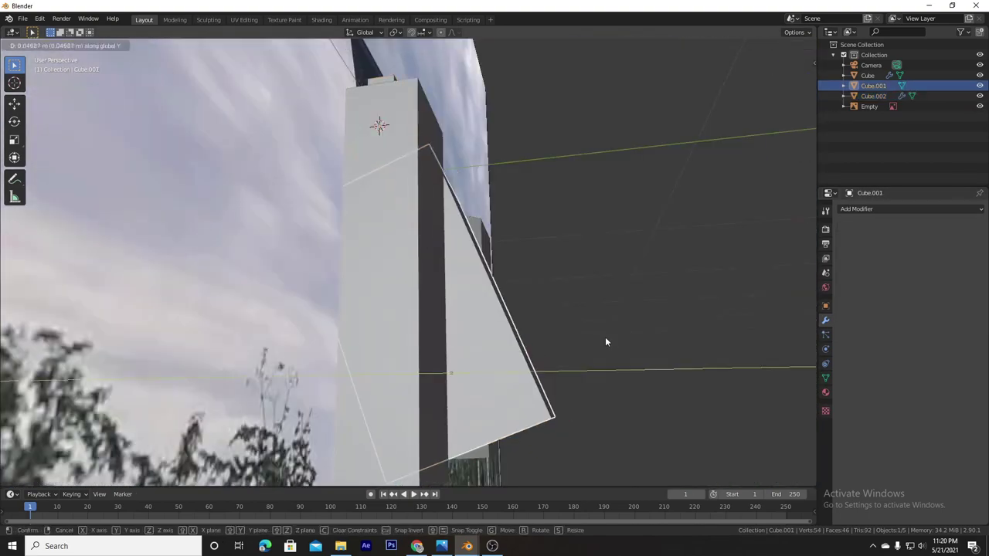
{"action": "left_click", "coordinate": [589, 369]}
{"action": "key", "text": "KP_1"}
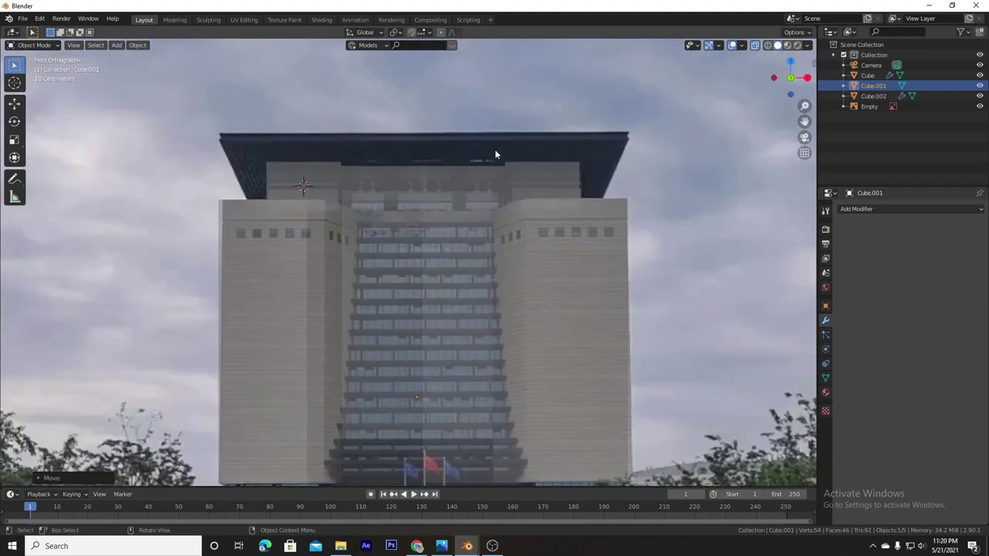
{"action": "middle_click_drag", "start_coordinate": [495, 154], "coordinate": [311, 199]}
Add a plane, position it above the building and scale it up in top view.
{"action": "key", "text": "shift+a"}
{"action": "left_click", "coordinate": [342, 199]}
{"action": "key", "text": "alt+z"}
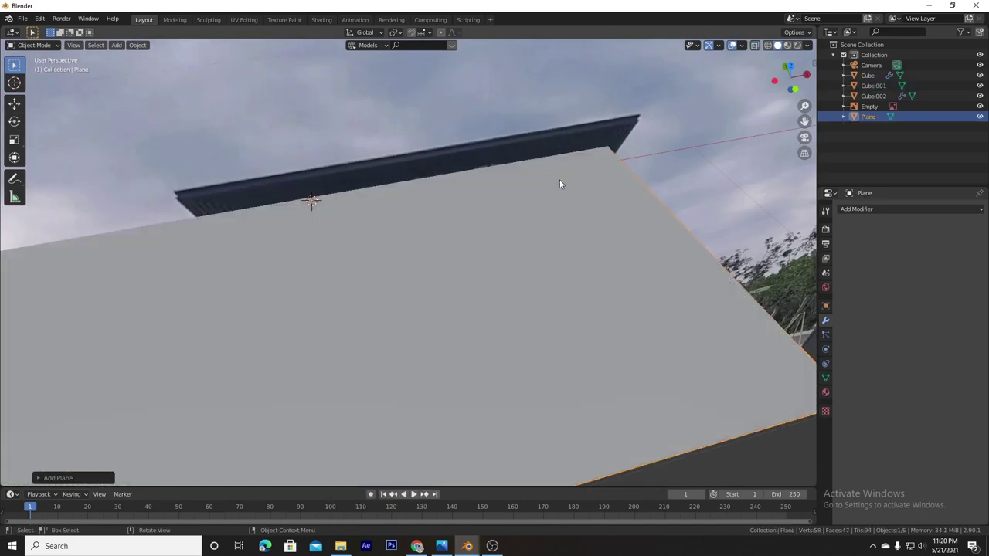
{"action": "key", "text": "KP_1"}
{"action": "key", "text": "g"}
{"action": "left_click", "coordinate": [574, 235]}
{"action": "key", "text": "KP_7"}
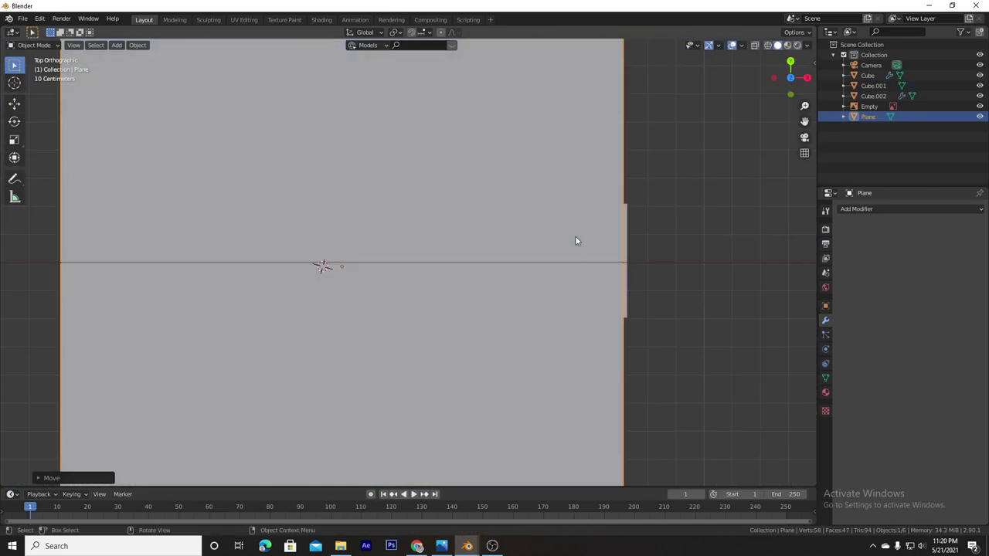
{"action": "key", "text": "s"}
{"action": "left_click", "coordinate": [684, 268]}
{"action": "mouse_move", "coordinate": [685, 268]}
{"action": "middle_mouse_down"}
{"action": "mouse_move", "coordinate": [525, 135]}
{"action": "mouse_move", "coordinate": [395, 135]}
{"action": "middle_mouse_up"}
Extrude the plane into a thin slab and flatten a loop cut along Z.
{"action": "key", "text": "Tab"}
{"action": "key", "text": "e"}
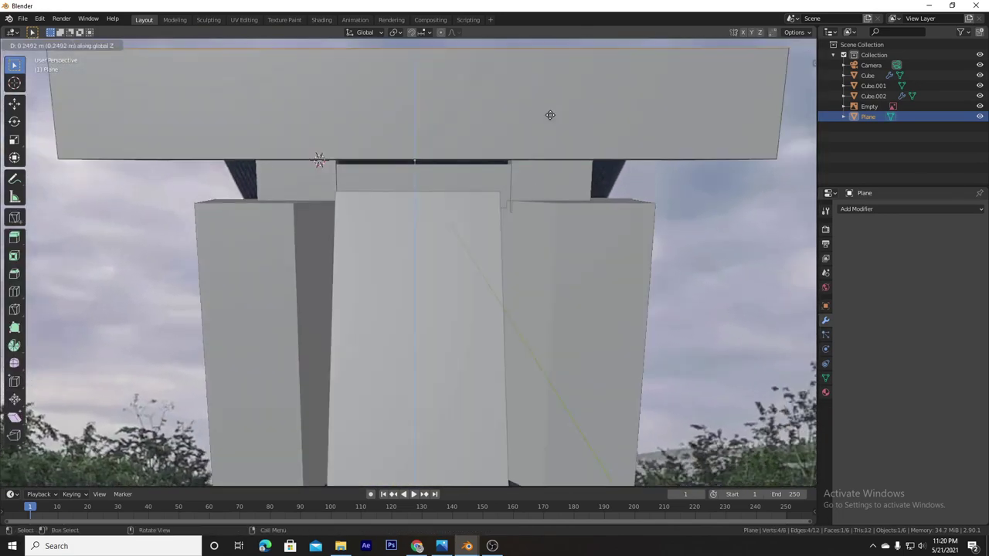
{"action": "left_click", "coordinate": [334, 168]}
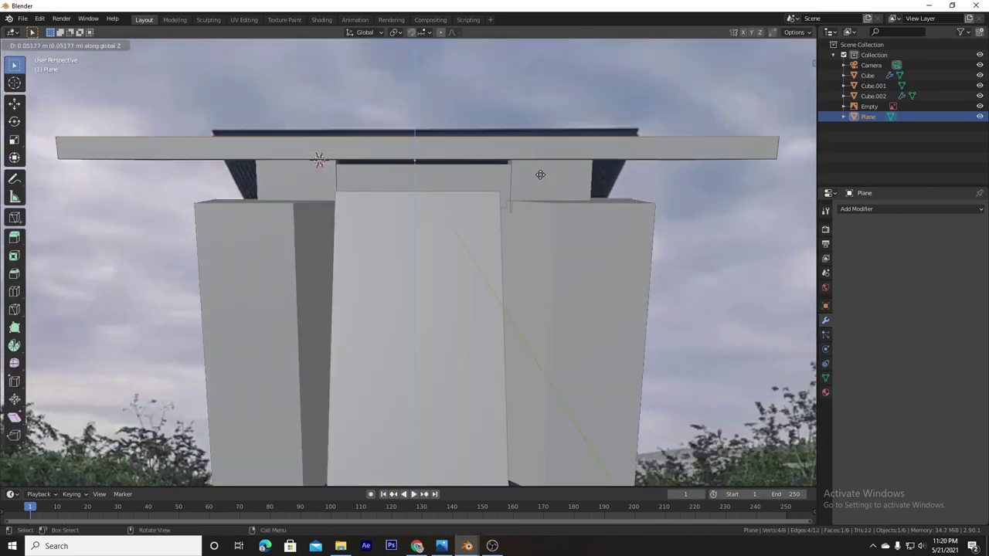
{"action": "left_click", "coordinate": [60, 148]}
{"action": "key", "text": "s"}
{"action": "key", "text": "s"}
{"action": "key", "text": "z"}
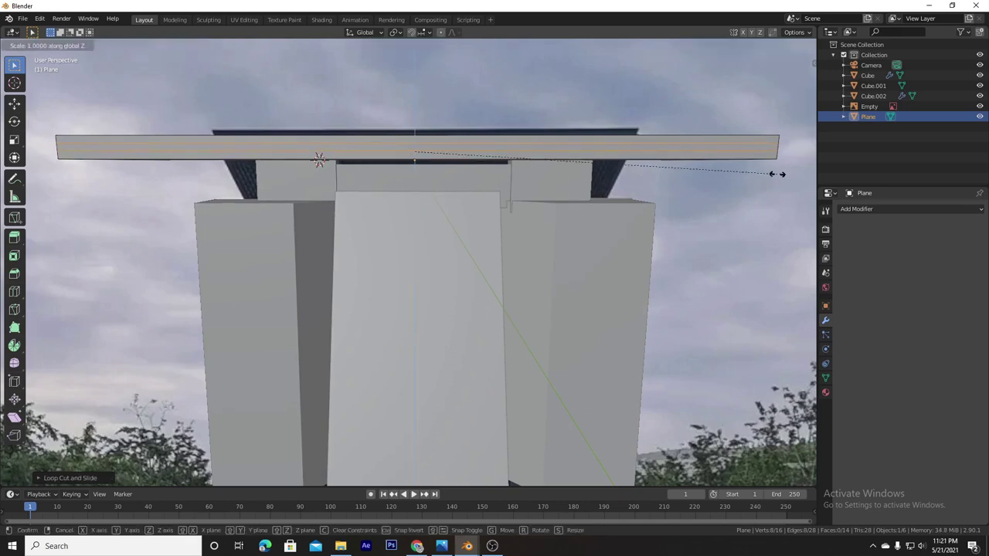
{"action": "left_click", "coordinate": [79, 316]}
Extrude the slab's top faces along their normals to flare the roof edge.
{"action": "left_click", "coordinate": [378, 151]}
{"action": "mouse_move", "coordinate": [378, 150]}
{"action": "middle_mouse_down"}
{"action": "mouse_move", "coordinate": [379, 178]}
{"action": "mouse_move", "coordinate": [429, 222]}
{"action": "middle_mouse_up"}
{"action": "key", "text": "alt+e"}
{"action": "left_click", "coordinate": [427, 231]}
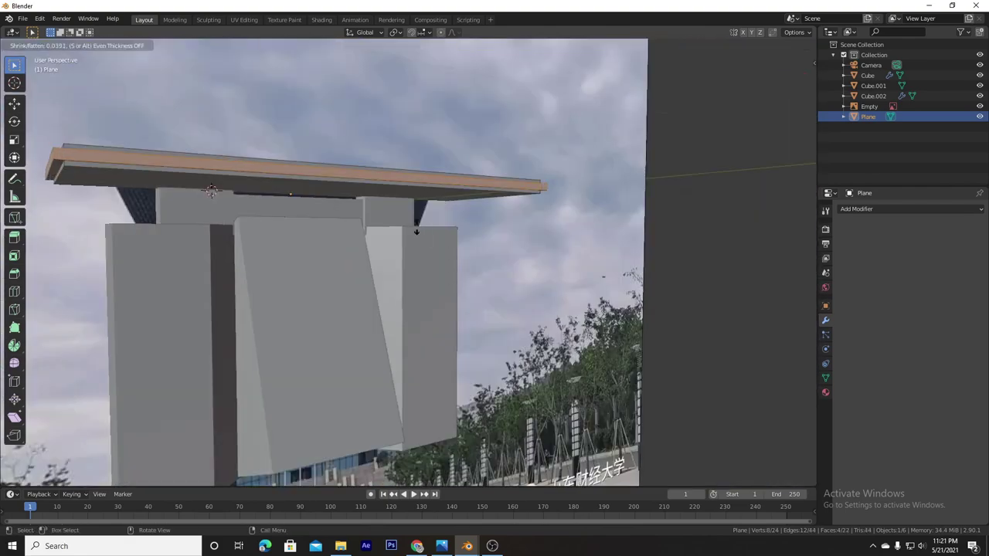
{"action": "key", "text": "Tab"}
{"action": "key", "text": "KP_1"}
{"action": "middle_click_drag", "start_coordinate": [312, 329], "coordinate": [488, 283], "text": "shift"}
{"action": "left_click", "coordinate": [488, 283]}
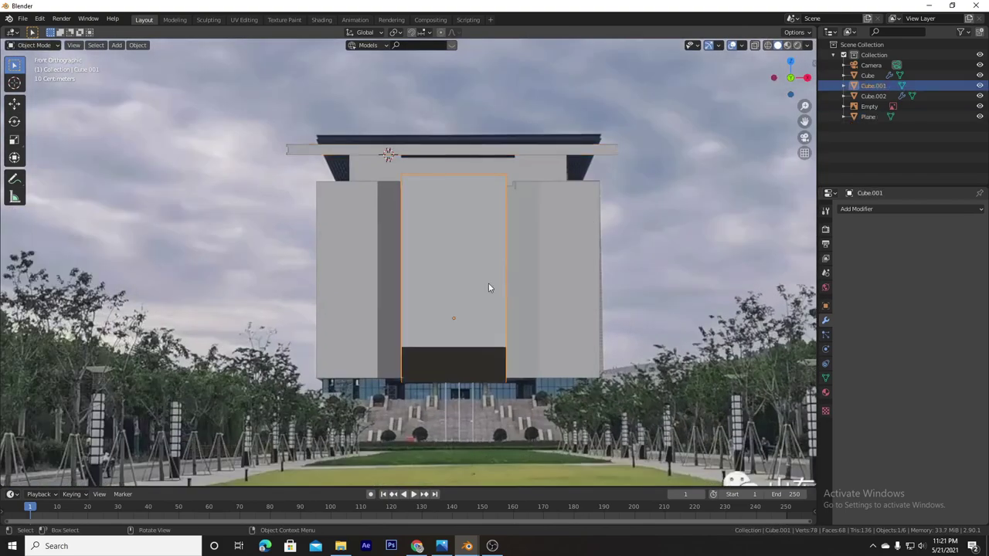
{"action": "middle_click_drag", "start_coordinate": [467, 317], "coordinate": [467, 293], "text": "shift"}
{"action": "scroll", "coordinate": [467, 294], "scroll_direction": "up", "scroll_amount": 3}
Check the Cube's mirror settings against the Empty, then add a new cube.
{"action": "left_click", "coordinate": [869, 106]}
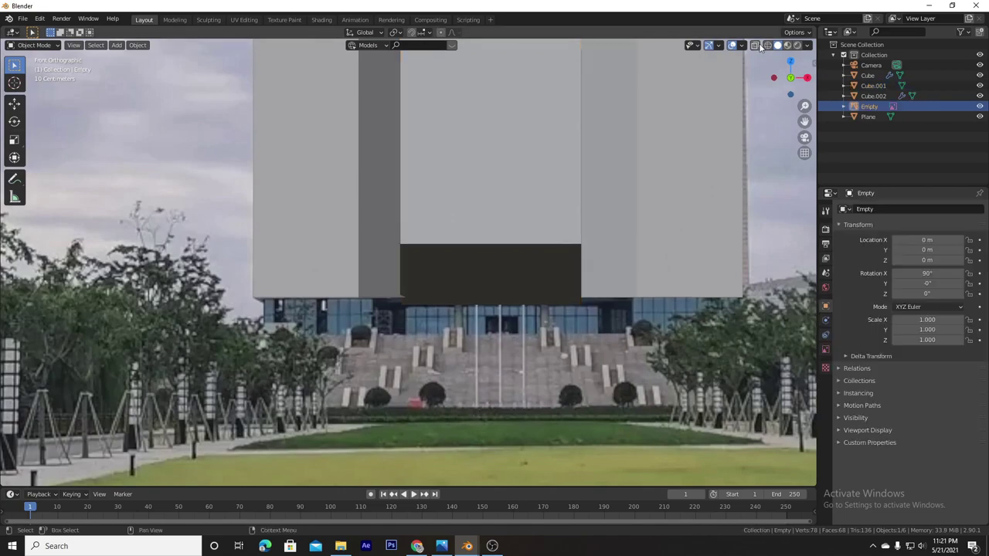
{"action": "key", "text": "alt+z"}
{"action": "mouse_move", "coordinate": [348, 300]}
{"action": "middle_mouse_down", "text": "shift"}
{"action": "mouse_move", "coordinate": [327, 250]}
{"action": "mouse_move", "coordinate": [350, 163]}
{"action": "mouse_move", "coordinate": [337, 273]}
{"action": "middle_mouse_up", "text": "shift"}
{"action": "left_click", "coordinate": [292, 272]}
{"action": "left_click", "coordinate": [294, 275]}
{"action": "left_click", "coordinate": [293, 275]}
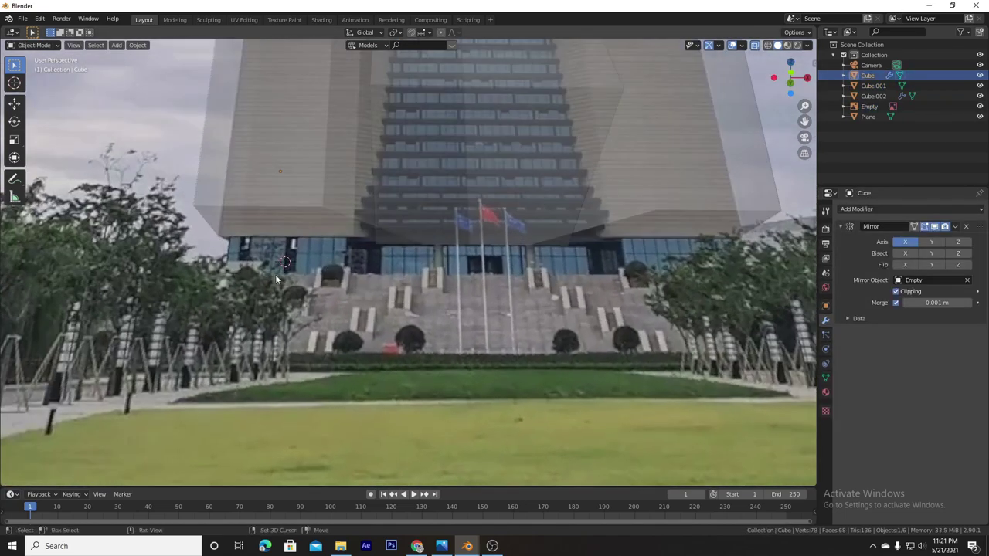
{"action": "key", "text": "shift+a"}
{"action": "left_click", "coordinate": [338, 274]}
Shrink the new cube and move it along X to the base's left side.
{"action": "key", "text": "s"}
{"action": "key", "text": "KP_1"}
{"action": "key", "text": "g"}
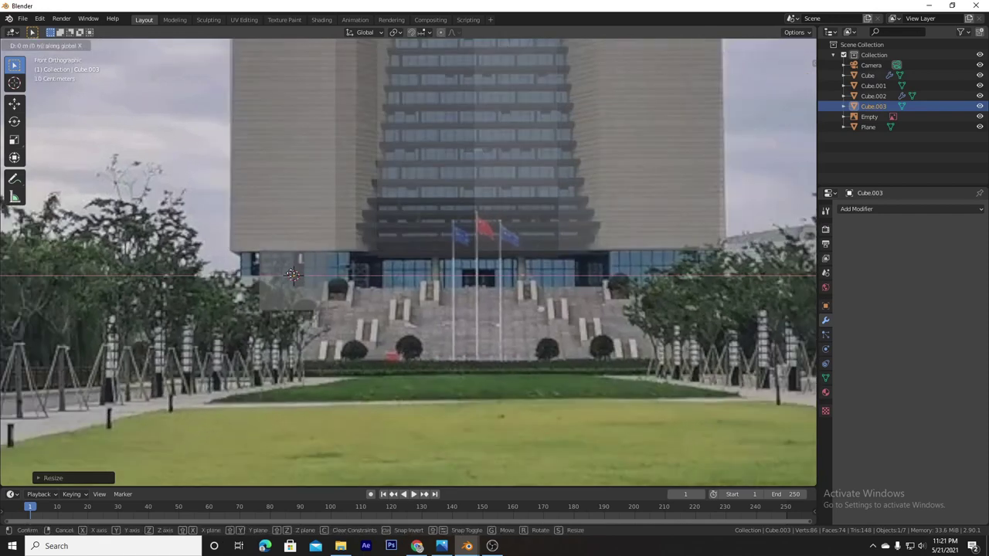
{"action": "key", "text": "x"}
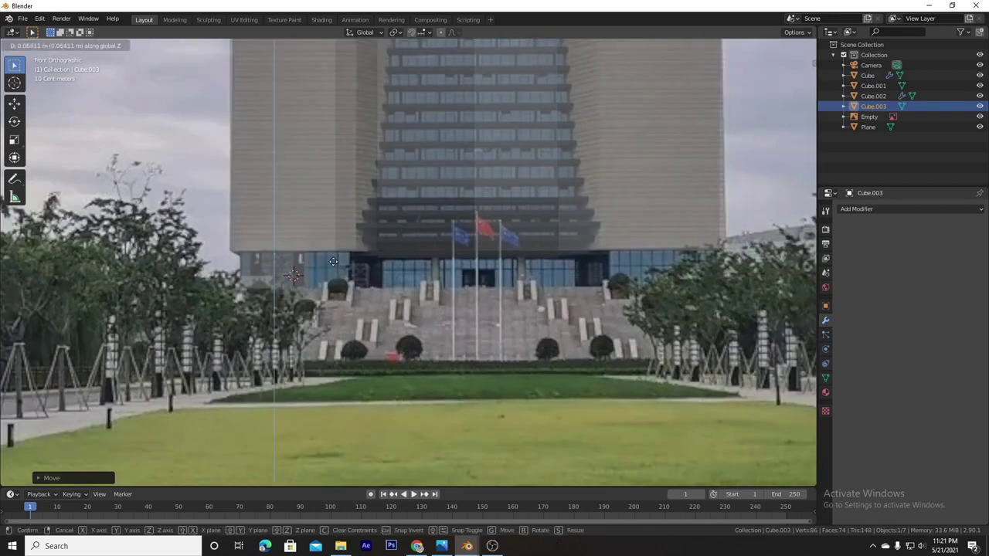
{"action": "left_click", "coordinate": [333, 261]}
{"action": "key", "text": "Tab"}
{"action": "middle_click_drag", "start_coordinate": [333, 261], "coordinate": [312, 272]}
{"action": "key", "text": "KP_1"}
{"action": "key", "text": "g"}
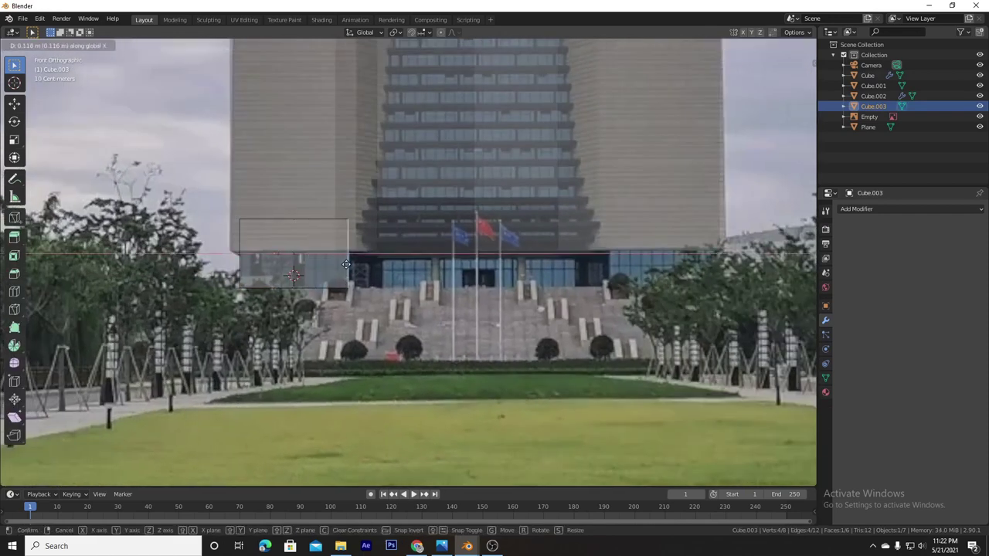
{"action": "left_click", "coordinate": [345, 264]}
{"action": "key", "text": "Tab"}
Add a Mirror modifier across the Empty, then inset the face and raise it vertically.
{"action": "left_click", "coordinate": [926, 208]}
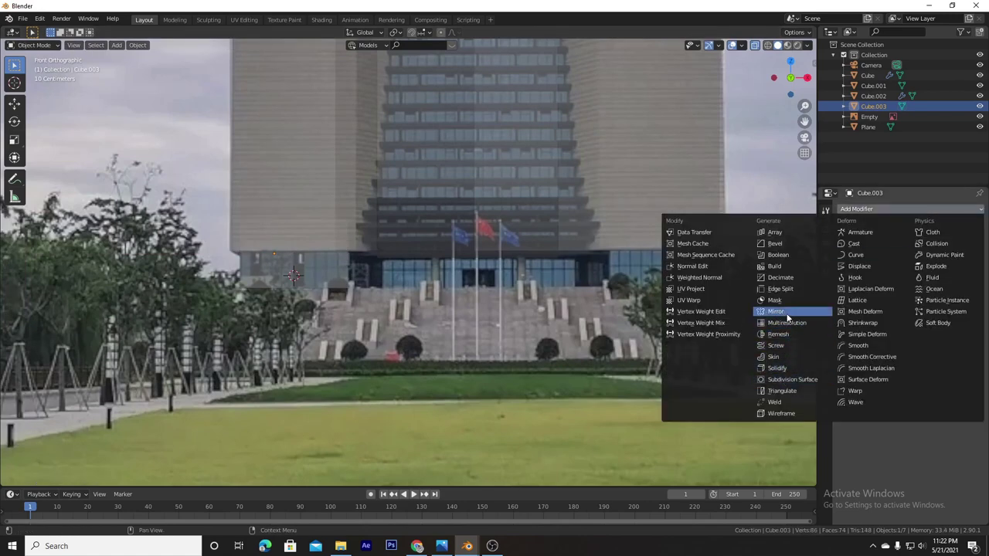
{"action": "left_click", "coordinate": [787, 313]}
{"action": "middle_click_drag", "start_coordinate": [405, 273], "coordinate": [432, 282]}
{"action": "key", "text": "i"}
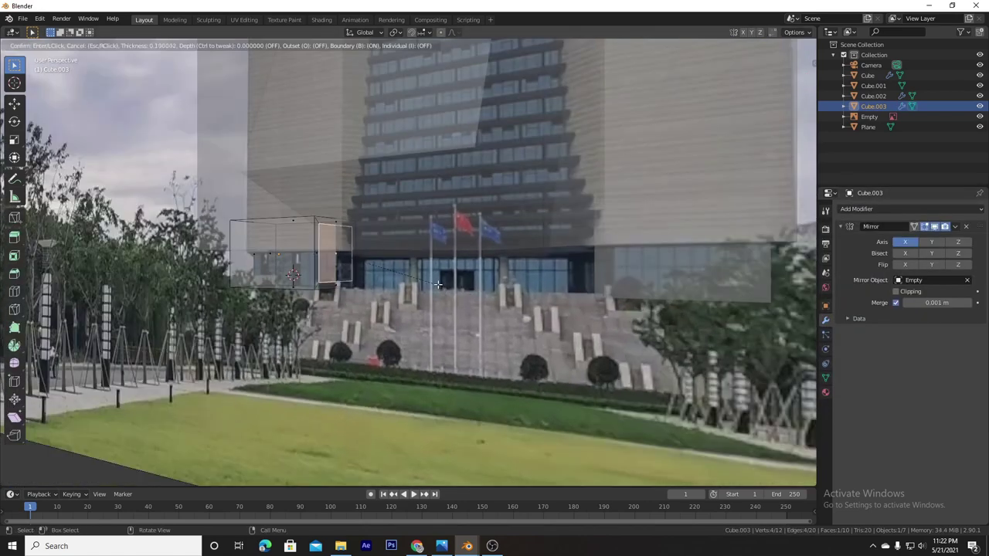
{"action": "key", "text": "KP_1"}
{"action": "key", "text": "g"}
{"action": "key", "text": "z"}
{"action": "left_click", "coordinate": [481, 297]}
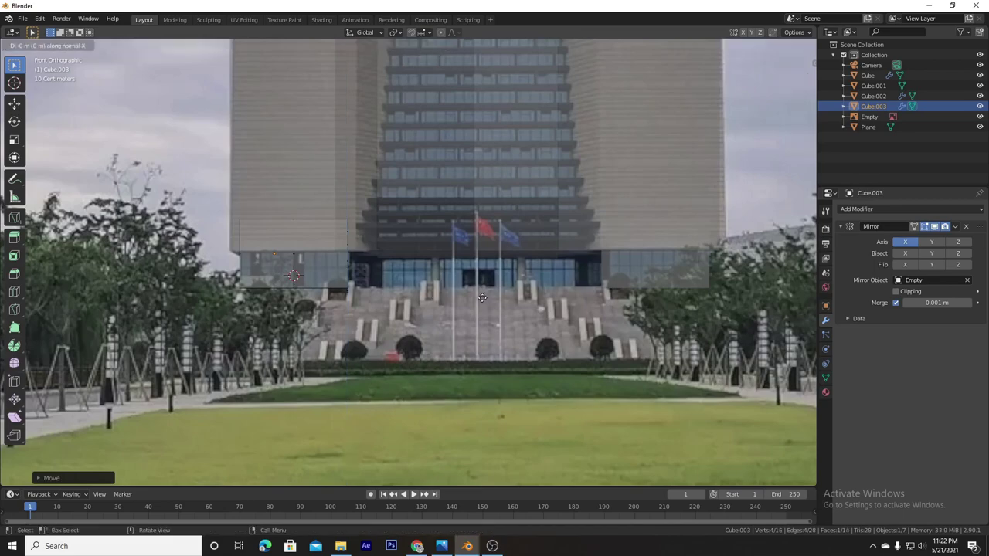
Enable mirror Clipping and extend the inner face along X to meet at the centre.
{"action": "left_click", "coordinate": [895, 291]}
{"action": "key", "text": "g"}
{"action": "key", "text": "x"}
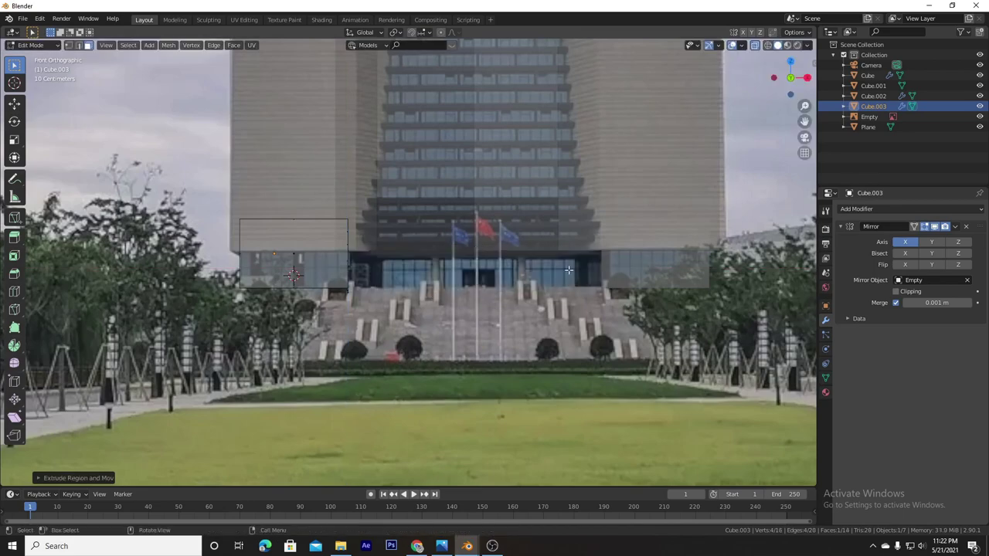
{"action": "left_click", "coordinate": [409, 214]}
{"action": "middle_click_drag", "start_coordinate": [409, 214], "coordinate": [408, 268]}
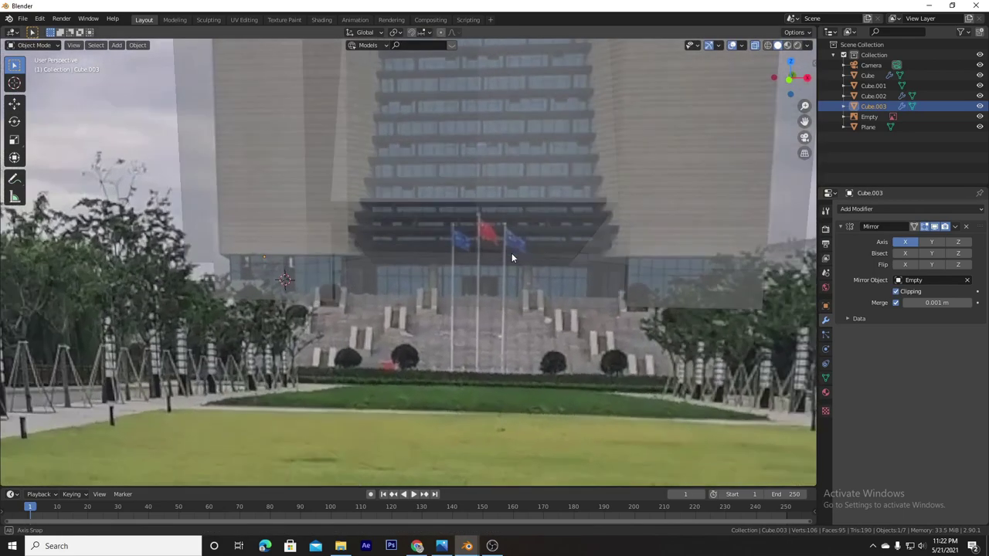
{"action": "key", "text": "e"}
{"action": "key", "text": "z"}
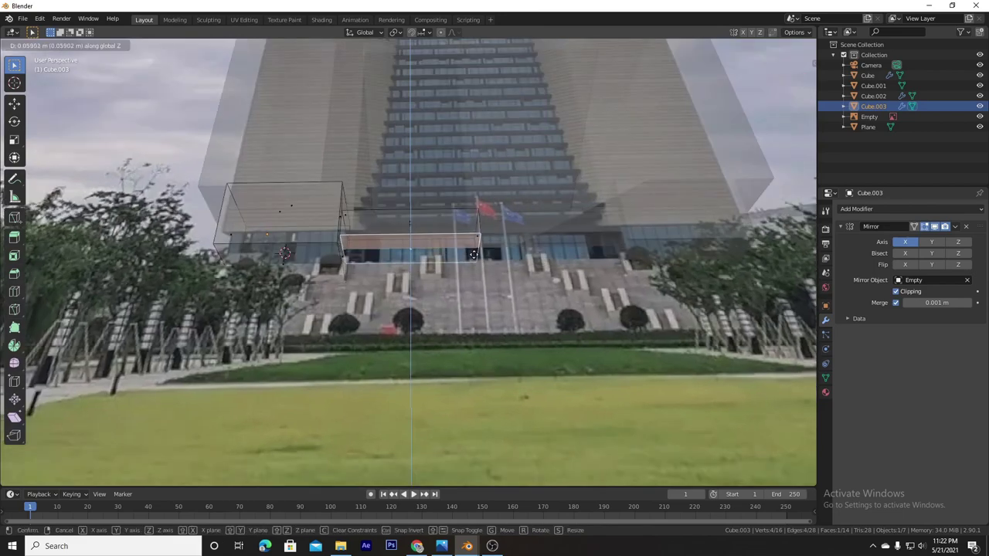
{"action": "key", "text": "KP_1"}
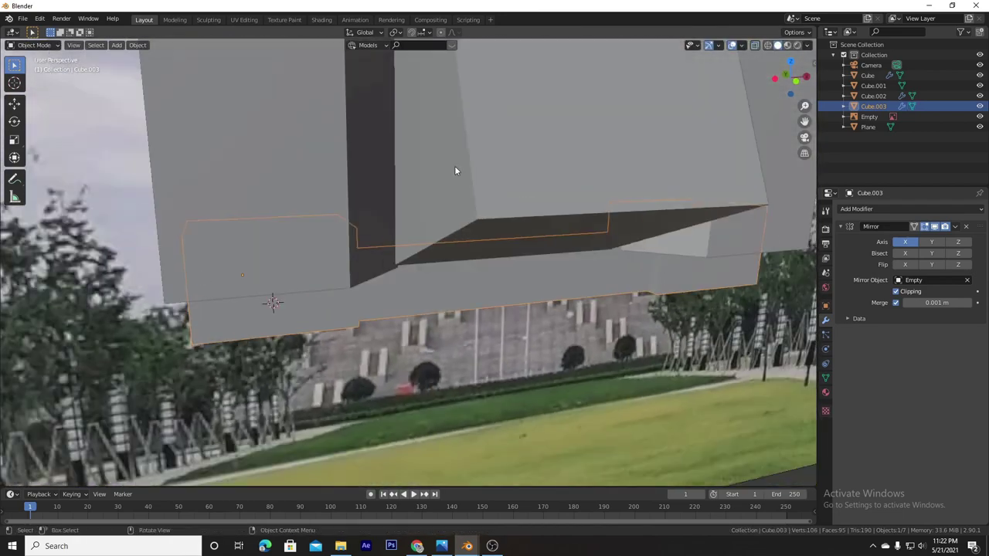
Select Cube.001 and rotate it.
{"action": "scroll", "coordinate": [454, 166], "scroll_direction": "down", "scroll_amount": 3}
{"action": "mouse_move", "coordinate": [385, 145]}
{"action": "middle_mouse_down"}
{"action": "mouse_move", "coordinate": [462, 223]}
{"action": "mouse_move", "coordinate": [579, 213]}
{"action": "middle_mouse_up"}
{"action": "left_click", "coordinate": [501, 226]}
{"action": "key", "text": "r"}
{"action": "key", "text": "r"}
{"action": "mouse_move", "coordinate": [513, 212]}
{"action": "middle_mouse_down"}
{"action": "mouse_move", "coordinate": [589, 206]}
{"action": "mouse_move", "coordinate": [524, 196]}
{"action": "middle_mouse_up"}
Trial-scale, rotate and move the selected part along X and Y, cancelling each.
{"action": "key", "text": "s"}
{"action": "key", "text": "x"}
{"action": "key", "text": "Escape"}
{"action": "key", "text": "KP_1"}
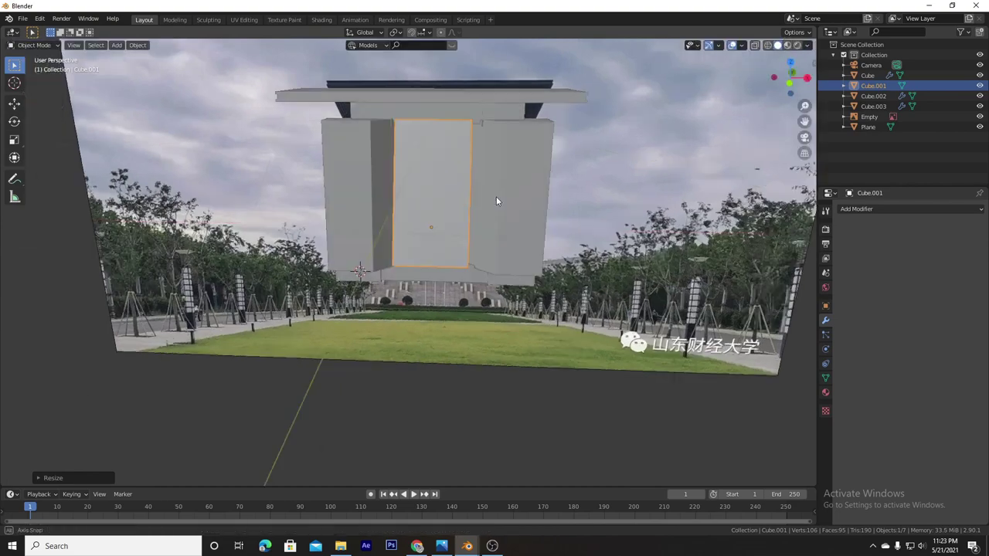
{"action": "key", "text": "r"}
{"action": "key", "text": "x"}
{"action": "key", "text": "Escape"}
{"action": "mouse_move", "coordinate": [490, 202]}
{"action": "middle_mouse_down"}
{"action": "mouse_move", "coordinate": [497, 178]}
{"action": "mouse_move", "coordinate": [553, 216]}
{"action": "mouse_move", "coordinate": [437, 214]}
{"action": "mouse_move", "coordinate": [514, 227]}
{"action": "mouse_move", "coordinate": [434, 267]}
{"action": "mouse_move", "coordinate": [491, 241]}
{"action": "middle_mouse_up"}
{"action": "key", "text": "g"}
{"action": "key", "text": "y"}
{"action": "key", "text": "Escape"}
Move the central panel's mesh along X to resize it.
{"action": "key", "text": "Tab"}
{"action": "key", "text": "Tab"}
{"action": "key", "text": "g"}
{"action": "key", "text": "x"}
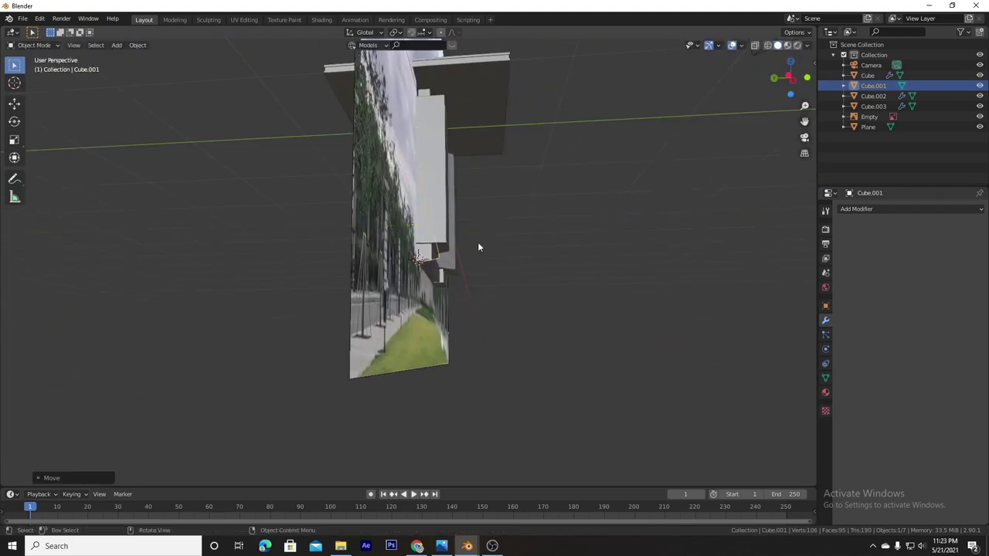
{"action": "key", "text": "KP_1"}
{"action": "key", "text": "Tab"}
{"action": "scroll", "coordinate": [402, 251], "scroll_direction": "up", "scroll_amount": 5}
{"action": "left_click", "coordinate": [456, 249]}
{"action": "key", "text": "Tab"}
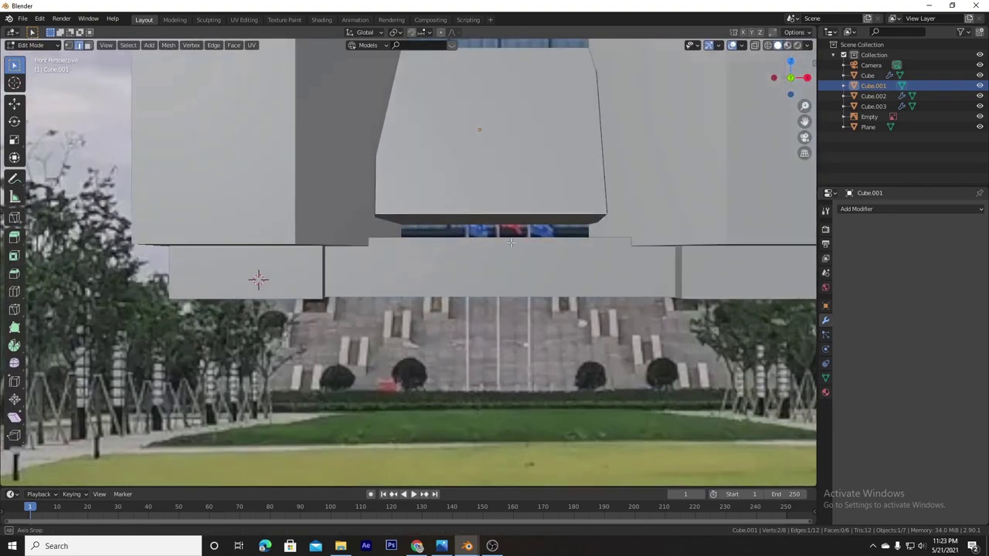
{"action": "mouse_move", "coordinate": [456, 249]}
{"action": "middle_mouse_down"}
{"action": "mouse_move", "coordinate": [526, 232]}
{"action": "mouse_move", "coordinate": [647, 227]}
{"action": "mouse_move", "coordinate": [723, 276]}
{"action": "mouse_move", "coordinate": [320, 258]}
{"action": "middle_mouse_up"}
{"action": "scroll", "coordinate": [648, 227], "scroll_direction": "down", "scroll_amount": 5}
Scale the roof slab twice to fit the reference photo.
{"action": "left_click", "coordinate": [648, 226]}
{"action": "key", "text": "g"}
{"action": "left_click", "coordinate": [485, 204]}
{"action": "middle_click_drag", "start_coordinate": [485, 203], "coordinate": [494, 143]}
{"action": "left_click", "coordinate": [494, 142]}
{"action": "key", "text": "s"}
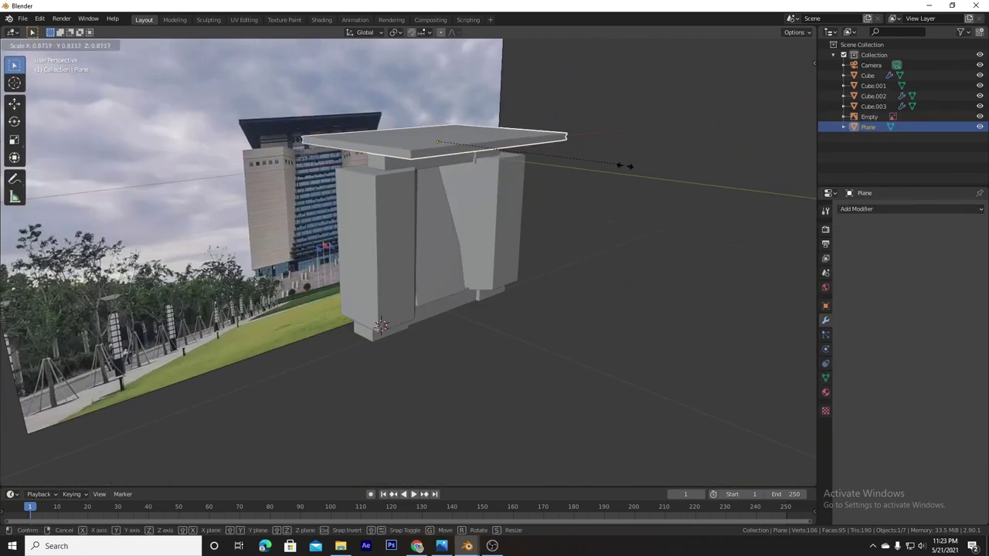
{"action": "left_click", "coordinate": [609, 166]}
{"action": "key", "text": "s"}
{"action": "mouse_move", "coordinate": [609, 166]}
{"action": "middle_mouse_down"}
{"action": "mouse_move", "coordinate": [675, 174]}
{"action": "mouse_move", "coordinate": [481, 228]}
{"action": "mouse_move", "coordinate": [499, 224]}
{"action": "mouse_move", "coordinate": [424, 231]}
{"action": "middle_mouse_up"}
{"action": "left_click", "coordinate": [602, 161]}
Shift the roof slab and the side wall face along Y.
{"action": "key", "text": "g"}
{"action": "key", "text": "y"}
{"action": "left_click", "coordinate": [425, 231]}
{"action": "key", "text": "Tab"}
{"action": "key", "text": "g"}
{"action": "key", "text": "y"}
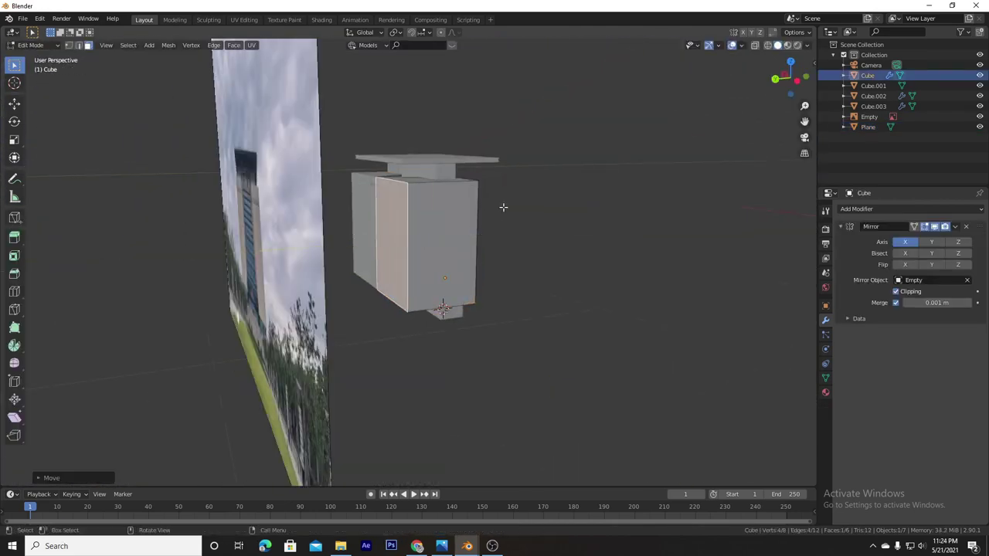
Move the base's bottom face along Y to match the reference.
{"action": "middle_click_drag", "start_coordinate": [503, 207], "coordinate": [494, 193]}
{"action": "left_click", "coordinate": [423, 301]}
{"action": "mouse_move", "coordinate": [423, 301]}
{"action": "middle_mouse_down"}
{"action": "mouse_move", "coordinate": [413, 309]}
{"action": "mouse_move", "coordinate": [425, 318]}
{"action": "middle_mouse_up"}
{"action": "key", "text": "g"}
{"action": "key", "text": "y"}
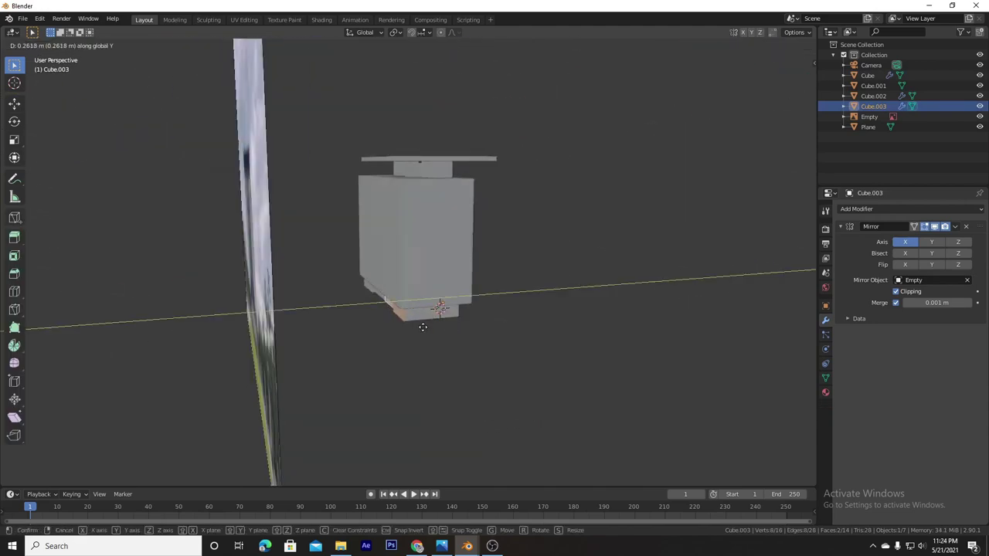
{"action": "middle_click_drag", "start_coordinate": [583, 243], "coordinate": [522, 183]}
{"action": "key", "text": "Tab"}
Try rotating the central panel about Y, cancelling to keep it upright.
{"action": "left_click", "coordinate": [419, 243]}
{"action": "key", "text": "r"}
{"action": "key", "text": "y"}
{"action": "middle_click_drag", "start_coordinate": [420, 243], "coordinate": [532, 234]}
{"action": "right_click", "coordinate": [498, 250]}
{"action": "scroll", "coordinate": [558, 234], "scroll_direction": "down", "scroll_amount": 5}
{"action": "scroll", "coordinate": [557, 234], "scroll_direction": "up", "scroll_amount": 5}
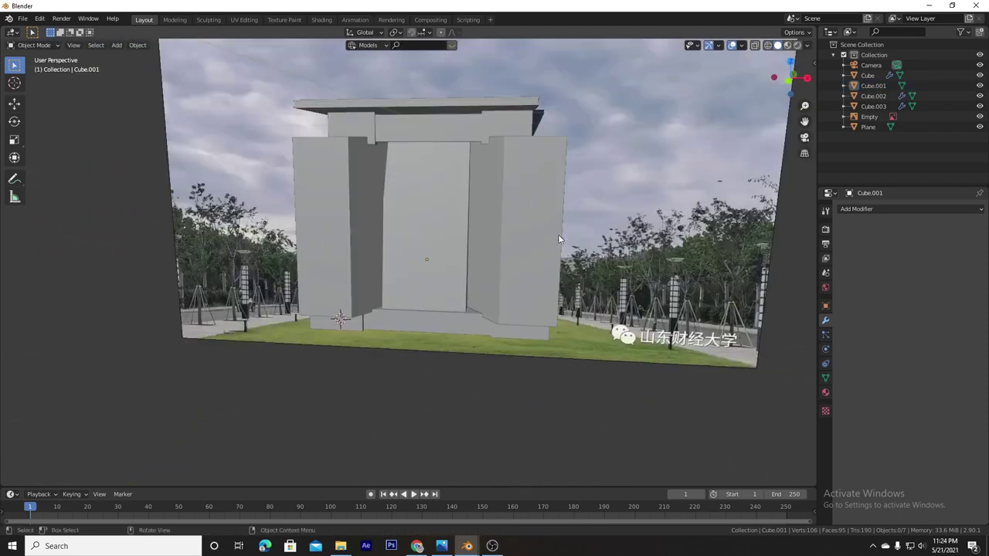
Isolate the side wall block and snap the 3D cursor to its inner face centre.
{"action": "left_click", "coordinate": [866, 75]}
{"action": "key", "text": "Tab"}
{"action": "key", "text": "KP_Divide"}
{"action": "left_click", "coordinate": [376, 248]}
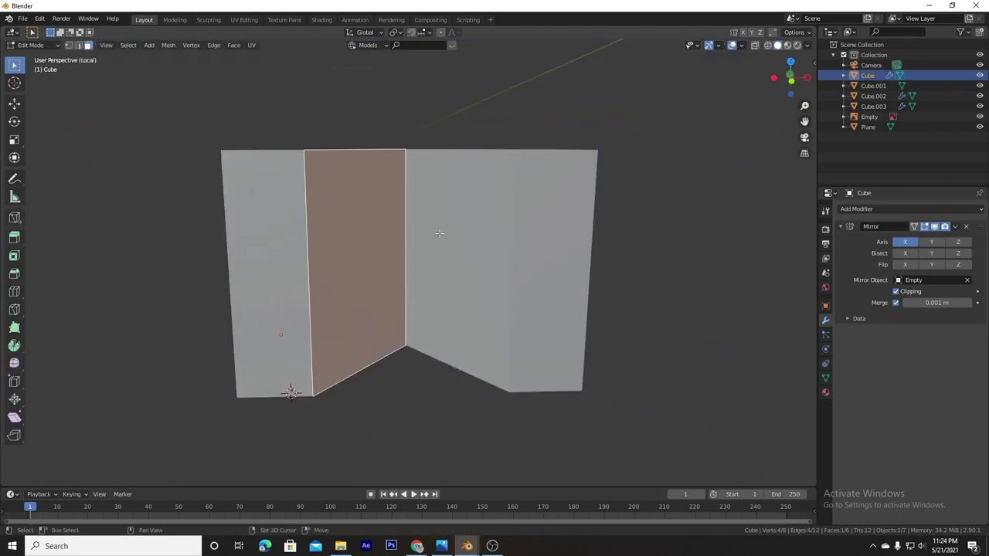
{"action": "key", "text": "shift+s"}
{"action": "left_click", "coordinate": [444, 267]}
{"action": "key", "text": "shift+s"}
{"action": "left_click", "coordinate": [448, 268]}
Snap the central panel onto the 3D cursor to centre it on the facade.
{"action": "key", "text": "Tab"}
{"action": "key", "text": "KP_Divide"}
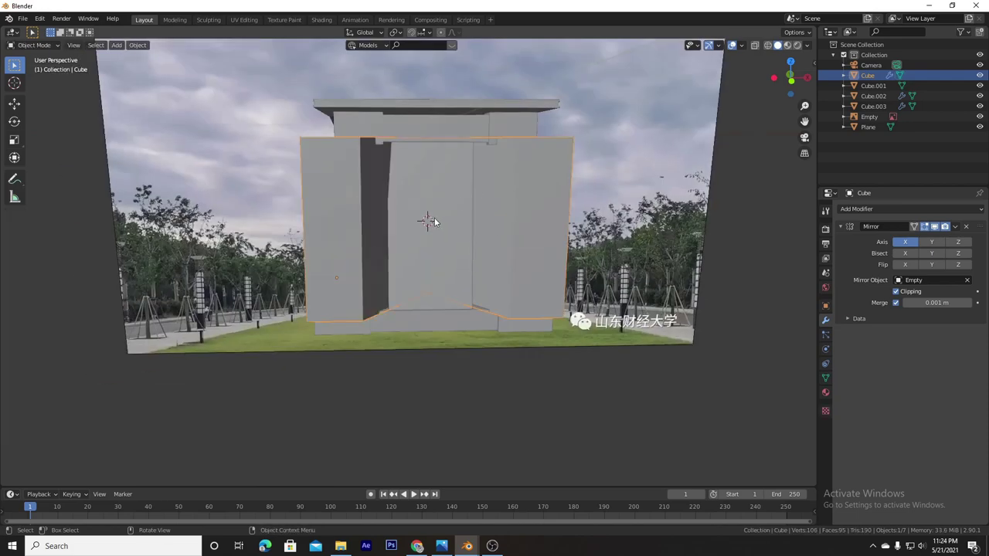
{"action": "left_click", "coordinate": [474, 221]}
{"action": "key", "text": "shift+s"}
{"action": "left_click", "coordinate": [490, 174]}
{"action": "mouse_move", "coordinate": [494, 183]}
{"action": "middle_mouse_down"}
{"action": "mouse_move", "coordinate": [464, 210]}
{"action": "mouse_move", "coordinate": [551, 239]}
{"action": "middle_mouse_up"}
{"action": "left_click", "coordinate": [552, 240]}
{"action": "scroll", "coordinate": [396, 308], "scroll_direction": "up", "scroll_amount": 5}
{"action": "key", "text": "Tab"}
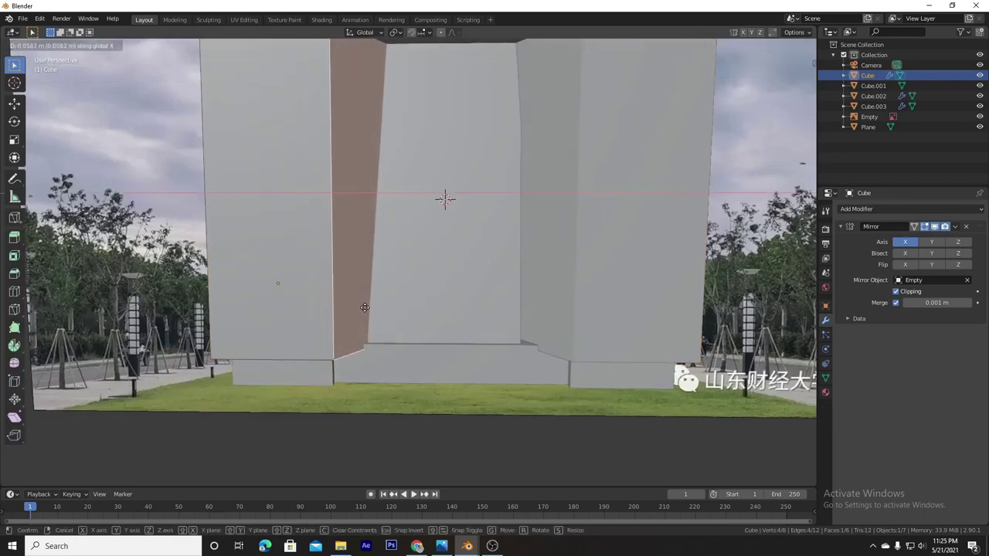
{"action": "key", "text": "Tab"}
In front view, scale Cube.001's bottom face wider so the central block flares toward its base.
{"action": "key", "text": "KP_1"}
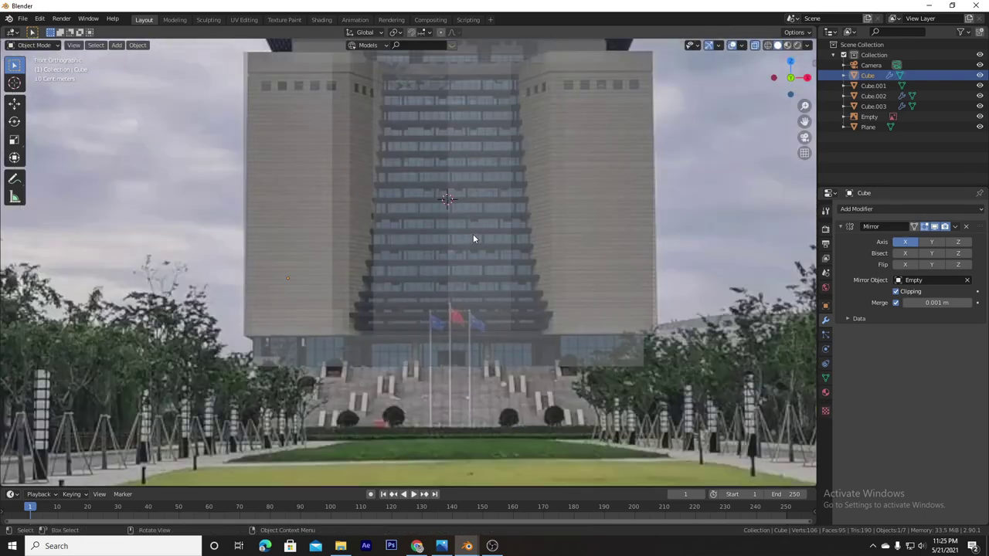
{"action": "left_click", "coordinate": [472, 234]}
{"action": "key", "text": "Tab"}
{"action": "key", "text": "KP_5"}
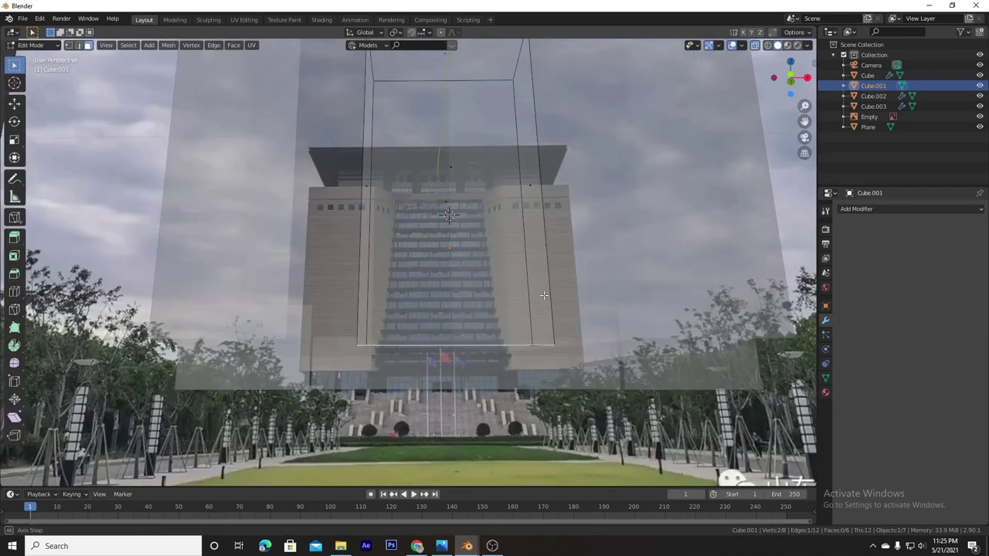
{"action": "left_click", "coordinate": [491, 331], "text": "shift"}
{"action": "key", "text": "KP_5"}
{"action": "key", "text": "s"}
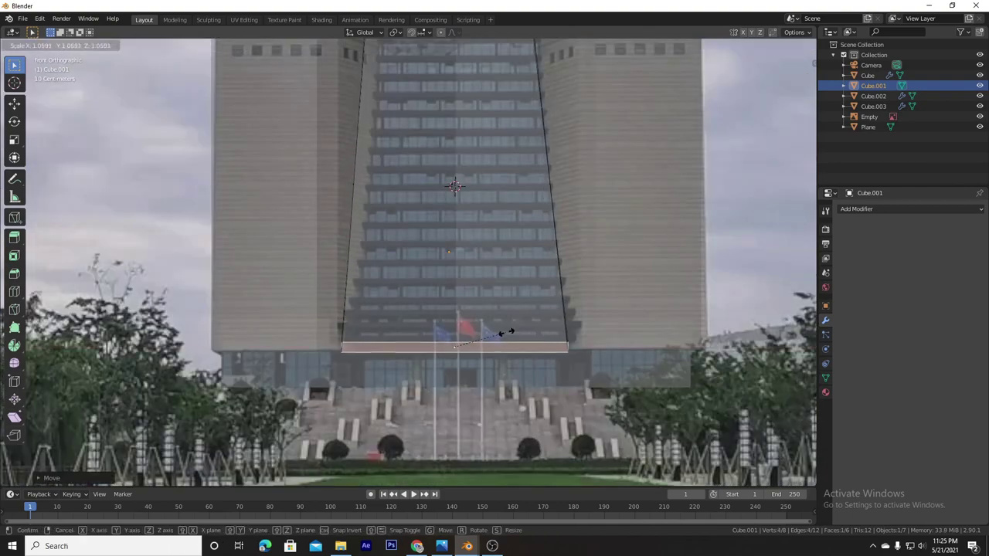
{"action": "left_click", "coordinate": [505, 332]}
{"action": "key", "text": "Tab"}
Orbit to check the taper, then re-enter Edit Mode and start a Y-axis move.
{"action": "mouse_move", "coordinate": [506, 332]}
{"action": "middle_mouse_down"}
{"action": "mouse_move", "coordinate": [704, 307]}
{"action": "mouse_move", "coordinate": [530, 335]}
{"action": "mouse_move", "coordinate": [566, 334]}
{"action": "mouse_move", "coordinate": [555, 329]}
{"action": "middle_mouse_up"}
{"action": "key", "text": "Tab"}
{"action": "key", "text": "g"}
{"action": "key", "text": "y"}
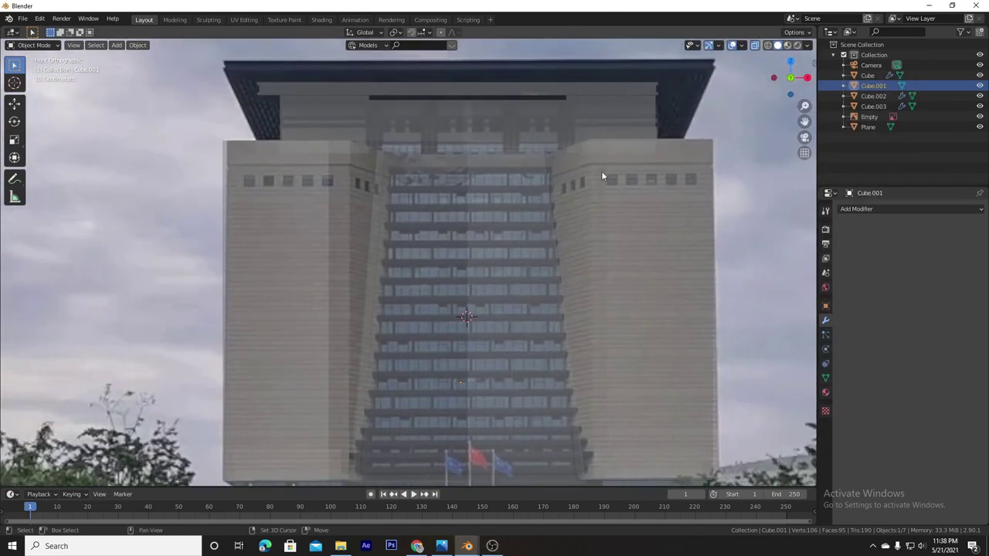
Add a cube on the left tower's upper facade and scale it down to a small window block.
{"action": "middle_click_drag", "start_coordinate": [601, 177], "coordinate": [323, 263], "text": "shift"}
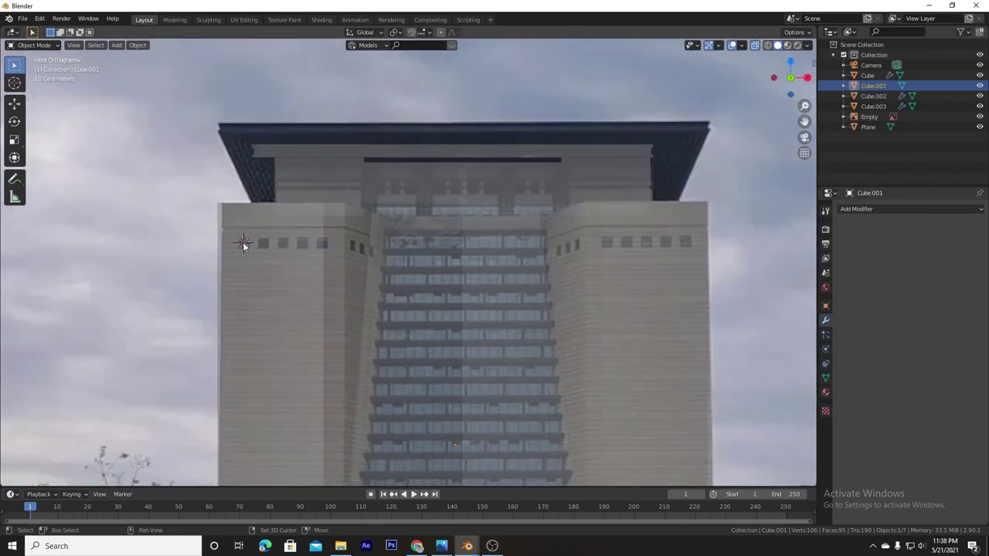
{"action": "key", "text": "shift+a"}
{"action": "left_click", "coordinate": [309, 256]}
{"action": "key", "text": "s"}
{"action": "left_click", "coordinate": [292, 227]}
{"action": "scroll", "coordinate": [292, 227], "scroll_direction": "up", "scroll_amount": 5}
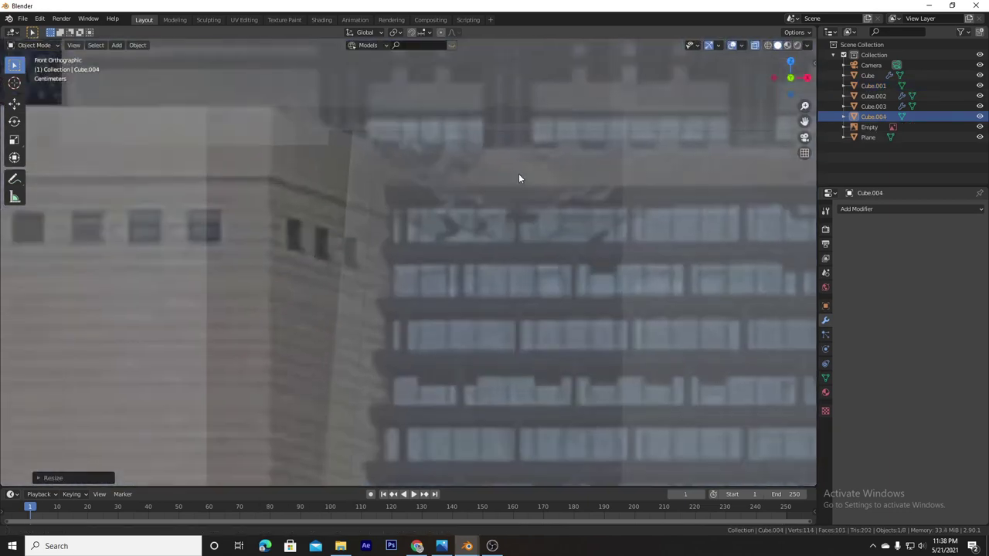
{"action": "key", "text": "s"}
{"action": "left_click", "coordinate": [398, 217]}
Duplicate the small cube along X into a row across the upper wall.
{"action": "key", "text": "shift+d"}
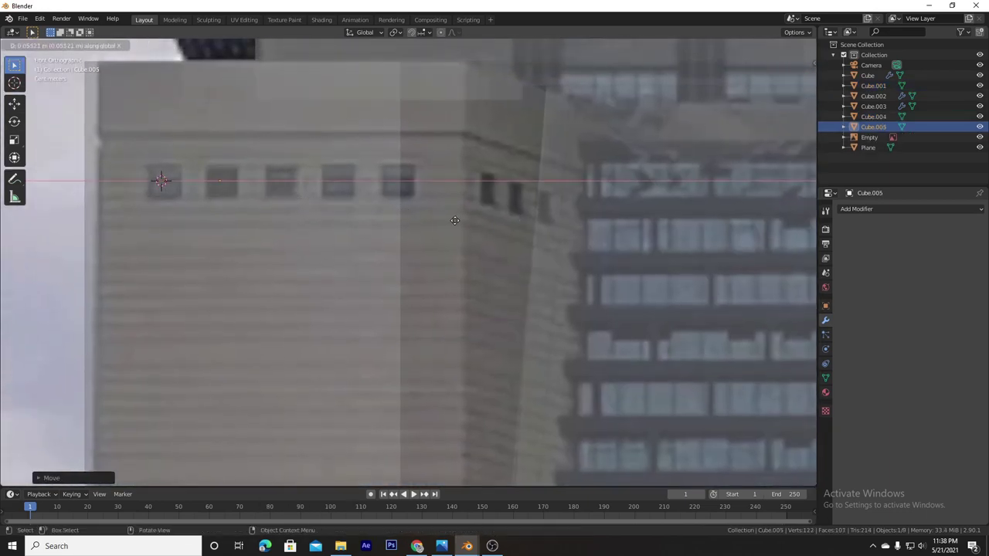
{"action": "left_click", "coordinate": [448, 219]}
{"action": "key", "text": "shift+d"}
{"action": "left_click", "coordinate": [502, 221]}
{"action": "key", "text": "shift+d"}
{"action": "key", "text": "x"}
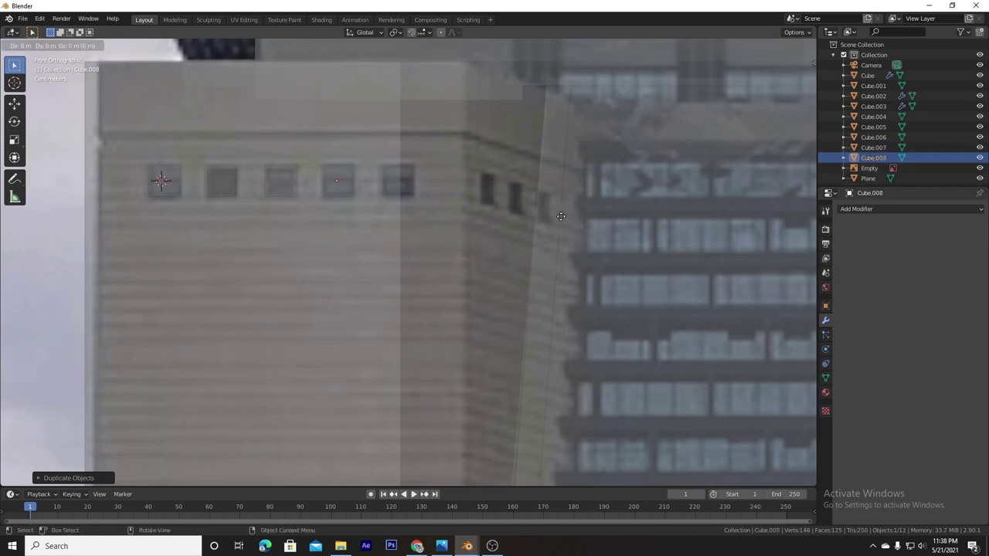
{"action": "left_click", "coordinate": [625, 219]}
Turn off X-ray and duplicate another small cube along X toward the angled face.
{"action": "middle_click_drag", "start_coordinate": [625, 219], "coordinate": [385, 199]}
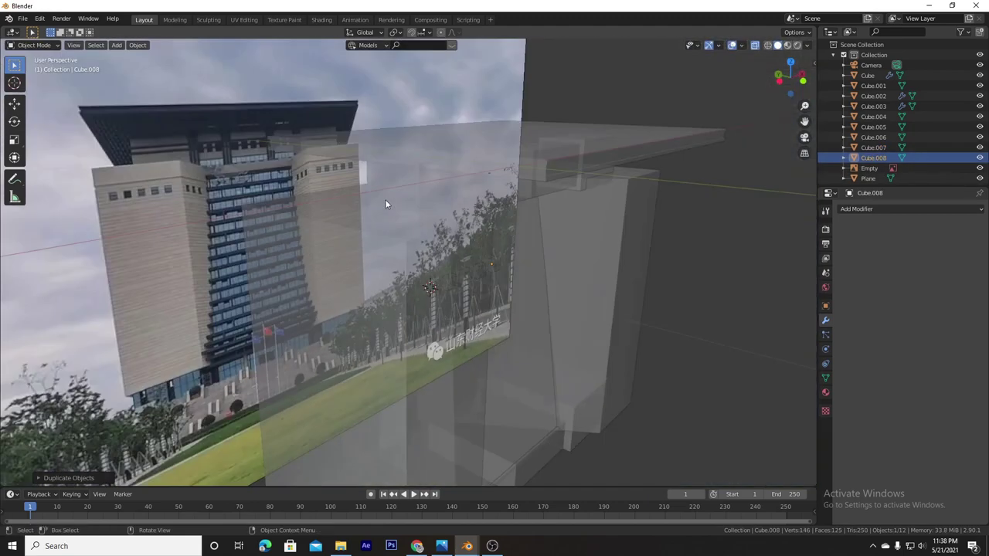
{"action": "key", "text": "alt+z"}
{"action": "left_click", "coordinate": [482, 271], "text": "shift"}
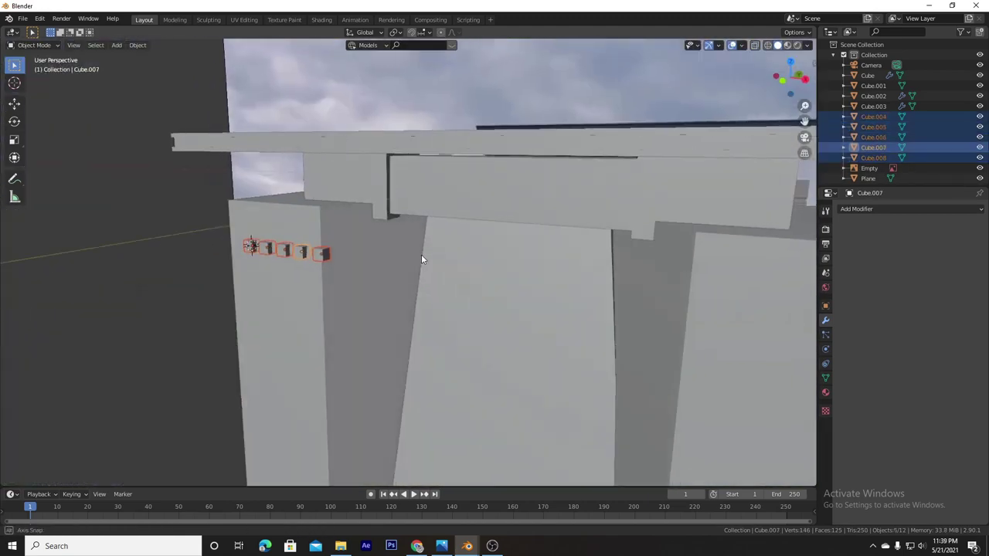
{"action": "mouse_move", "coordinate": [421, 254]}
{"action": "middle_mouse_down"}
{"action": "mouse_move", "coordinate": [205, 256]}
{"action": "mouse_move", "coordinate": [376, 263]}
{"action": "middle_mouse_up"}
{"action": "left_click", "coordinate": [206, 256], "text": "shift"}
{"action": "left_click", "coordinate": [147, 246], "text": "shift"}
{"action": "left_click", "coordinate": [150, 247]}
{"action": "key", "text": "shift+d"}
{"action": "key", "text": "x"}
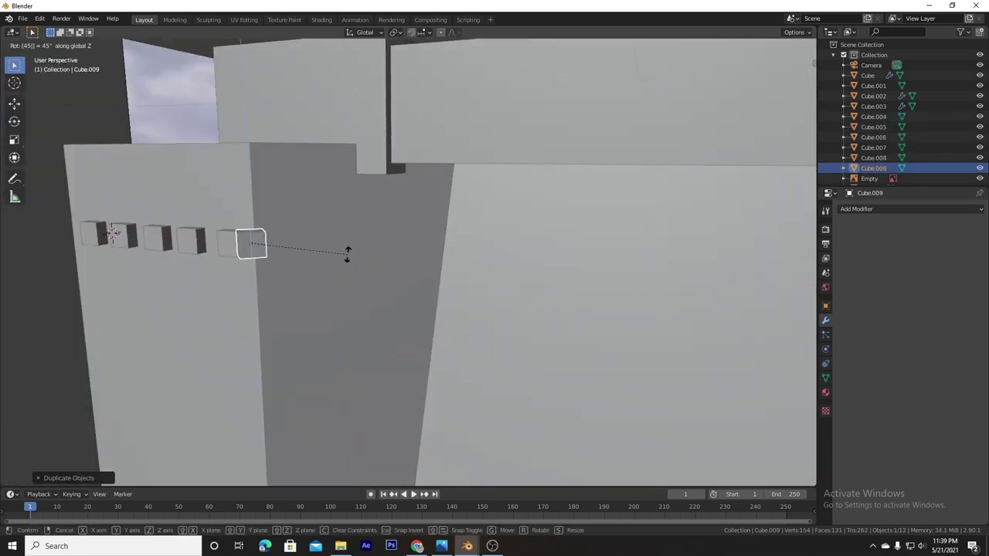
{"action": "left_click", "coordinate": [404, 236]}
In top view, align the new cube with the angled wall and duplicate it along the diagonal.
{"action": "middle_click_drag", "start_coordinate": [404, 235], "coordinate": [570, 285]}
{"action": "key", "text": "KP_7"}
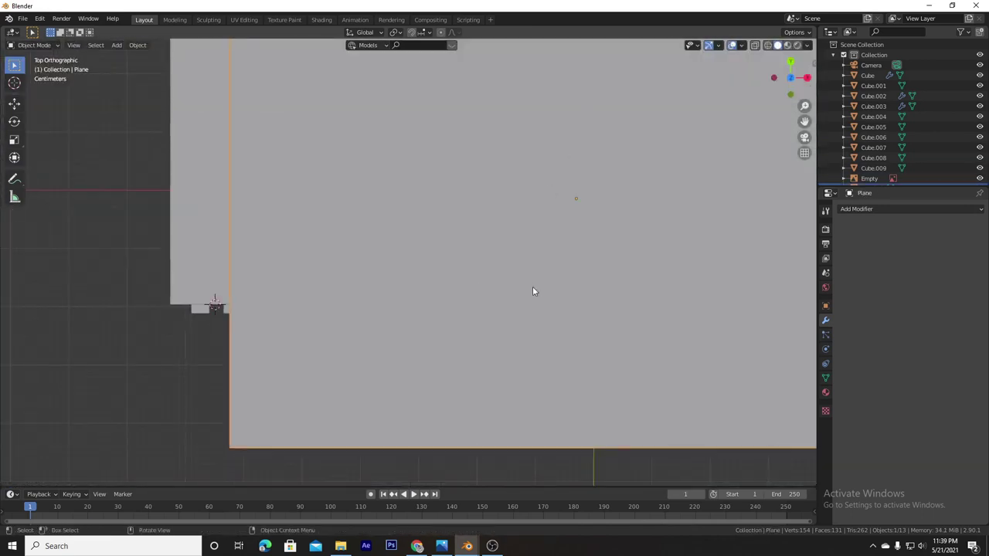
{"action": "left_click", "coordinate": [396, 304]}
{"action": "key", "text": "g"}
{"action": "left_click", "coordinate": [384, 290]}
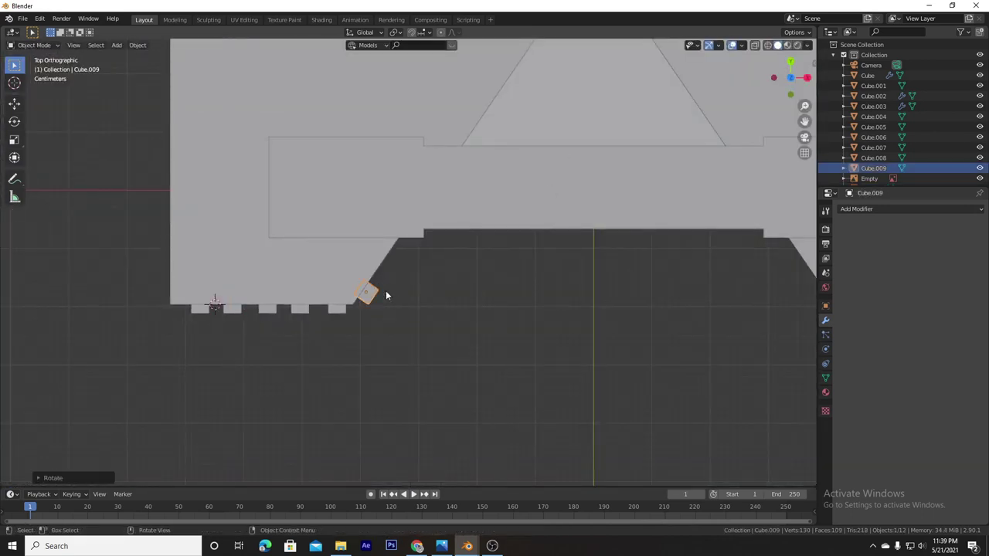
{"action": "key", "text": "shift+d"}
{"action": "left_click", "coordinate": [397, 268]}
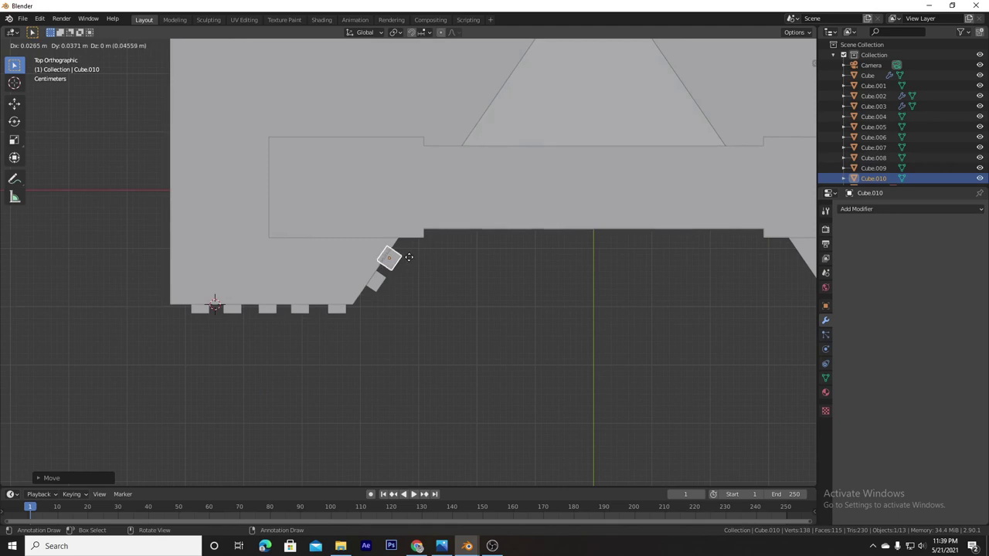
{"action": "mouse_move", "coordinate": [409, 257]}
{"action": "middle_mouse_down"}
{"action": "mouse_move", "coordinate": [409, 205]}
{"action": "mouse_move", "coordinate": [405, 261]}
{"action": "middle_mouse_up"}
{"action": "key", "text": "KP_7"}
{"action": "key", "text": "shift+d"}
Place the last diagonal cube, then copy the wall block's Mirror modifier onto the small cubes.
{"action": "left_click", "coordinate": [424, 221]}
{"action": "left_click", "coordinate": [424, 222]}
{"action": "left_click", "coordinate": [281, 259], "text": "shift"}
{"action": "left_click", "coordinate": [249, 257], "text": "shift"}
{"action": "left_click", "coordinate": [225, 295], "text": "shift"}
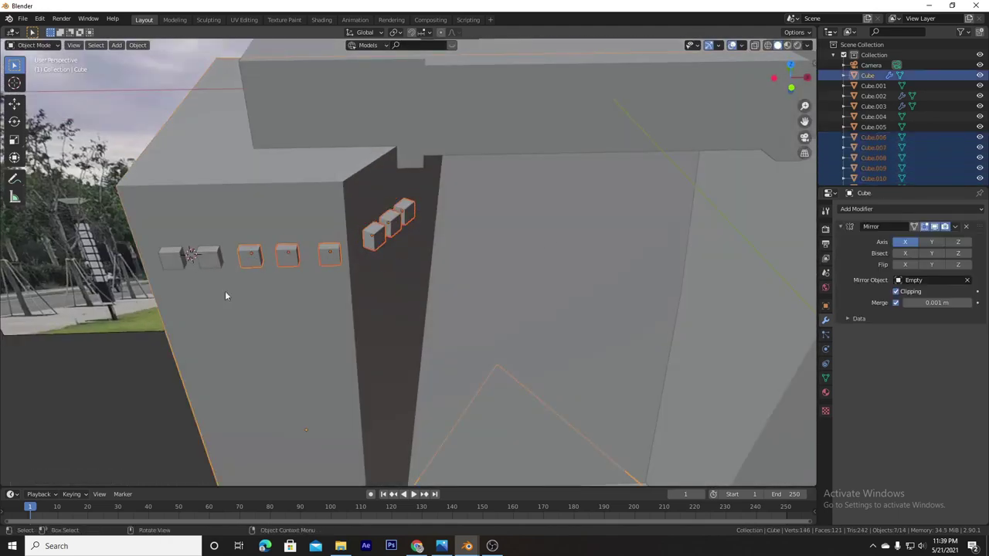
{"action": "key", "text": "ctrl+l"}
{"action": "left_click", "coordinate": [224, 215]}
Inspect the mirrored window blocks from the front and undo four unwanted changes.
{"action": "middle_click_drag", "start_coordinate": [520, 269], "coordinate": [377, 256]}
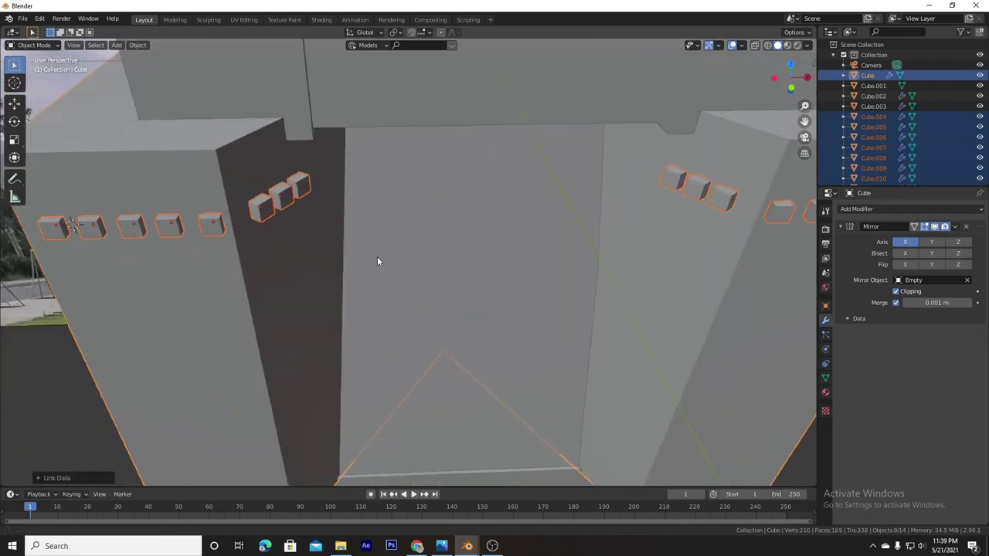
{"action": "left_click", "coordinate": [259, 209]}
{"action": "key", "text": "ctrl+KP_Subtract"}
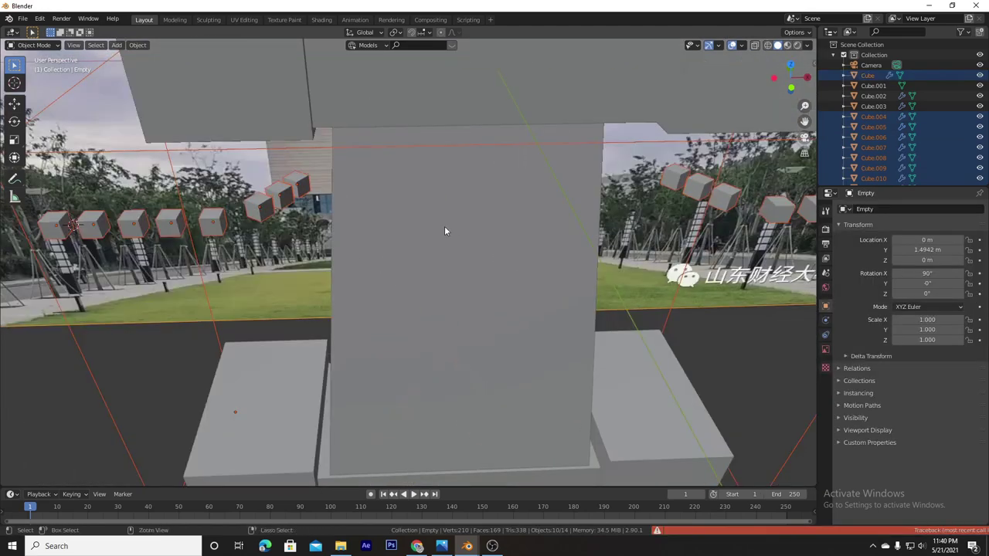
{"action": "mouse_move", "coordinate": [444, 225]}
{"action": "middle_mouse_down"}
{"action": "mouse_move", "coordinate": [570, 293]}
{"action": "mouse_move", "coordinate": [612, 236]}
{"action": "middle_mouse_up"}
{"action": "left_click", "coordinate": [642, 233]}
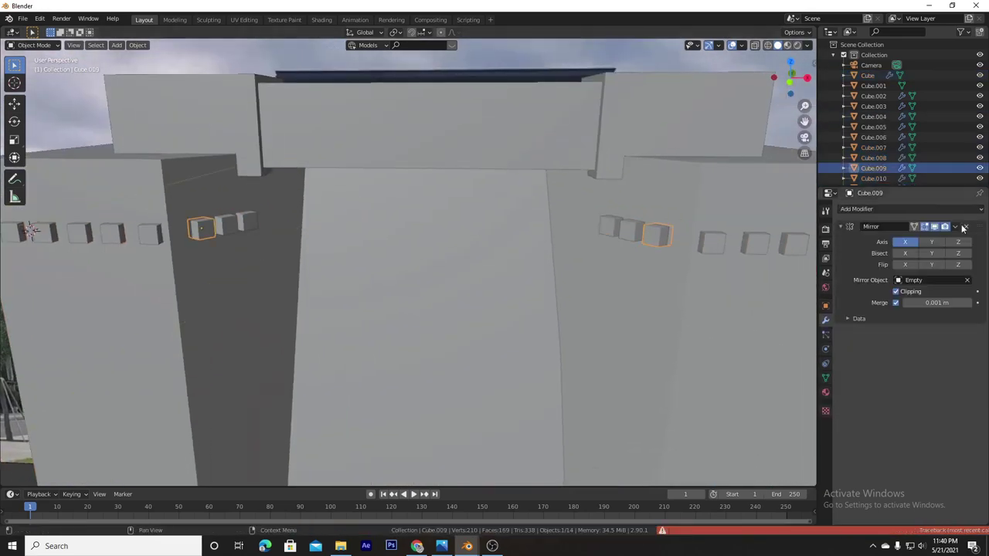
{"action": "key", "text": "ctrl+z"}
{"action": "key", "text": "ctrl+z"}
{"action": "key", "text": "ctrl+z"}
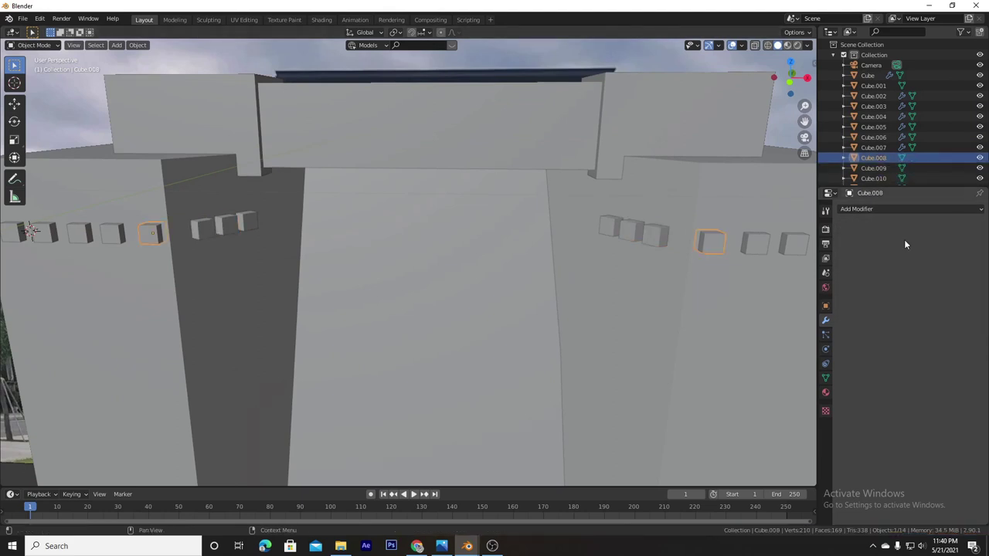
{"action": "key", "text": "ctrl+z"}
{"action": "key", "text": "ctrl+z"}
{"action": "key", "text": "ctrl+z"}
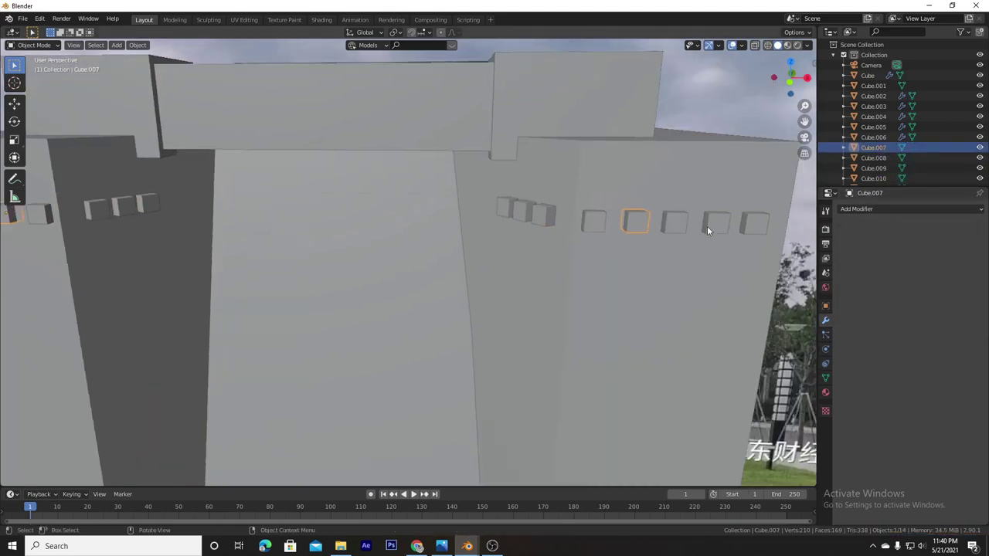
{"action": "key", "text": "ctrl+z"}
{"action": "key", "text": "ctrl+z"}
{"action": "key", "text": "ctrl+z"}
{"action": "key", "text": "ctrl+z"}
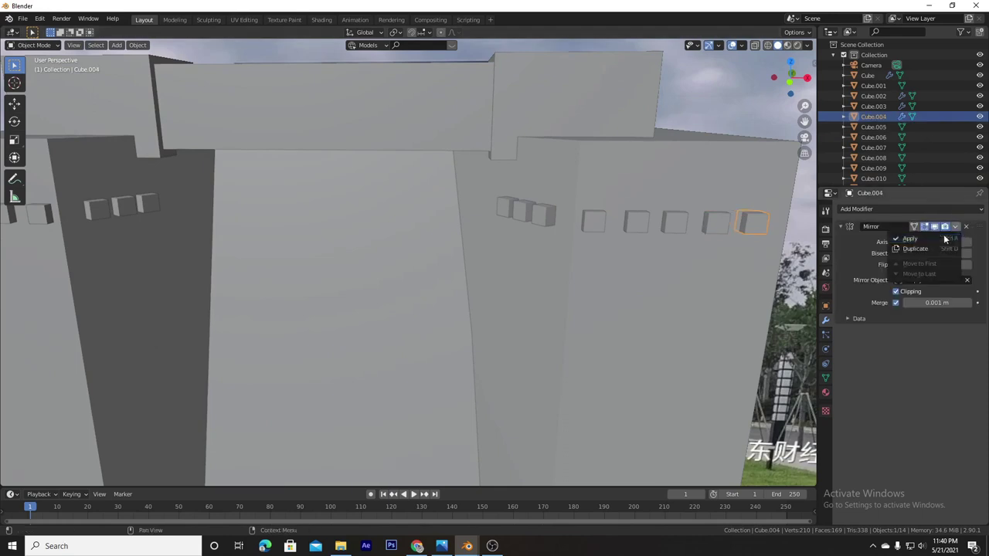
{"action": "key", "text": "ctrl+z"}
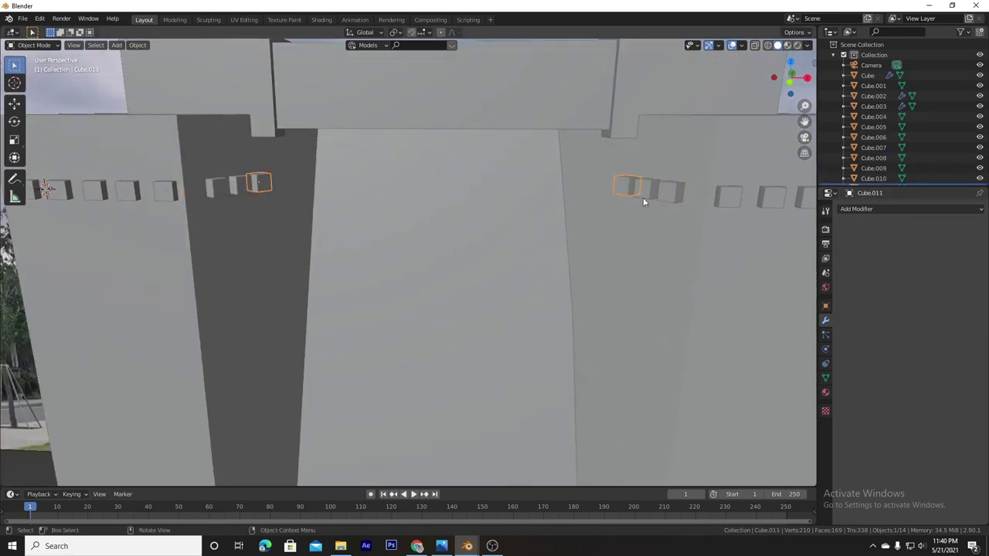
Bake the mirrored window cubes and subtract them from the main block with a Boolean difference.
{"action": "key", "text": "ctrl+z"}
{"action": "key", "text": "ctrl+z"}
{"action": "key", "text": "ctrl+z"}
{"action": "key", "text": "ctrl+z"}
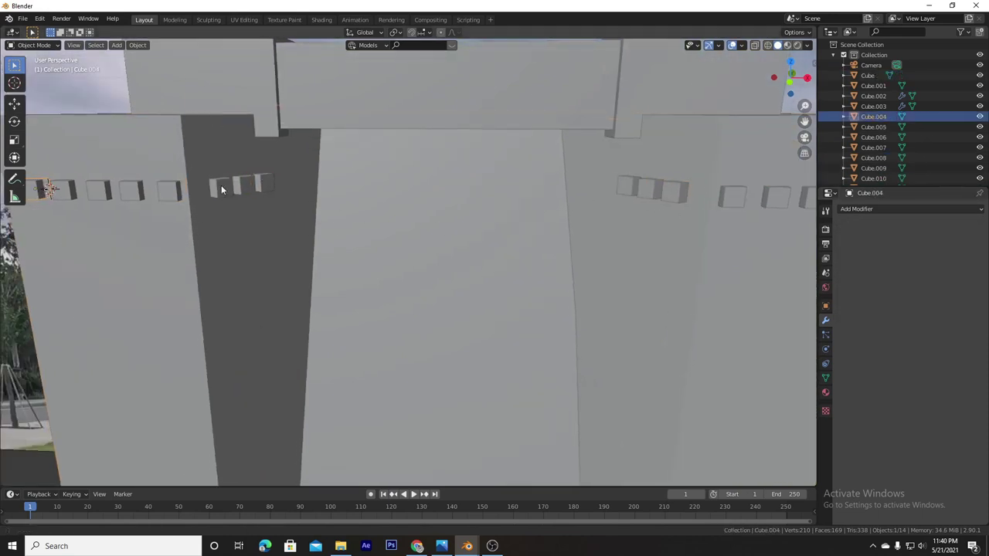
{"action": "key", "text": "ctrl+z"}
{"action": "key", "text": "ctrl+shift+z"}
{"action": "key", "text": "ctrl+shift+z"}
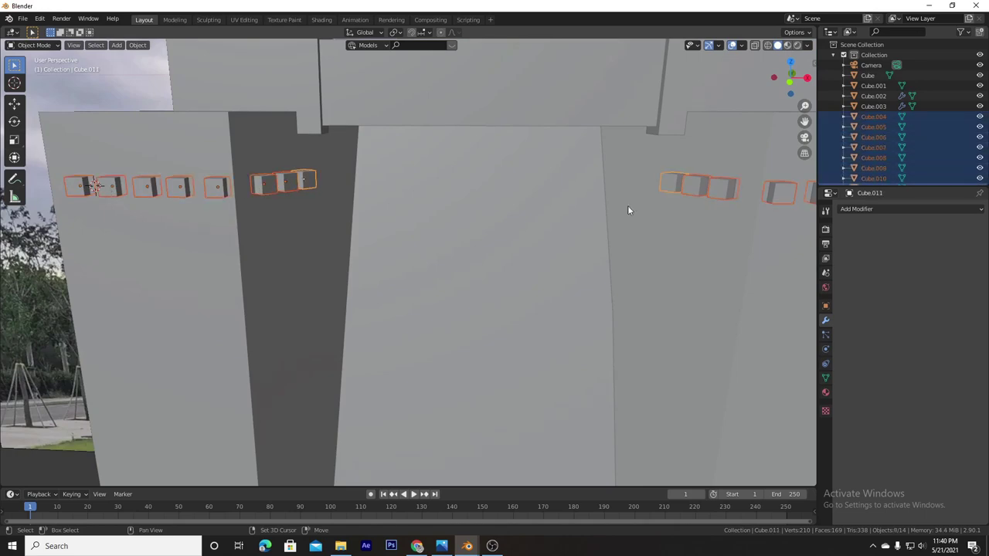
{"action": "key", "text": "ctrl+KP_Subtract"}
{"action": "middle_click_drag", "start_coordinate": [523, 239], "coordinate": [404, 327]}
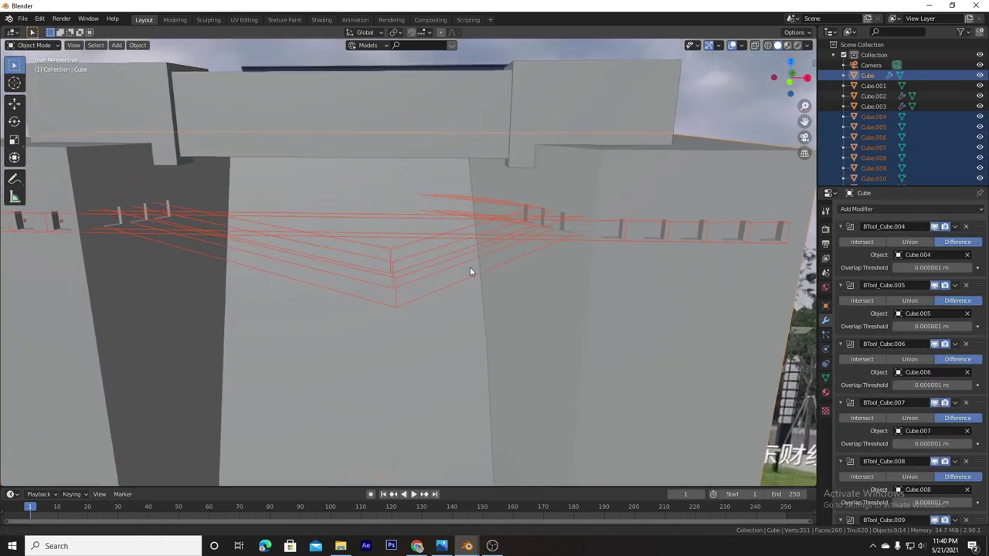
{"action": "middle_click_drag", "start_coordinate": [580, 287], "coordinate": [557, 278]}
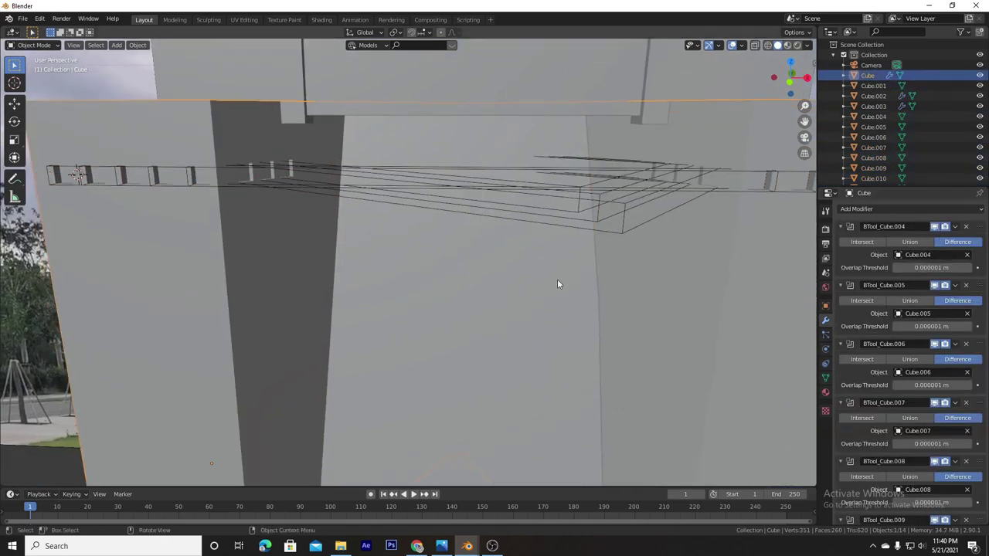
Apply the Boolean window cuts and delete the leftover cutter cubes.
{"action": "left_click", "coordinate": [949, 242]}
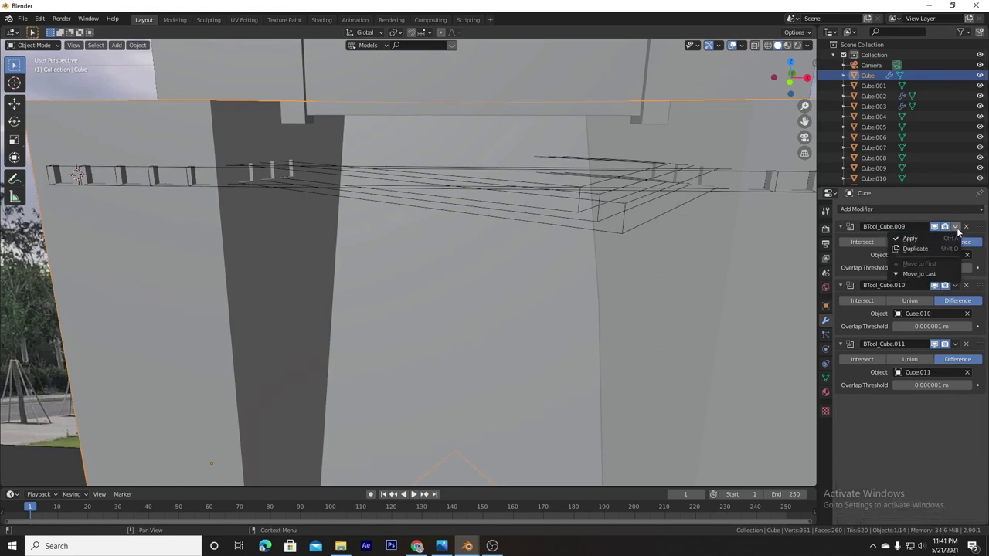
{"action": "left_click", "coordinate": [439, 213]}
{"action": "left_click", "coordinate": [363, 192]}
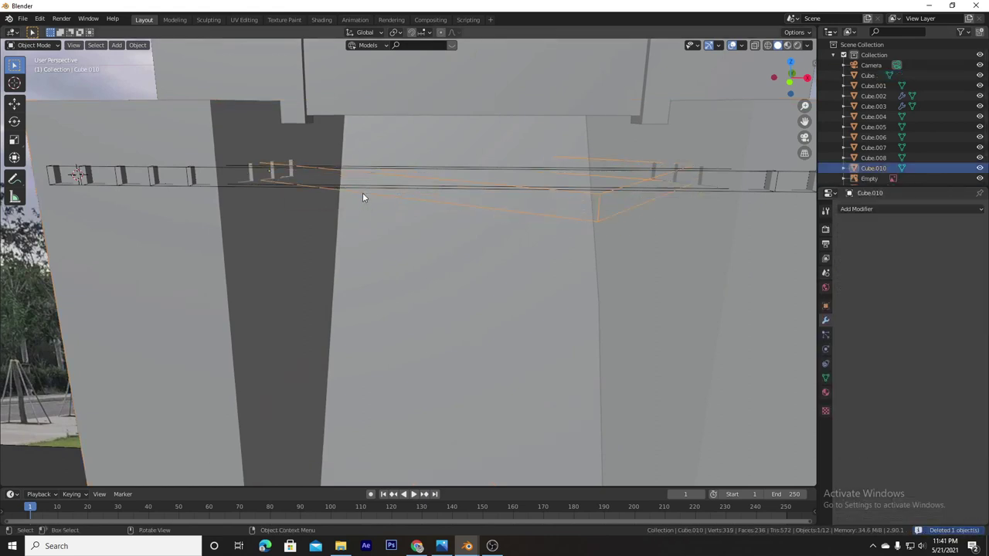
{"action": "key", "text": "Delete"}
{"action": "left_click", "coordinate": [396, 168]}
{"action": "key", "text": "x"}
{"action": "left_click", "coordinate": [396, 169]}
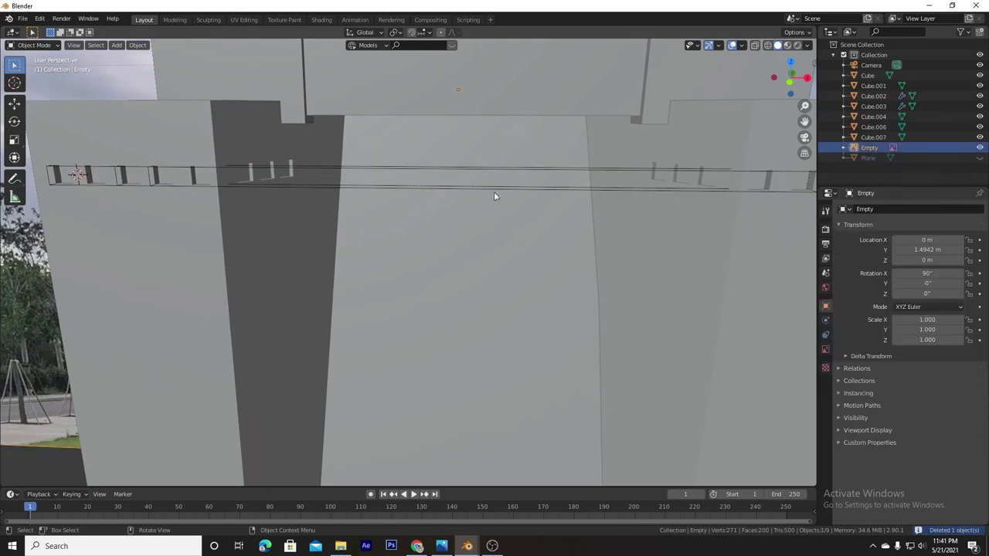
{"action": "key", "text": "a"}
{"action": "middle_click_drag", "start_coordinate": [456, 249], "coordinate": [545, 255]}
Add a horizontal edge loop across the upper block Cube.002 and select its front face.
{"action": "key", "text": "KP_1"}
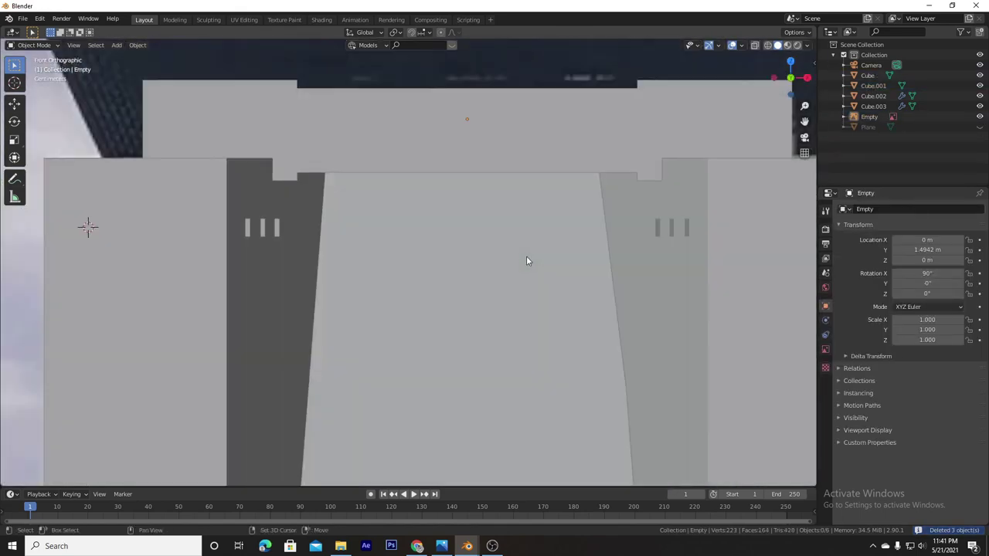
{"action": "key", "text": "KP_5"}
{"action": "mouse_move", "coordinate": [583, 153]}
{"action": "middle_mouse_down", "text": "shift"}
{"action": "mouse_move", "coordinate": [610, 276]}
{"action": "mouse_move", "coordinate": [574, 187]}
{"action": "middle_mouse_up", "text": "shift"}
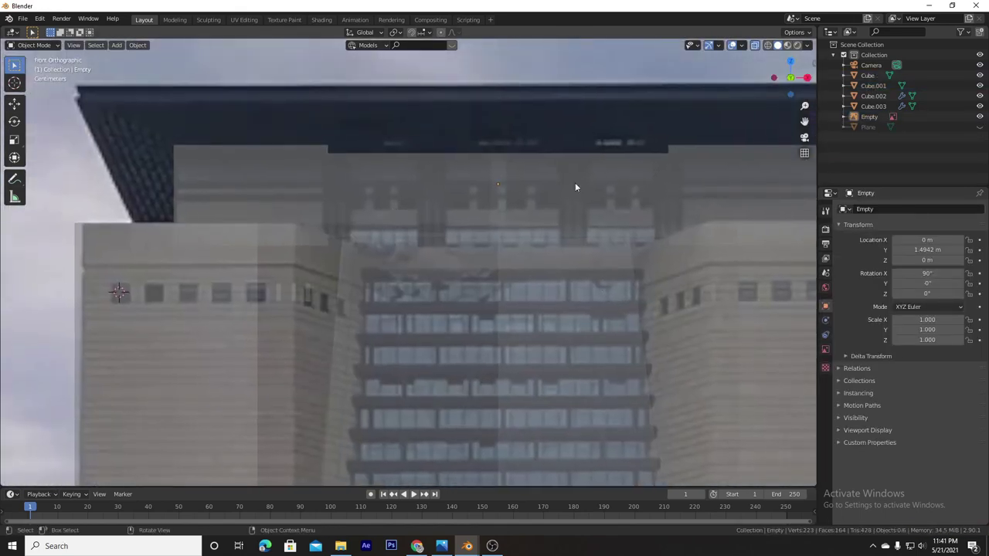
{"action": "left_click", "coordinate": [441, 218]}
{"action": "key", "text": "Tab"}
{"action": "left_click_drag", "start_coordinate": [337, 212], "coordinate": [292, 230]}
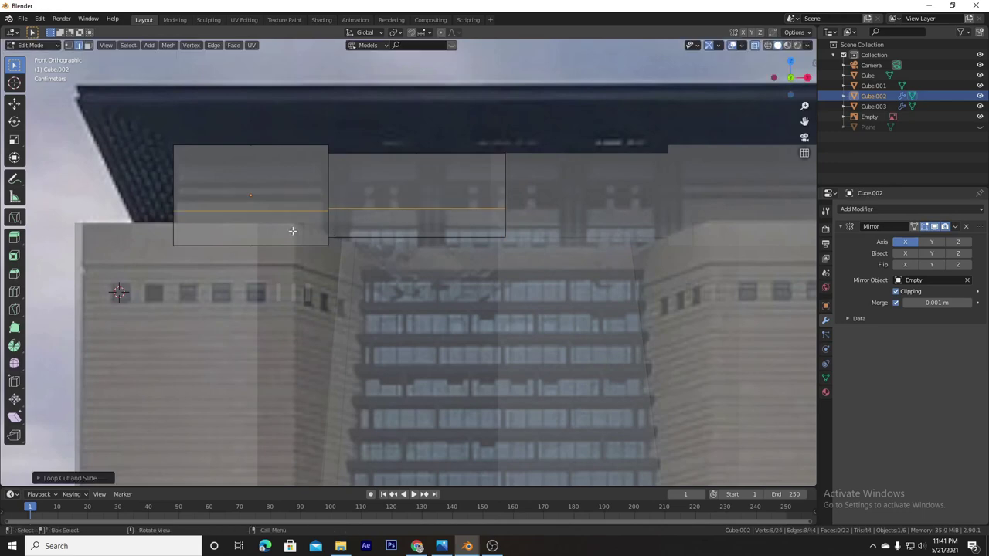
{"action": "left_click", "coordinate": [417, 218]}
Enable X-ray over the reference photo and zoom in on the front orthographic view.
{"action": "middle_click_drag", "start_coordinate": [417, 218], "coordinate": [428, 214]}
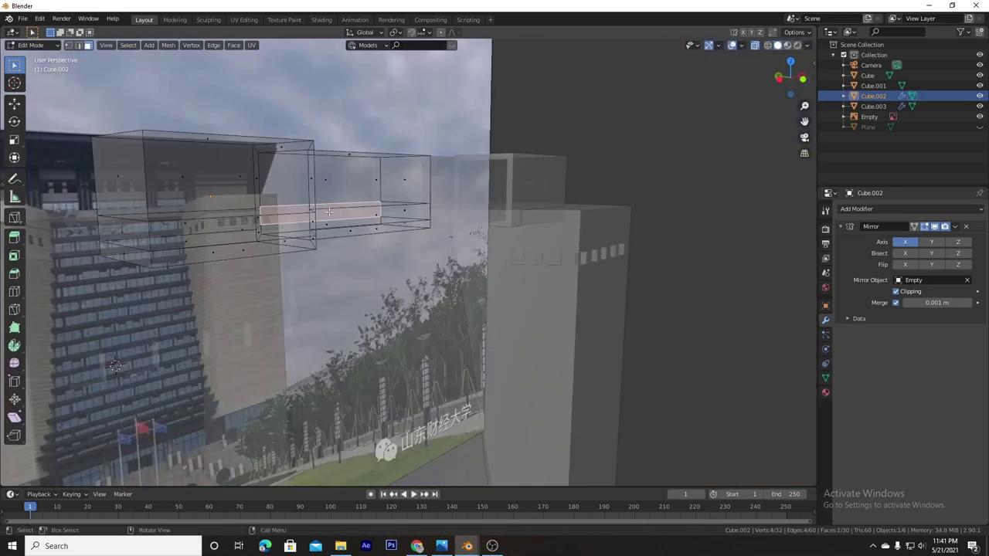
{"action": "key", "text": "KP_1"}
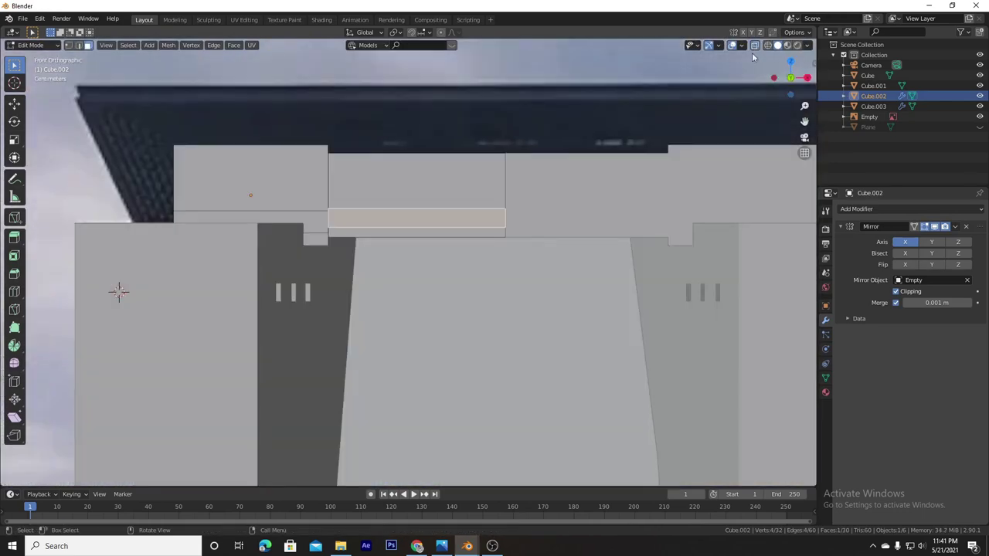
{"action": "left_click", "coordinate": [753, 47]}
{"action": "middle_click_drag", "start_coordinate": [753, 46], "coordinate": [730, 111]}
{"action": "key", "text": "KP_1"}
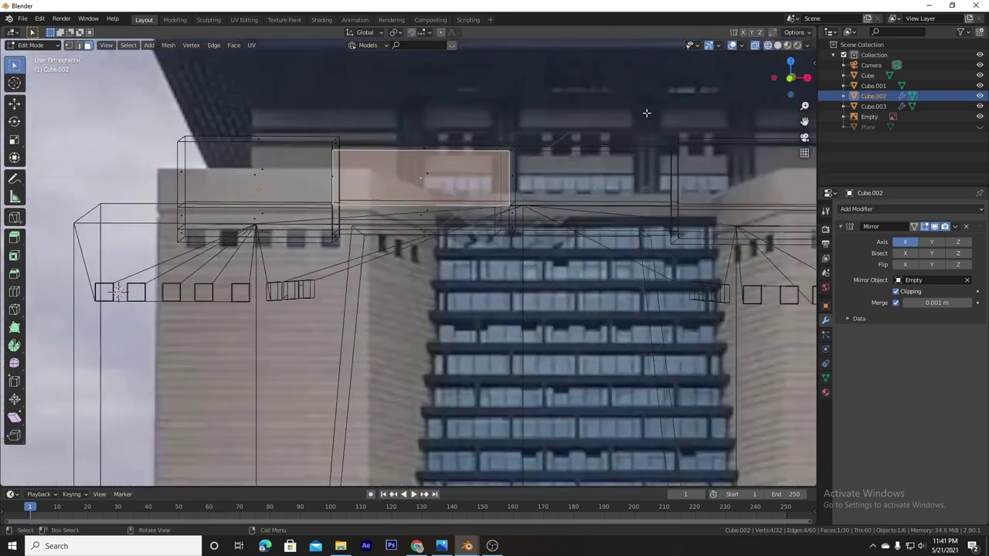
{"action": "scroll", "coordinate": [647, 113], "scroll_direction": "up", "scroll_amount": 2}
Try an extrude-and-shrink, then an inset on the front face, undoing both.
{"action": "key", "text": "e"}
{"action": "key", "text": "s"}
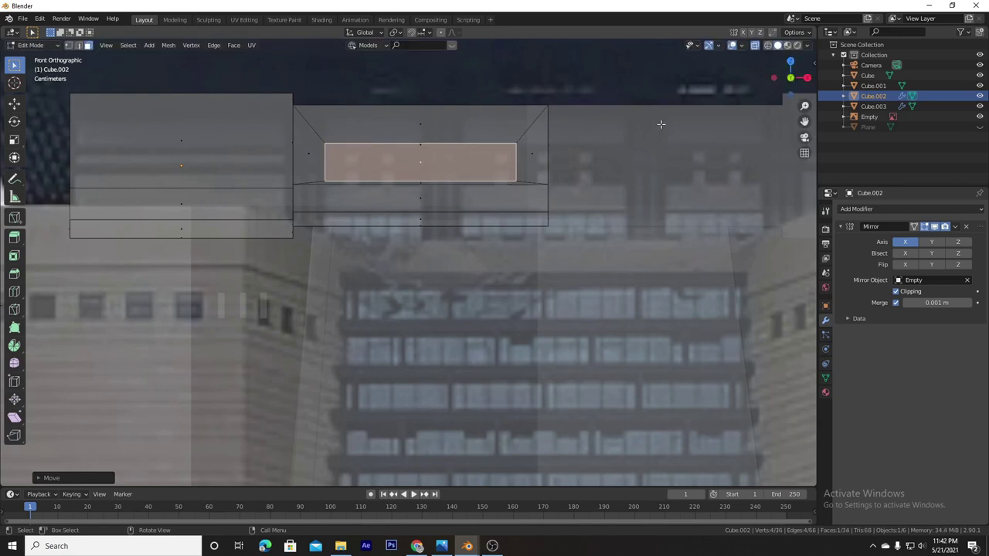
{"action": "key", "text": "ctrl+z"}
{"action": "key", "text": "Escape"}
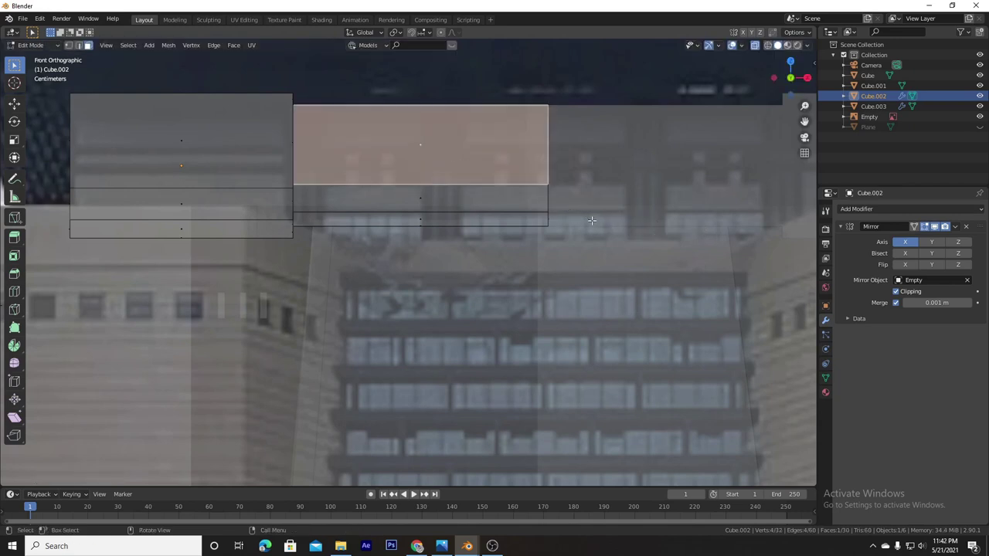
{"action": "key", "text": "i"}
{"action": "left_click", "coordinate": [596, 257]}
{"action": "key", "text": "g"}
{"action": "key", "text": "z"}
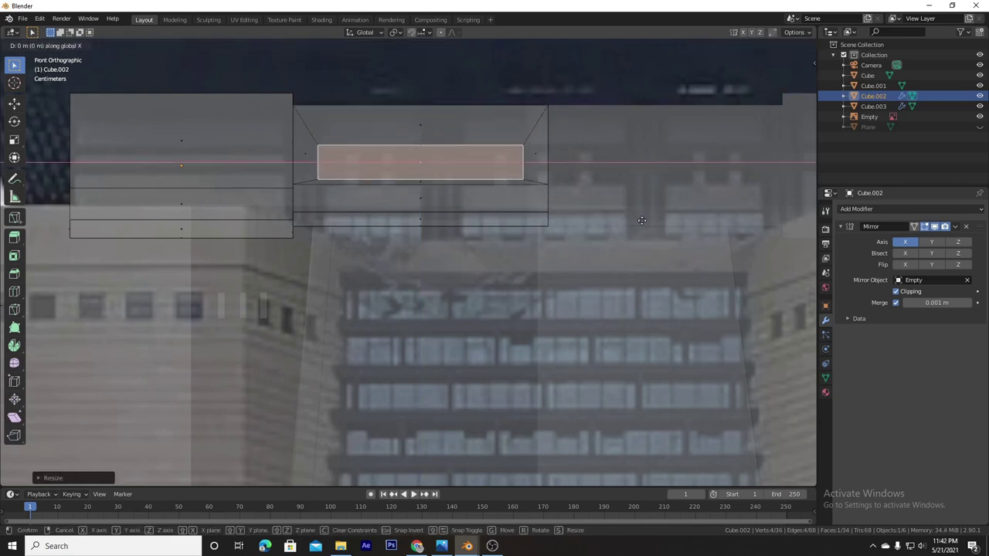
{"action": "key", "text": "Escape"}
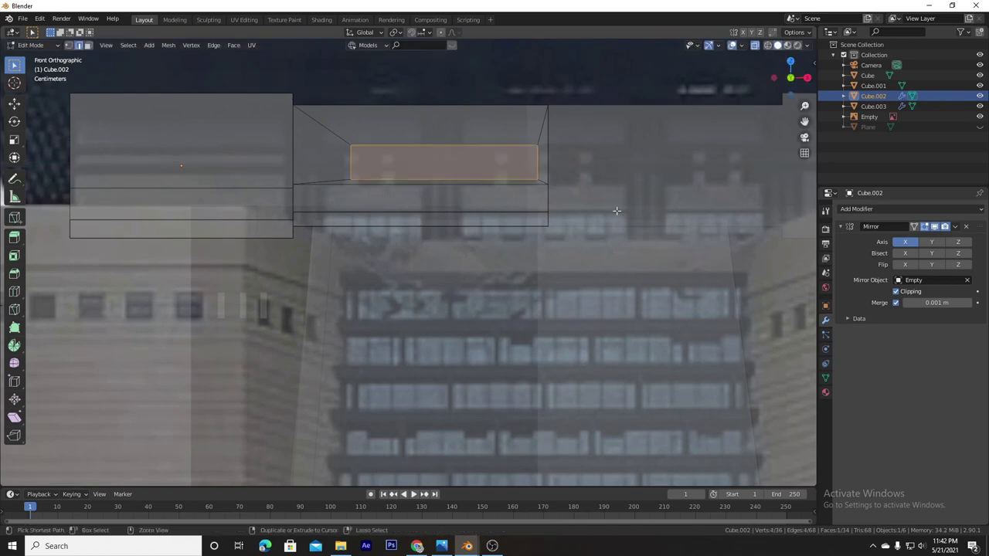
{"action": "key", "text": "ctrl+z"}
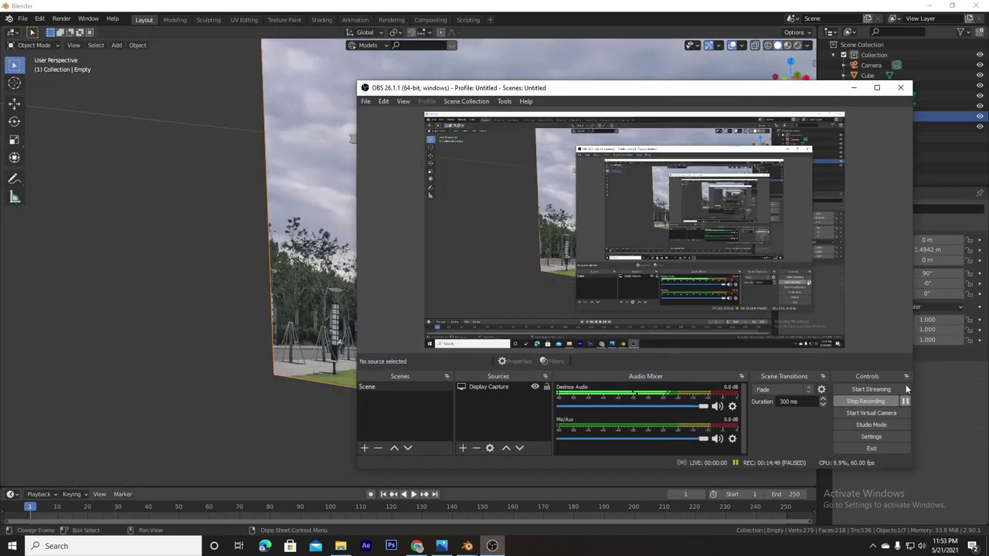
Add a new cube under the roof in front view and scale it down to window size.
{"action": "left_click", "coordinate": [877, 91]}
{"action": "middle_click_drag", "start_coordinate": [789, 120], "coordinate": [524, 258]}
{"action": "key", "text": "KP_1"}
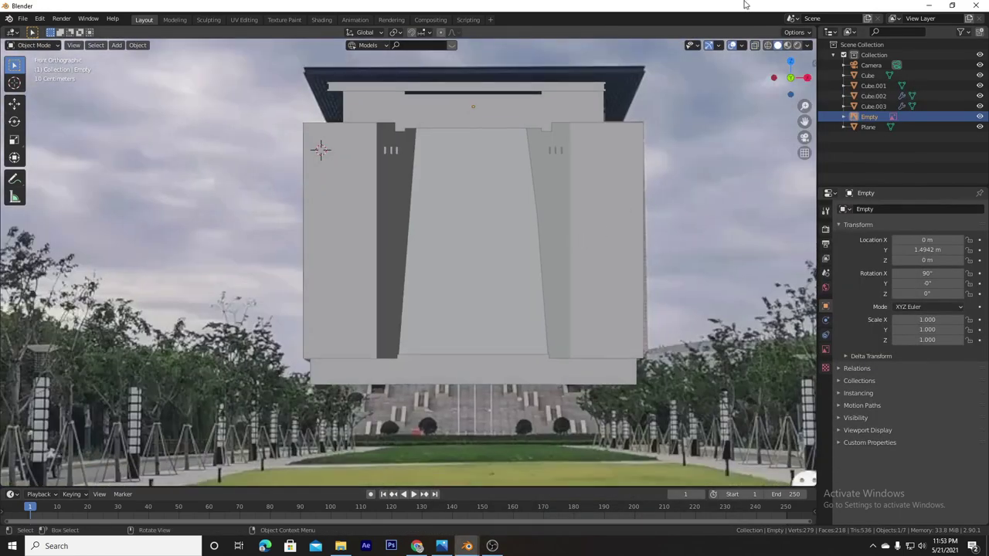
{"action": "scroll", "coordinate": [550, 205], "scroll_direction": "up", "scroll_amount": 5}
{"action": "middle_click_drag", "start_coordinate": [550, 206], "coordinate": [472, 437], "text": "shift"}
{"action": "right_click", "coordinate": [371, 214], "text": "shift"}
{"action": "key", "text": "shift+a"}
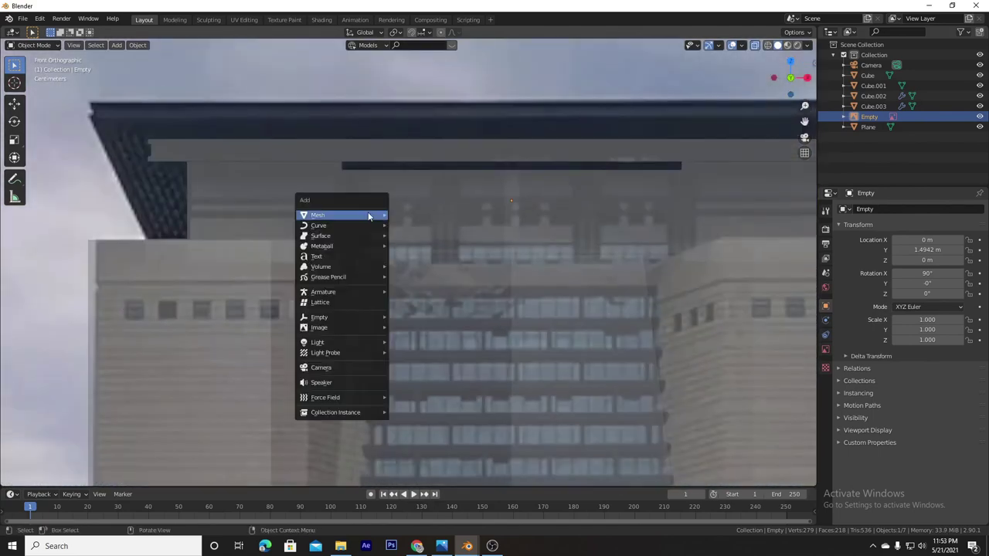
{"action": "left_click", "coordinate": [417, 234]}
{"action": "key", "text": "s"}
{"action": "left_click", "coordinate": [379, 218]}
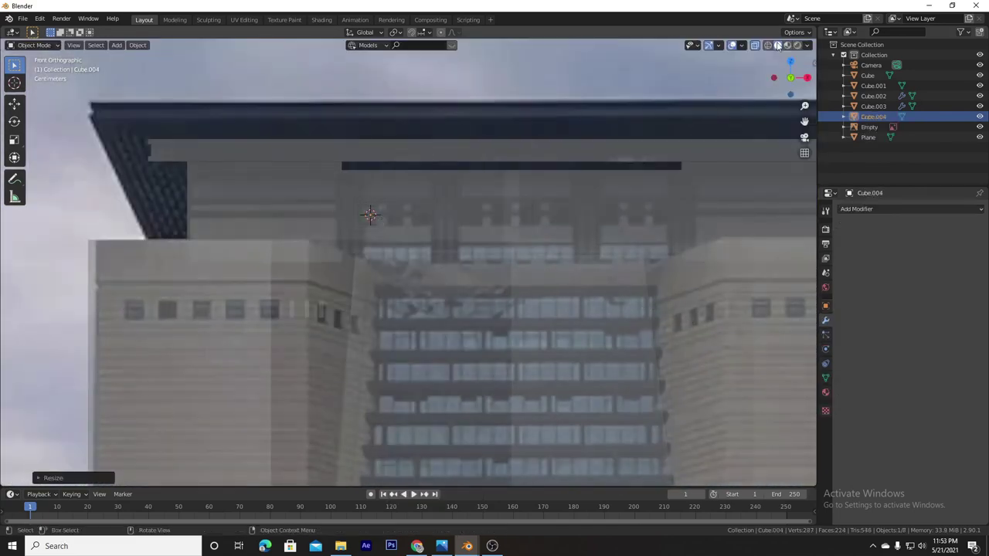
Move the small cube square along X to its spot under the roof.
{"action": "mouse_move", "coordinate": [379, 218]}
{"action": "middle_mouse_down"}
{"action": "mouse_move", "coordinate": [584, 167]}
{"action": "mouse_move", "coordinate": [477, 282]}
{"action": "mouse_move", "coordinate": [408, 291]}
{"action": "mouse_move", "coordinate": [759, 48]}
{"action": "middle_mouse_up"}
{"action": "left_click", "coordinate": [561, 193]}
{"action": "key", "text": "KP_1"}
{"action": "left_click", "coordinate": [358, 189]}
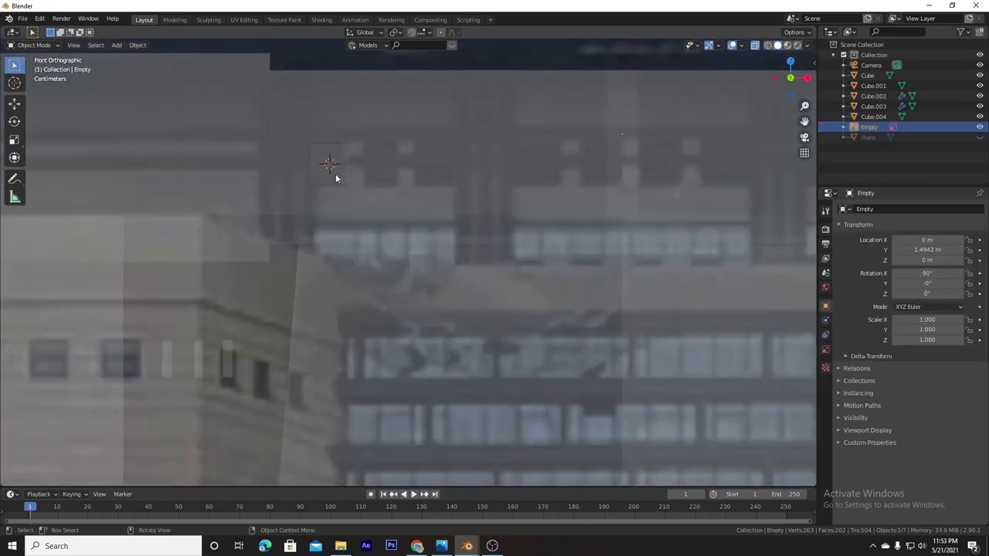
{"action": "mouse_move", "coordinate": [335, 176]}
{"action": "middle_mouse_down"}
{"action": "mouse_move", "coordinate": [286, 203]}
{"action": "mouse_move", "coordinate": [339, 170]}
{"action": "middle_mouse_up"}
{"action": "key", "text": "KP_1"}
{"action": "left_click", "coordinate": [328, 163]}
{"action": "key", "text": "g"}
{"action": "key", "text": "x"}
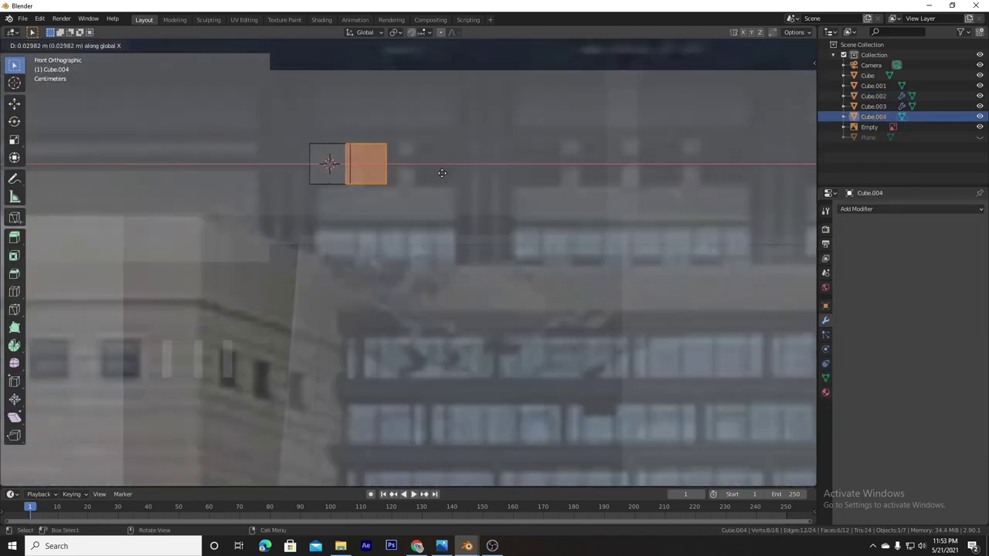
{"action": "left_click", "coordinate": [456, 174]}
Duplicate the square along X into a row of window cutters.
{"action": "key", "text": "shift+d"}
{"action": "key", "text": "x"}
{"action": "left_click", "coordinate": [540, 177]}
{"action": "key", "text": "shift+d"}
{"action": "key", "text": "x"}
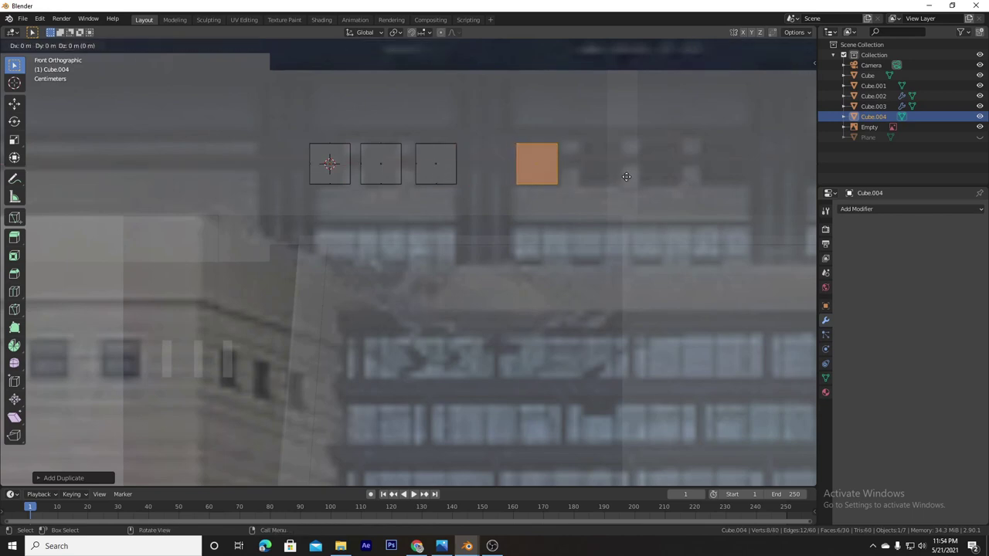
{"action": "left_click", "coordinate": [683, 172]}
{"action": "middle_click_drag", "start_coordinate": [683, 172], "coordinate": [533, 170], "text": "shift"}
{"action": "key", "text": "shift+d"}
{"action": "key", "text": "x"}
{"action": "left_click", "coordinate": [596, 170]}
{"action": "key", "text": "shift+d"}
{"action": "key", "text": "x"}
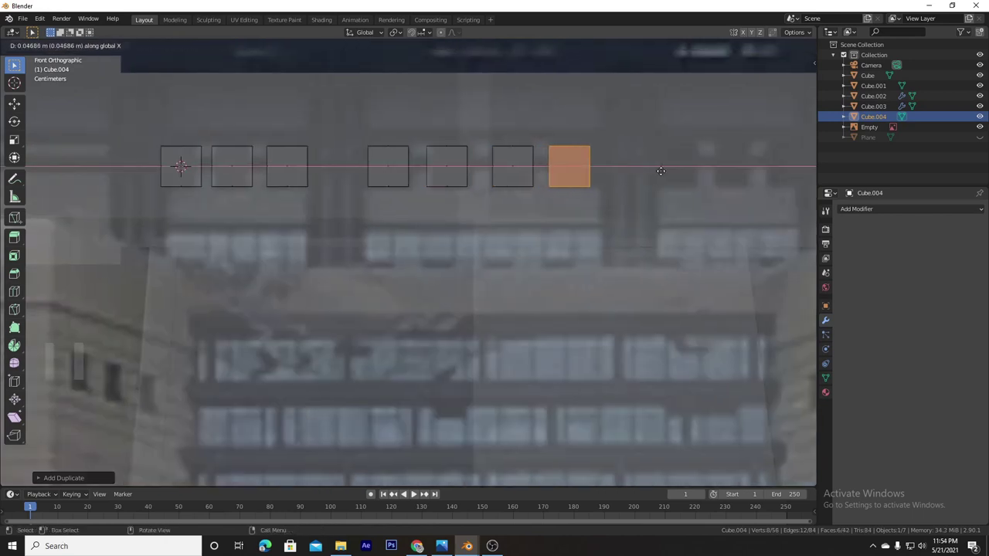
Extend the window row with further square copies along X to the facade edge.
{"action": "key", "text": "Tab"}
{"action": "key", "text": "shift+d"}
{"action": "key", "text": "x"}
{"action": "left_click", "coordinate": [679, 172]}
{"action": "key", "text": "shift+d"}
{"action": "key", "text": "x"}
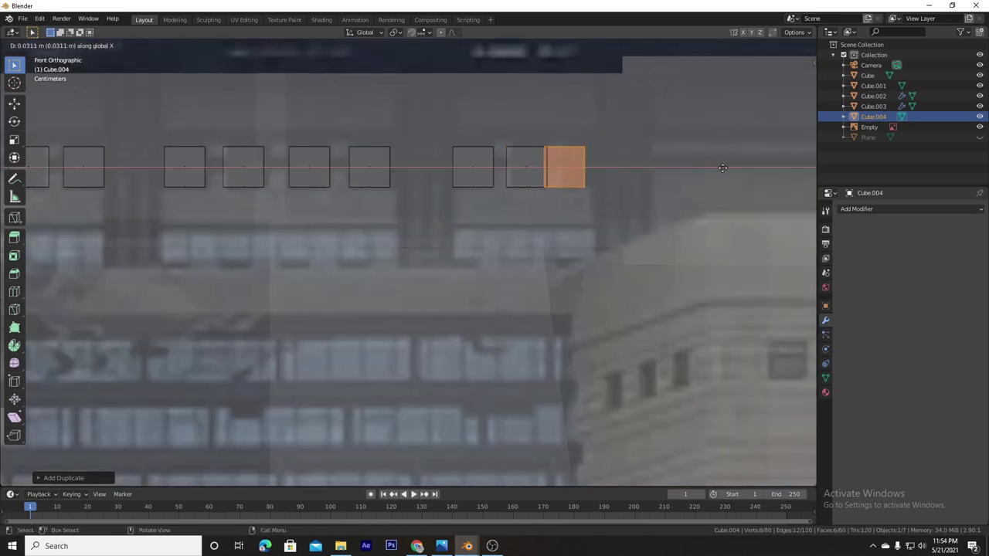
{"action": "left_click", "coordinate": [729, 164]}
Select the main block with the window row and apply a BoolTool Difference subtraction.
{"action": "mouse_move", "coordinate": [730, 164]}
{"action": "middle_mouse_down", "text": "shift"}
{"action": "mouse_move", "coordinate": [464, 232]}
{"action": "mouse_move", "coordinate": [541, 276]}
{"action": "middle_mouse_up", "text": "shift"}
{"action": "key", "text": "Tab"}
{"action": "left_click", "coordinate": [637, 257], "text": "shift"}
{"action": "key", "text": "ctrl+minus"}
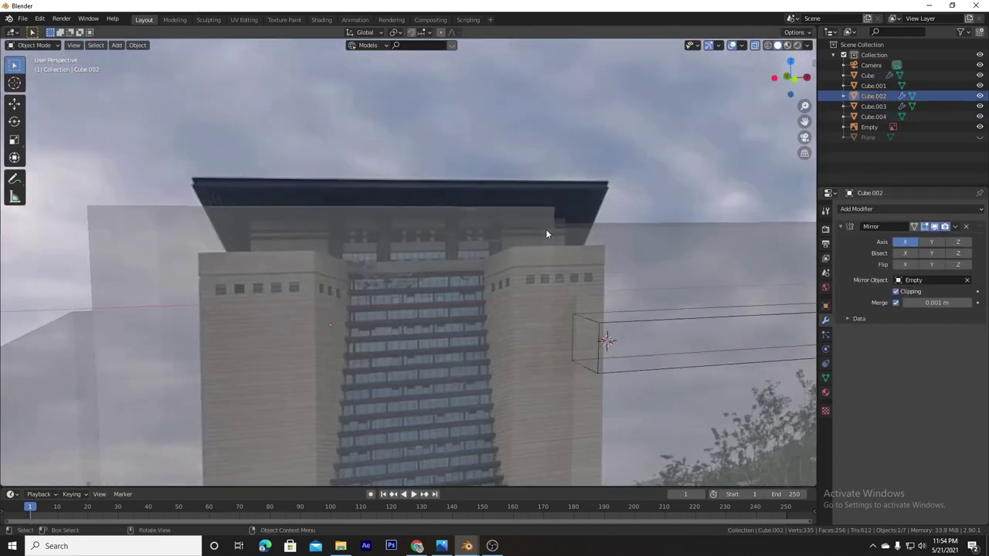
Delete a block, turn off X-ray, then undo twice to restore the Cube.004 cutters.
{"action": "left_click", "coordinate": [649, 365]}
{"action": "key", "text": "x"}
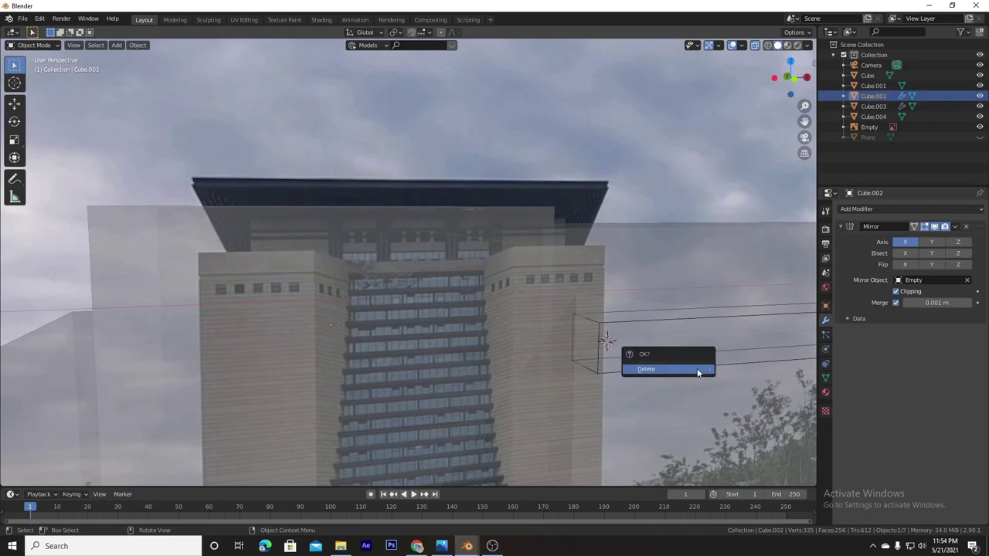
{"action": "key", "text": "alt+z"}
{"action": "mouse_move", "coordinate": [705, 362]}
{"action": "middle_mouse_down"}
{"action": "mouse_move", "coordinate": [561, 222]}
{"action": "mouse_move", "coordinate": [506, 244]}
{"action": "middle_mouse_up"}
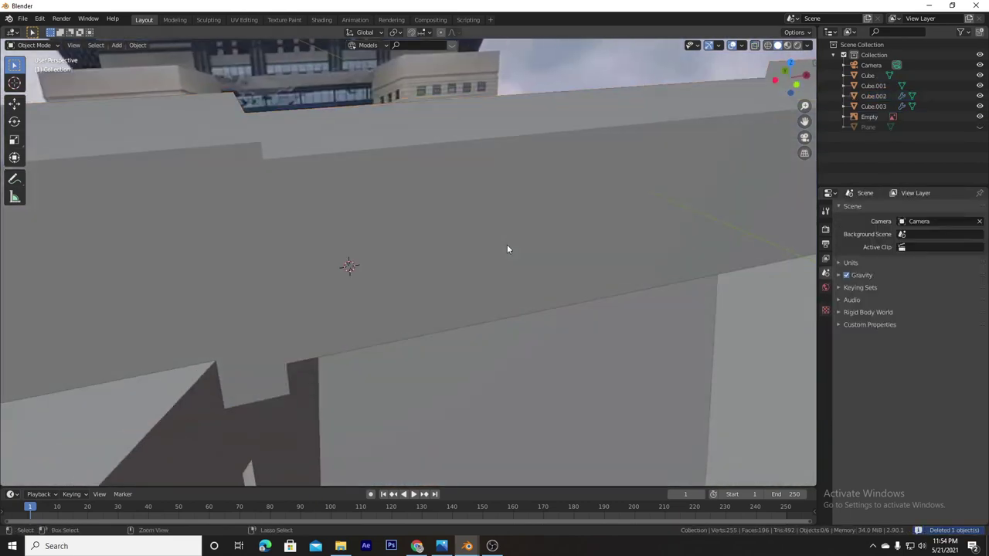
{"action": "key", "text": "ctrl+z"}
{"action": "key", "text": "ctrl+z"}
{"action": "key", "text": "ctrl+z"}
{"action": "key", "text": "ctrl+z"}
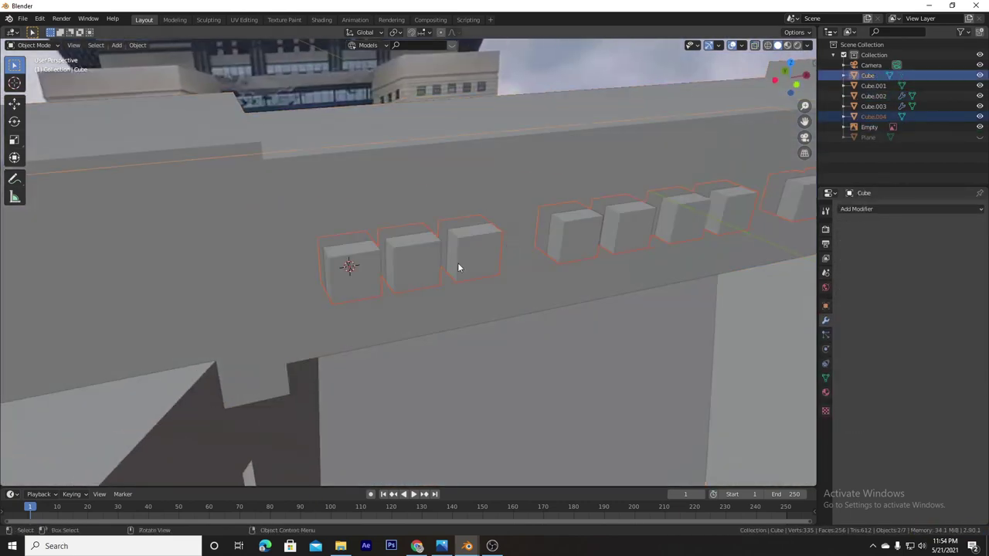
{"action": "key", "text": "ctrl+z"}
{"action": "key", "text": "ctrl+z"}
{"action": "key", "text": "ctrl+z"}
{"action": "key", "text": "ctrl+z"}
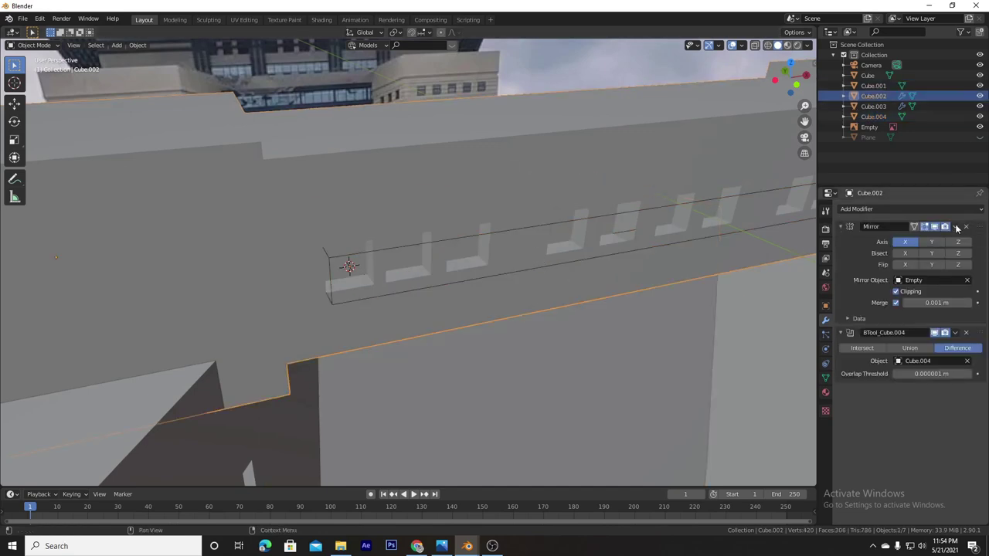
Apply Cube.002's Mirror and BTool Difference modifiers, then delete the Cube.004 cutters.
{"action": "left_click", "coordinate": [909, 238]}
{"action": "left_click", "coordinate": [955, 227]}
{"action": "left_click", "coordinate": [910, 238]}
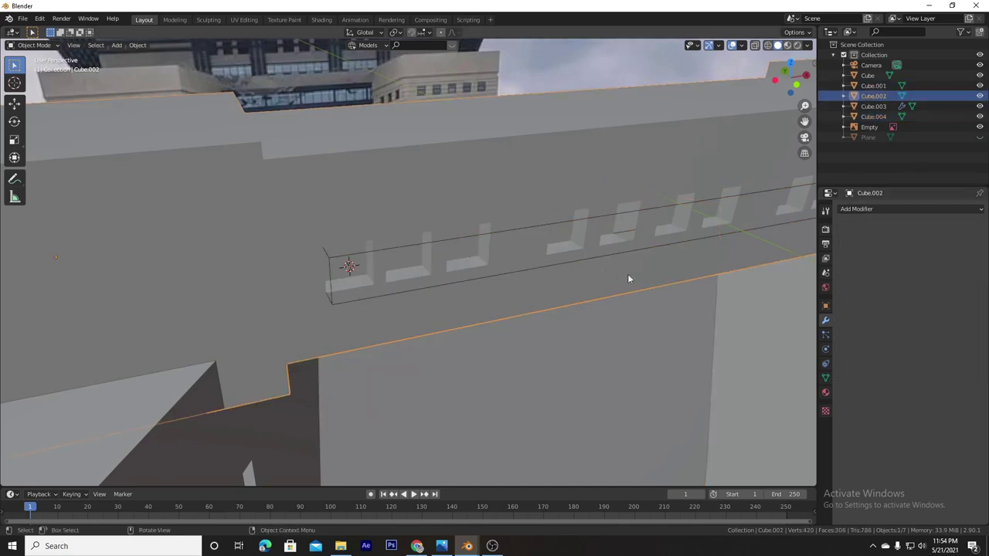
{"action": "left_click", "coordinate": [597, 254]}
{"action": "key", "text": "Delete"}
{"action": "middle_click_drag", "start_coordinate": [612, 253], "coordinate": [566, 205]}
Enter Edit Mode on Cube.002 in front view with everything deselected.
{"action": "key", "text": "KP_1"}
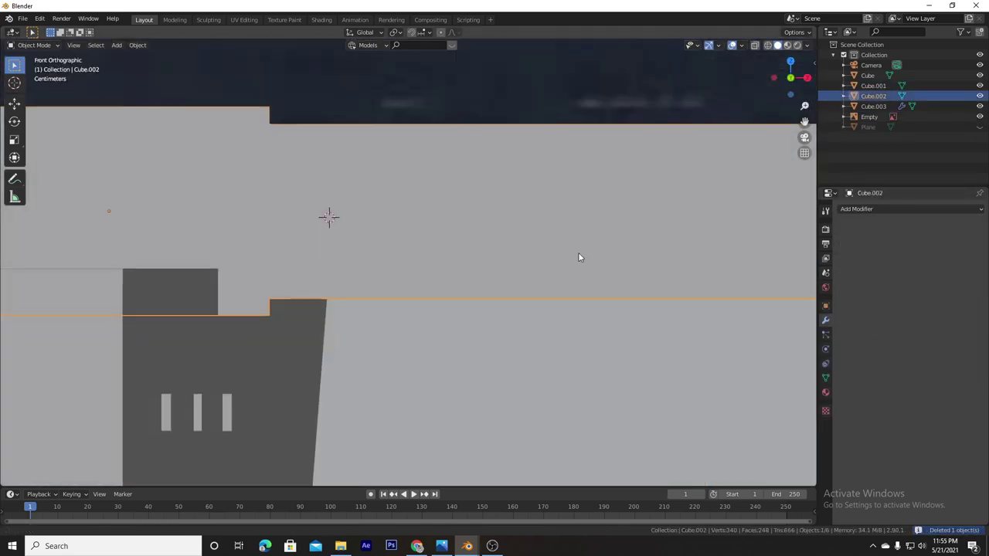
{"action": "key", "text": "Tab"}
{"action": "key", "text": "Tab"}
{"action": "key", "text": "Tab"}
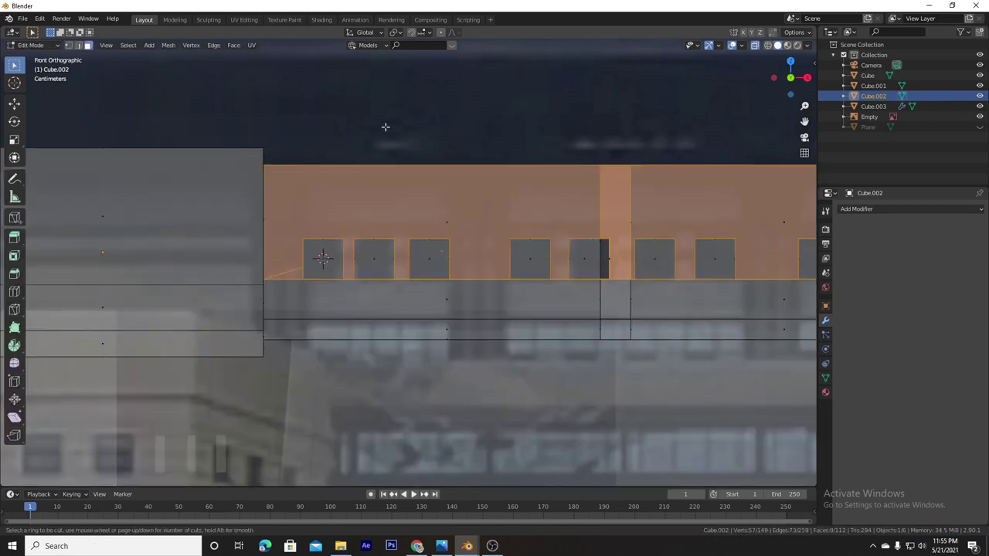
{"action": "key", "text": "alt+a"}
{"action": "middle_click_drag", "start_coordinate": [539, 246], "coordinate": [479, 204], "text": "shift"}
{"action": "middle_click_drag", "start_coordinate": [652, 128], "coordinate": [772, 159], "text": "shift"}
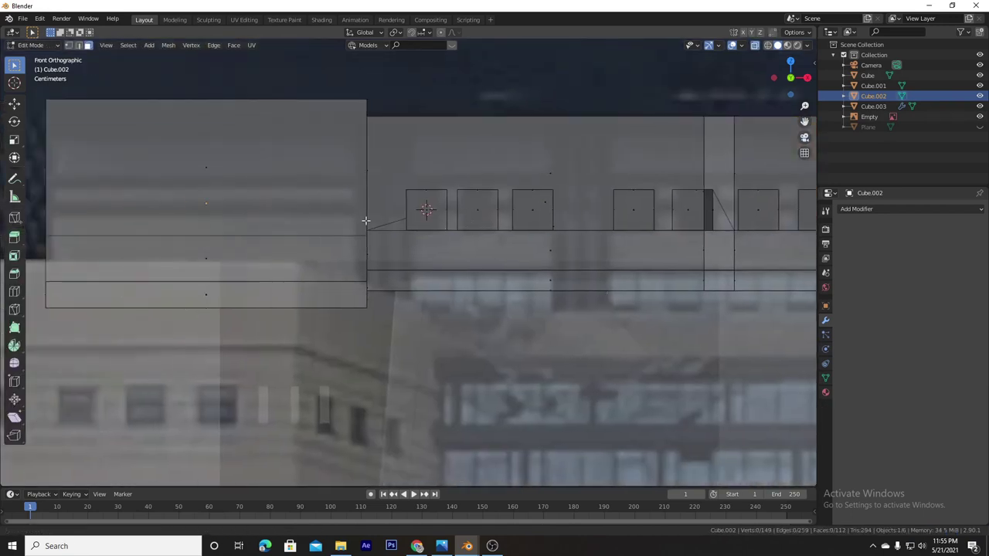
Loop-cut a horizontal edge loop across the left section and slide it to window height.
{"action": "left_click", "coordinate": [14, 217]}
{"action": "left_click_drag", "start_coordinate": [357, 202], "coordinate": [357, 209]}
{"action": "left_click_drag", "start_coordinate": [200, 237], "coordinate": [204, 232]}
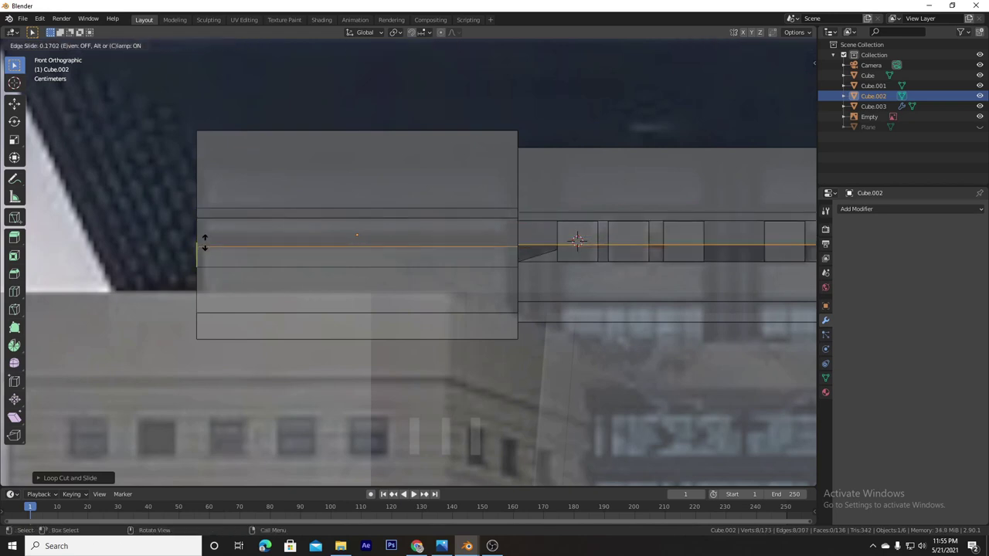
{"action": "left_click", "coordinate": [204, 234]}
{"action": "left_click", "coordinate": [340, 241]}
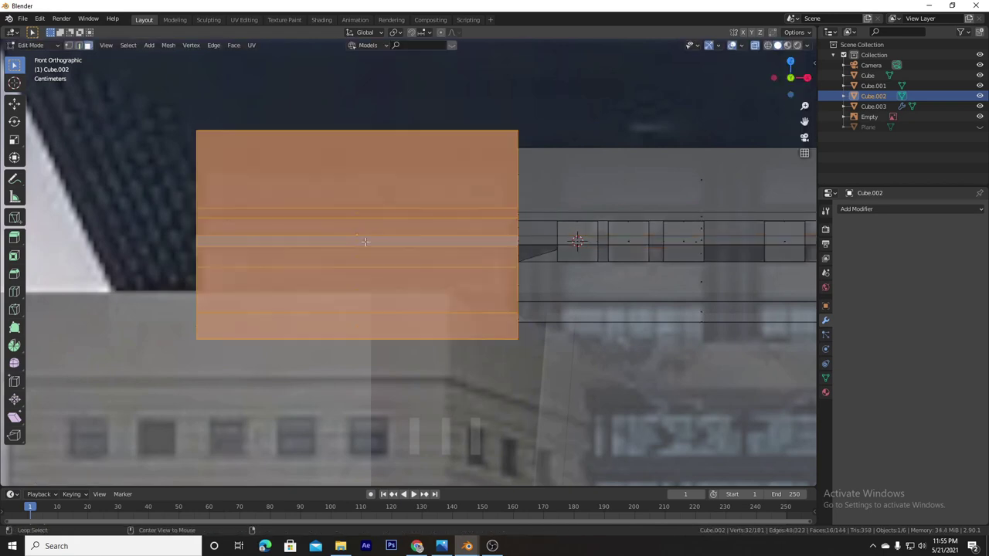
{"action": "mouse_move", "coordinate": [364, 239]}
{"action": "middle_mouse_down"}
{"action": "mouse_move", "coordinate": [484, 244]}
{"action": "mouse_move", "coordinate": [390, 233]}
{"action": "middle_mouse_up"}
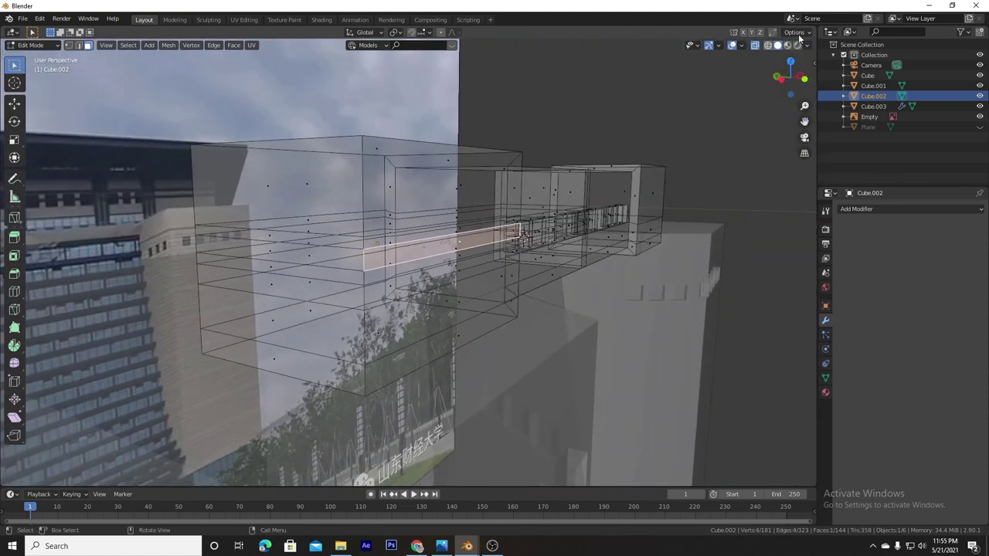
Select the facade face band and extrude it inward along normals as a recess.
{"action": "key", "text": "alt+z"}
{"action": "key", "text": "alt+z"}
{"action": "key", "text": "alt+z"}
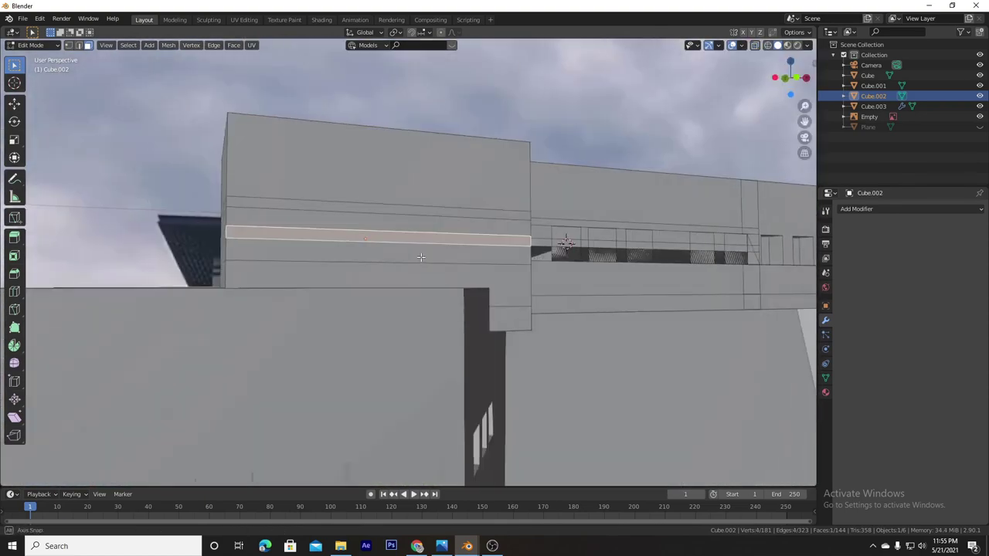
{"action": "mouse_move", "coordinate": [389, 233]}
{"action": "middle_mouse_down"}
{"action": "mouse_move", "coordinate": [446, 253]}
{"action": "mouse_move", "coordinate": [397, 243]}
{"action": "mouse_move", "coordinate": [525, 243]}
{"action": "mouse_move", "coordinate": [429, 244]}
{"action": "middle_mouse_up"}
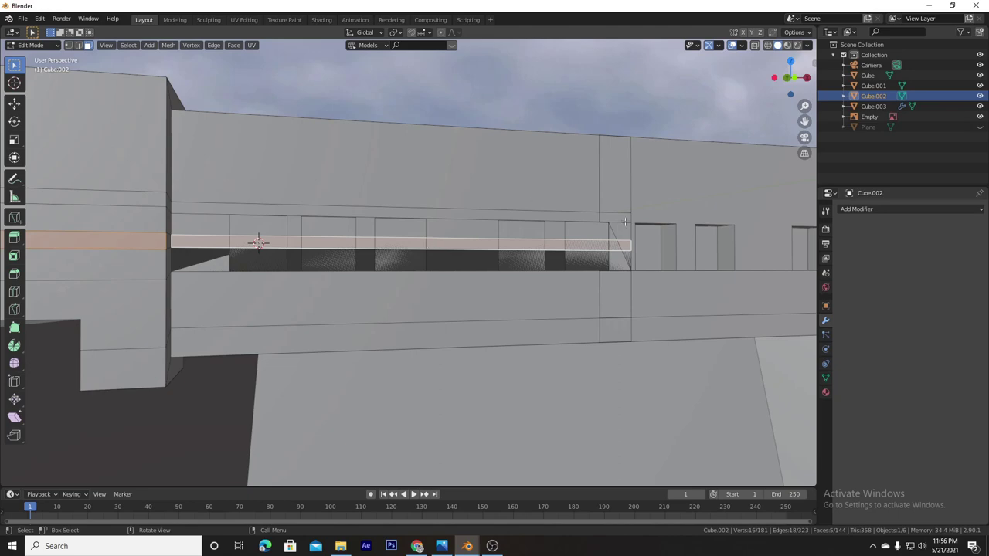
{"action": "middle_click_drag", "start_coordinate": [624, 222], "coordinate": [388, 292]}
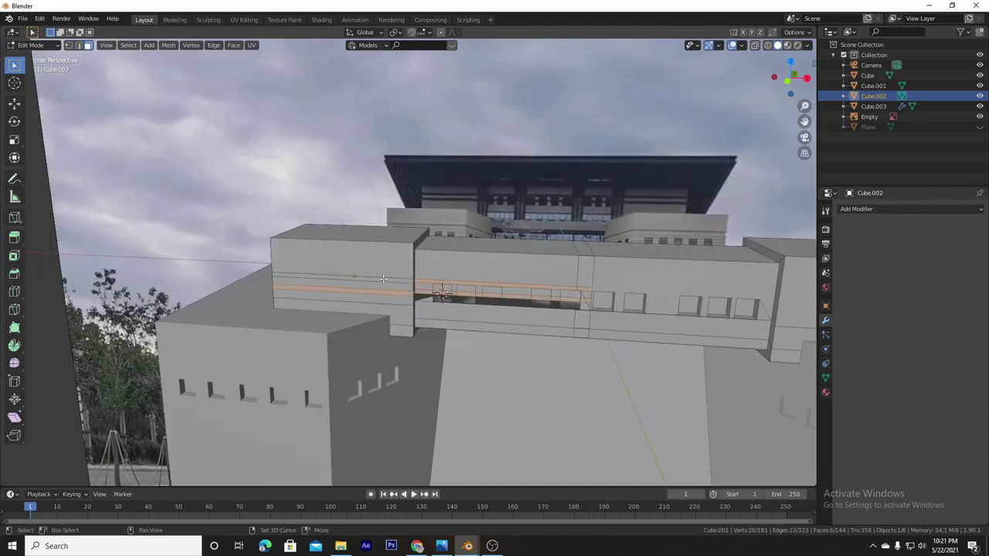
{"action": "left_click", "coordinate": [383, 278], "text": "alt+shift"}
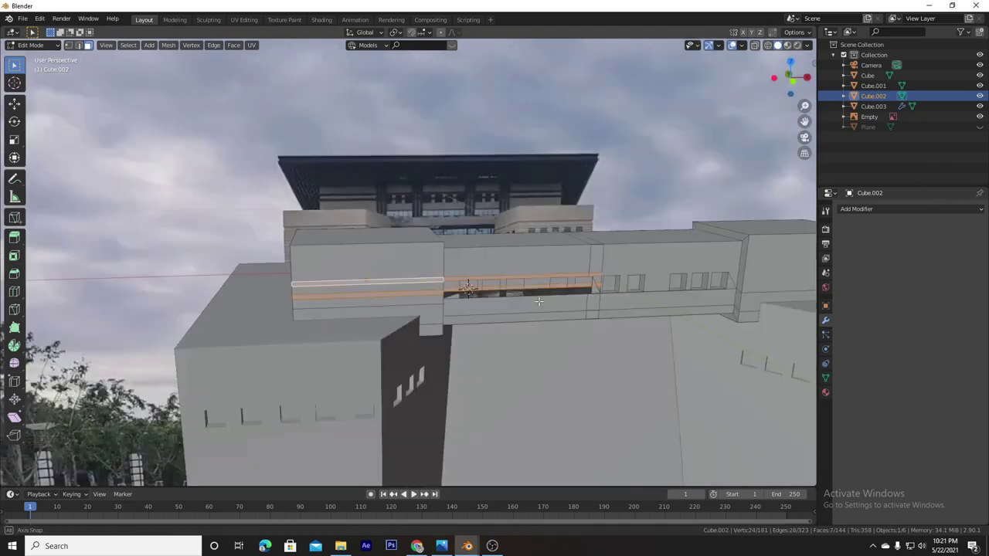
{"action": "middle_click_drag", "start_coordinate": [383, 278], "coordinate": [529, 283]}
{"action": "key", "text": "alt+e"}
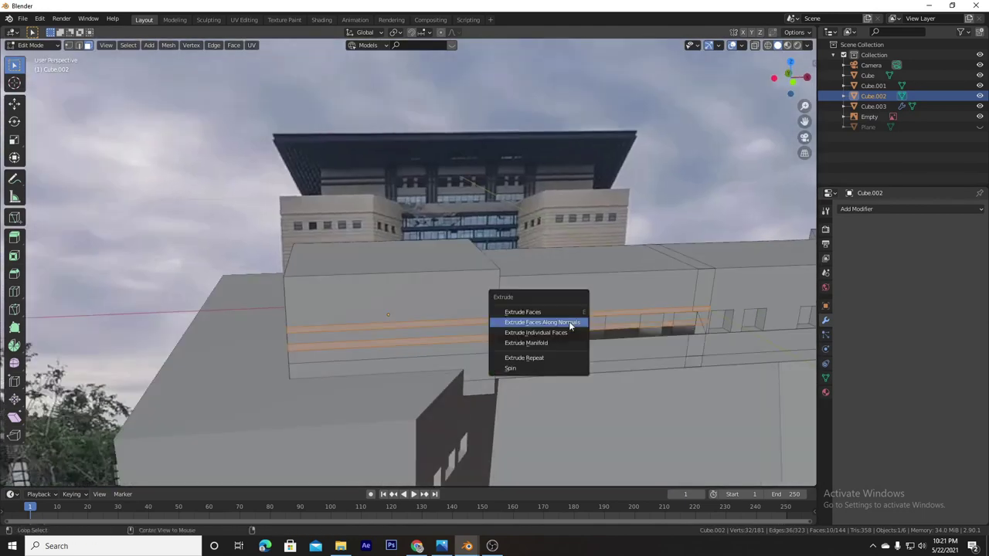
{"action": "left_click", "coordinate": [569, 327]}
{"action": "left_click", "coordinate": [520, 332]}
Cancel a stray loop cut and return to Edit Mode with edge selection.
{"action": "middle_click_drag", "start_coordinate": [520, 332], "coordinate": [396, 251]}
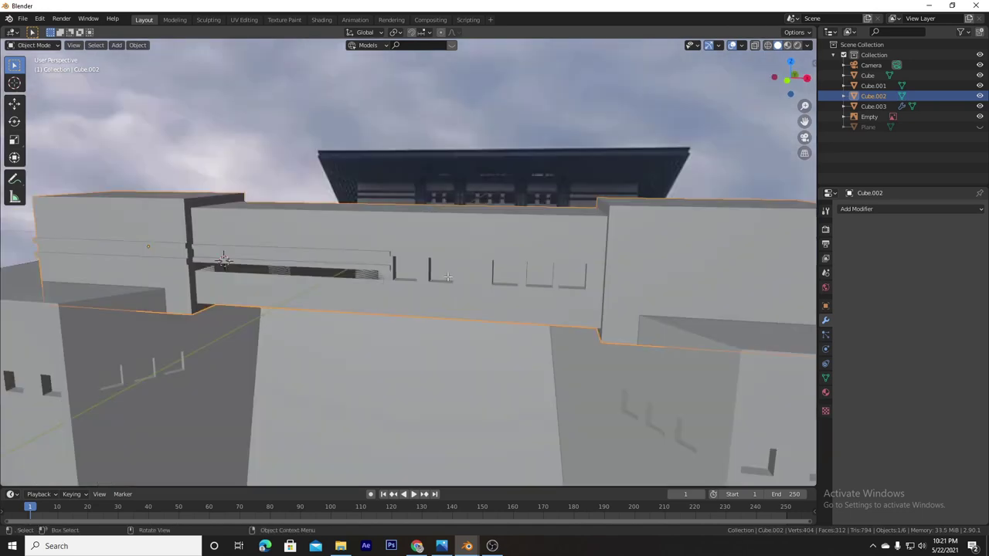
{"action": "key", "text": "ctrl+r"}
{"action": "right_click", "coordinate": [686, 301]}
{"action": "middle_click_drag", "start_coordinate": [687, 301], "coordinate": [505, 330], "text": "shift"}
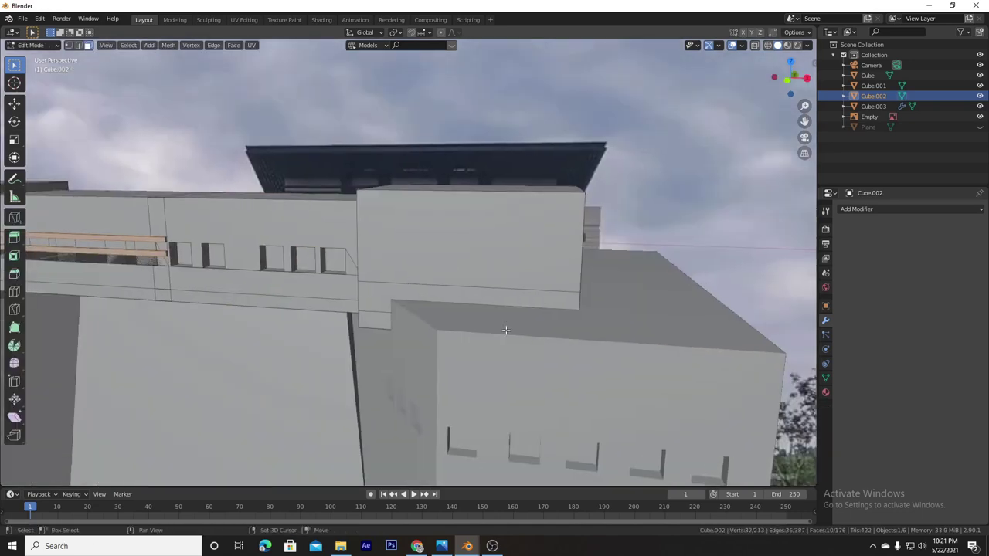
{"action": "right_click", "coordinate": [575, 274]}
{"action": "key", "text": "Tab"}
{"action": "mouse_move", "coordinate": [576, 274]}
{"action": "middle_mouse_down"}
{"action": "mouse_move", "coordinate": [468, 288]}
{"action": "mouse_move", "coordinate": [465, 256]}
{"action": "middle_mouse_up"}
{"action": "key", "text": "Tab"}
{"action": "key", "text": "Tab"}
{"action": "key", "text": "Tab"}
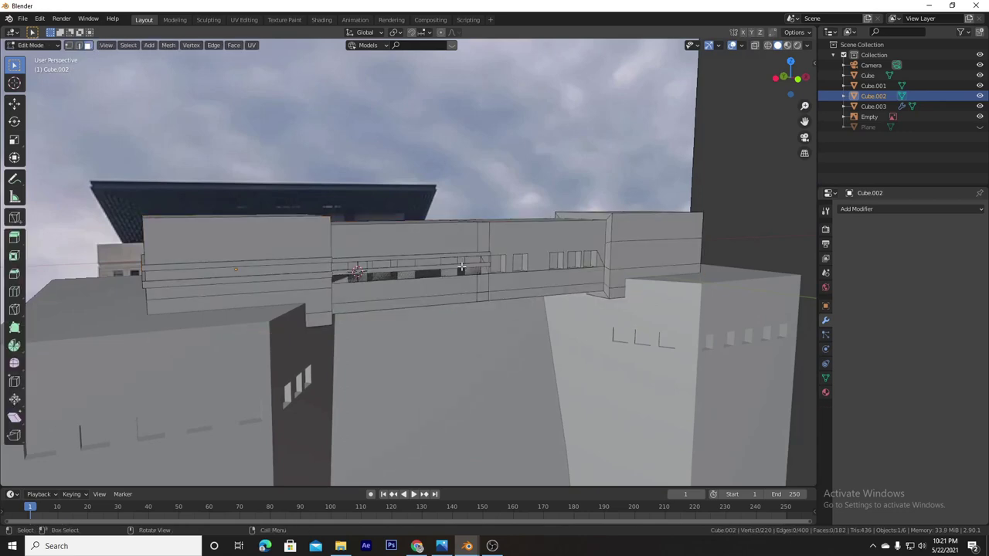
{"action": "key", "text": "2"}
{"action": "mouse_move", "coordinate": [437, 319]}
{"action": "middle_mouse_down"}
{"action": "mouse_move", "coordinate": [561, 348]}
{"action": "mouse_move", "coordinate": [704, 221]}
{"action": "middle_mouse_up"}
In front X-ray view, box-select and trim away the block's right half.
{"action": "key", "text": "alt+z"}
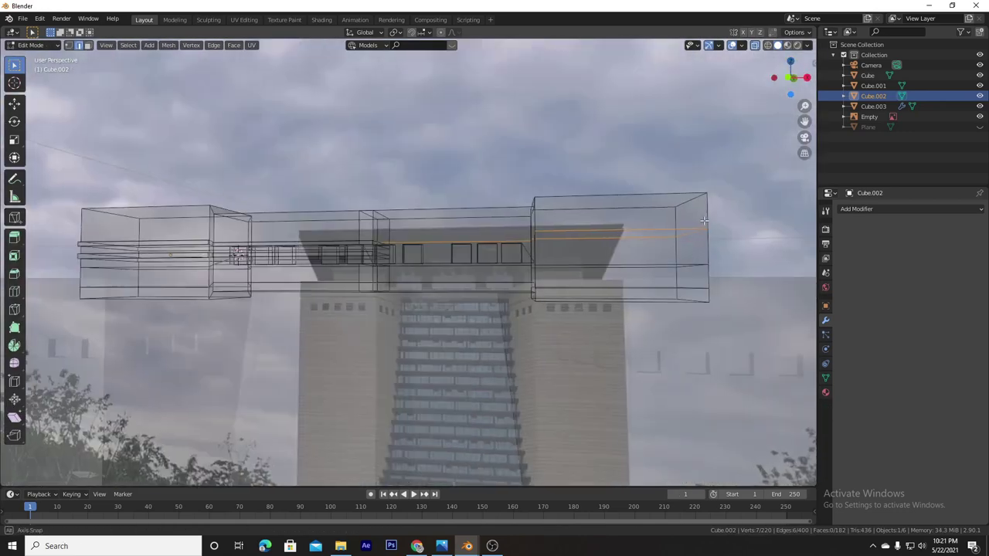
{"action": "key", "text": "KP_1"}
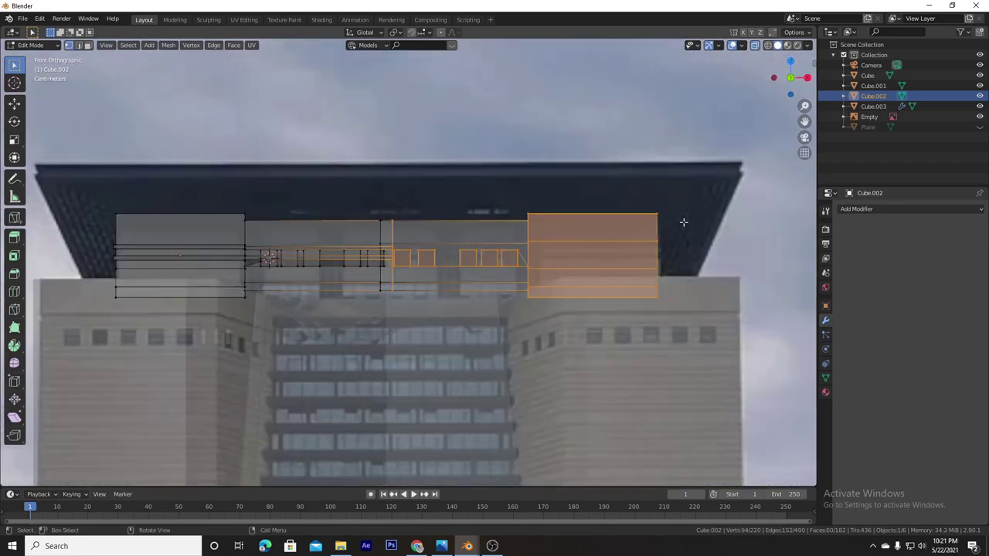
{"action": "right_click", "coordinate": [454, 260]}
{"action": "left_click", "coordinate": [454, 262]}
{"action": "left_click_drag", "start_coordinate": [714, 177], "coordinate": [417, 357]}
{"action": "right_click", "coordinate": [513, 273]}
{"action": "key", "text": "Tab"}
Add a Mirror modifier to Cube.002 with the Empty as mirror object.
{"action": "mouse_move", "coordinate": [461, 230]}
{"action": "middle_mouse_down"}
{"action": "mouse_move", "coordinate": [696, 224]}
{"action": "mouse_move", "coordinate": [506, 269]}
{"action": "mouse_move", "coordinate": [537, 202]}
{"action": "mouse_move", "coordinate": [461, 249]}
{"action": "mouse_move", "coordinate": [450, 231]}
{"action": "mouse_move", "coordinate": [403, 237]}
{"action": "middle_mouse_up"}
{"action": "left_click", "coordinate": [911, 209]}
{"action": "left_click", "coordinate": [804, 311]}
{"action": "left_click", "coordinate": [591, 248]}
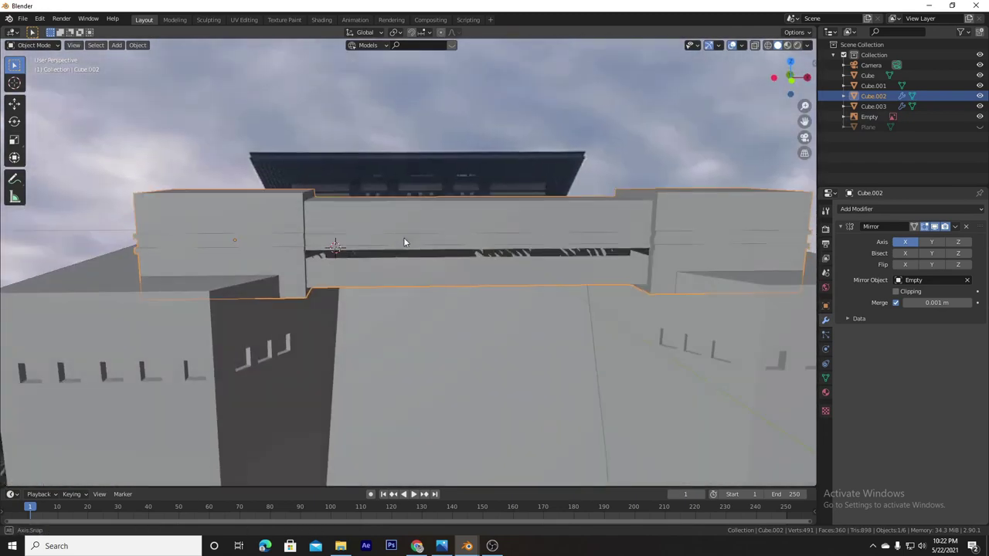
Add a plane, rotate it 90° on X to stand upright, and scale it along Z.
{"action": "key", "text": "shift+a"}
{"action": "left_click", "coordinate": [397, 251]}
{"action": "key", "text": "KP_1"}
{"action": "key", "text": "r"}
{"action": "key", "text": "x"}
{"action": "key", "text": "9"}
{"action": "key", "text": "0"}
{"action": "key", "text": "Return"}
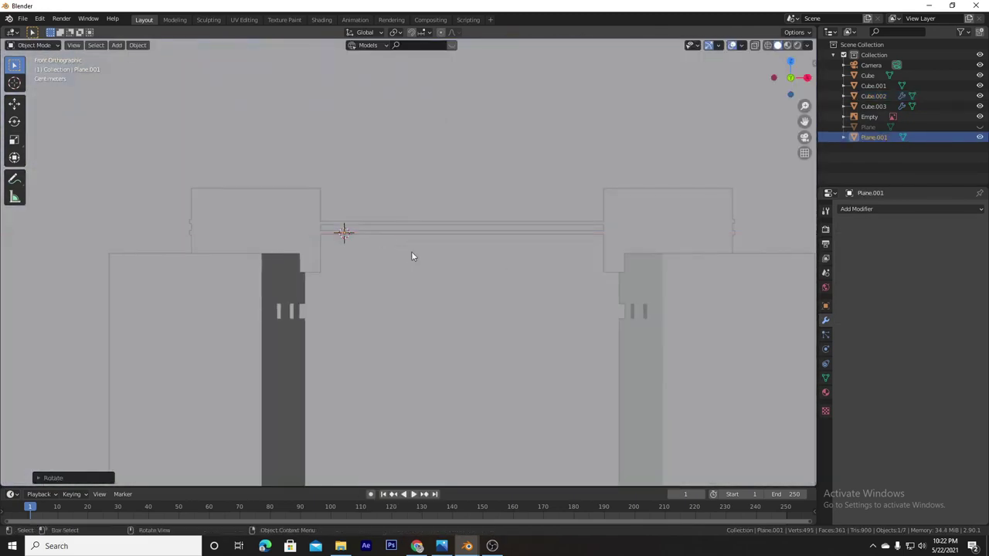
{"action": "key", "text": "s"}
{"action": "key", "text": "s"}
{"action": "key", "text": "x"}
{"action": "key", "text": "z"}
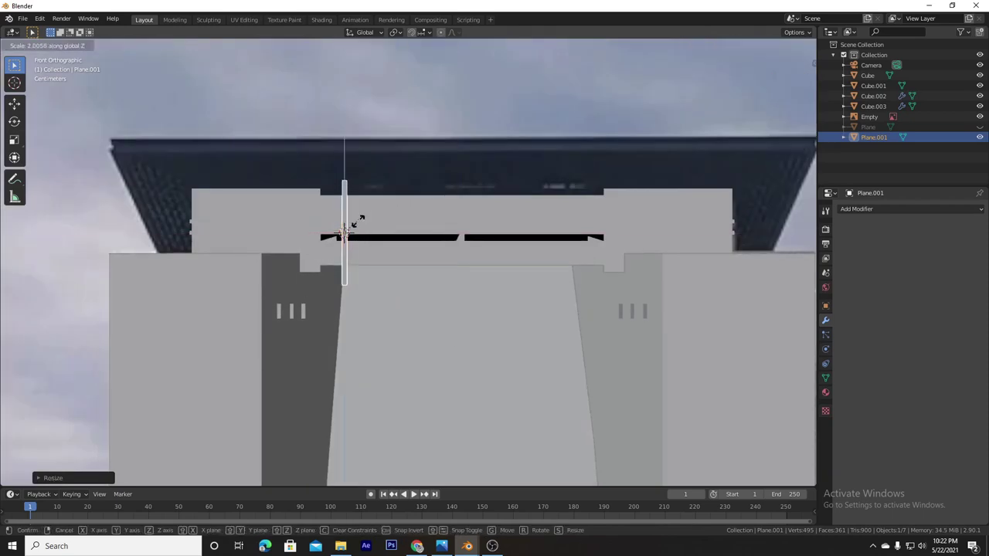
{"action": "left_click", "coordinate": [356, 224]}
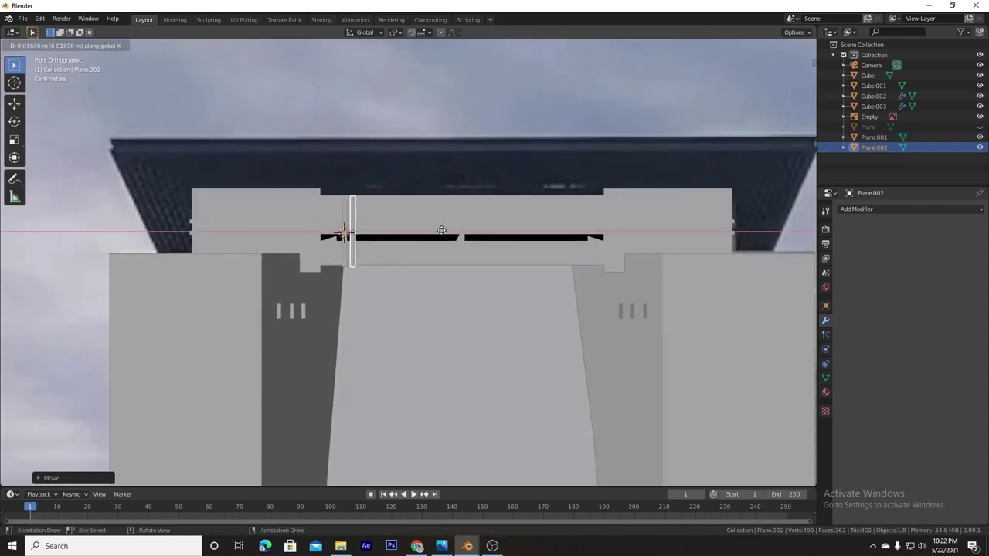
In Edit Mode, duplicate the plane's strips into groups spaced along X.
{"action": "key", "text": "Tab"}
{"action": "left_click", "coordinate": [353, 237]}
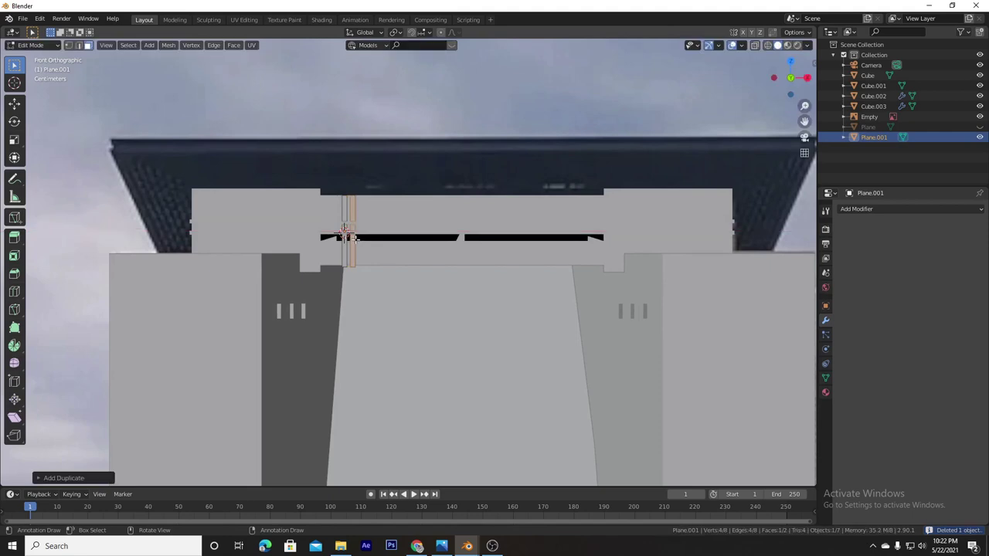
{"action": "key", "text": "shift+d"}
{"action": "left_click", "coordinate": [367, 241]}
{"action": "key", "text": "shift+d"}
{"action": "key", "text": "x"}
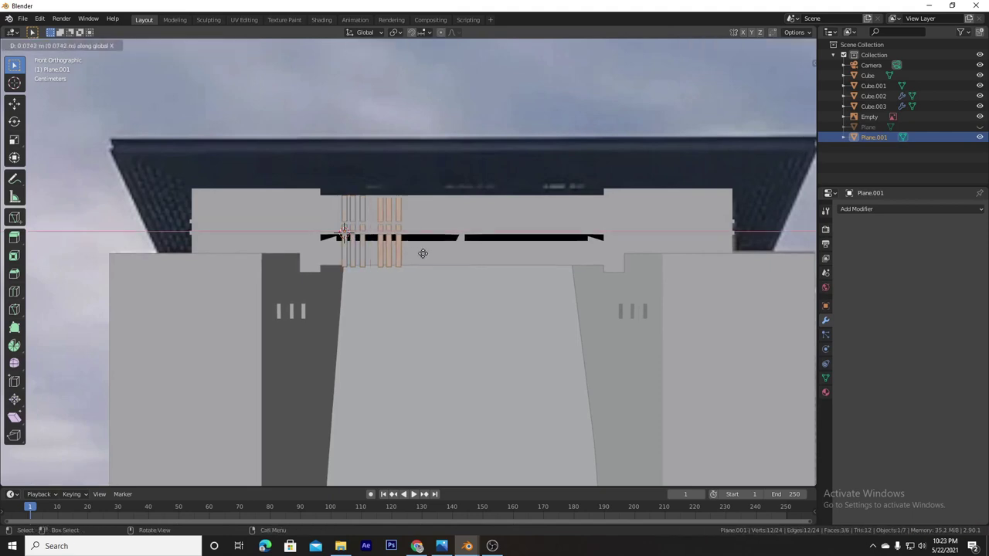
{"action": "left_click", "coordinate": [500, 257]}
{"action": "key", "text": "shift+d"}
{"action": "key", "text": "x"}
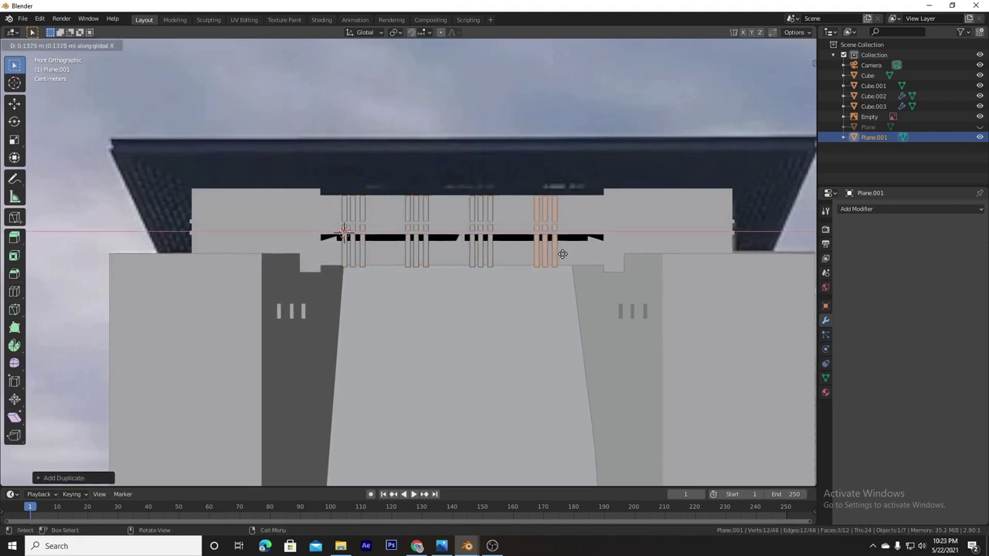
{"action": "left_click", "coordinate": [562, 254]}
{"action": "middle_click_drag", "start_coordinate": [562, 253], "coordinate": [640, 225]}
{"action": "key", "text": "a"}
{"action": "key", "text": "shift+d"}
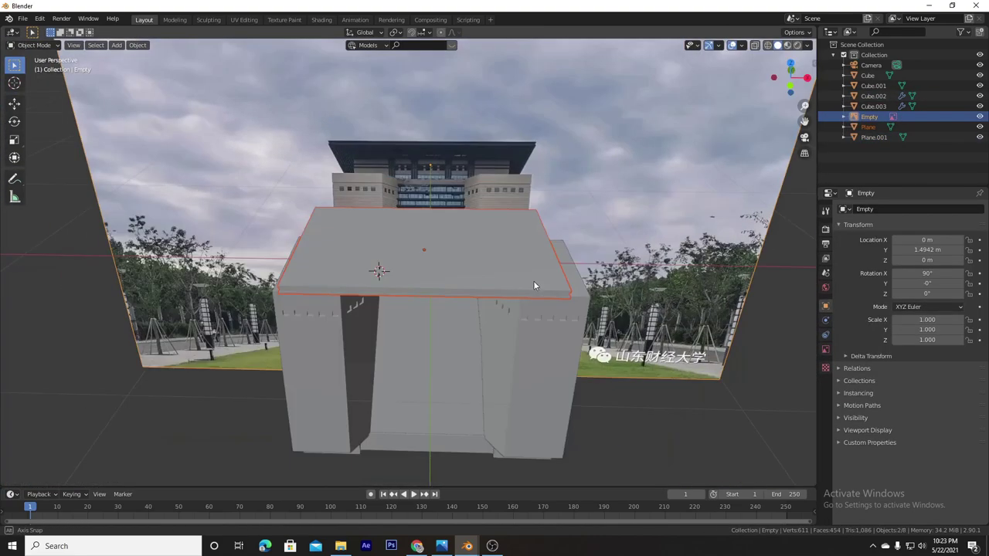
Select the upper block and inspect its mesh in local view.
{"action": "mouse_move", "coordinate": [515, 250]}
{"action": "middle_mouse_down"}
{"action": "mouse_move", "coordinate": [689, 316]}
{"action": "mouse_move", "coordinate": [463, 275]}
{"action": "middle_mouse_up"}
{"action": "left_click", "coordinate": [380, 216]}
{"action": "key", "text": "Tab"}
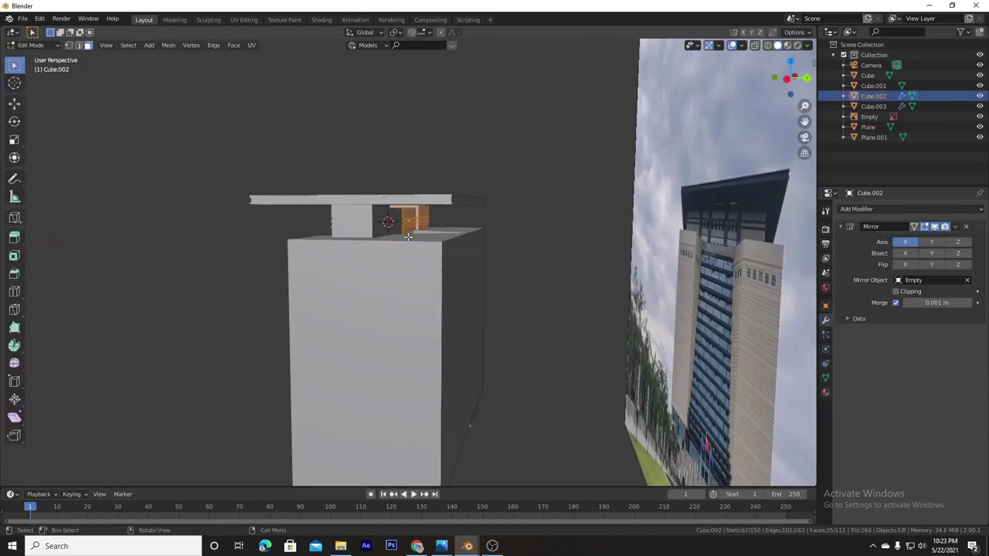
{"action": "mouse_move", "coordinate": [408, 236]}
{"action": "middle_mouse_down"}
{"action": "mouse_move", "coordinate": [381, 221]}
{"action": "mouse_move", "coordinate": [432, 240]}
{"action": "mouse_move", "coordinate": [564, 237]}
{"action": "mouse_move", "coordinate": [518, 260]}
{"action": "mouse_move", "coordinate": [576, 227]}
{"action": "mouse_move", "coordinate": [508, 291]}
{"action": "middle_mouse_up"}
{"action": "key", "text": "Tab"}
{"action": "key", "text": "KP_Divide"}
{"action": "key", "text": "Tab"}
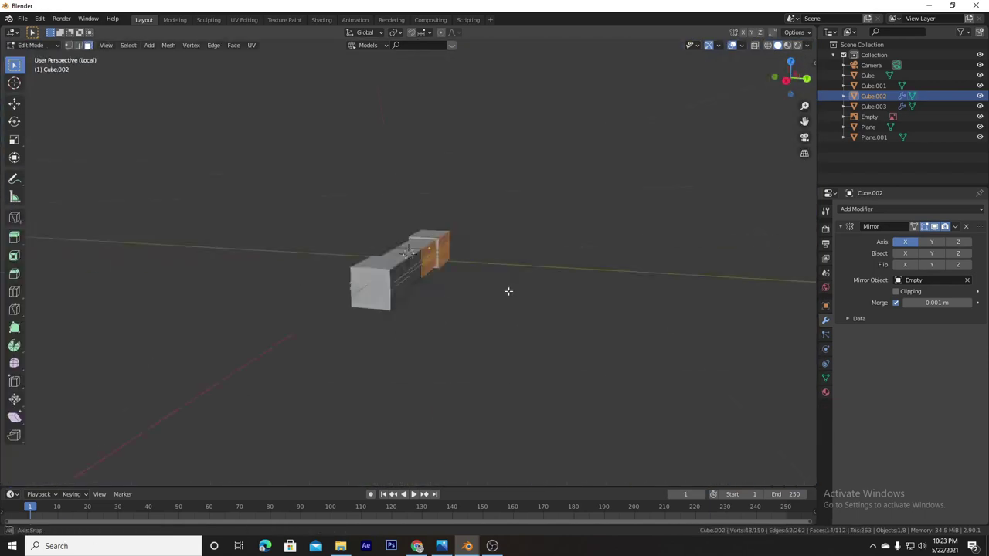
{"action": "key", "text": "KP_Divide"}
Move the upper block's selected faces along Y, then enlarge the reference photo plane.
{"action": "key", "text": "g"}
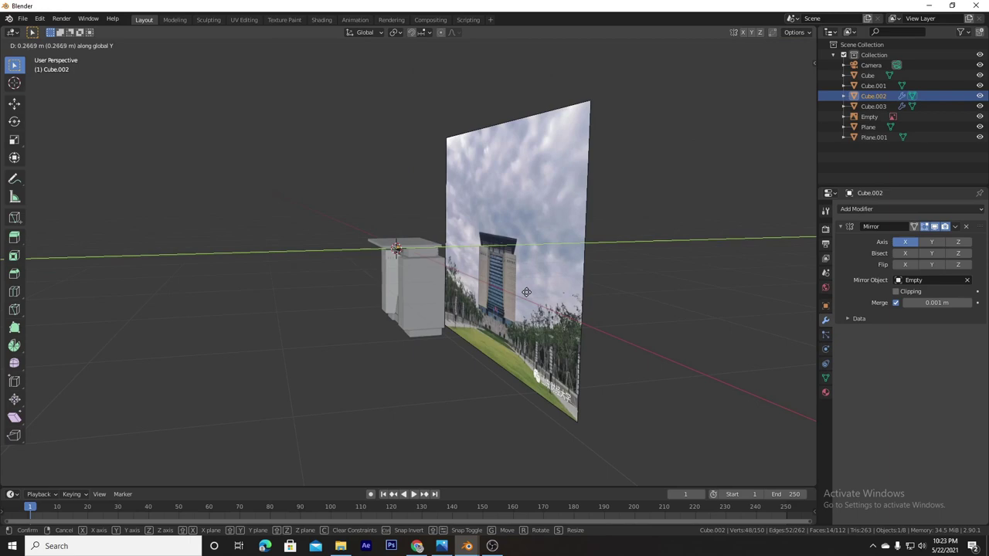
{"action": "left_click", "coordinate": [526, 292]}
{"action": "mouse_move", "coordinate": [526, 292]}
{"action": "middle_mouse_down"}
{"action": "mouse_move", "coordinate": [636, 223]}
{"action": "mouse_move", "coordinate": [561, 276]}
{"action": "mouse_move", "coordinate": [596, 237]}
{"action": "mouse_move", "coordinate": [569, 254]}
{"action": "mouse_move", "coordinate": [416, 276]}
{"action": "middle_mouse_up"}
{"action": "key", "text": "Tab"}
{"action": "key", "text": "s"}
{"action": "left_click", "coordinate": [548, 273]}
Select the base block's right face in Edit Mode, using a see-through front view.
{"action": "left_click", "coordinate": [454, 346]}
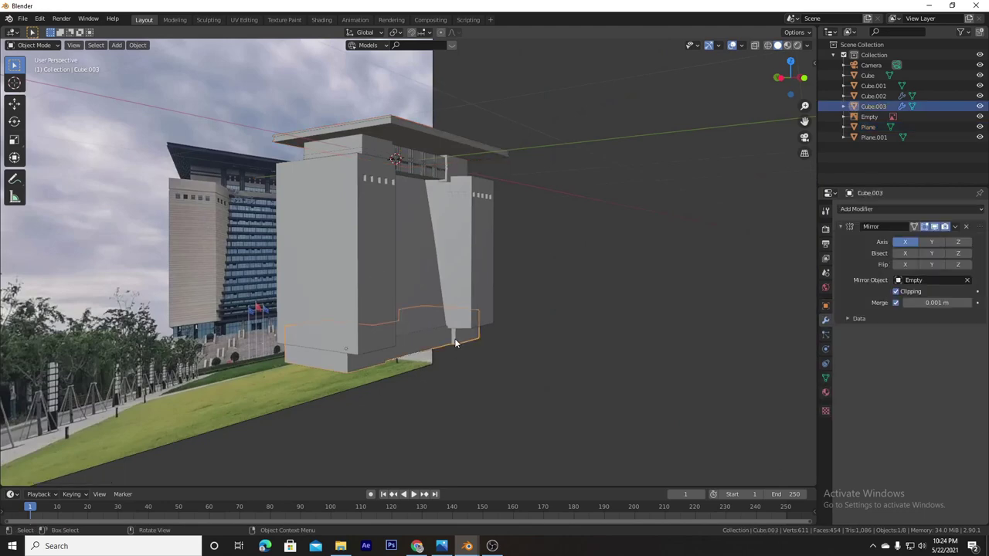
{"action": "key", "text": "KP_1"}
{"action": "left_click", "coordinate": [754, 45]}
{"action": "scroll", "coordinate": [501, 332], "scroll_direction": "down", "scroll_amount": 3, "text": "shift"}
{"action": "key", "text": "Tab"}
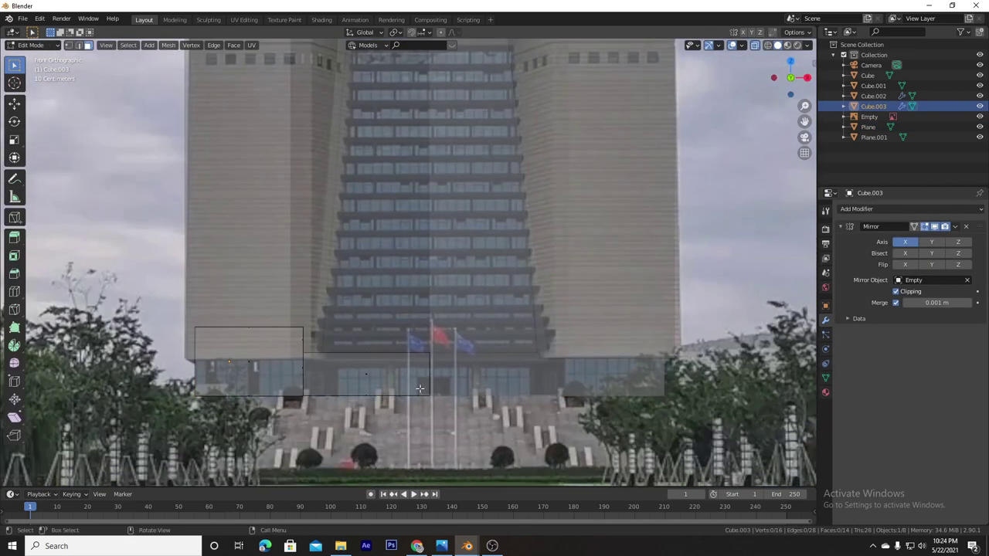
{"action": "middle_click_drag", "start_coordinate": [369, 378], "coordinate": [411, 386]}
{"action": "left_click", "coordinate": [407, 383]}
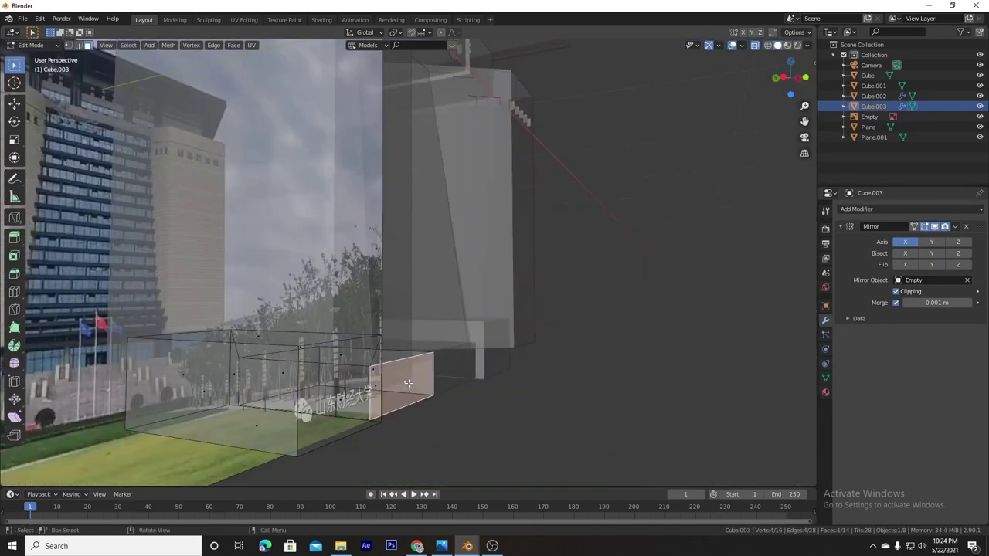
{"action": "key", "text": "KP_1"}
{"action": "scroll", "coordinate": [548, 385], "scroll_direction": "down", "scroll_amount": 1}
Scale the chosen base face inward and shift it along X to mark the entrance area.
{"action": "key", "text": "s"}
{"action": "left_click", "coordinate": [502, 379]}
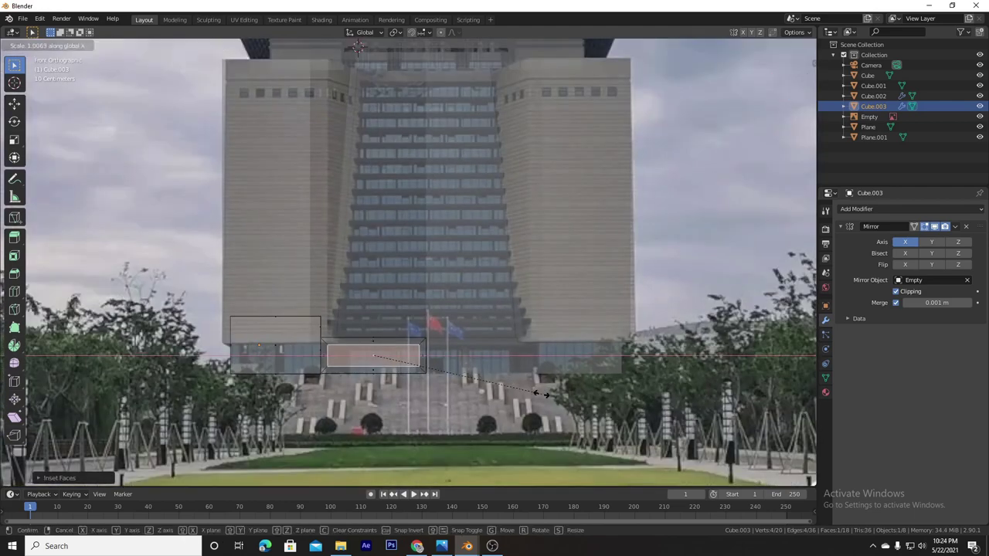
{"action": "key", "text": "g"}
{"action": "key", "text": "x"}
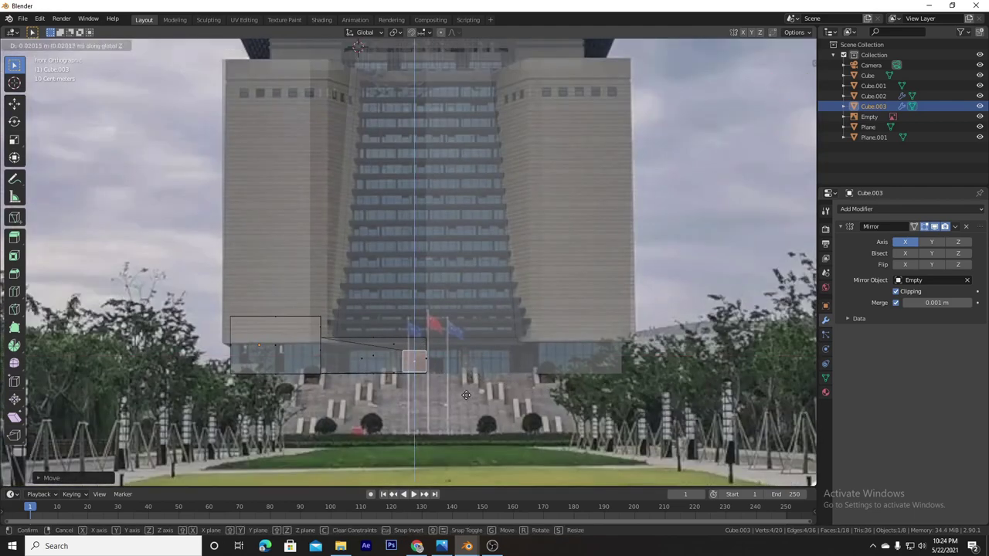
{"action": "left_click", "coordinate": [483, 360]}
{"action": "key", "text": "Tab"}
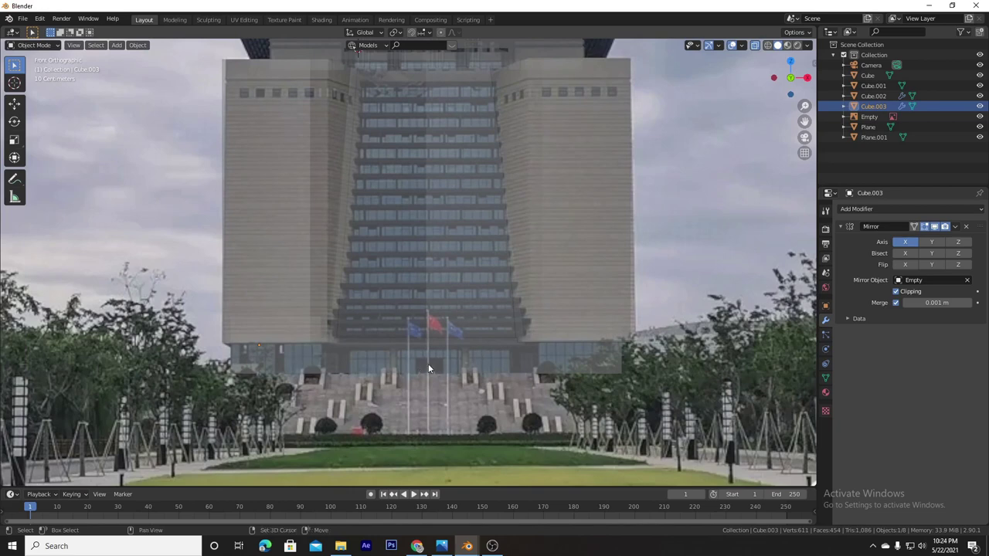
Add a new cube and scale it down into a small entrance cutter.
{"action": "key", "text": "shift+a"}
{"action": "left_click", "coordinate": [495, 24]}
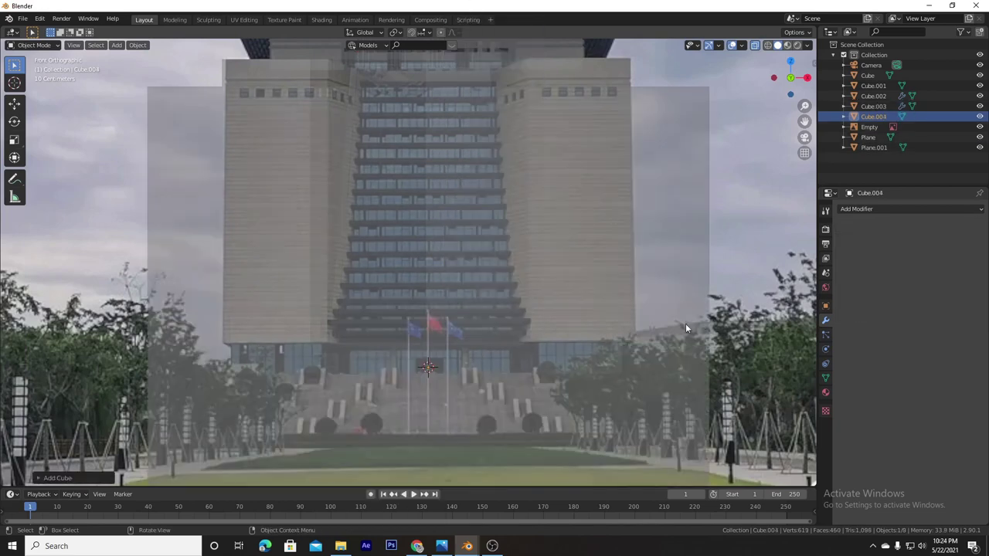
{"action": "key", "text": "s"}
{"action": "left_click", "coordinate": [439, 354]}
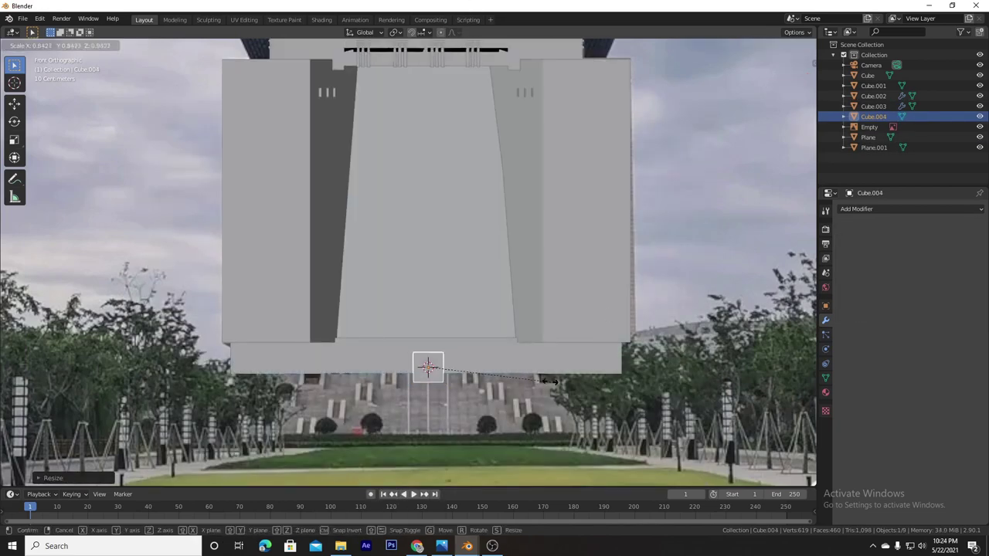
{"action": "mouse_move", "coordinate": [439, 356]}
{"action": "middle_mouse_down"}
{"action": "mouse_move", "coordinate": [462, 373]}
{"action": "mouse_move", "coordinate": [481, 323]}
{"action": "middle_mouse_up"}
{"action": "key", "text": "s"}
{"action": "key", "text": "Return"}
{"action": "key", "text": "alt+z"}
Subtract the cutter cube from the base block with a BoolTool Difference.
{"action": "left_click", "coordinate": [428, 281], "text": "shift"}
{"action": "key", "text": "ctrl+KP_Subtract"}
{"action": "middle_click_drag", "start_coordinate": [428, 281], "coordinate": [430, 308]}
{"action": "scroll", "coordinate": [448, 340], "scroll_direction": "up", "scroll_amount": 3}
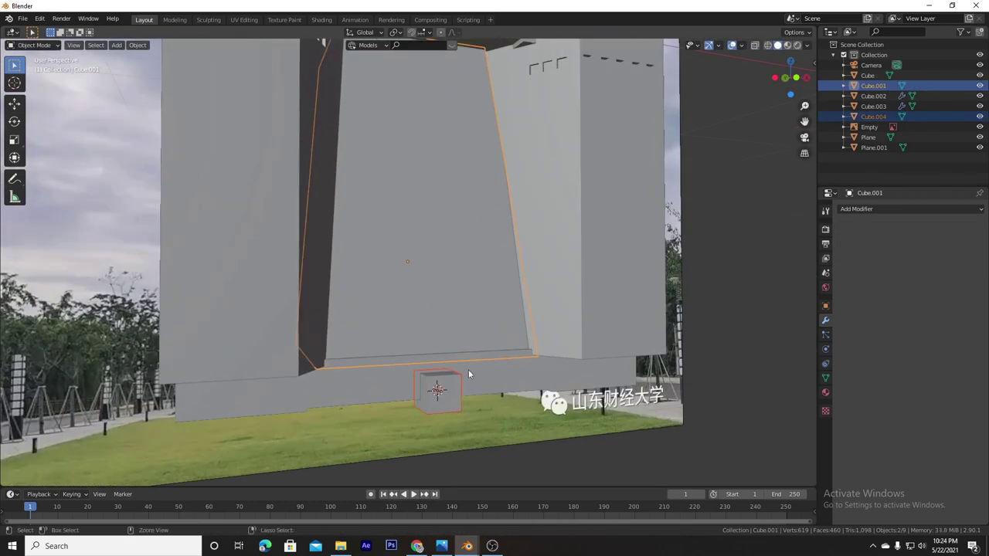
{"action": "left_click", "coordinate": [480, 373]}
{"action": "key", "text": "KP_1"}
{"action": "left_click_drag", "start_coordinate": [437, 392], "coordinate": [485, 406]}
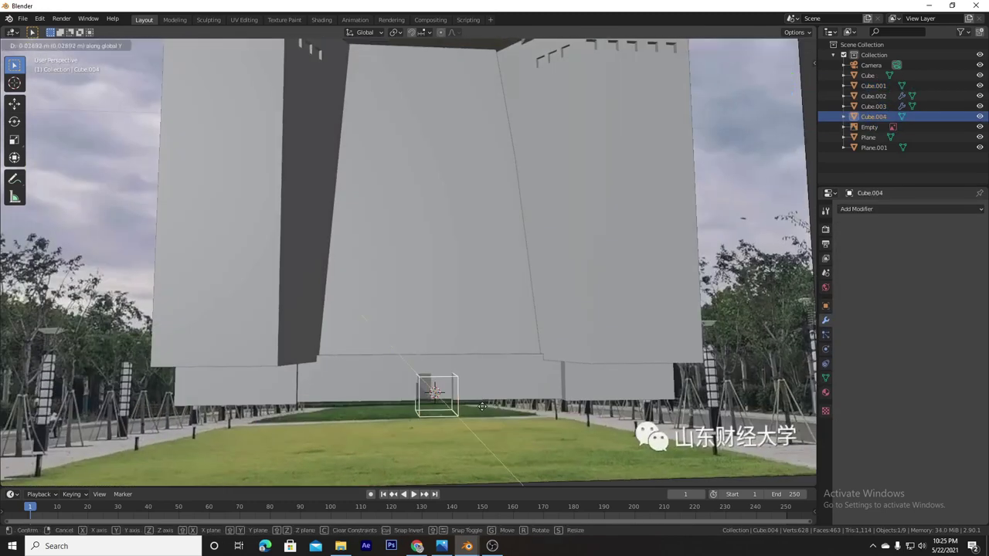
Reposition the cutter cube along Y and X to place the recess.
{"action": "mouse_move", "coordinate": [485, 406]}
{"action": "middle_mouse_down"}
{"action": "mouse_move", "coordinate": [490, 365]}
{"action": "mouse_move", "coordinate": [468, 365]}
{"action": "middle_mouse_up"}
{"action": "key", "text": "g"}
{"action": "key", "text": "y"}
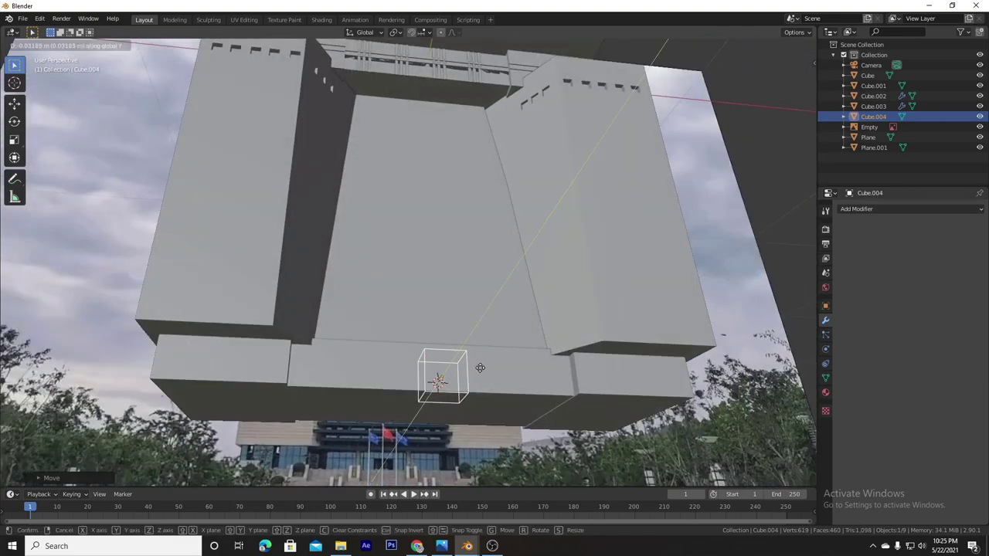
{"action": "left_click", "coordinate": [474, 367]}
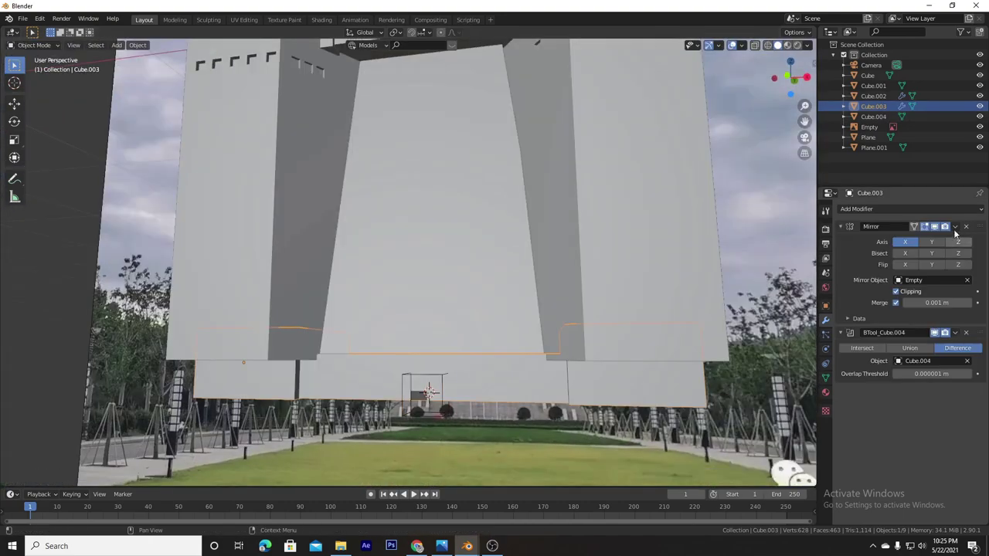
{"action": "key", "text": "ctrl+a"}
{"action": "key", "text": "ctrl+a"}
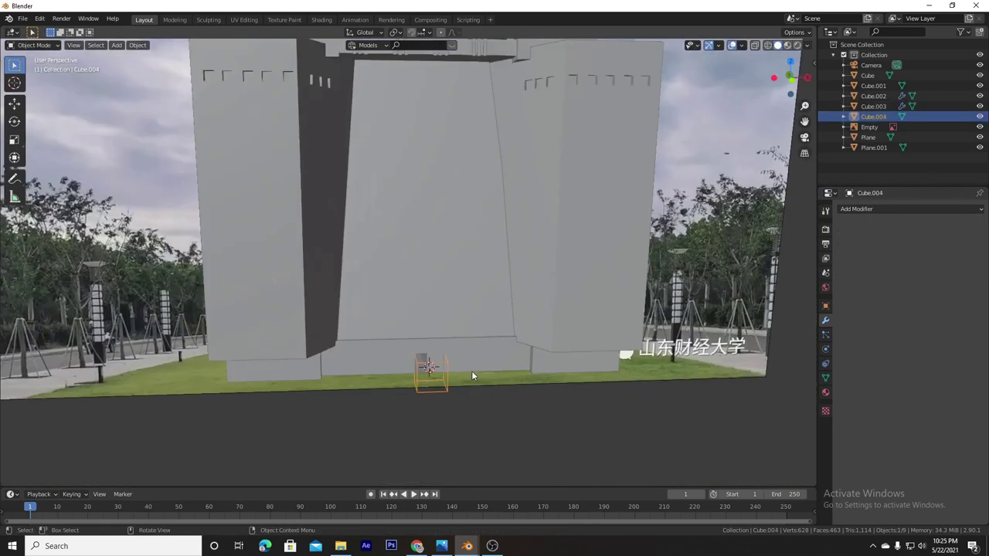
{"action": "key", "text": "g"}
{"action": "key", "text": "x"}
Cut the cube's shape out of the base block from the object menu and inspect the mesh.
{"action": "right_click", "coordinate": [462, 374]}
{"action": "left_click", "coordinate": [479, 386]}
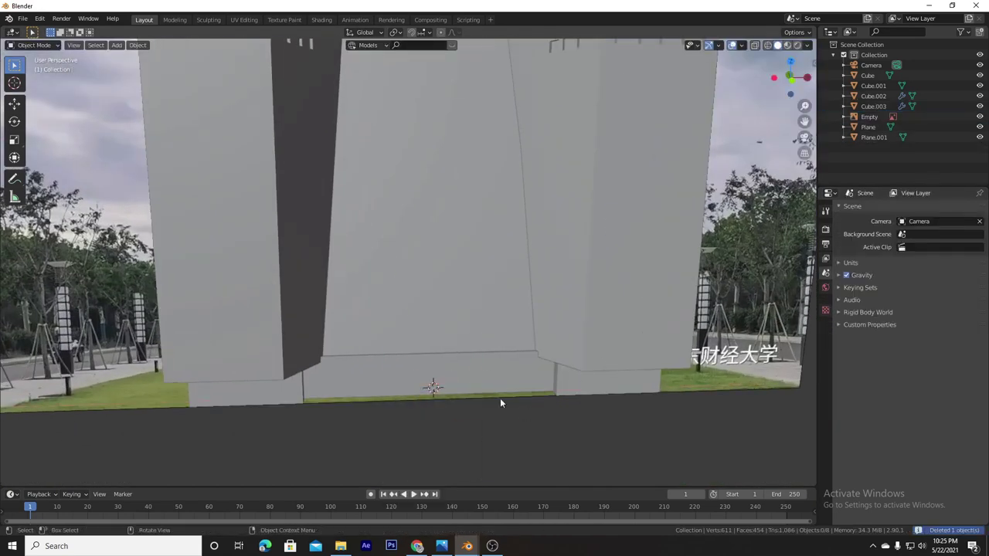
{"action": "key", "text": "Tab"}
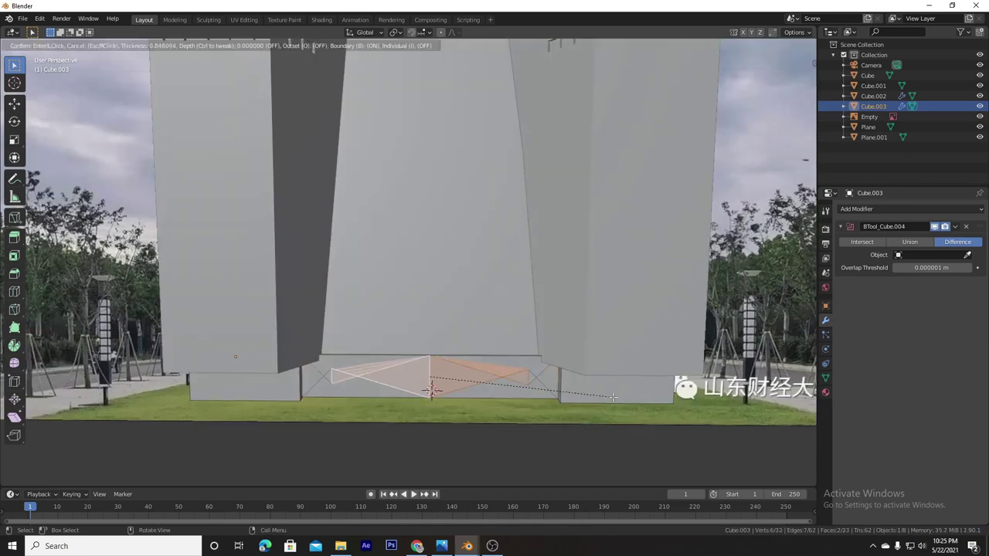
{"action": "middle_click_drag", "start_coordinate": [432, 388], "coordinate": [426, 356]}
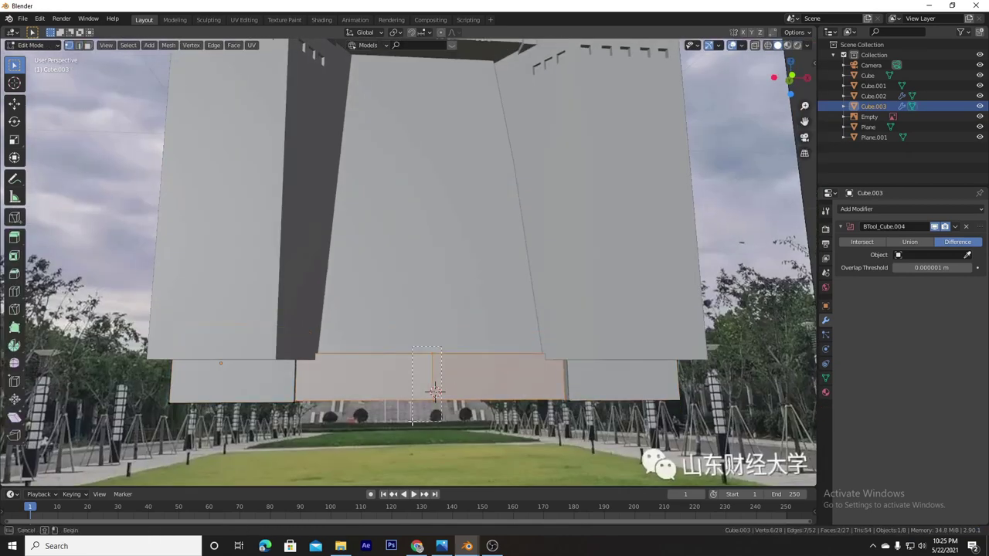
{"action": "key", "text": "Tab"}
Add a tiny second cutter cube and subtract it from the base block.
{"action": "key", "text": "shift+a"}
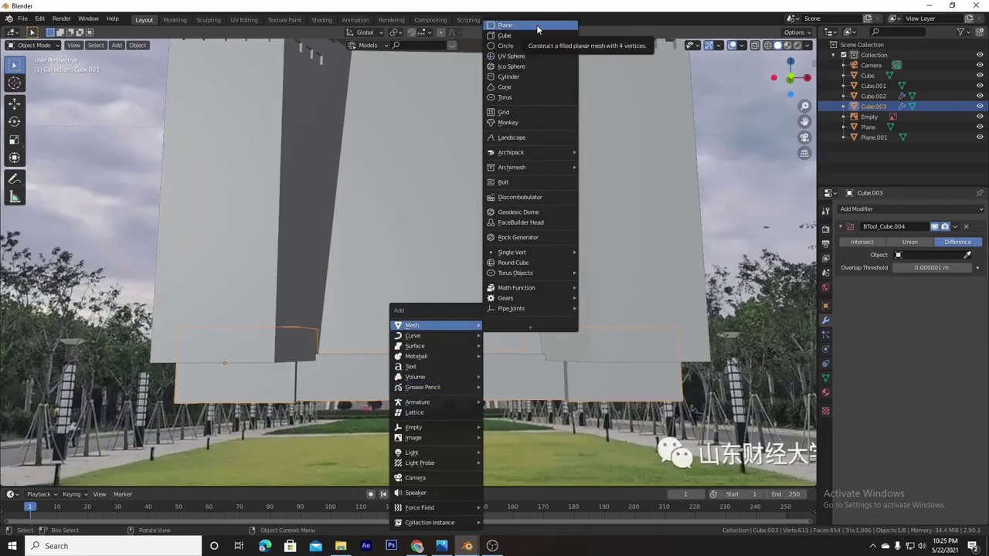
{"action": "key", "text": "shift+a"}
{"action": "left_click", "coordinate": [509, 99]}
{"action": "key", "text": "s"}
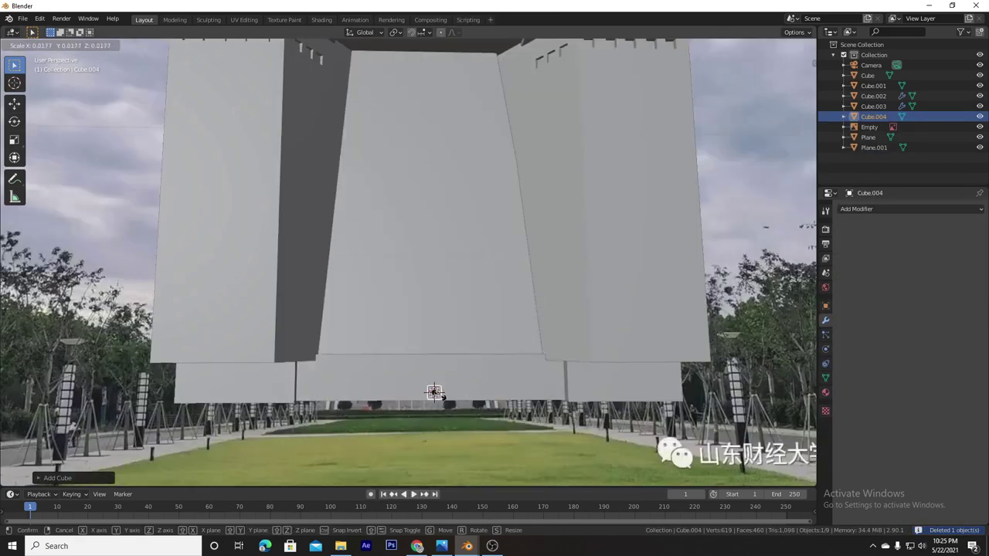
{"action": "left_click", "coordinate": [434, 392]}
{"action": "left_click", "coordinate": [434, 392], "text": "shift"}
{"action": "key", "text": "ctrl+minus"}
{"action": "middle_click_drag", "start_coordinate": [434, 392], "coordinate": [559, 340]}
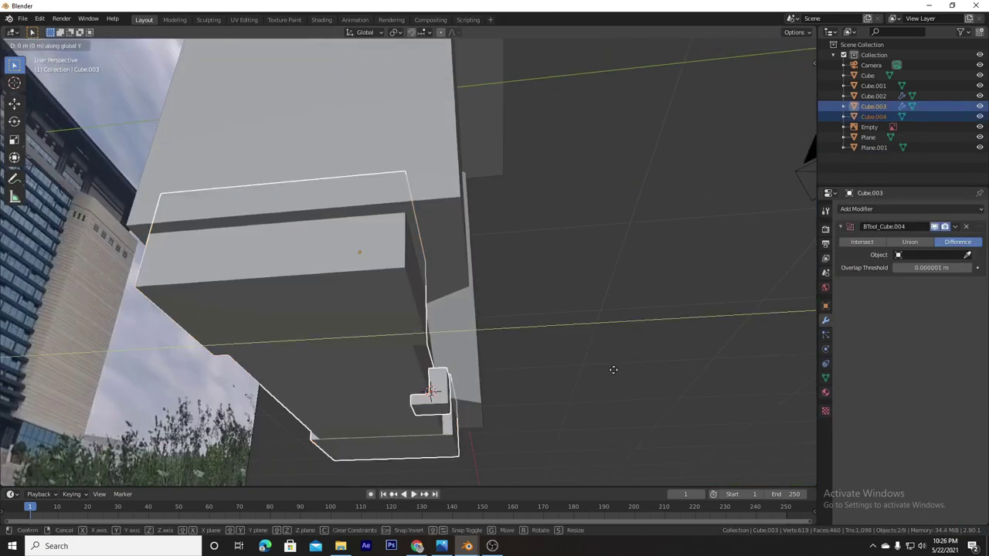
{"action": "mouse_move", "coordinate": [454, 406]}
{"action": "middle_mouse_down"}
{"action": "mouse_move", "coordinate": [466, 419]}
{"action": "mouse_move", "coordinate": [528, 401]}
{"action": "mouse_move", "coordinate": [532, 417]}
{"action": "mouse_move", "coordinate": [329, 393]}
{"action": "mouse_move", "coordinate": [463, 378]}
{"action": "mouse_move", "coordinate": [434, 351]}
{"action": "middle_mouse_up"}
Apply both Boolean modifiers on Cube.003 and delete the leftover cutter cube.
{"action": "left_click", "coordinate": [468, 414], "text": "shift"}
{"action": "left_click", "coordinate": [955, 226]}
{"action": "left_click", "coordinate": [903, 232]}
{"action": "left_click", "coordinate": [955, 226]}
{"action": "left_click", "coordinate": [904, 232]}
{"action": "key", "text": "Delete"}
Move an element of the base mesh along X, then return to the front view.
{"action": "key", "text": "Tab"}
{"action": "key", "text": "g"}
{"action": "key", "text": "x"}
{"action": "left_click", "coordinate": [470, 376]}
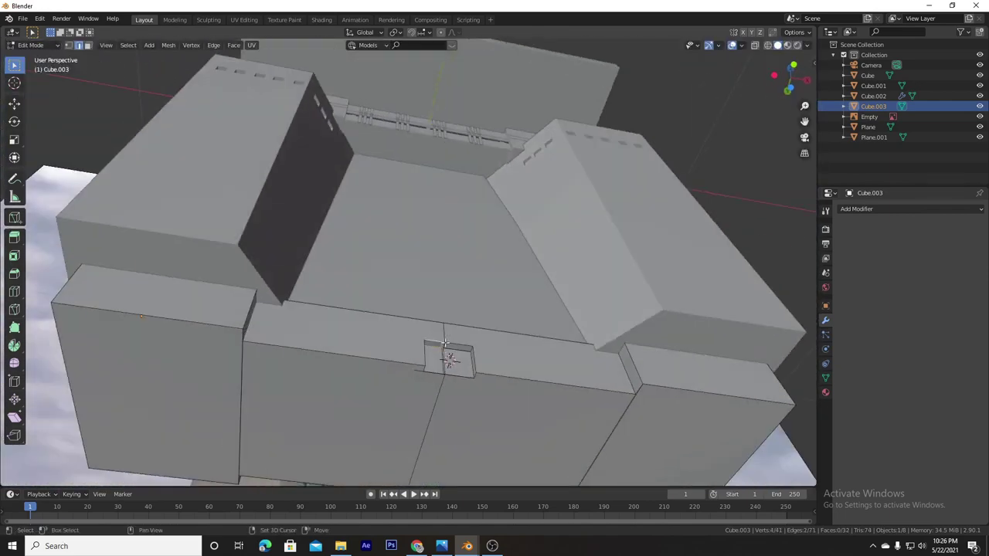
{"action": "key", "text": "Tab"}
{"action": "key", "text": "KP_1"}
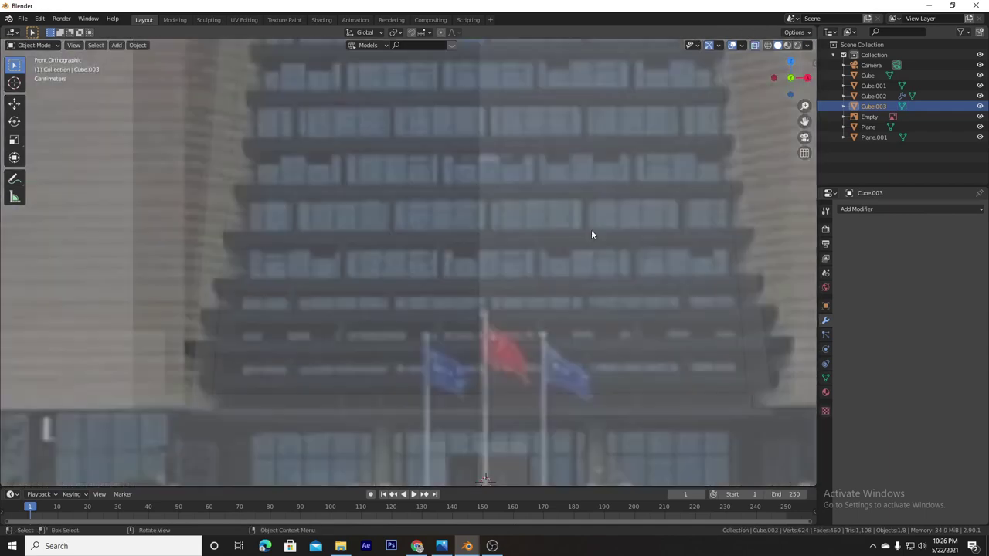
Add loop cuts across the base block's right and left wings.
{"action": "scroll", "coordinate": [591, 234], "scroll_direction": "down", "scroll_amount": 5}
{"action": "scroll", "coordinate": [575, 232], "scroll_direction": "up", "scroll_amount": 3}
{"action": "key", "text": "Tab"}
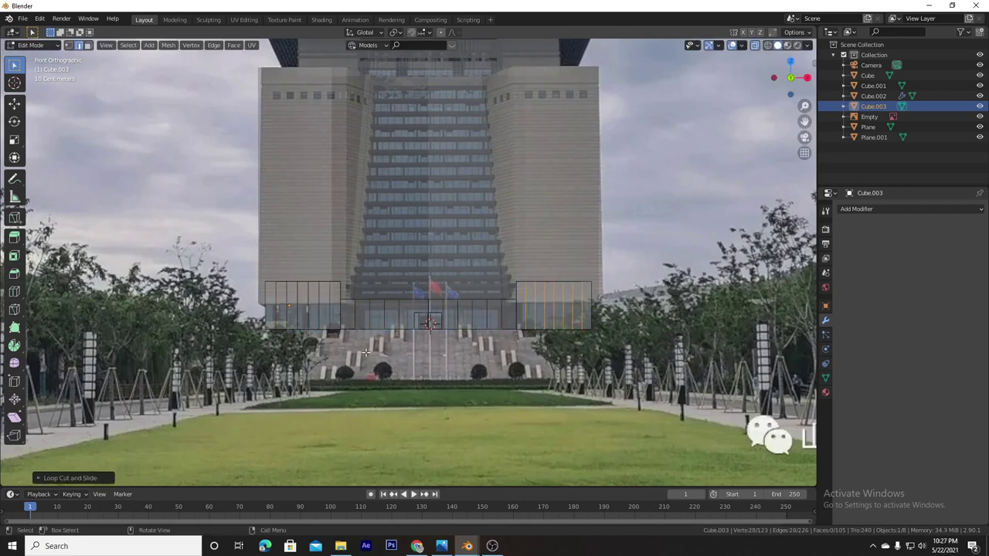
{"action": "middle_click_drag", "start_coordinate": [564, 314], "coordinate": [290, 328]}
{"action": "key", "text": "ctrl+r"}
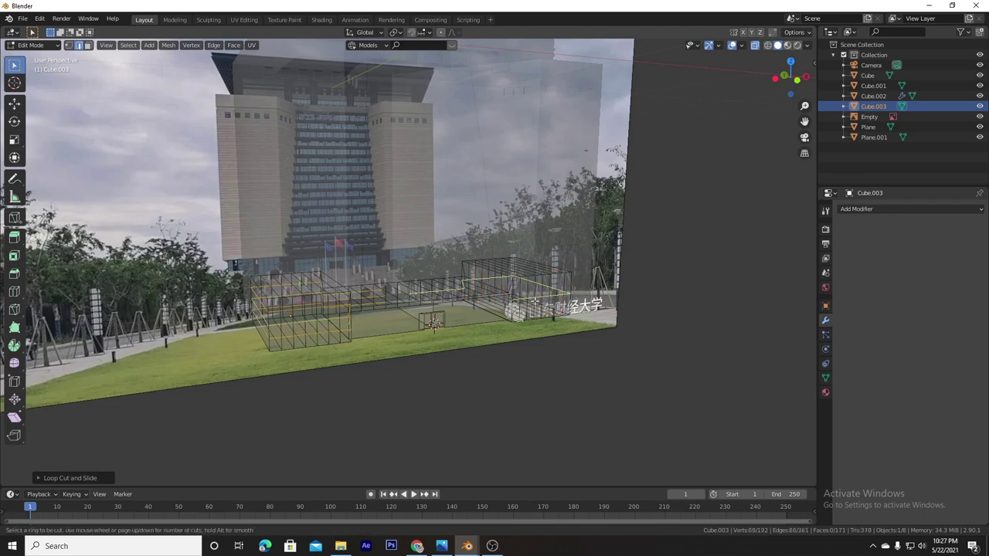
{"action": "double_click", "coordinate": [535, 301]}
{"action": "key", "text": "ctrl+r"}
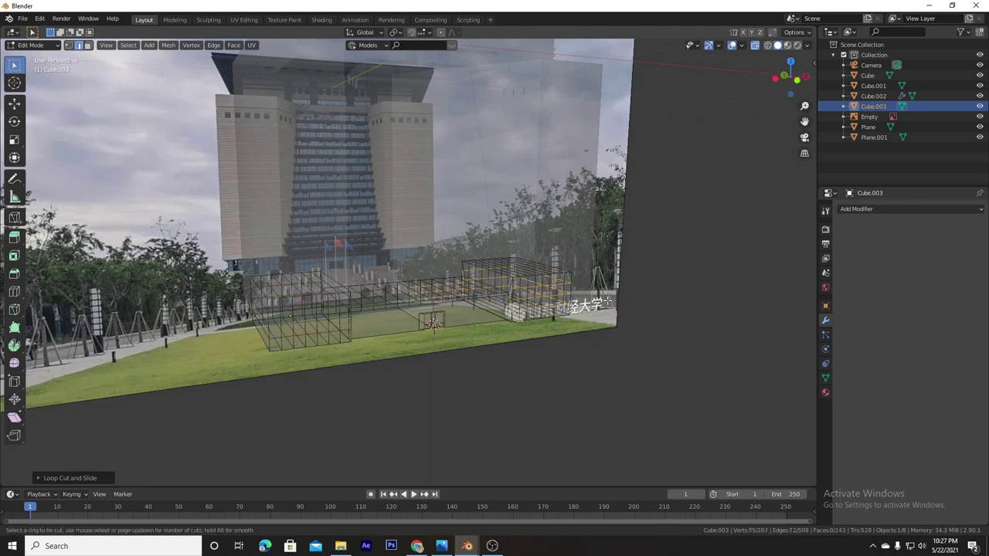
Select all base faces and inset them into glass curtain-wall panels.
{"action": "key", "text": "KP_0"}
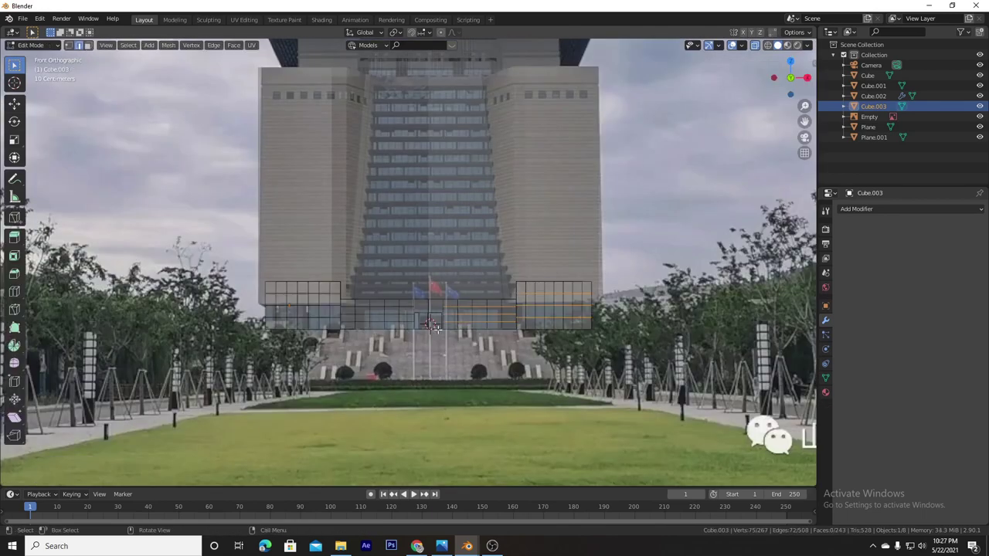
{"action": "key", "text": "a"}
{"action": "key", "text": "i"}
{"action": "mouse_move", "coordinate": [472, 387]}
{"action": "middle_mouse_down"}
{"action": "mouse_move", "coordinate": [504, 375]}
{"action": "mouse_move", "coordinate": [529, 379]}
{"action": "middle_mouse_up"}
{"action": "left_click", "coordinate": [508, 377]}
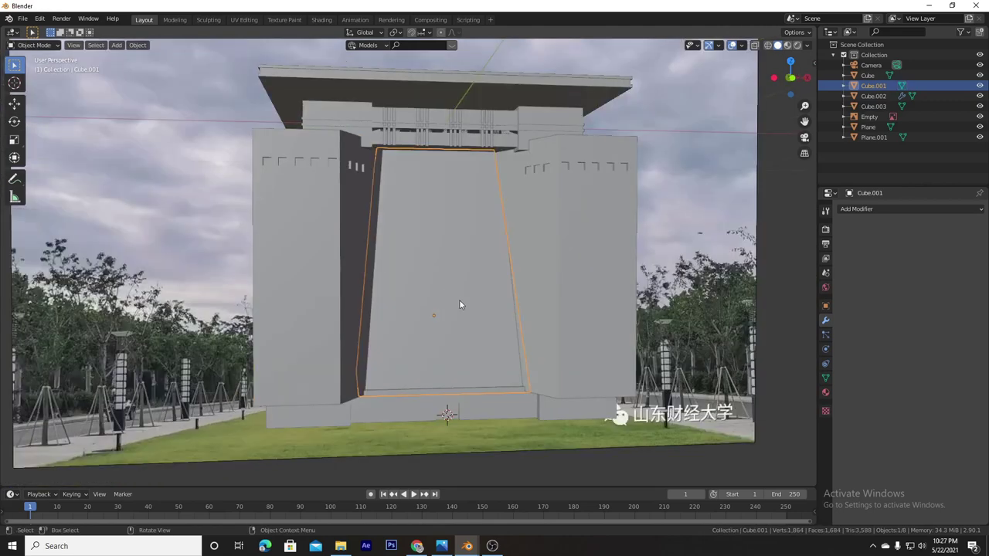
Add many loop cuts across Cube.001's central panel and select its slanted faces.
{"action": "key", "text": "ctrl+r"}
{"action": "scroll", "coordinate": [381, 347], "scroll_direction": "up", "scroll_amount": 10}
{"action": "left_click", "coordinate": [381, 348]}
{"action": "right_click", "coordinate": [393, 384]}
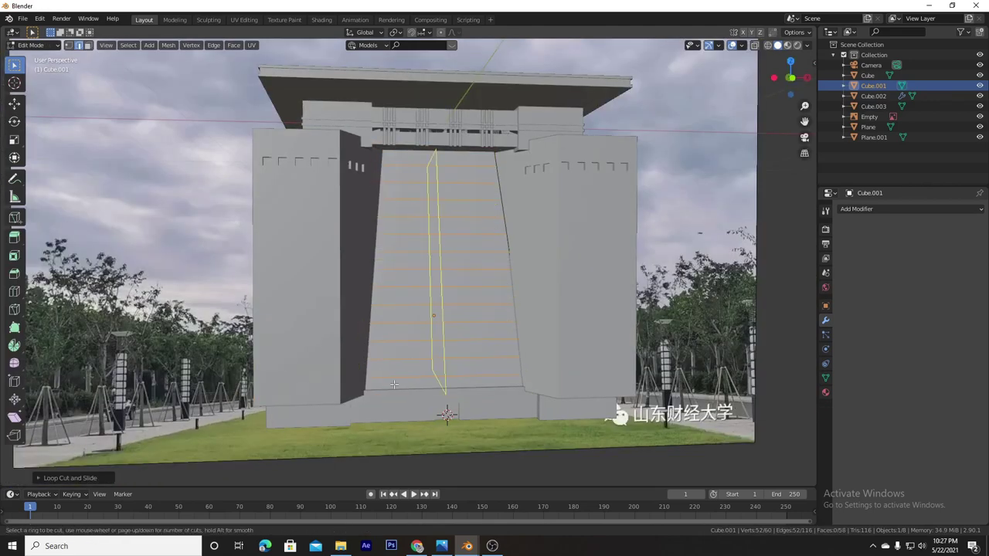
{"action": "key", "text": "l"}
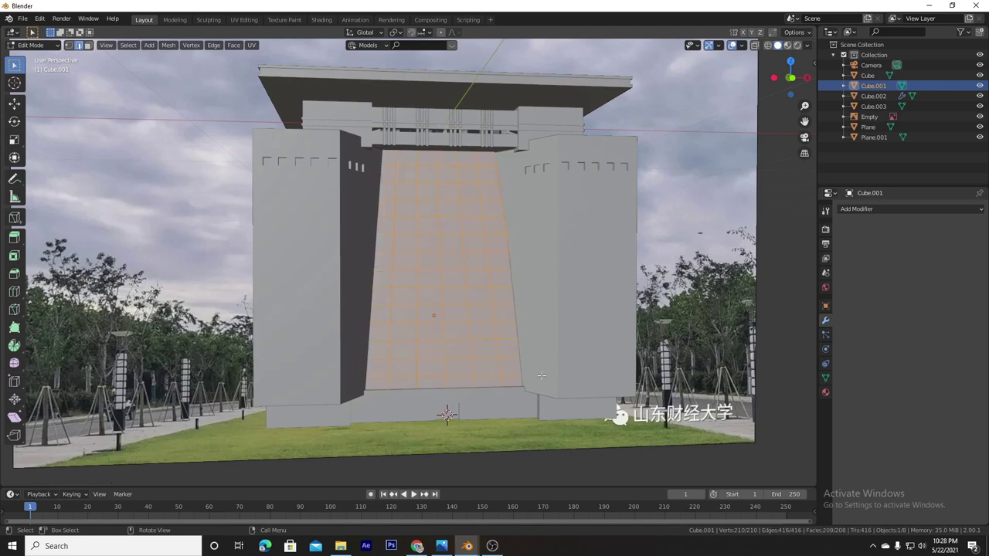
{"action": "key", "text": "Tab"}
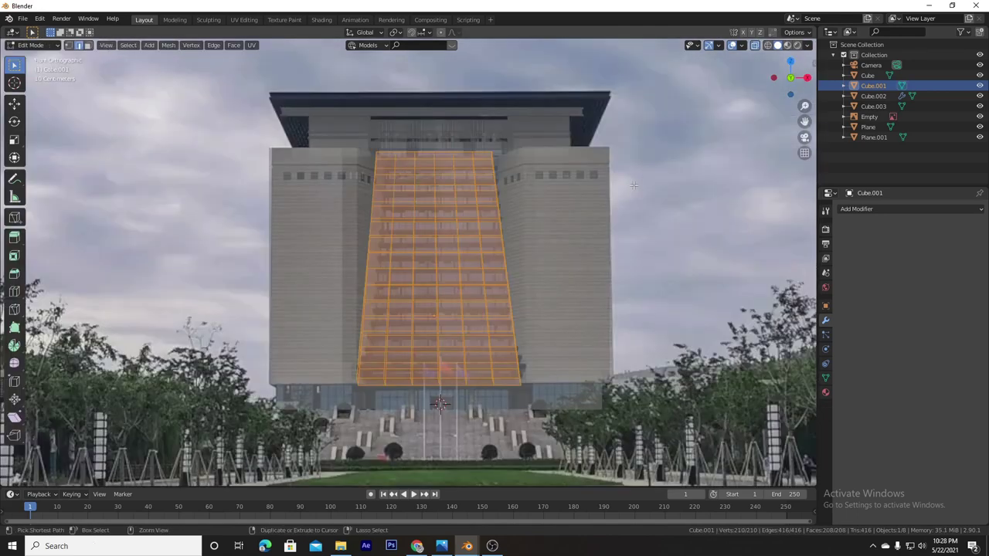
Try extra cut lines across the glass panel, then undo them.
{"action": "key", "text": "g"}
{"action": "key", "text": "g"}
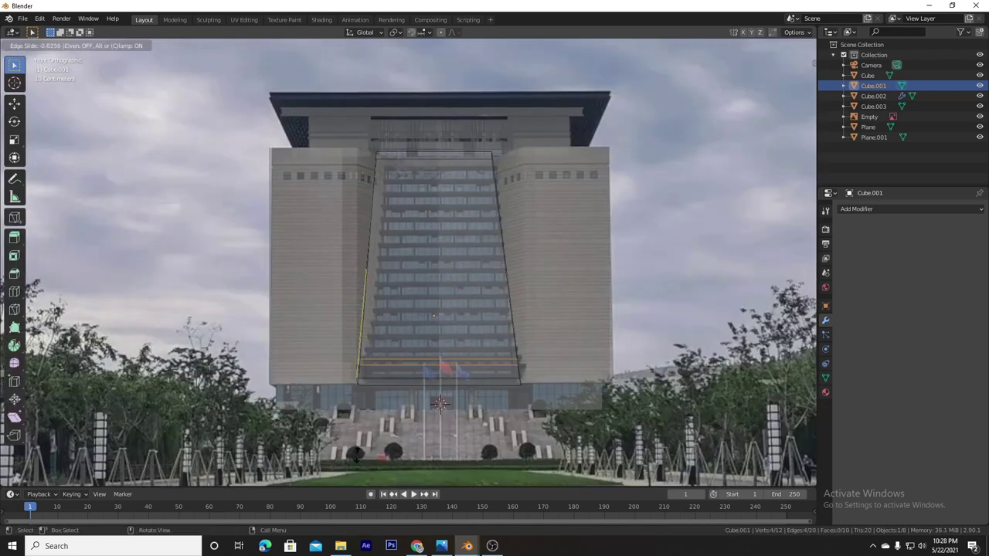
{"action": "left_click", "coordinate": [587, 301]}
{"action": "left_click_drag", "start_coordinate": [375, 280], "coordinate": [377, 229]}
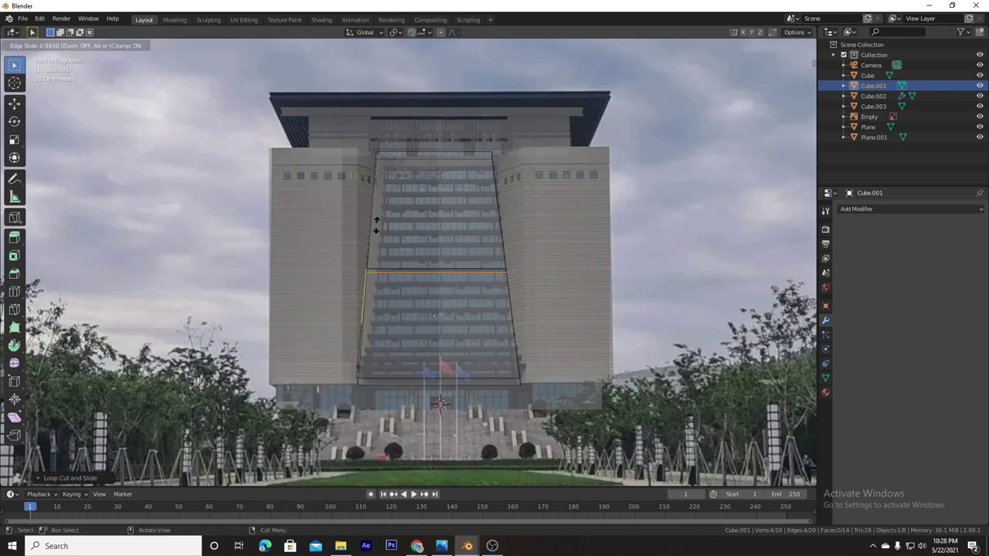
{"action": "key", "text": "ctrl+z"}
{"action": "key", "text": "ctrl+z"}
{"action": "key", "text": "ctrl+r"}
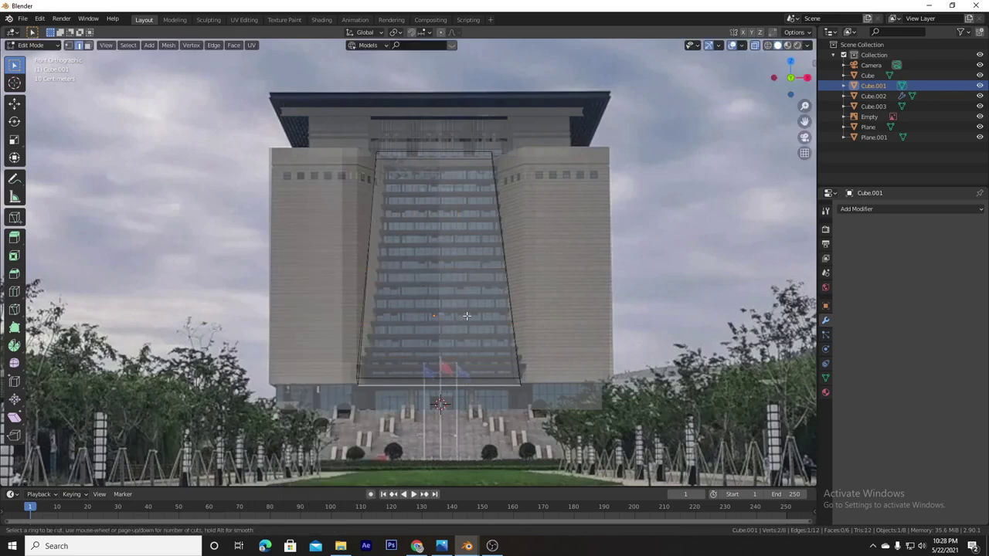
{"action": "scroll", "coordinate": [467, 316], "scroll_direction": "up", "scroll_amount": 3}
{"action": "scroll", "coordinate": [466, 315], "scroll_direction": "up", "scroll_amount": 4}
Add eight vertical cuts plus horizontal cuts, then inset every face into window frames.
{"action": "left_click", "coordinate": [467, 316]}
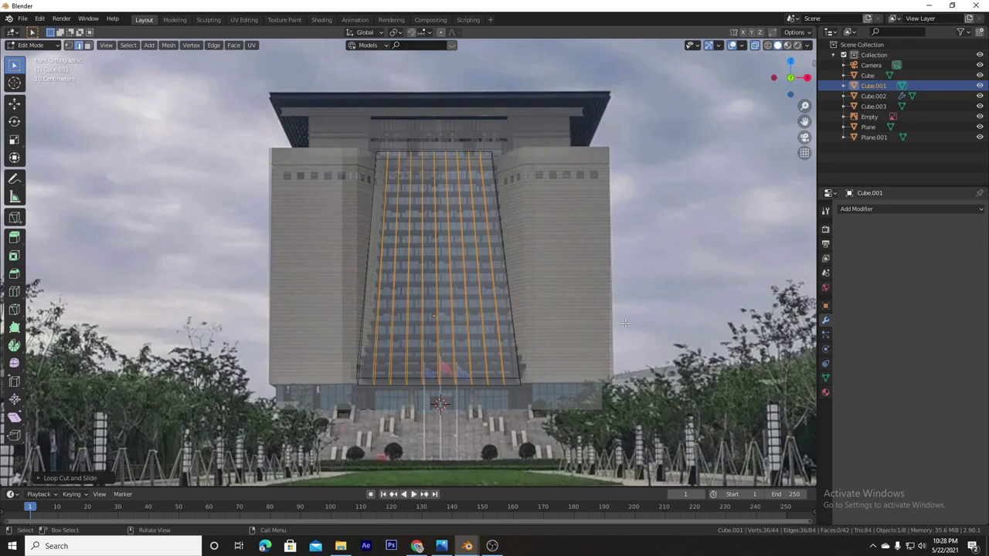
{"action": "scroll", "coordinate": [466, 316], "scroll_direction": "up", "scroll_amount": 10}
{"action": "left_click", "coordinate": [466, 316]}
{"action": "key", "text": "a"}
{"action": "key", "text": "i"}
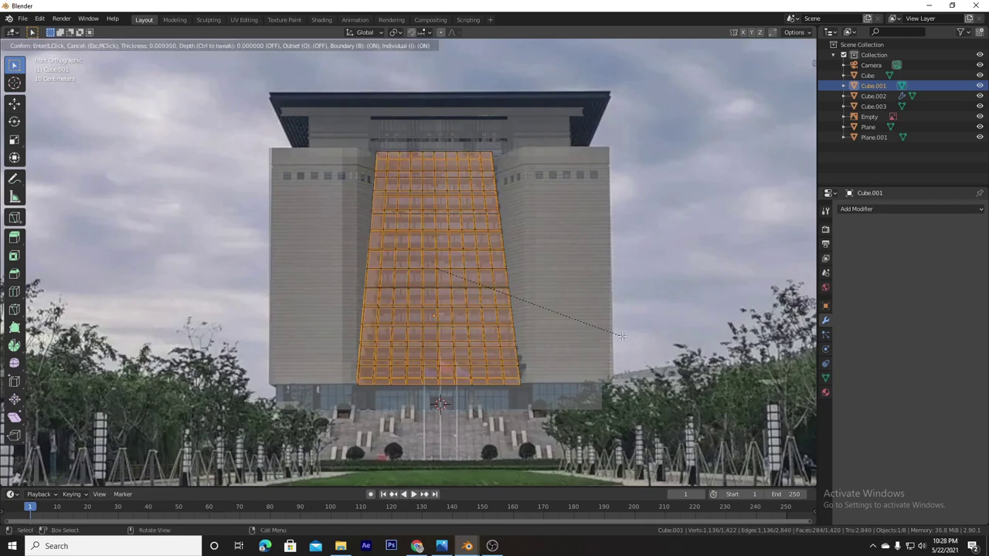
{"action": "left_click", "coordinate": [621, 336]}
{"action": "middle_click_drag", "start_coordinate": [515, 286], "coordinate": [489, 345]}
Isolate the curtain-wall mesh in local view and select a strip of grid faces.
{"action": "left_click", "coordinate": [418, 355]}
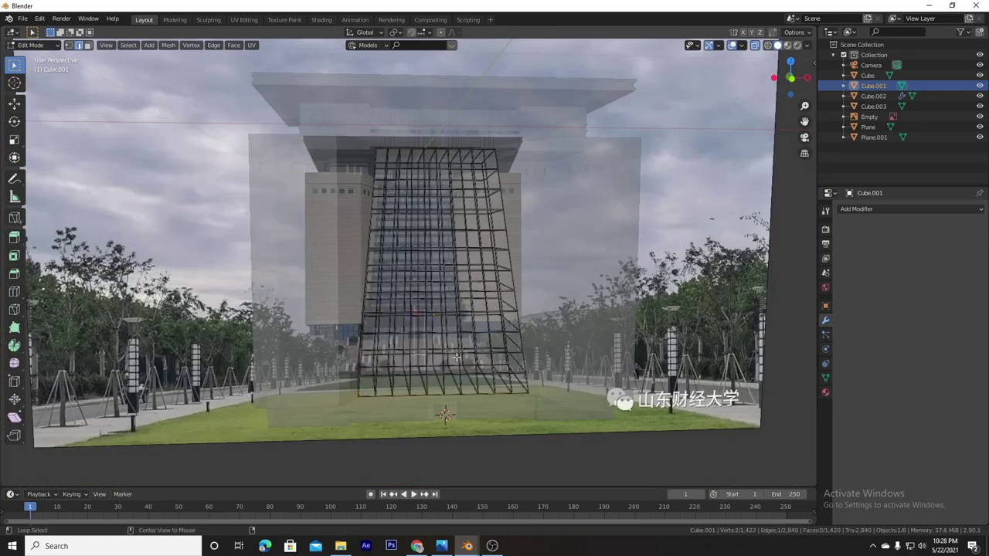
{"action": "middle_click_drag", "start_coordinate": [417, 354], "coordinate": [511, 327]}
{"action": "key", "text": "KP_Divide"}
{"action": "scroll", "coordinate": [487, 348], "scroll_direction": "up", "scroll_amount": 5}
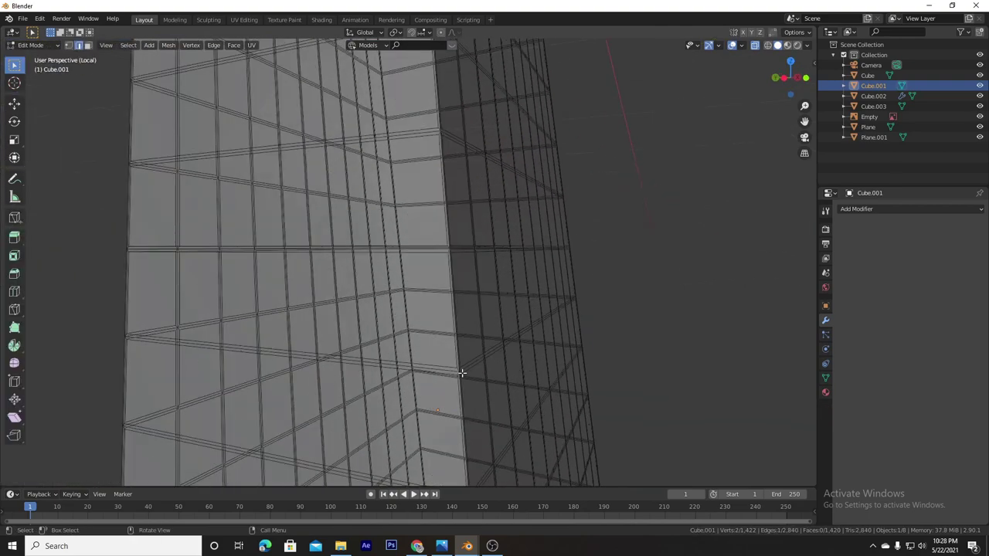
{"action": "left_click", "coordinate": [492, 352], "text": "alt"}
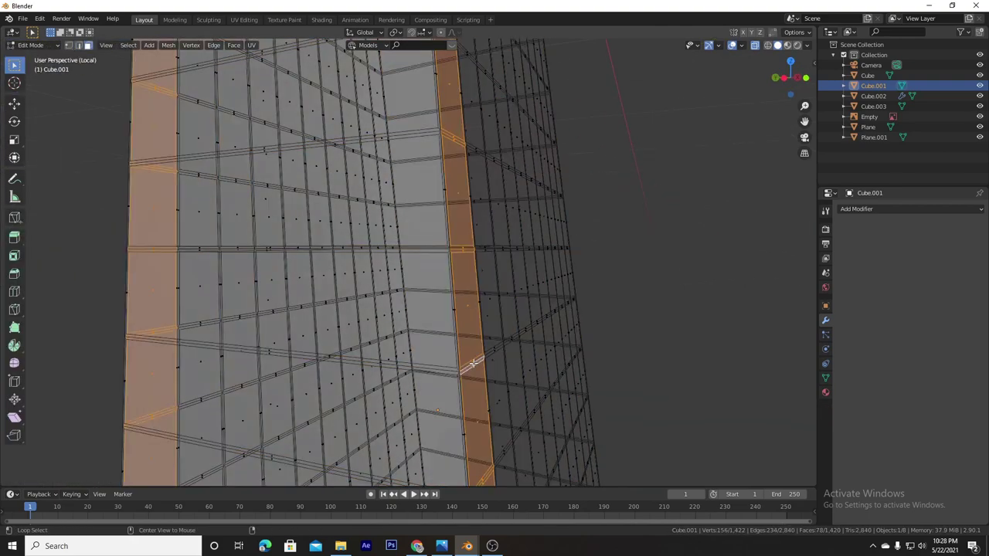
{"action": "mouse_move", "coordinate": [493, 351]}
{"action": "middle_mouse_down"}
{"action": "mouse_move", "coordinate": [357, 289]}
{"action": "mouse_move", "coordinate": [612, 233]}
{"action": "mouse_move", "coordinate": [529, 327]}
{"action": "mouse_move", "coordinate": [320, 328]}
{"action": "mouse_move", "coordinate": [401, 325]}
{"action": "middle_mouse_up"}
{"action": "left_click", "coordinate": [357, 289]}
{"action": "left_click", "coordinate": [529, 327], "text": "ctrl"}
Add a plane to the grid mesh and stand it upright at 90 degrees on X.
{"action": "key", "text": "Tab"}
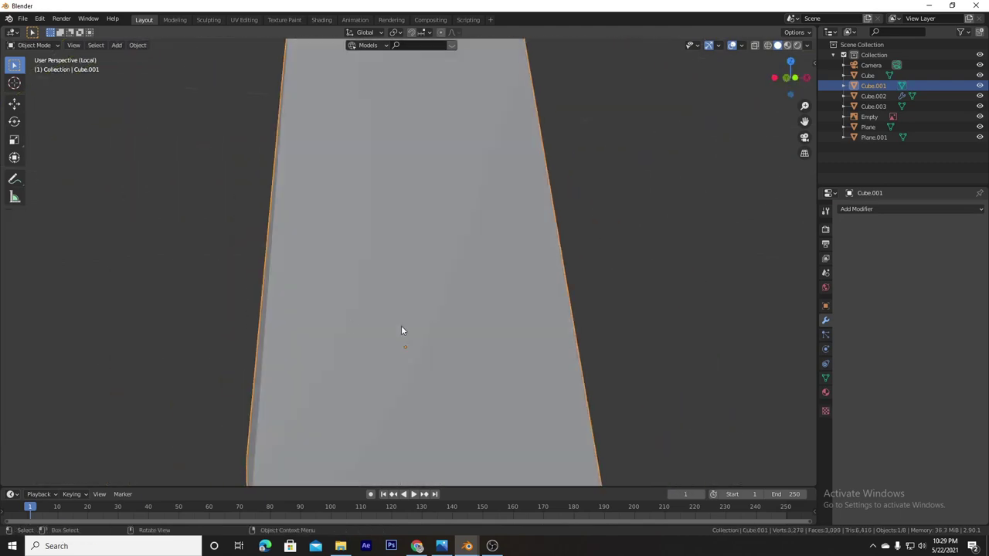
{"action": "key", "text": "Tab"}
{"action": "scroll", "coordinate": [401, 325], "scroll_direction": "down", "scroll_amount": 3}
{"action": "key", "text": "shift+a"}
{"action": "key", "text": "Escape"}
{"action": "key", "text": "shift+a"}
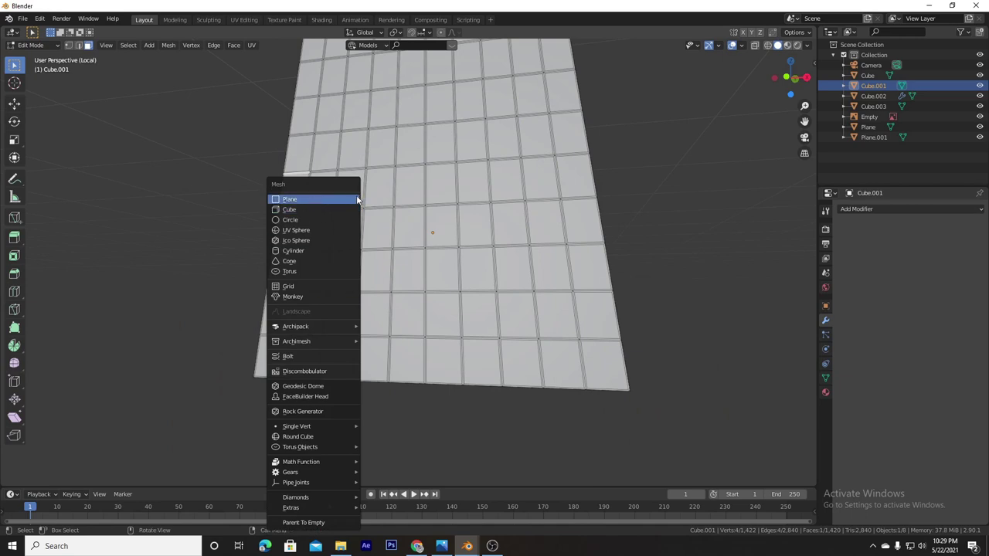
{"action": "left_click", "coordinate": [358, 199]}
{"action": "key", "text": "r"}
{"action": "key", "text": "x"}
{"action": "key", "text": "Return"}
{"action": "middle_click_drag", "start_coordinate": [556, 242], "coordinate": [641, 295]}
Attempt to scale the plane, then try and dismiss the face and Separate menus.
{"action": "key", "text": "s"}
{"action": "key", "text": "z"}
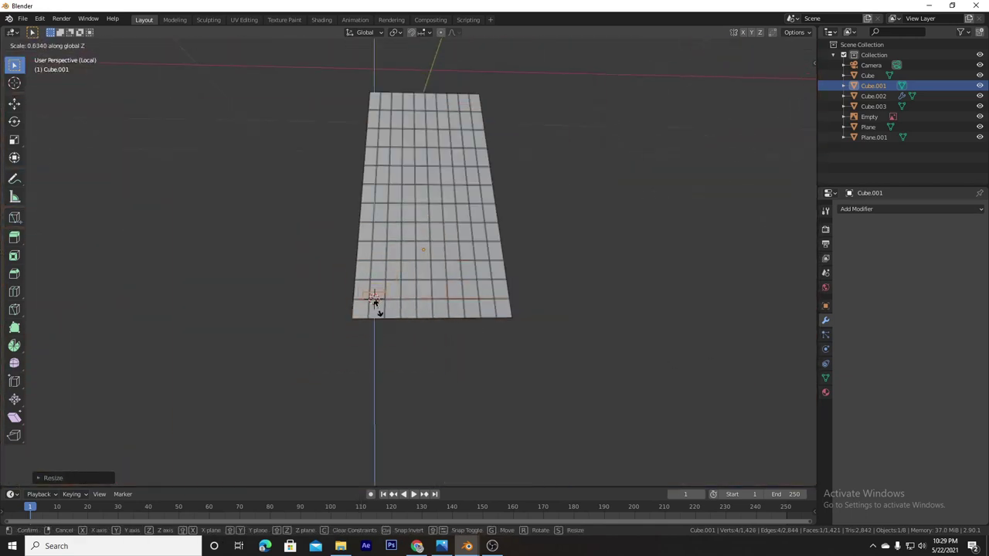
{"action": "key", "text": "Escape"}
{"action": "key", "text": "s"}
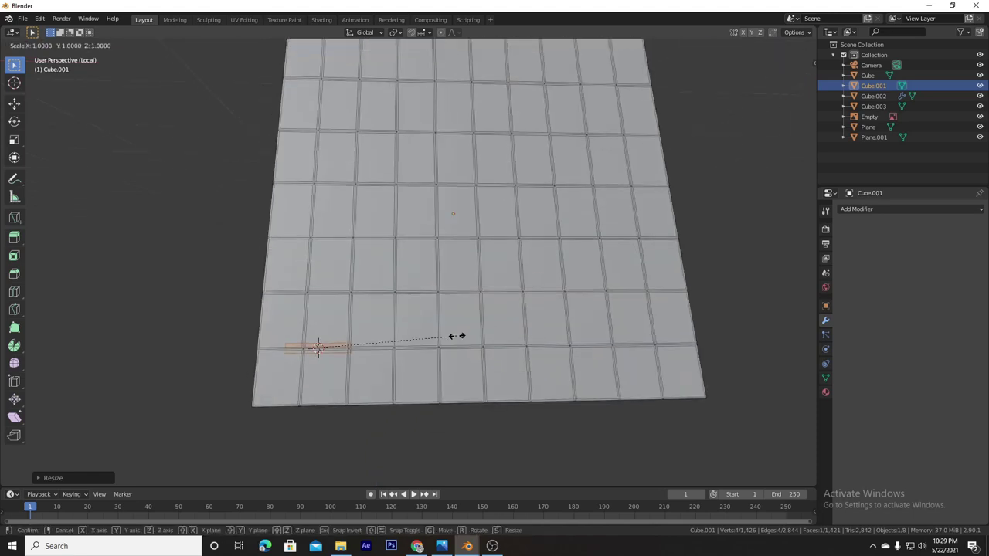
{"action": "right_click", "coordinate": [391, 353]}
{"action": "right_click", "coordinate": [340, 348]}
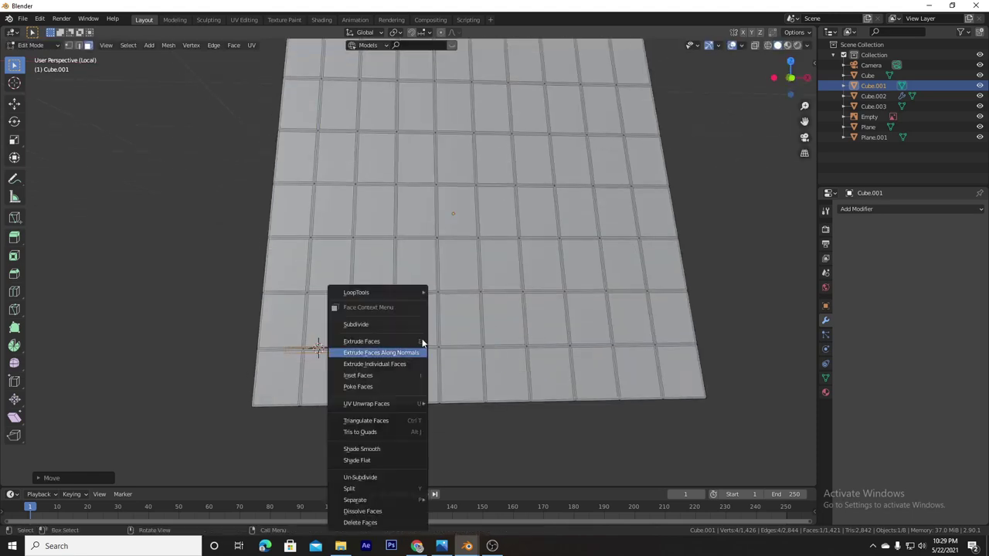
{"action": "key", "text": "Escape"}
{"action": "key", "text": "p"}
{"action": "key", "text": "Escape"}
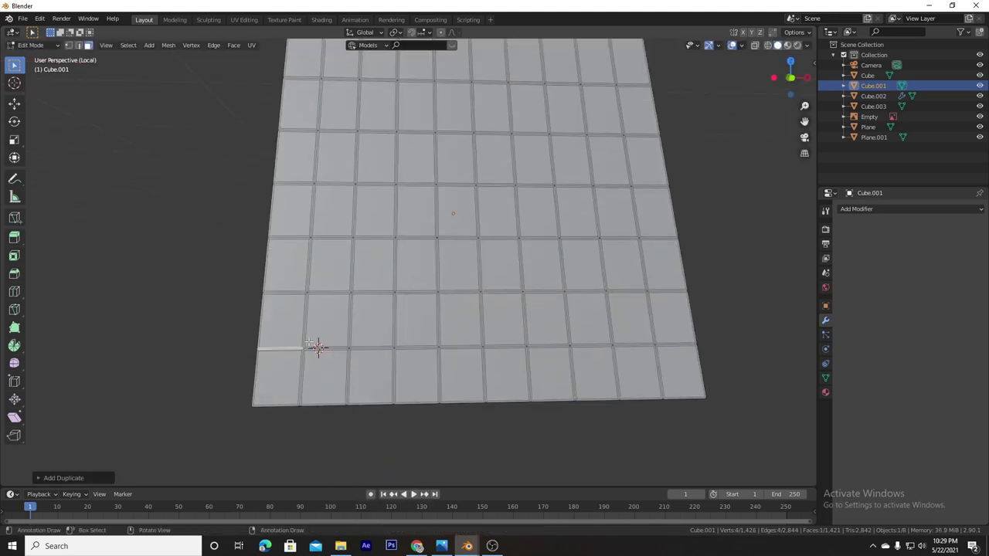
Duplicate the selected row, slide it along X, and refine the face selection.
{"action": "key", "text": "shift+d"}
{"action": "key", "text": "x"}
{"action": "key", "text": "x"}
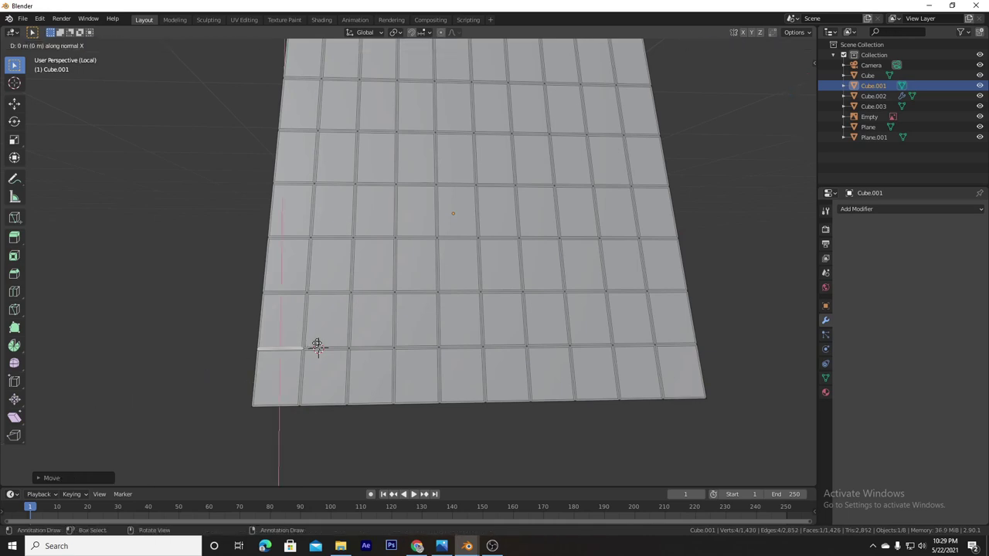
{"action": "left_click", "coordinate": [787, 330]}
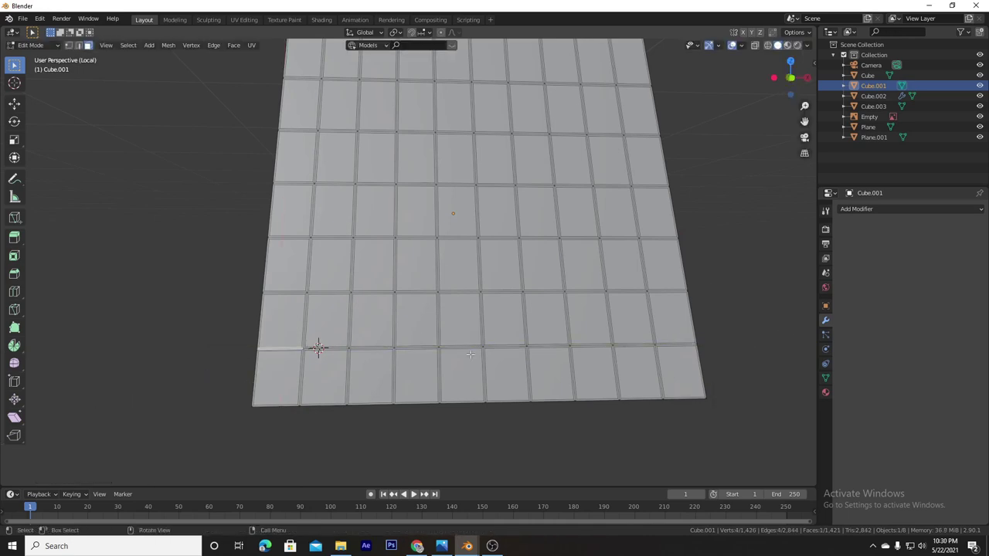
{"action": "mouse_move", "coordinate": [470, 354]}
{"action": "middle_mouse_down"}
{"action": "mouse_move", "coordinate": [506, 354]}
{"action": "mouse_move", "coordinate": [390, 354]}
{"action": "middle_mouse_up"}
{"action": "key", "text": "shift+a"}
{"action": "key", "text": "Escape"}
{"action": "key", "text": "ctrl+z"}
{"action": "key", "text": "ctrl+z"}
{"action": "key", "text": "ctrl+shift+z"}
{"action": "left_click", "coordinate": [431, 352], "text": "shift"}
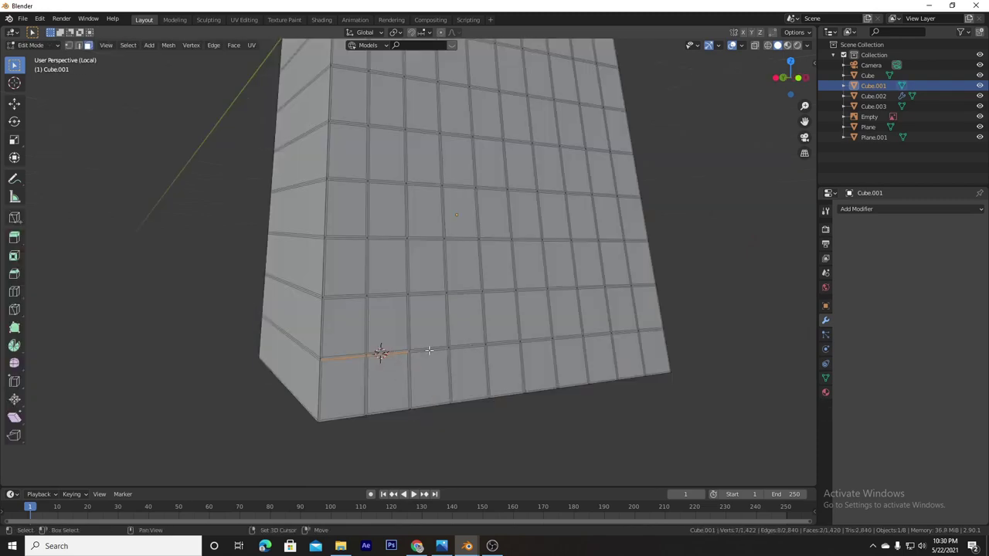
{"action": "scroll", "coordinate": [541, 369], "scroll_direction": "up", "scroll_amount": 5}
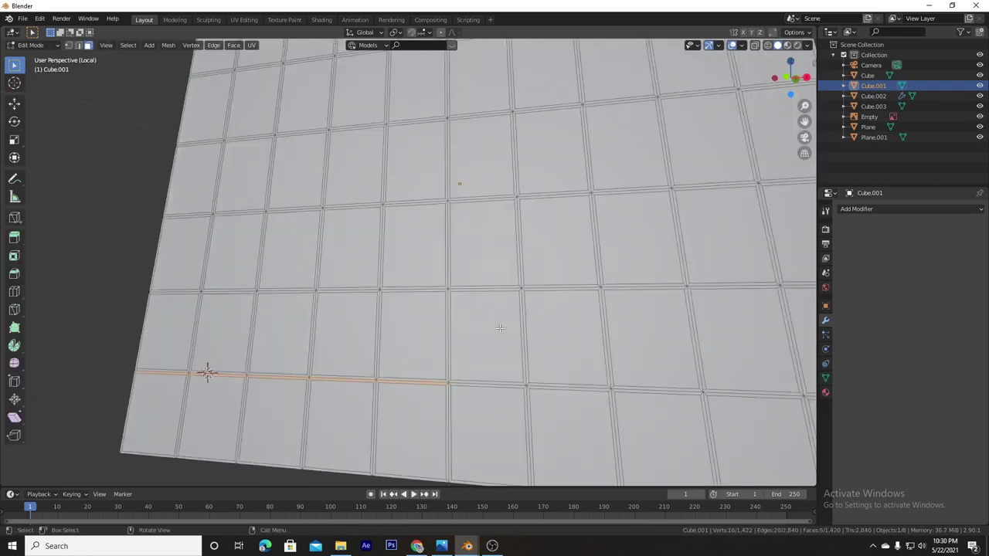
{"action": "middle_click_drag", "start_coordinate": [347, 332], "coordinate": [299, 308]}
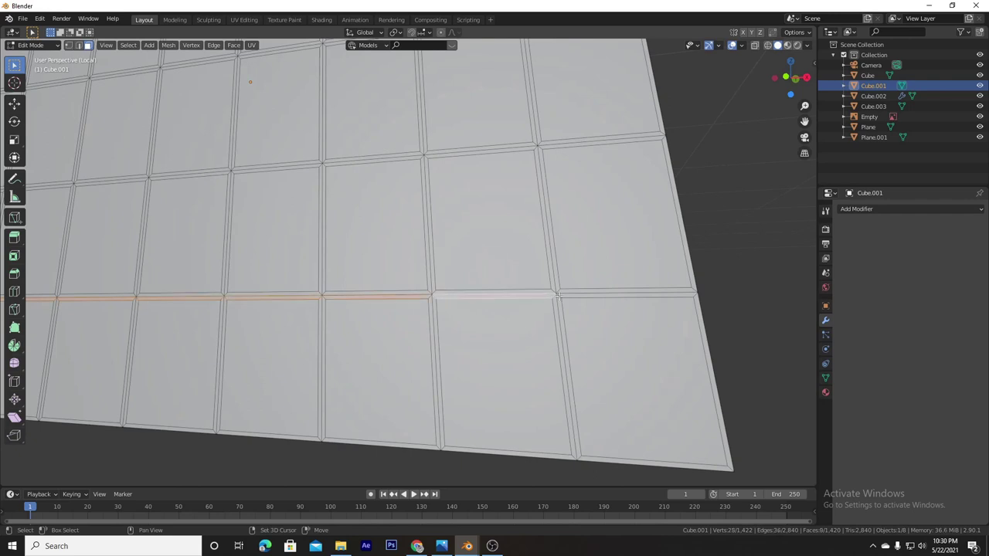
Extrude the Cube.004 strip into a thin bar, then check it from the front view.
{"action": "scroll", "coordinate": [453, 289], "scroll_direction": "down", "scroll_amount": 4}
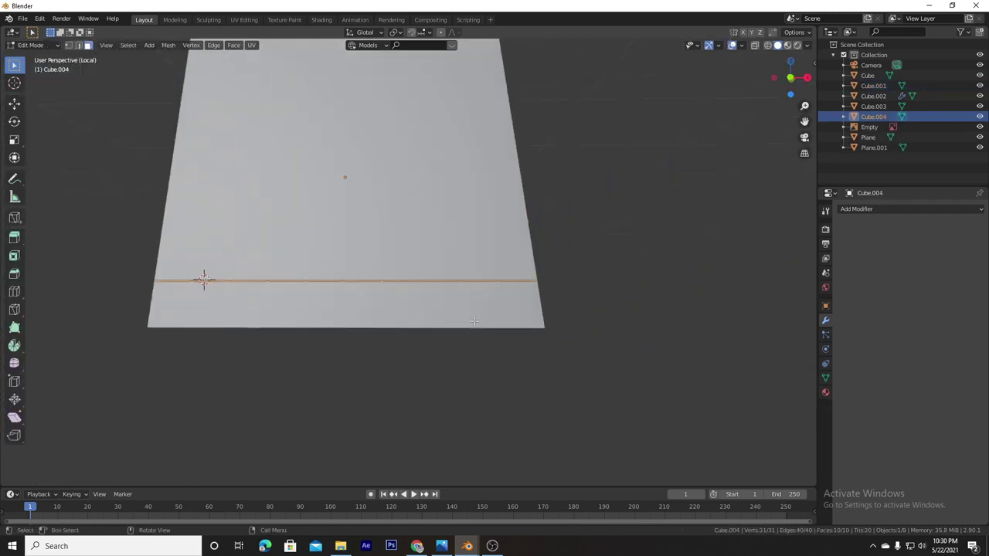
{"action": "key", "text": "e"}
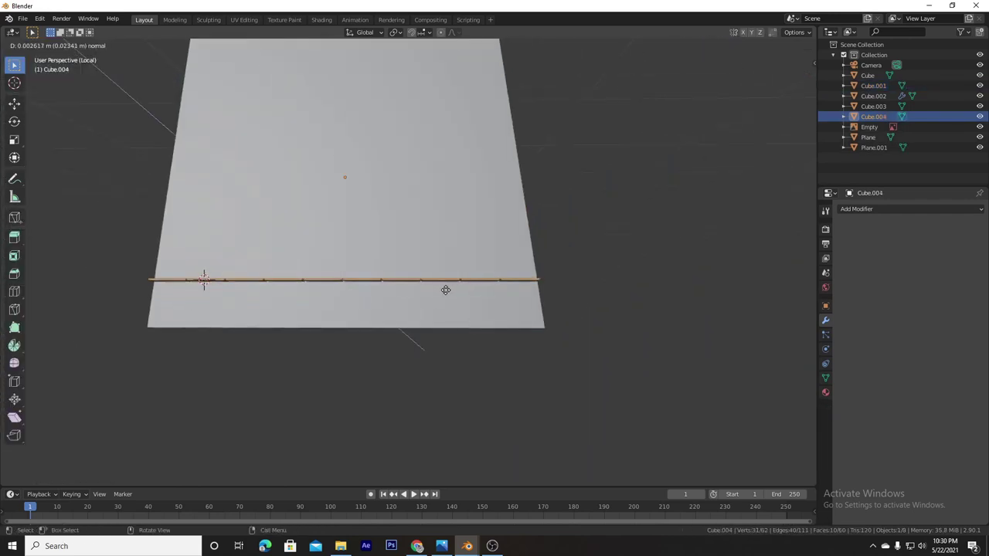
{"action": "left_click", "coordinate": [446, 291]}
{"action": "mouse_move", "coordinate": [446, 290]}
{"action": "middle_mouse_down"}
{"action": "mouse_move", "coordinate": [513, 278]}
{"action": "mouse_move", "coordinate": [286, 338]}
{"action": "mouse_move", "coordinate": [279, 237]}
{"action": "mouse_move", "coordinate": [231, 275]}
{"action": "middle_mouse_up"}
{"action": "key", "text": "Tab"}
{"action": "key", "text": "KP_1"}
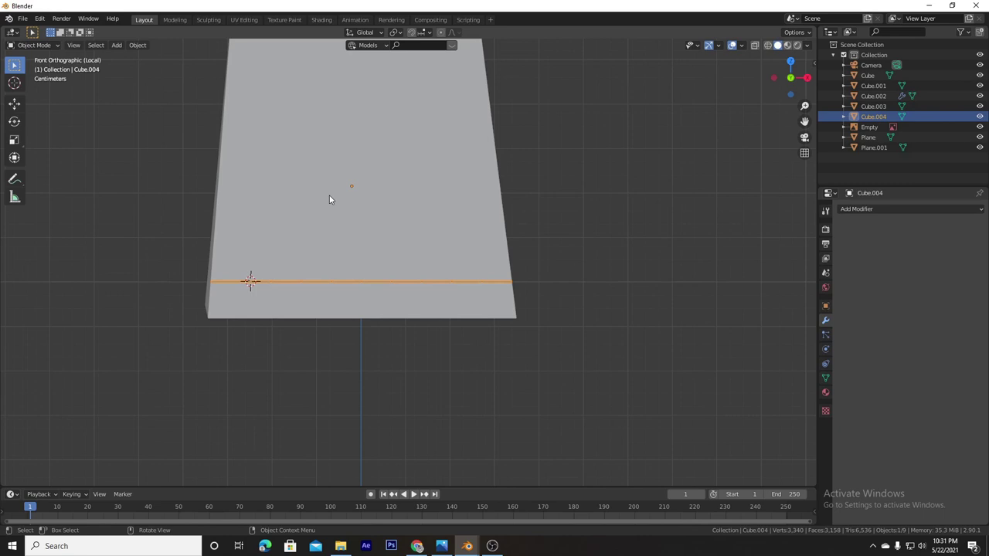
Narrow the Cube.004 strip along X and place a narrower copy higher on the panel.
{"action": "key", "text": "s"}
{"action": "key", "text": "x"}
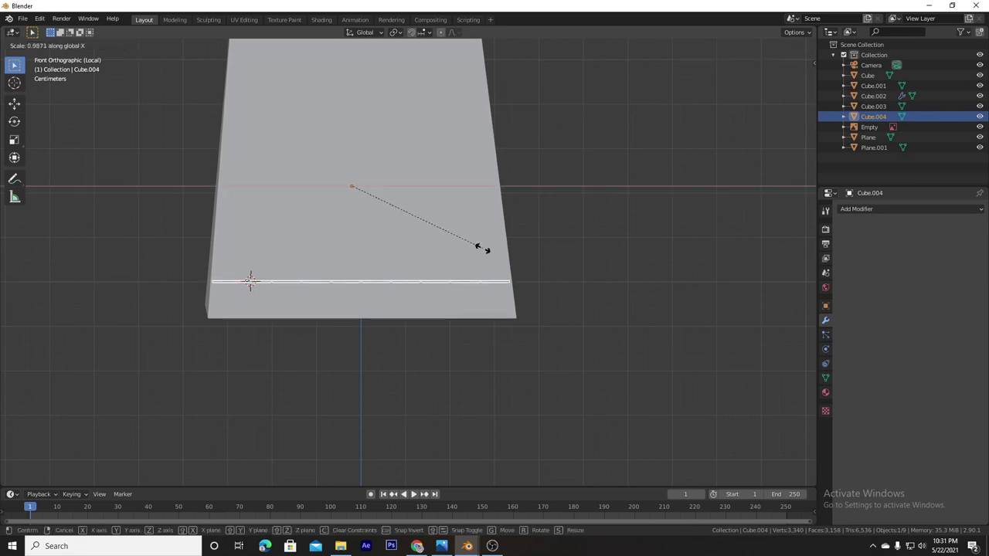
{"action": "left_click", "coordinate": [484, 251]}
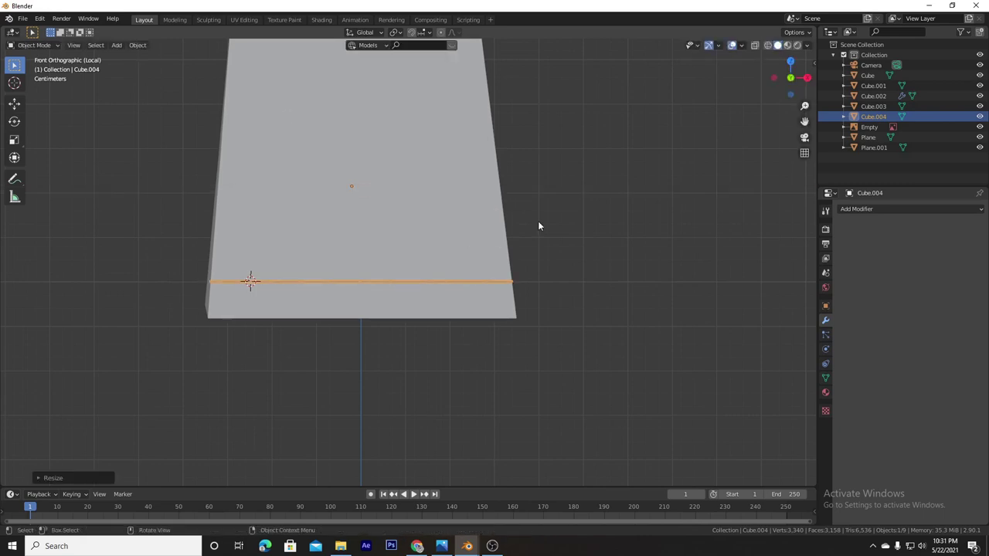
{"action": "left_click", "coordinate": [538, 221]}
{"action": "middle_click_drag", "start_coordinate": [538, 221], "coordinate": [456, 287]}
{"action": "key", "text": "shift+d"}
{"action": "left_click", "coordinate": [456, 230]}
{"action": "key", "text": "s"}
{"action": "key", "text": "x"}
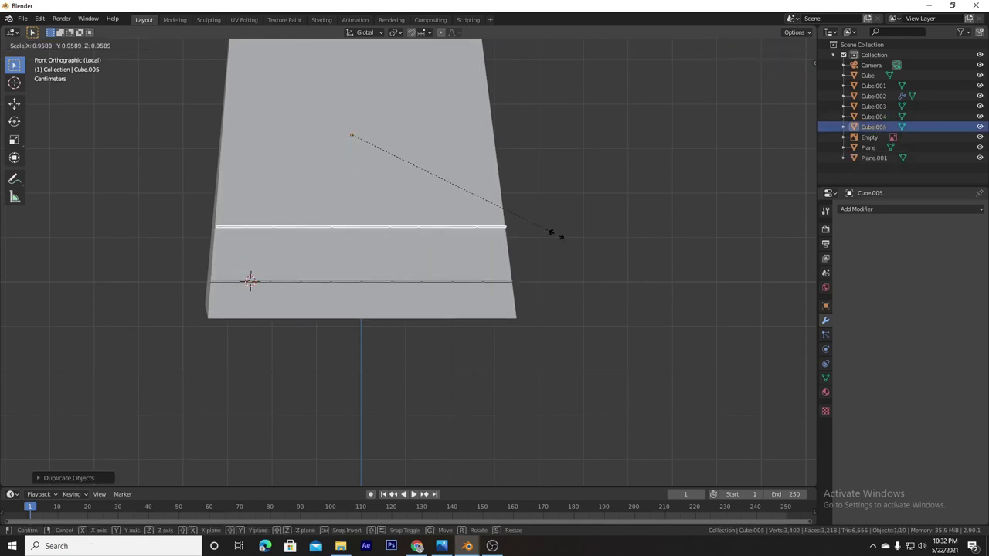
{"action": "left_click", "coordinate": [541, 217]}
Add two more resized strip copies further up the panel, through Cube.007.
{"action": "key", "text": "shift+d"}
{"action": "left_click", "coordinate": [541, 139]}
{"action": "key", "text": "s"}
{"action": "left_click", "coordinate": [541, 159]}
{"action": "middle_click_drag", "start_coordinate": [541, 147], "coordinate": [532, 253], "text": "shift"}
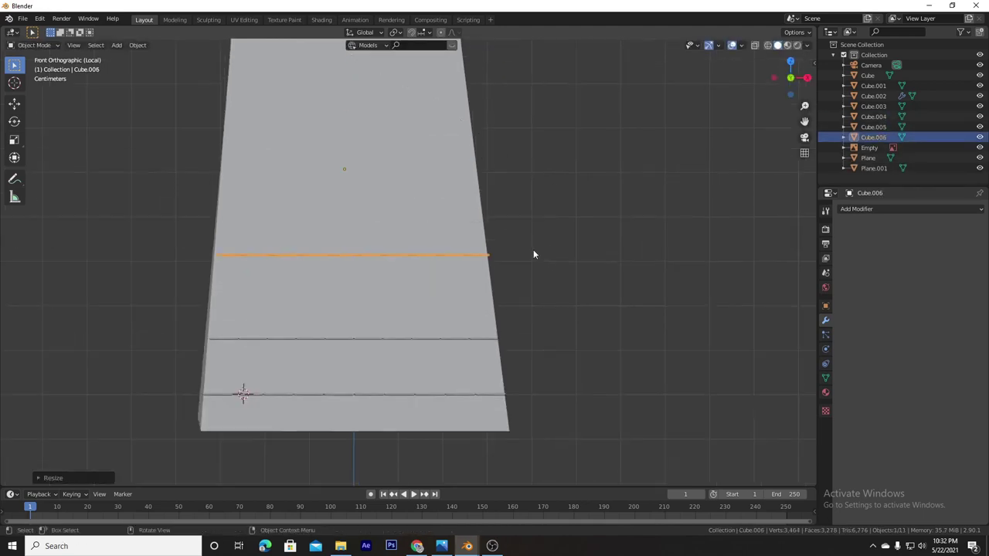
{"action": "key", "text": "shift+d"}
{"action": "left_click", "coordinate": [529, 216]}
{"action": "key", "text": "s"}
{"action": "left_click", "coordinate": [513, 222]}
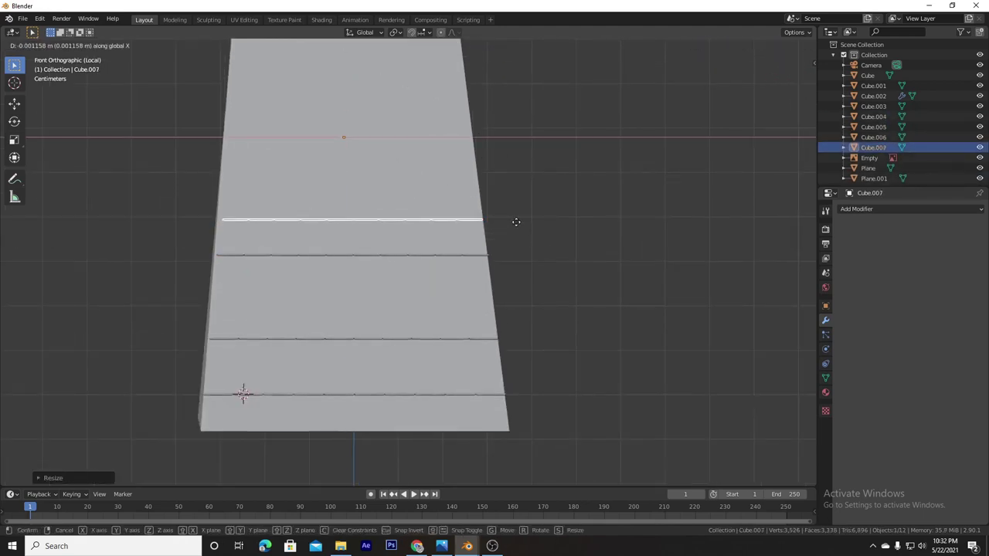
Duplicate the strip as Cube.008 higher up, resize it, and reselect the top strip.
{"action": "key", "text": "shift+d"}
{"action": "left_click", "coordinate": [504, 149]}
{"action": "key", "text": "s"}
{"action": "left_click", "coordinate": [516, 181]}
{"action": "left_click", "coordinate": [464, 219]}
{"action": "key", "text": "g"}
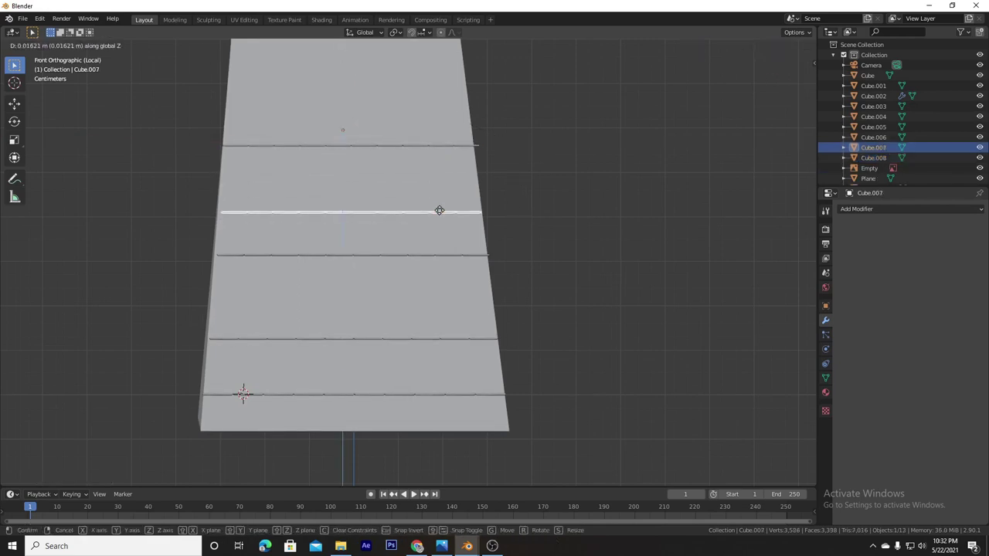
{"action": "left_click", "coordinate": [439, 210]}
{"action": "left_click", "coordinate": [426, 256]}
{"action": "key", "text": "g"}
{"action": "middle_click_drag", "start_coordinate": [397, 149], "coordinate": [411, 234], "text": "shift"}
{"action": "left_click", "coordinate": [417, 226]}
Add Cube.009 and Cube.010 near the top of the panel, each resized to fit.
{"action": "key", "text": "shift+d"}
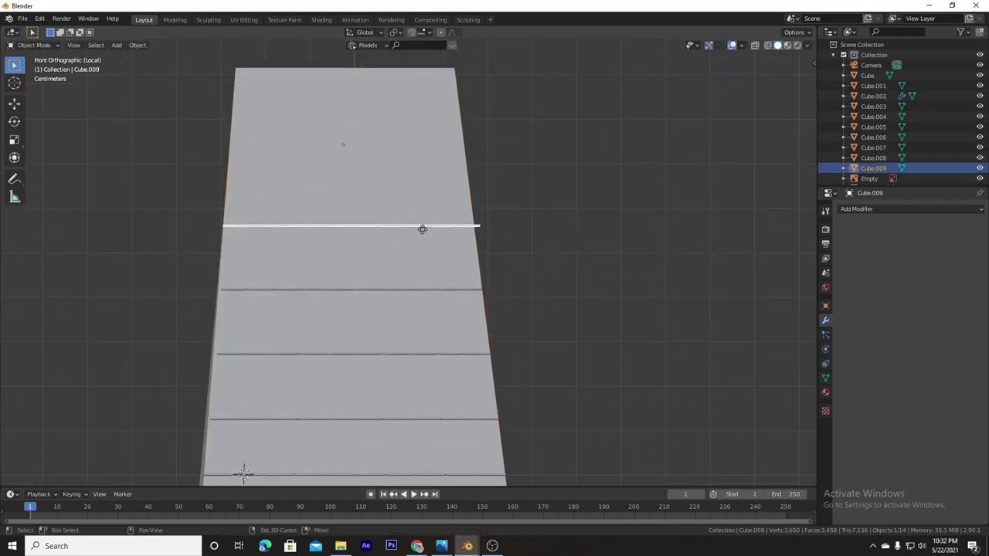
{"action": "left_click", "coordinate": [530, 156]}
{"action": "key", "text": "s"}
{"action": "left_click", "coordinate": [521, 154]}
{"action": "key", "text": "shift+d"}
{"action": "left_click", "coordinate": [519, 99]}
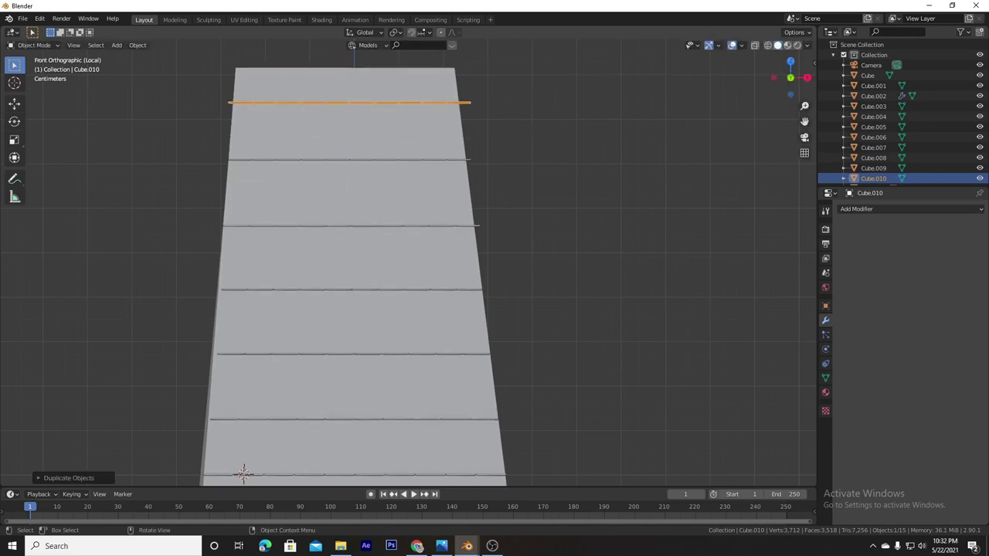
{"action": "key", "text": "s"}
{"action": "left_click", "coordinate": [549, 139]}
{"action": "mouse_move", "coordinate": [549, 139]}
{"action": "middle_mouse_down"}
{"action": "mouse_move", "coordinate": [647, 189]}
{"action": "mouse_move", "coordinate": [627, 201]}
{"action": "middle_mouse_up"}
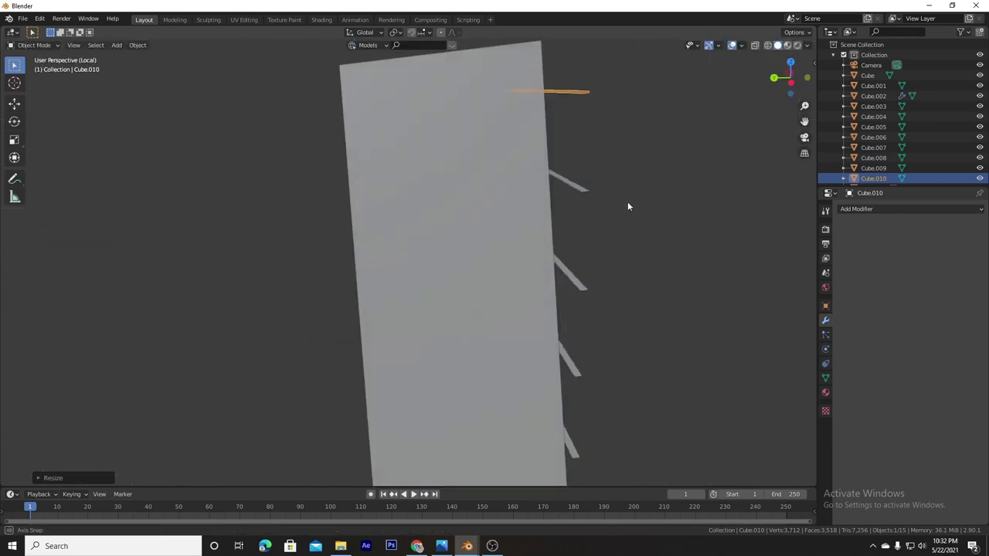
In Right Orthographic view, slide the top three strips along Y flush with the facade.
{"action": "key", "text": "KP_3"}
{"action": "key", "text": "g"}
{"action": "key", "text": "y"}
{"action": "left_click", "coordinate": [649, 205]}
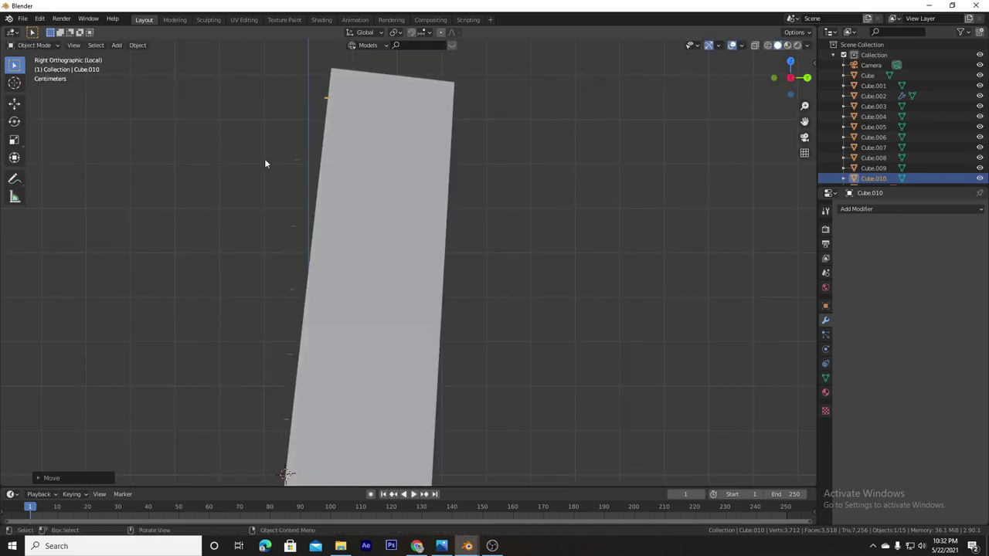
{"action": "left_click", "coordinate": [265, 160]}
{"action": "key", "text": "g"}
{"action": "key", "text": "y"}
{"action": "left_click", "coordinate": [312, 160]}
{"action": "left_click", "coordinate": [309, 228]}
{"action": "key", "text": "g"}
{"action": "key", "text": "y"}
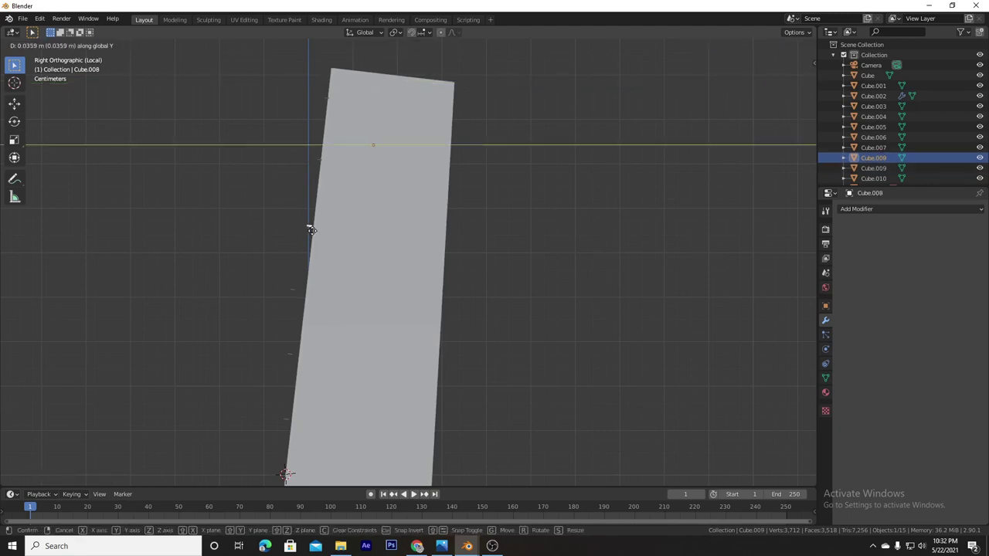
{"action": "left_click", "coordinate": [313, 231]}
Slide the lower strips down to Cube.005 flush, then exit local view to the front.
{"action": "left_click", "coordinate": [303, 290]}
{"action": "left_click", "coordinate": [314, 291]}
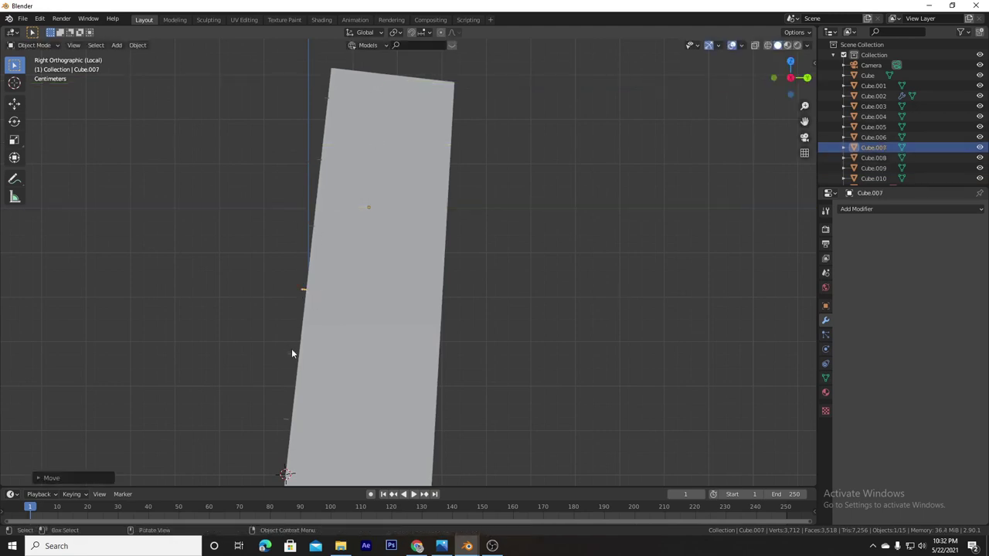
{"action": "left_click", "coordinate": [291, 348]}
{"action": "key", "text": "g"}
{"action": "key", "text": "y"}
{"action": "left_click", "coordinate": [315, 335]}
{"action": "left_click", "coordinate": [318, 358]}
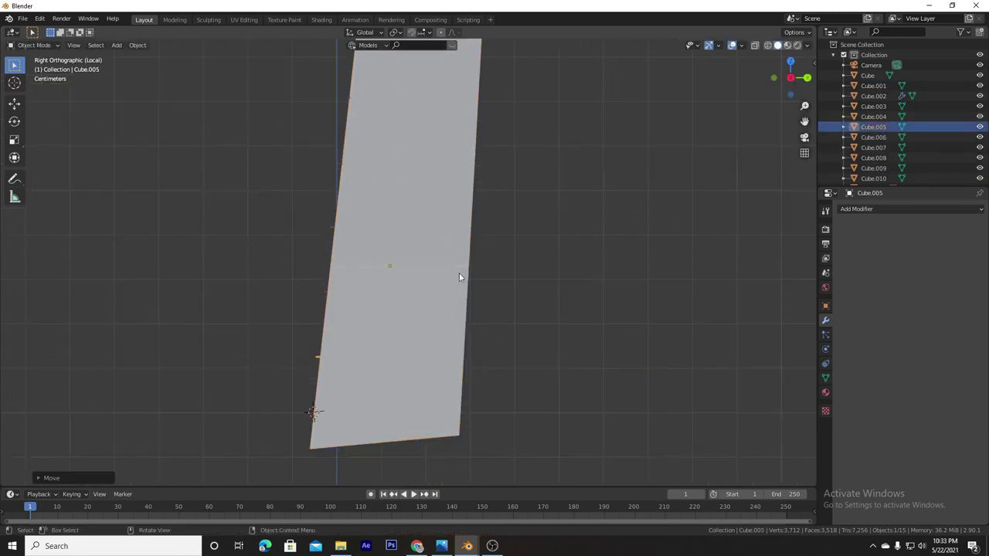
{"action": "key", "text": "KP_Divide"}
{"action": "mouse_move", "coordinate": [413, 252]}
{"action": "middle_mouse_down"}
{"action": "mouse_move", "coordinate": [648, 242]}
{"action": "mouse_move", "coordinate": [676, 223]}
{"action": "middle_mouse_up"}
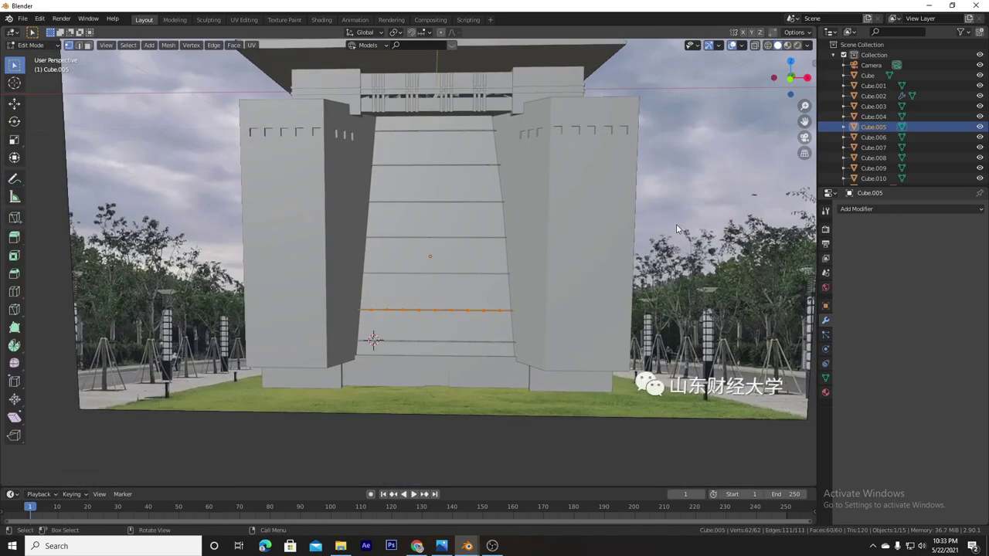
Add a scaled plane and place it beneath the building as the base.
{"action": "left_click", "coordinate": [664, 263]}
{"action": "mouse_move", "coordinate": [641, 322]}
{"action": "middle_mouse_down"}
{"action": "mouse_move", "coordinate": [555, 331]}
{"action": "mouse_move", "coordinate": [633, 333]}
{"action": "mouse_move", "coordinate": [541, 324]}
{"action": "mouse_move", "coordinate": [410, 375]}
{"action": "middle_mouse_up"}
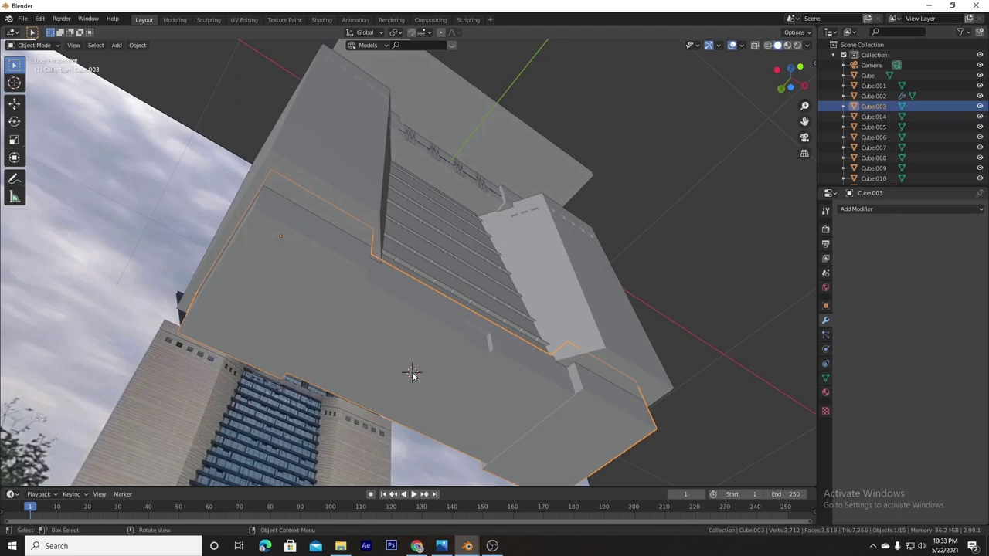
{"action": "key", "text": "shift+a"}
{"action": "left_click", "coordinate": [502, 26]}
{"action": "middle_click_drag", "start_coordinate": [502, 232], "coordinate": [592, 265]}
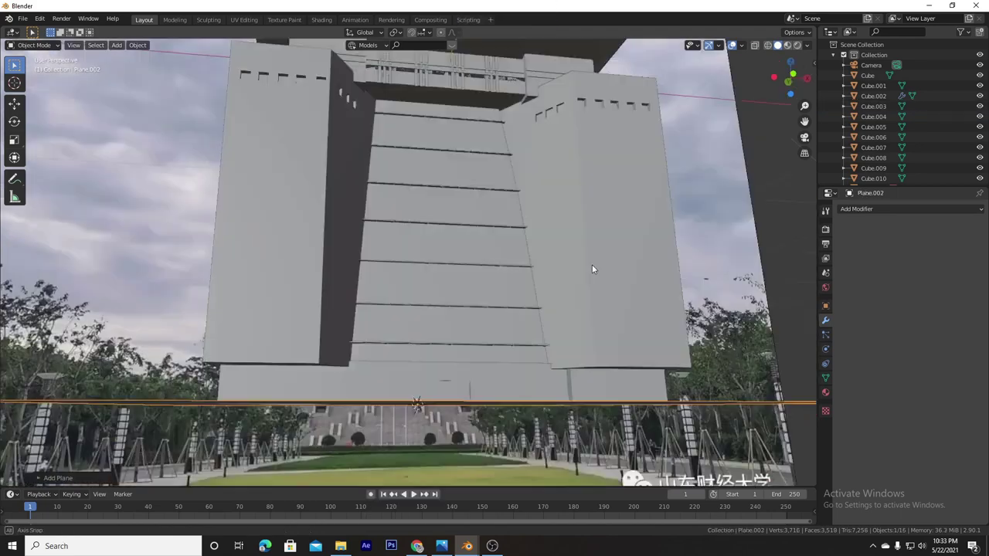
{"action": "scroll", "coordinate": [592, 264], "scroll_direction": "up", "scroll_amount": 2}
{"action": "key", "text": "s"}
{"action": "left_click", "coordinate": [612, 319]}
{"action": "key", "text": "g"}
{"action": "left_click", "coordinate": [435, 295]}
{"action": "mouse_move", "coordinate": [434, 295]}
{"action": "middle_mouse_down"}
{"action": "mouse_move", "coordinate": [459, 317]}
{"action": "mouse_move", "coordinate": [637, 339]}
{"action": "middle_mouse_up"}
Extrude the base plane's front edge into three stair steps.
{"action": "key", "text": "Tab"}
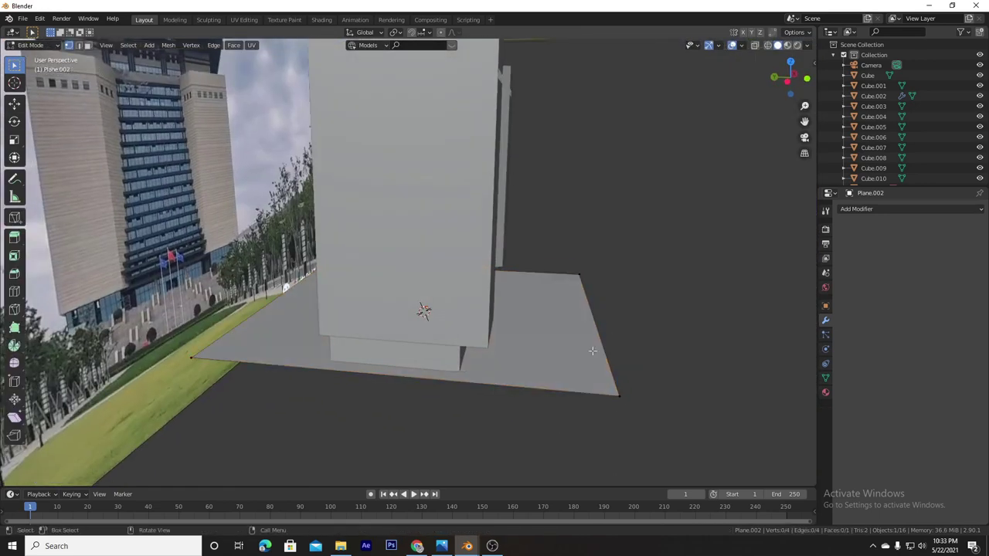
{"action": "key", "text": "e"}
{"action": "key", "text": "z"}
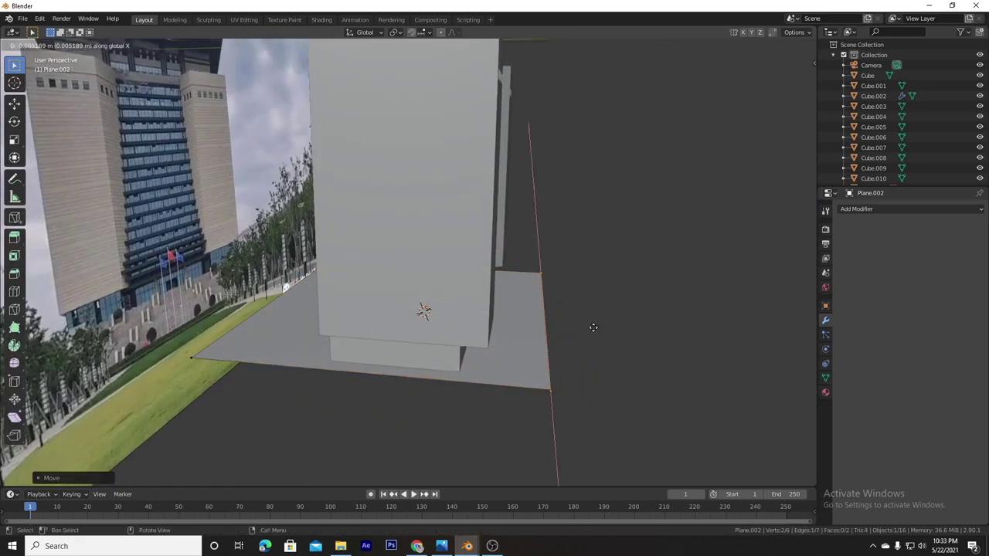
{"action": "left_click", "coordinate": [597, 339]}
{"action": "middle_click_drag", "start_coordinate": [597, 339], "coordinate": [622, 378]}
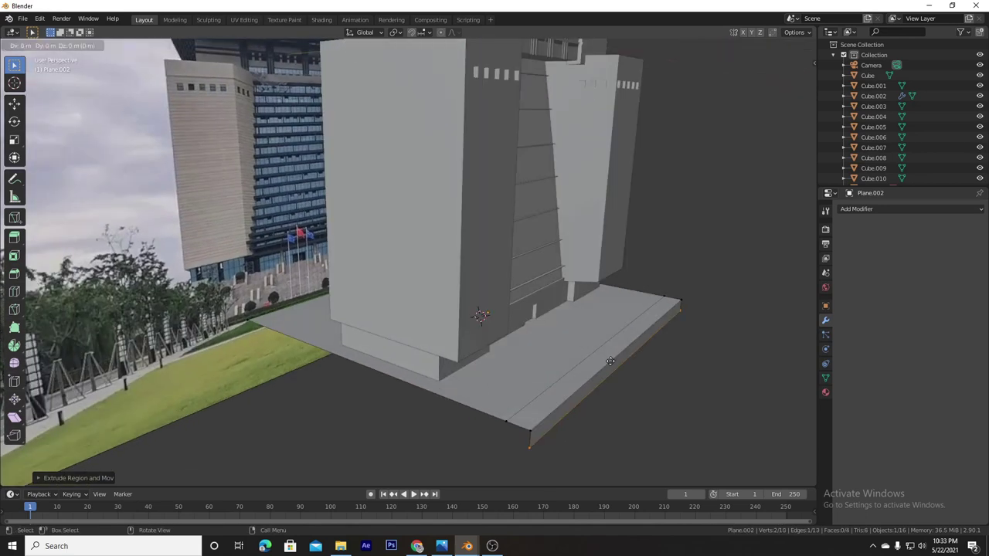
{"action": "key", "text": "e"}
{"action": "left_click", "coordinate": [637, 384]}
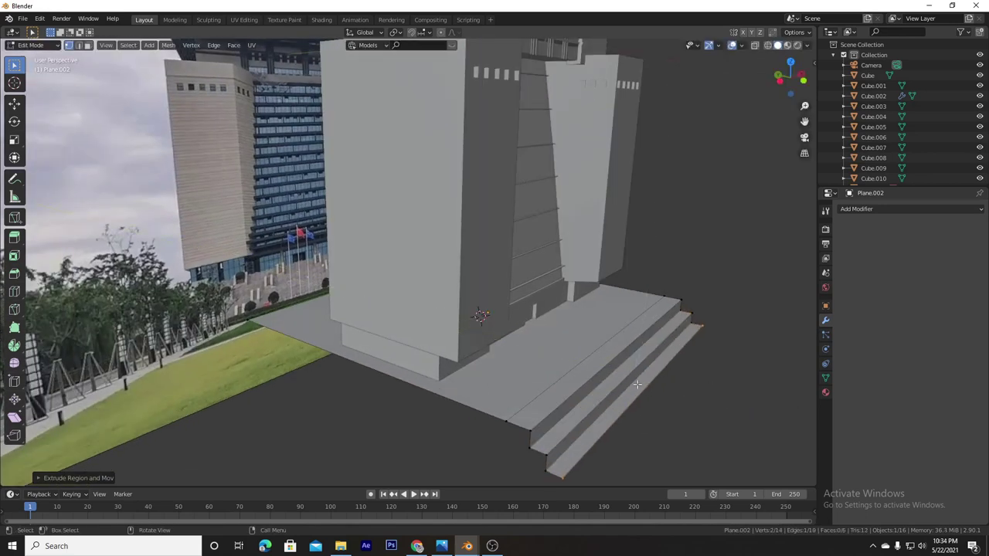
{"action": "key", "text": "e"}
{"action": "key", "text": "z"}
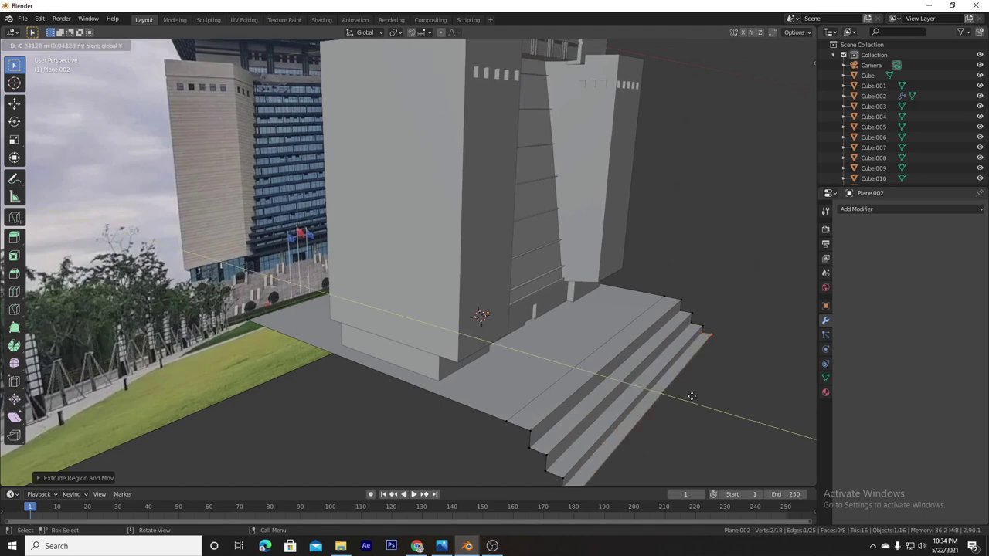
{"action": "left_click", "coordinate": [704, 412]}
{"action": "middle_click_drag", "start_coordinate": [704, 413], "coordinate": [474, 312]}
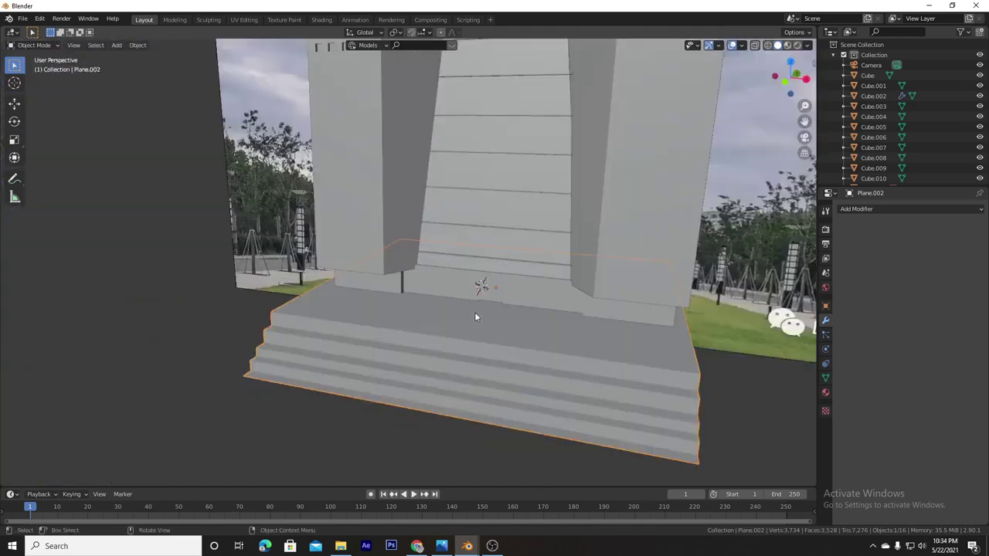
{"action": "key", "text": "Tab"}
Add a second scaled plane and extrude it into a thick slab.
{"action": "key", "text": "shift+a"}
{"action": "left_click", "coordinate": [432, 55]}
{"action": "key", "text": "s"}
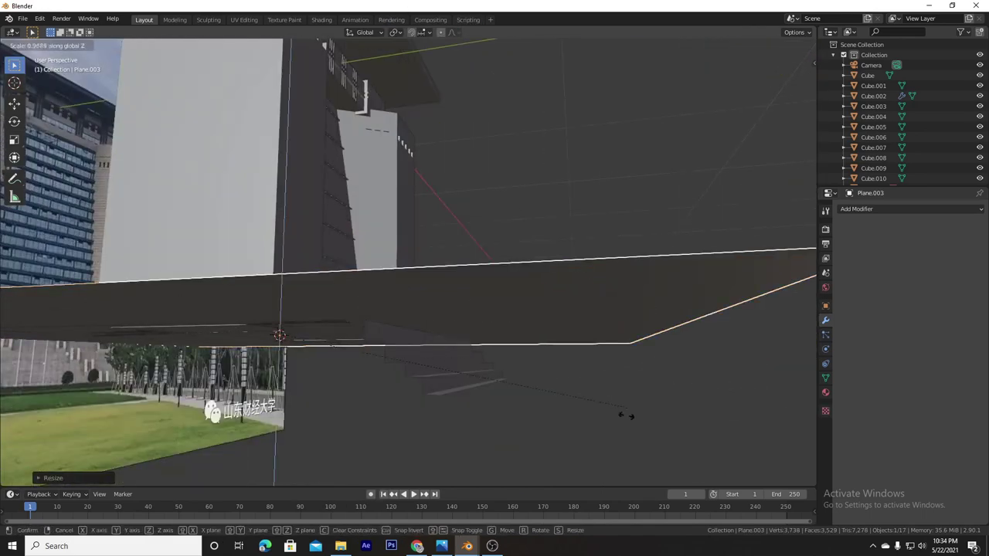
{"action": "left_click", "coordinate": [578, 332]}
{"action": "key", "text": "KP_1"}
{"action": "middle_click_drag", "start_coordinate": [364, 368], "coordinate": [499, 105]}
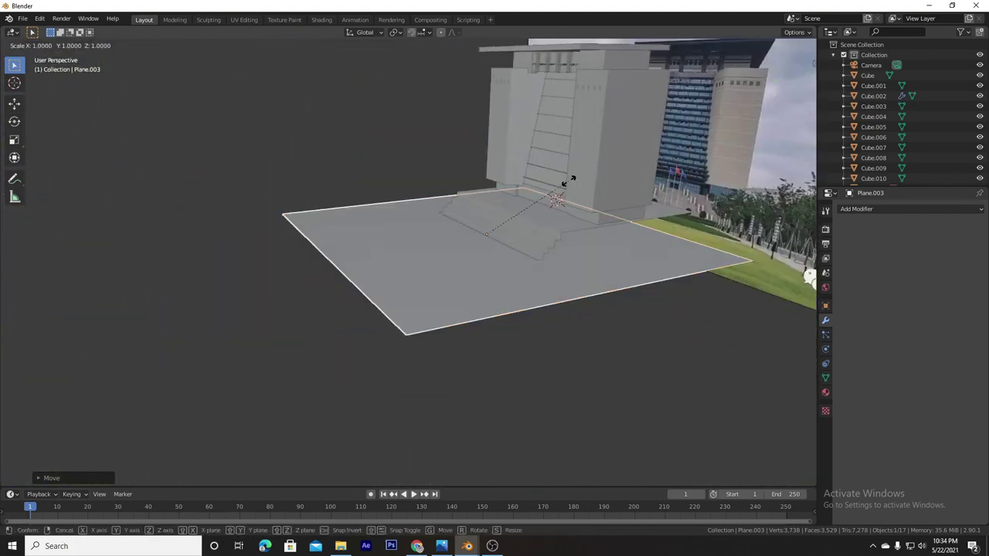
{"action": "mouse_move", "coordinate": [499, 106]}
{"action": "middle_mouse_down"}
{"action": "mouse_move", "coordinate": [563, 216]}
{"action": "mouse_move", "coordinate": [450, 289]}
{"action": "middle_mouse_up"}
{"action": "scroll", "coordinate": [548, 193], "scroll_direction": "down", "scroll_amount": 5}
{"action": "key", "text": "Tab"}
{"action": "key", "text": "e"}
{"action": "left_click", "coordinate": [567, 237]}
{"action": "key", "text": "Tab"}
Add a large ground plane and reposition the camera to frame the building.
{"action": "key", "text": "shift+a"}
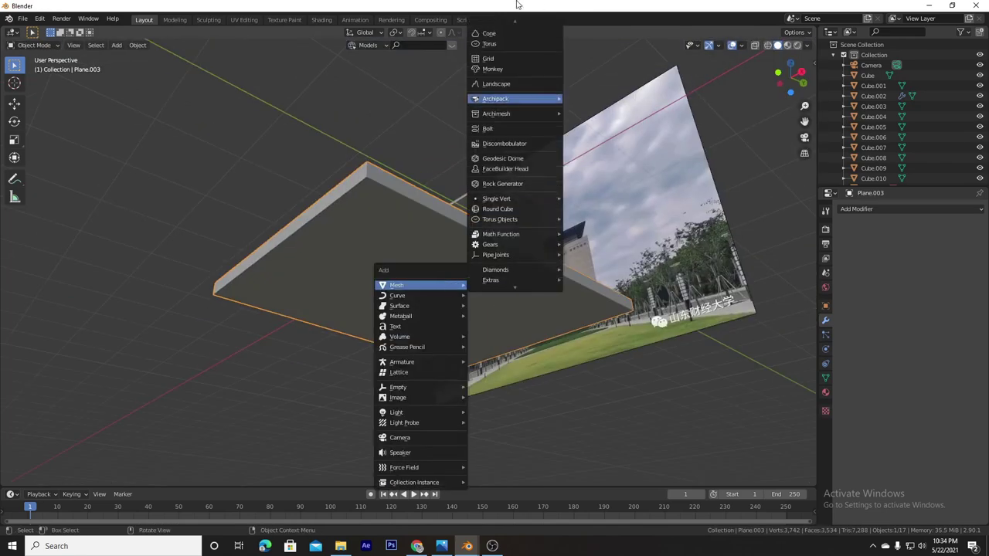
{"action": "left_click", "coordinate": [490, 26]}
{"action": "key", "text": "s"}
{"action": "middle_click_drag", "start_coordinate": [489, 26], "coordinate": [395, 241]}
{"action": "key", "text": "KP_0"}
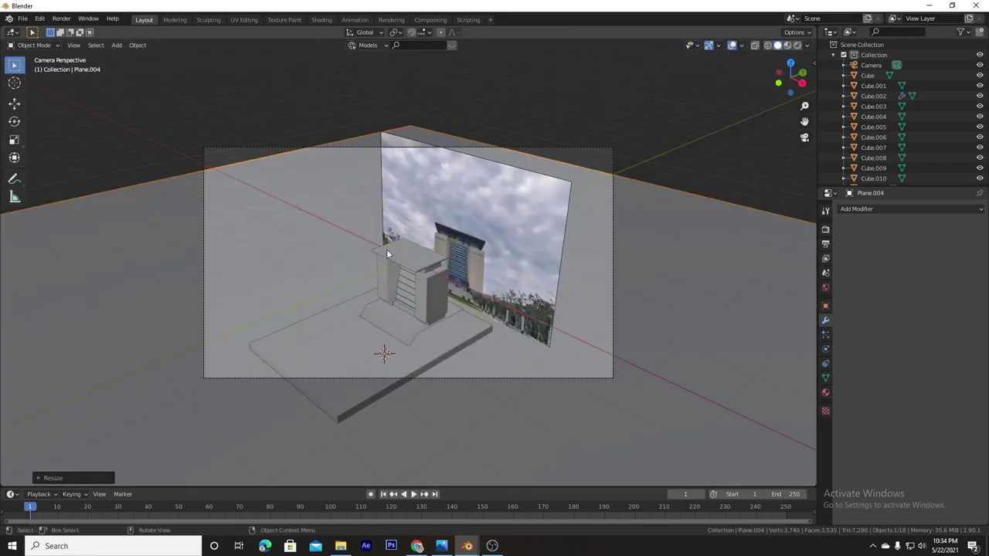
{"action": "left_click", "coordinate": [871, 65]}
{"action": "key", "text": "g"}
{"action": "left_click", "coordinate": [504, 205]}
{"action": "middle_click_drag", "start_coordinate": [503, 204], "coordinate": [510, 192]}
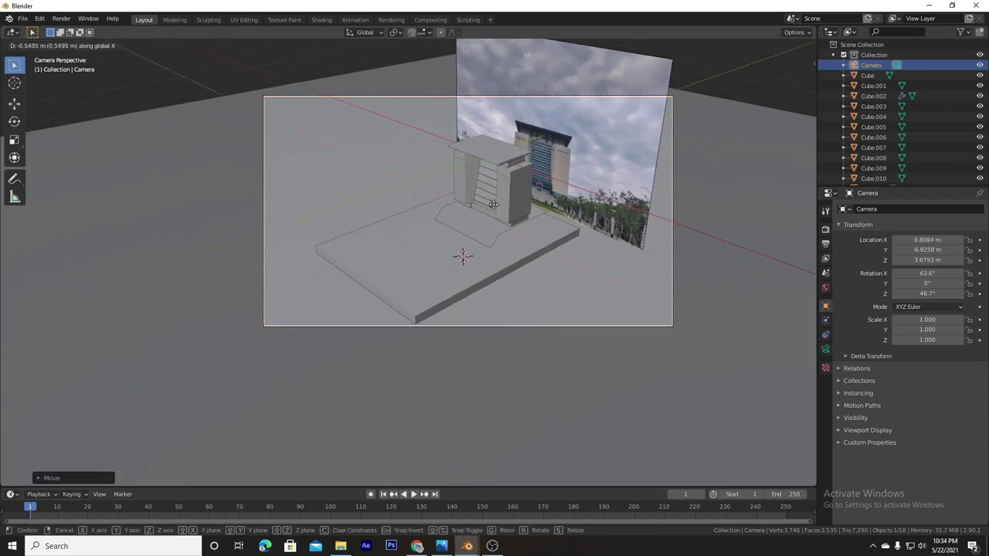
{"action": "left_click", "coordinate": [510, 192]}
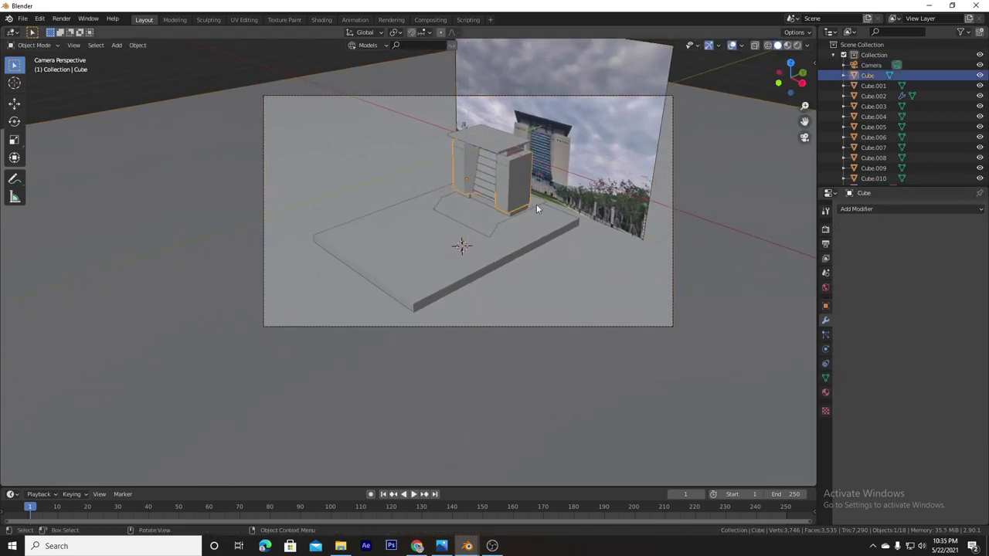
Adjust the plinth by moving one of its faces front-to-back along Y.
{"action": "key", "text": "Tab"}
{"action": "middle_click_drag", "start_coordinate": [536, 207], "coordinate": [463, 270]}
{"action": "left_click", "coordinate": [570, 321]}
{"action": "key", "text": "r"}
{"action": "key", "text": "z"}
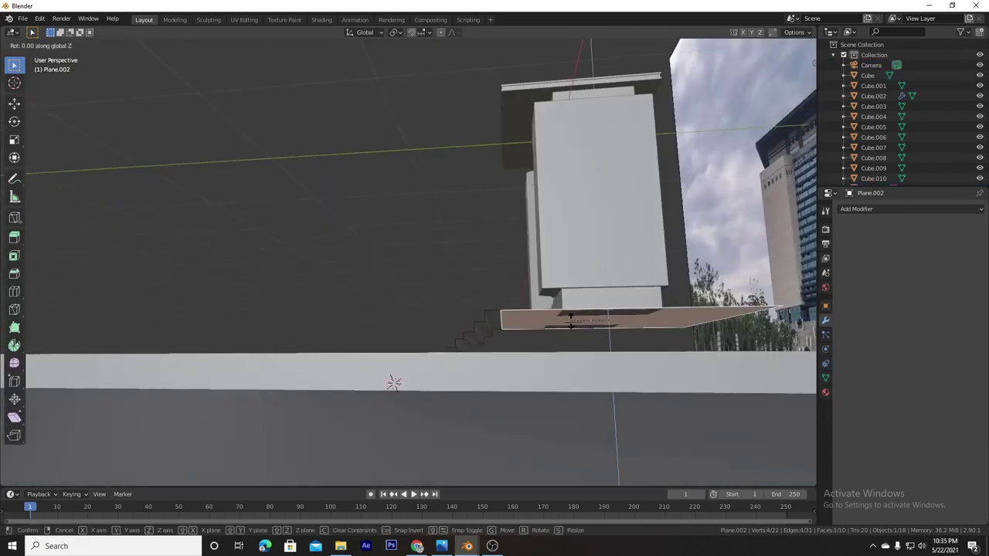
{"action": "right_click", "coordinate": [570, 320]}
{"action": "mouse_move", "coordinate": [568, 332]}
{"action": "middle_mouse_down"}
{"action": "mouse_move", "coordinate": [563, 349]}
{"action": "mouse_move", "coordinate": [591, 336]}
{"action": "mouse_move", "coordinate": [591, 369]}
{"action": "middle_mouse_up"}
{"action": "key", "text": "Tab"}
{"action": "mouse_move", "coordinate": [662, 302]}
{"action": "middle_mouse_down"}
{"action": "mouse_move", "coordinate": [534, 302]}
{"action": "mouse_move", "coordinate": [523, 349]}
{"action": "middle_mouse_up"}
{"action": "key", "text": "Tab"}
{"action": "left_click", "coordinate": [523, 349]}
{"action": "key", "text": "g"}
{"action": "key", "text": "y"}
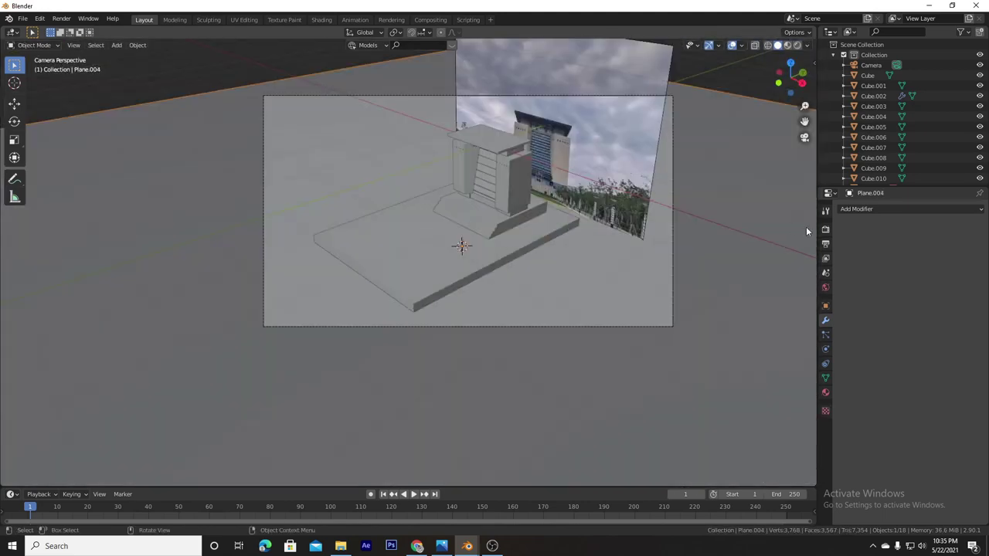
Keep Eevee as the render engine in the render settings.
{"action": "left_click", "coordinate": [824, 228]}
{"action": "left_click", "coordinate": [938, 209]}
{"action": "left_click", "coordinate": [911, 232]}
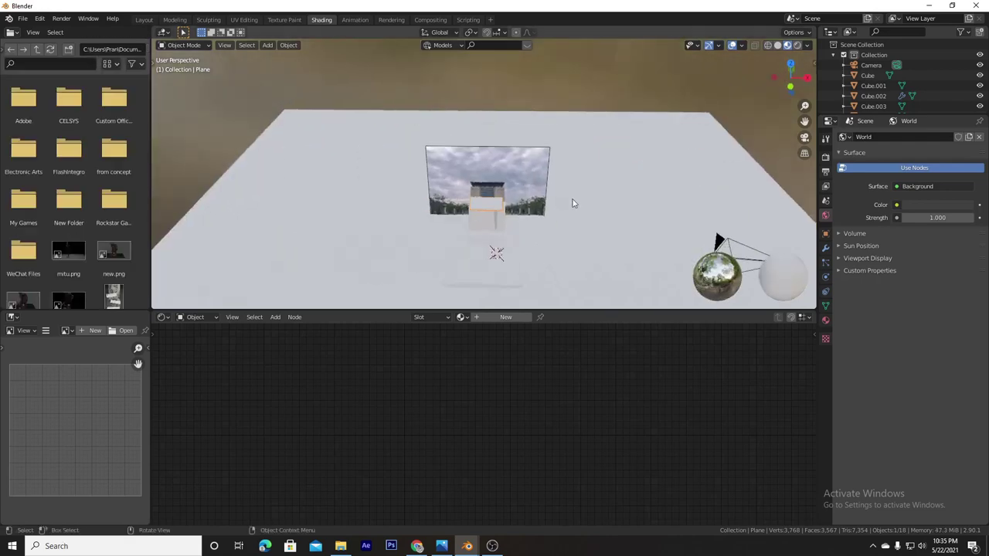
Give the roof a new material with a dark grey base colour.
{"action": "scroll", "coordinate": [574, 214], "scroll_direction": "up", "scroll_amount": 3}
{"action": "mouse_move", "coordinate": [574, 214]}
{"action": "middle_mouse_down"}
{"action": "mouse_move", "coordinate": [625, 172]}
{"action": "mouse_move", "coordinate": [623, 229]}
{"action": "middle_mouse_up"}
{"action": "key", "text": "alt+Tab"}
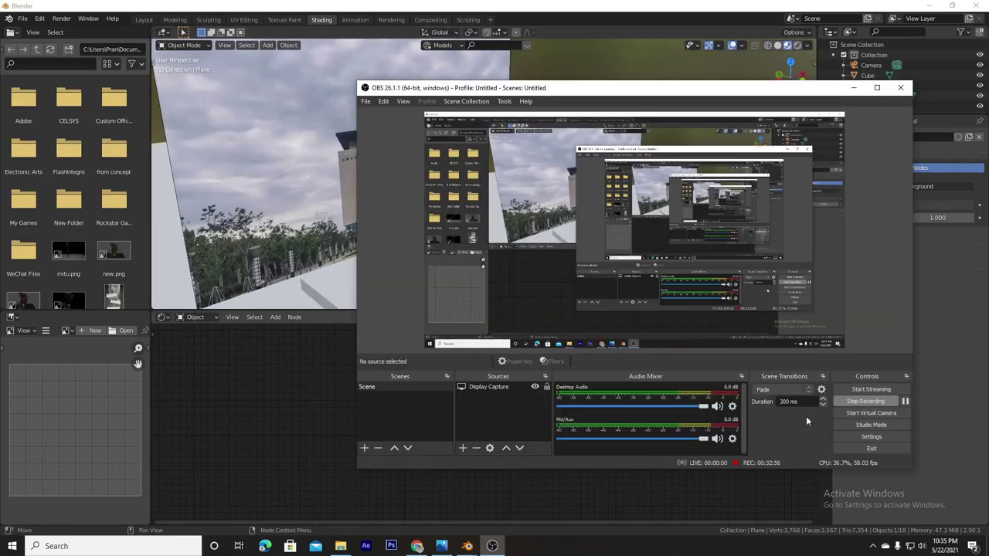
{"action": "key", "text": "alt+Tab"}
{"action": "mouse_move", "coordinate": [561, 181]}
{"action": "middle_mouse_down"}
{"action": "mouse_move", "coordinate": [587, 193]}
{"action": "mouse_move", "coordinate": [603, 144]}
{"action": "middle_mouse_up"}
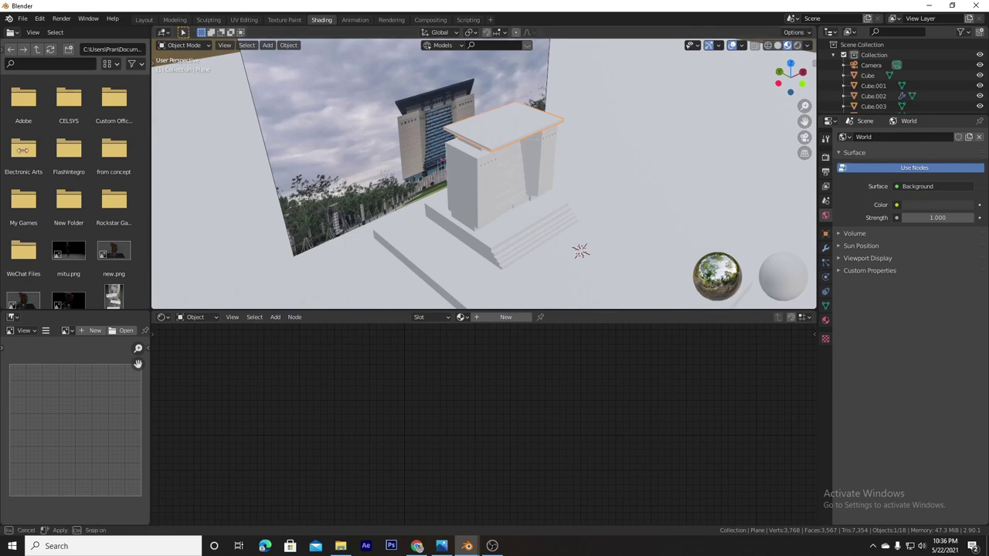
{"action": "left_click_drag", "start_coordinate": [152, 151], "coordinate": [130, 155]}
{"action": "middle_click_drag", "start_coordinate": [131, 155], "coordinate": [159, 209]}
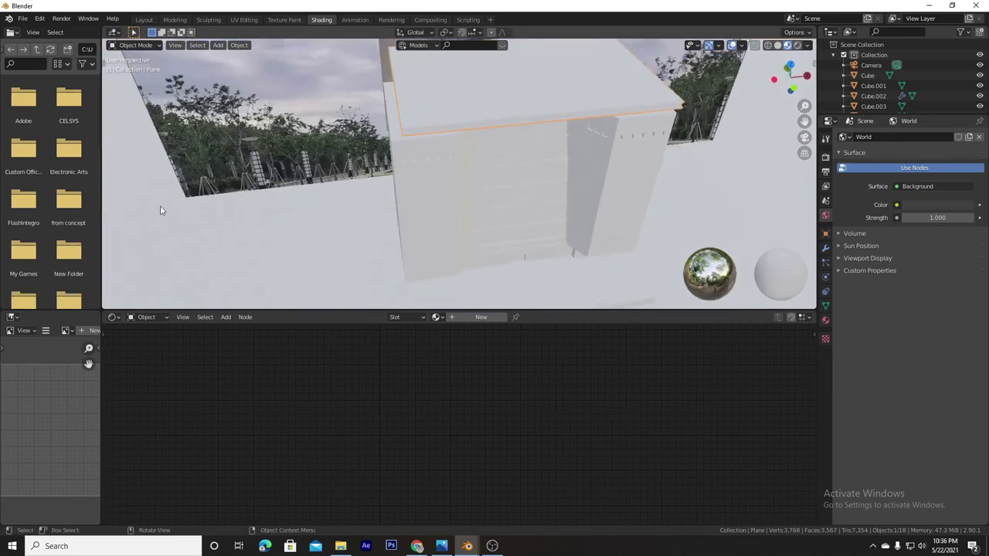
{"action": "left_click", "coordinate": [480, 316]}
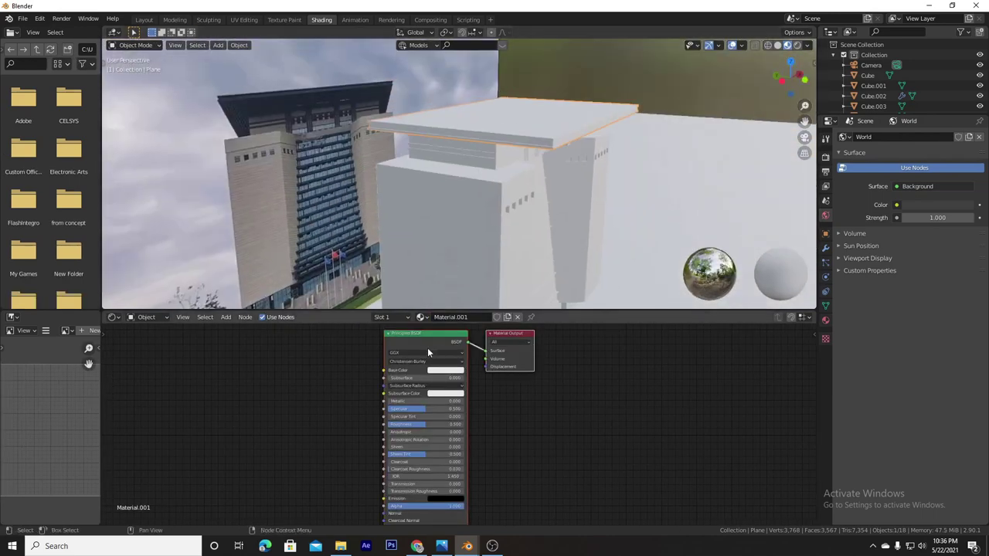
{"action": "left_click", "coordinate": [446, 370]}
{"action": "left_click_drag", "start_coordinate": [486, 278], "coordinate": [486, 324]}
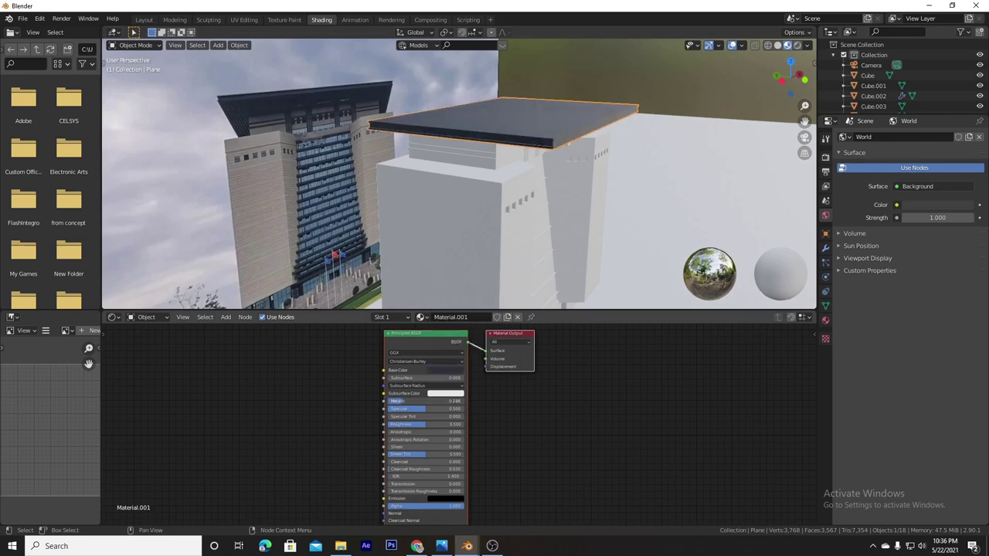
Give the upper facade block Cube.002 a new grey material.
{"action": "middle_click_drag", "start_coordinate": [463, 193], "coordinate": [502, 178]}
{"action": "left_click", "coordinate": [509, 170]}
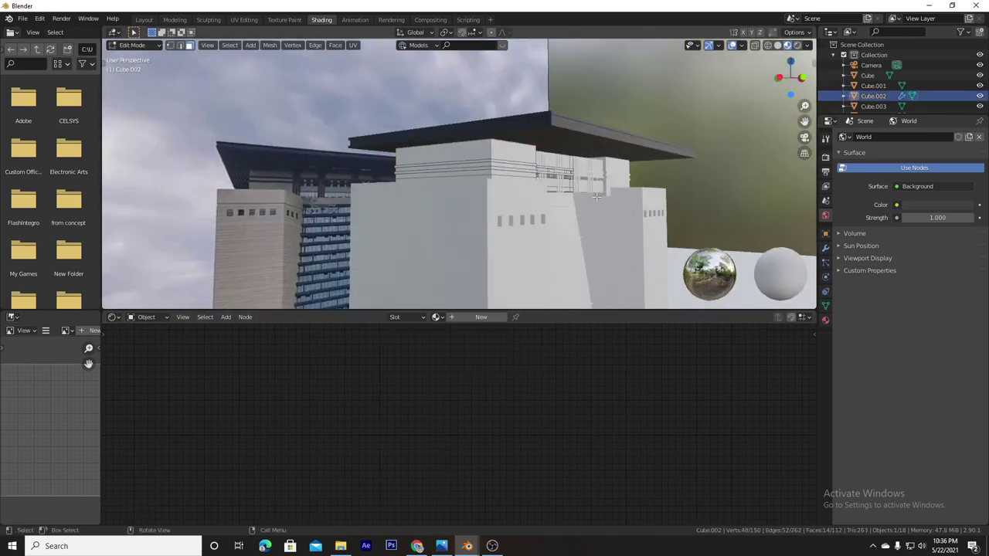
{"action": "left_click", "coordinate": [463, 317]}
{"action": "left_click", "coordinate": [444, 374]}
{"action": "left_click_drag", "start_coordinate": [486, 278], "coordinate": [487, 325]}
In Edit Mode on Cube.002, select the stripe faces and add a second material slot, Material.003.
{"action": "key", "text": "Tab"}
{"action": "mouse_move", "coordinate": [478, 168]}
{"action": "middle_mouse_down"}
{"action": "mouse_move", "coordinate": [519, 181]}
{"action": "mouse_move", "coordinate": [473, 186]}
{"action": "middle_mouse_up"}
{"action": "left_click", "coordinate": [473, 186], "text": "alt"}
{"action": "key", "text": "ctrl+z"}
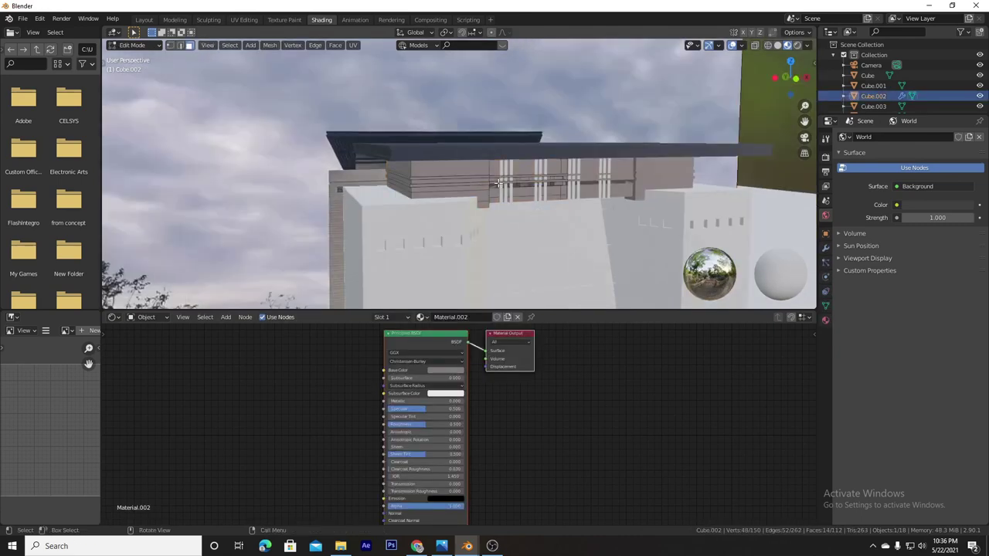
{"action": "mouse_move", "coordinate": [502, 197]}
{"action": "middle_mouse_down"}
{"action": "mouse_move", "coordinate": [499, 177]}
{"action": "mouse_move", "coordinate": [458, 183]}
{"action": "middle_mouse_up"}
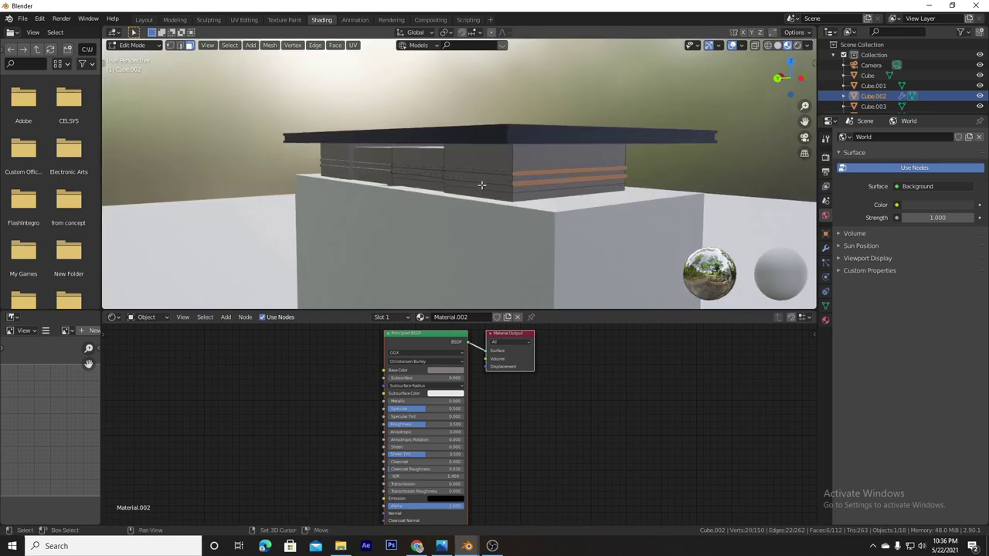
{"action": "middle_click_drag", "start_coordinate": [522, 176], "coordinate": [473, 191]}
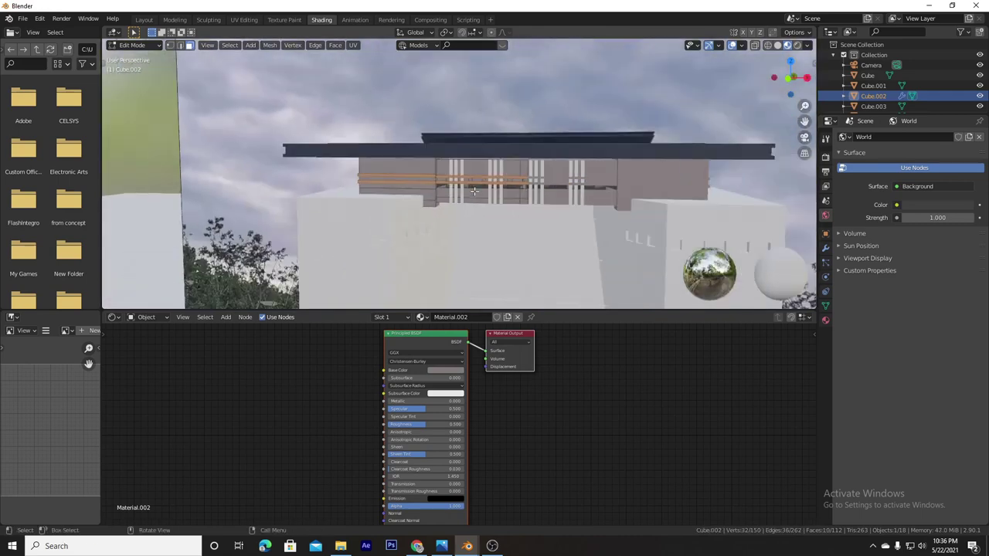
{"action": "left_click", "coordinate": [825, 320]}
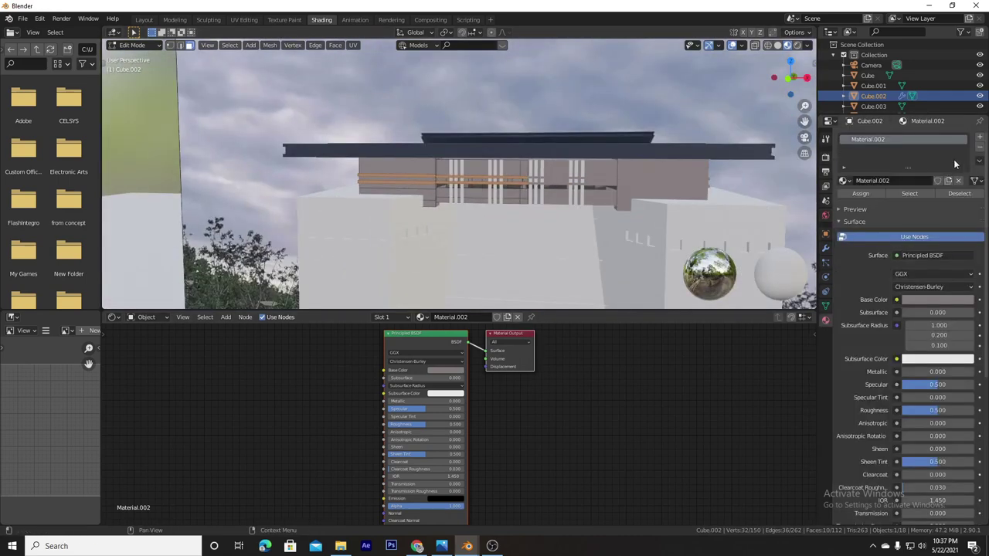
{"action": "left_click", "coordinate": [979, 137]}
{"action": "left_click", "coordinate": [888, 201]}
{"action": "left_click", "coordinate": [445, 370]}
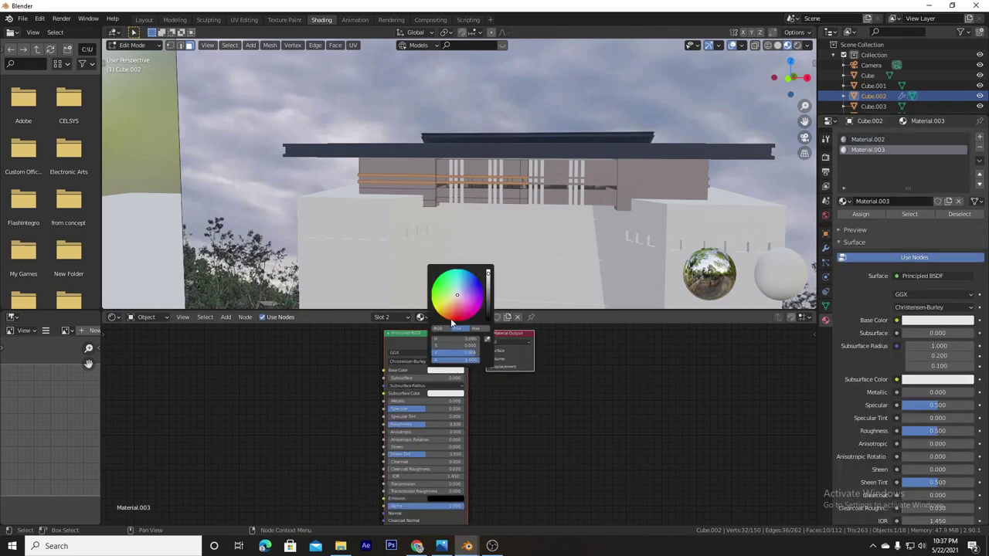
{"action": "left_click", "coordinate": [858, 216]}
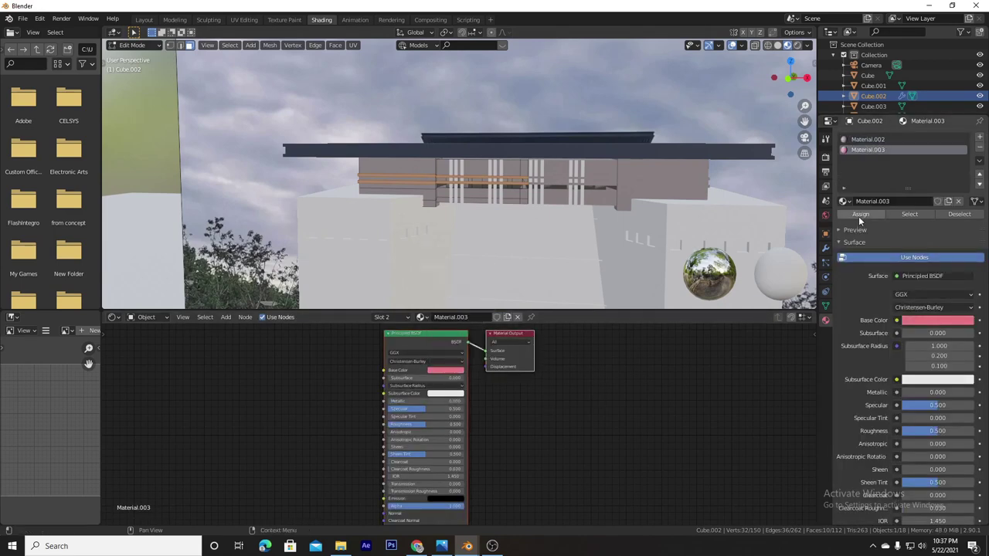
Assign Material.003 to the stripe faces and set its colour to deep red-orange.
{"action": "left_click", "coordinate": [446, 369]}
{"action": "left_click", "coordinate": [453, 311]}
{"action": "middle_click_drag", "start_coordinate": [540, 193], "coordinate": [587, 201]}
{"action": "left_click", "coordinate": [446, 370]}
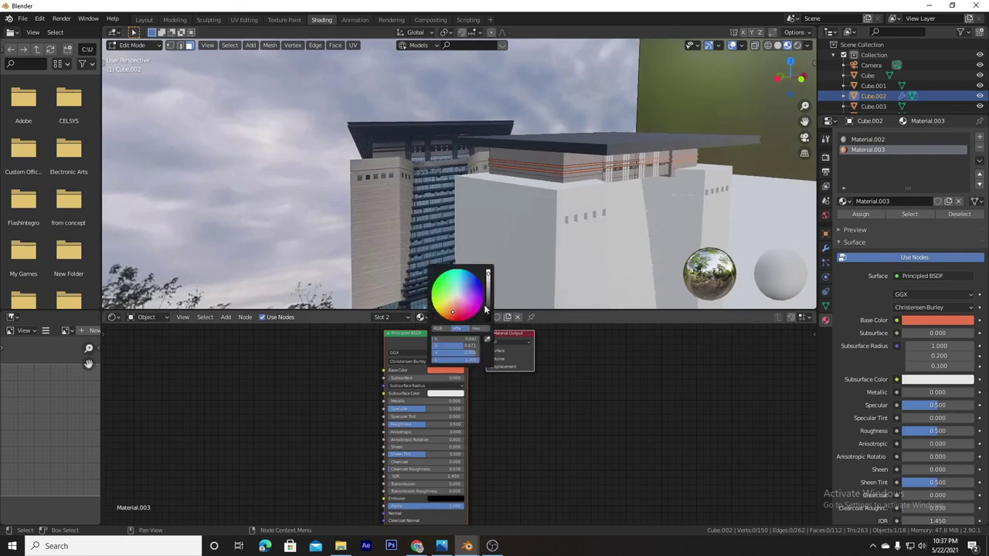
{"action": "left_click_drag", "start_coordinate": [488, 286], "coordinate": [488, 302]}
{"action": "mouse_move", "coordinate": [587, 201]}
{"action": "middle_mouse_down"}
{"action": "mouse_move", "coordinate": [632, 202]}
{"action": "mouse_move", "coordinate": [660, 218]}
{"action": "mouse_move", "coordinate": [497, 261]}
{"action": "mouse_move", "coordinate": [509, 266]}
{"action": "middle_mouse_up"}
{"action": "key", "text": "Tab"}
Select the tall facade blocks (Cube) and create a new material, Material.004.
{"action": "left_click", "coordinate": [620, 218]}
{"action": "left_click", "coordinate": [497, 260]}
{"action": "left_click", "coordinate": [481, 317]}
{"action": "left_click", "coordinate": [446, 370]}
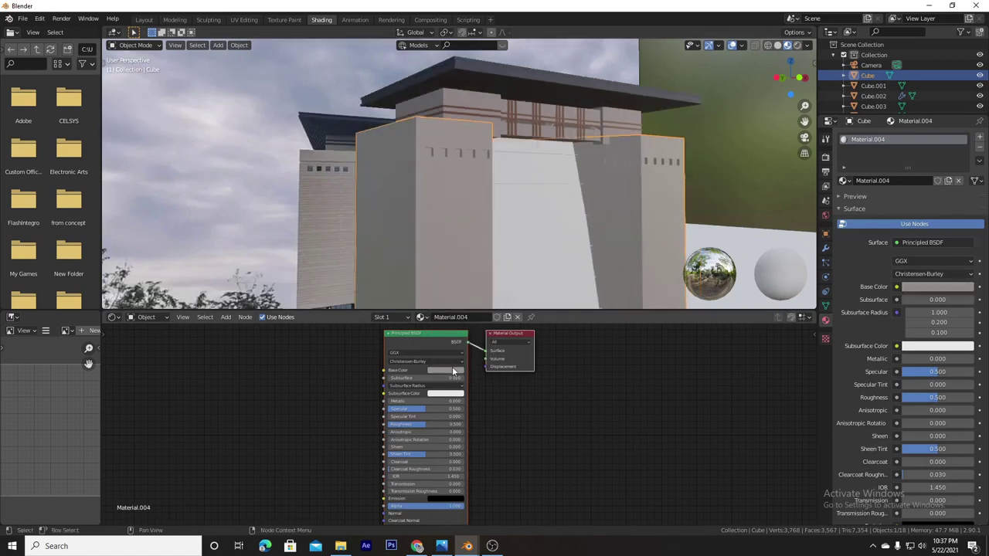
Add a second material slot using a Glass BSDF shader to the tall facade blocks.
{"action": "left_click", "coordinate": [445, 370]}
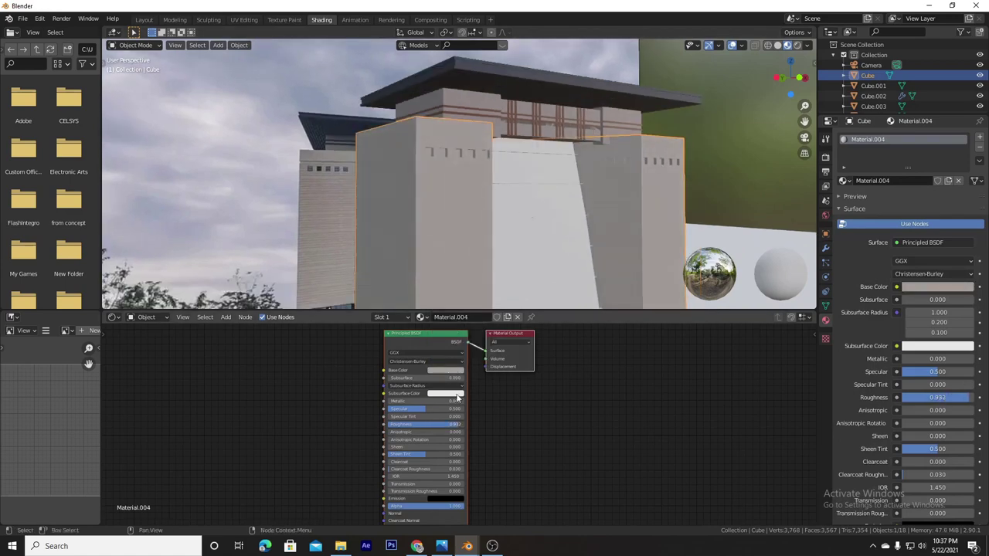
{"action": "key", "text": "Tab"}
{"action": "middle_click_drag", "start_coordinate": [463, 193], "coordinate": [417, 193]}
{"action": "left_click", "coordinate": [980, 137]}
{"action": "left_click", "coordinate": [900, 201]}
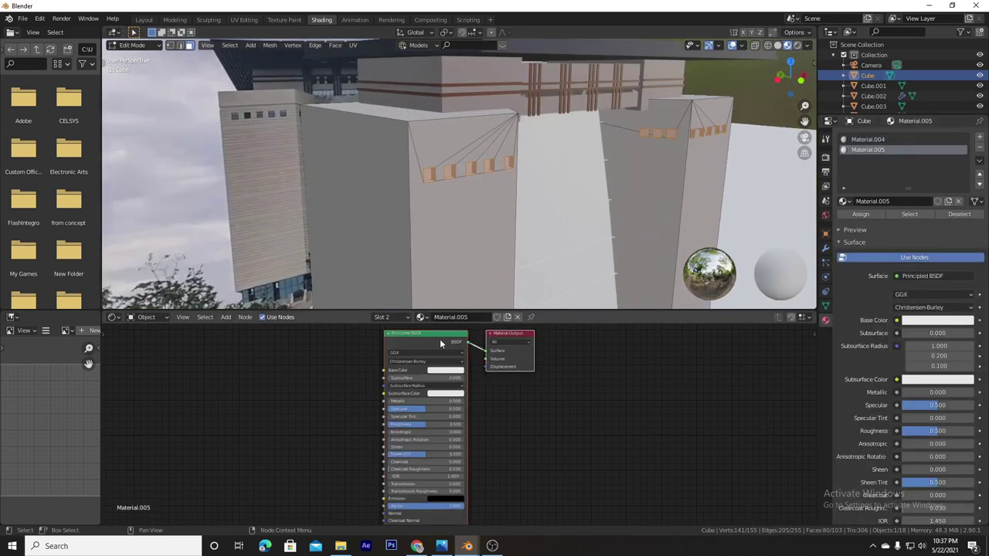
{"action": "key", "text": "shift+s"}
{"action": "left_click", "coordinate": [442, 406]}
{"action": "left_click", "coordinate": [417, 386]}
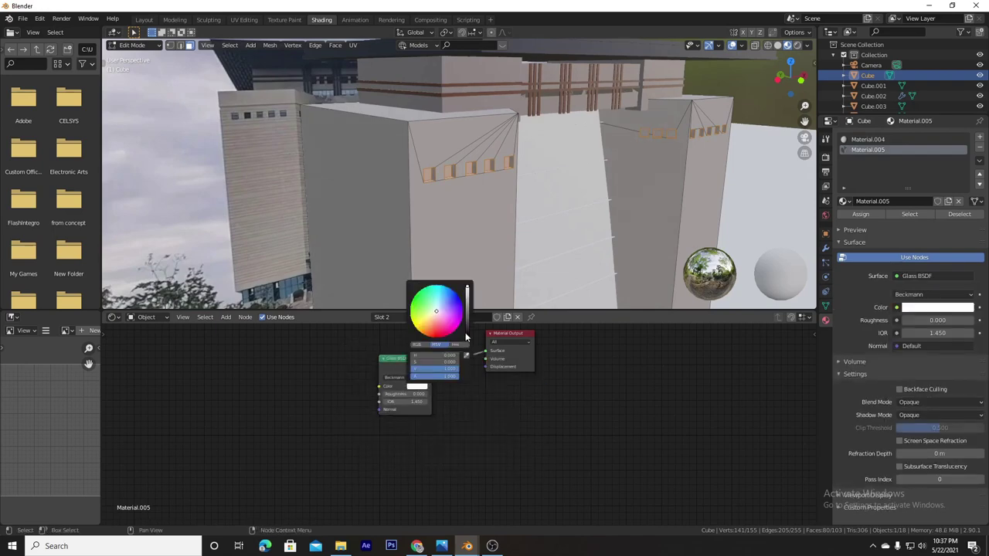
{"action": "key", "text": "Tab"}
Give the central curtain wall Cube.001 a new black material, Material.006.
{"action": "mouse_move", "coordinate": [386, 193]}
{"action": "middle_mouse_down"}
{"action": "mouse_move", "coordinate": [473, 159]}
{"action": "mouse_move", "coordinate": [617, 185]}
{"action": "mouse_move", "coordinate": [540, 232]}
{"action": "mouse_move", "coordinate": [531, 288]}
{"action": "mouse_move", "coordinate": [494, 255]}
{"action": "mouse_move", "coordinate": [563, 217]}
{"action": "mouse_move", "coordinate": [494, 254]}
{"action": "middle_mouse_up"}
{"action": "left_click", "coordinate": [625, 188]}
{"action": "key", "text": "Tab"}
{"action": "left_click", "coordinate": [922, 180]}
{"action": "left_click", "coordinate": [446, 370]}
{"action": "left_click", "coordinate": [440, 372]}
{"action": "left_click_drag", "start_coordinate": [489, 299], "coordinate": [490, 323]}
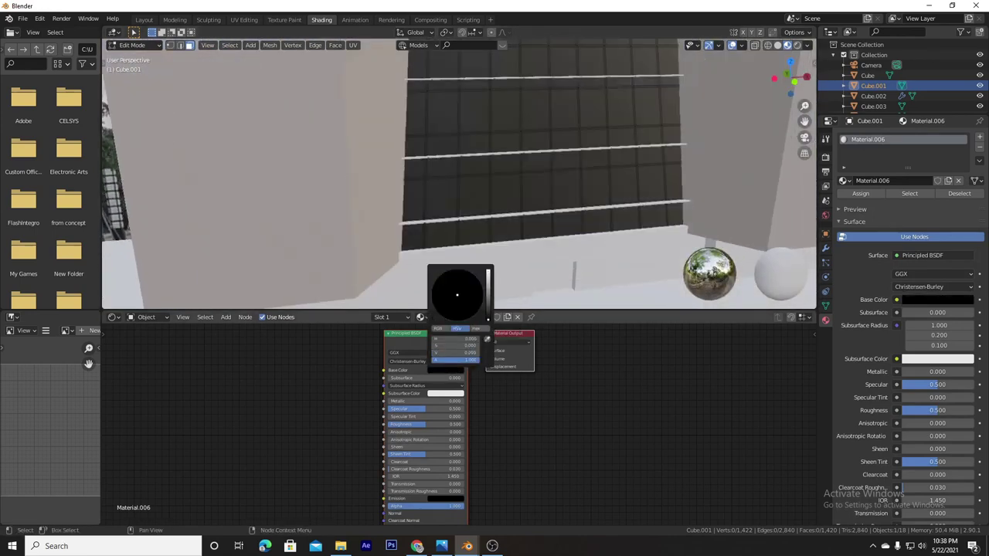
Add Material.007 to Cube.001 and select its four window panel faces.
{"action": "left_click", "coordinate": [979, 137]}
{"action": "left_click", "coordinate": [889, 201]}
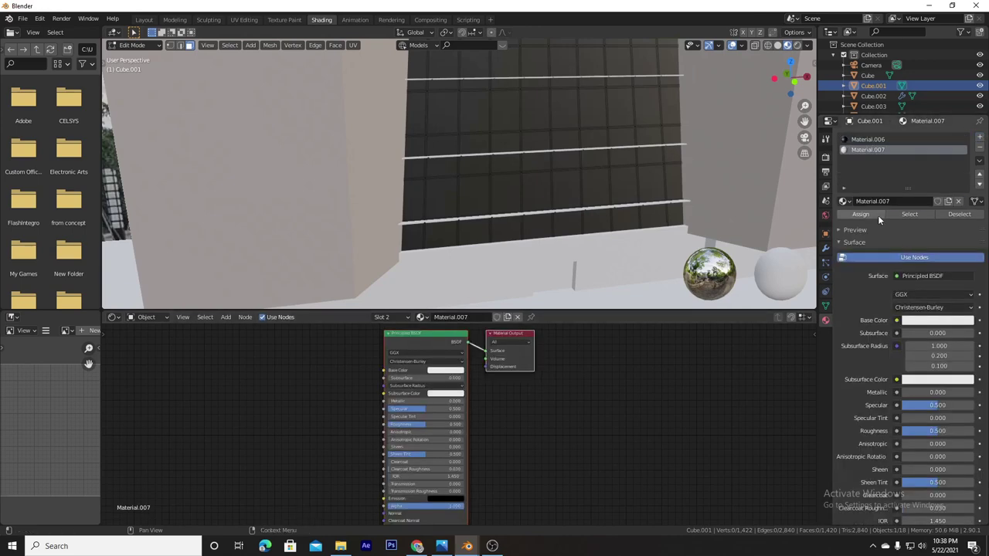
{"action": "key", "text": "x"}
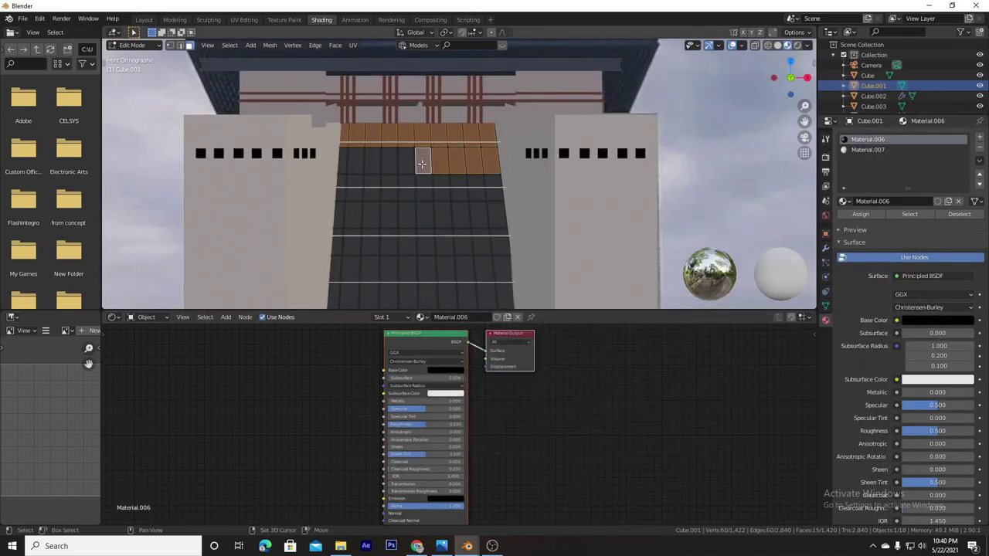
{"action": "left_click", "coordinate": [358, 163]}
{"action": "scroll", "coordinate": [348, 151], "scroll_direction": "down", "scroll_amount": 3, "text": "shift"}
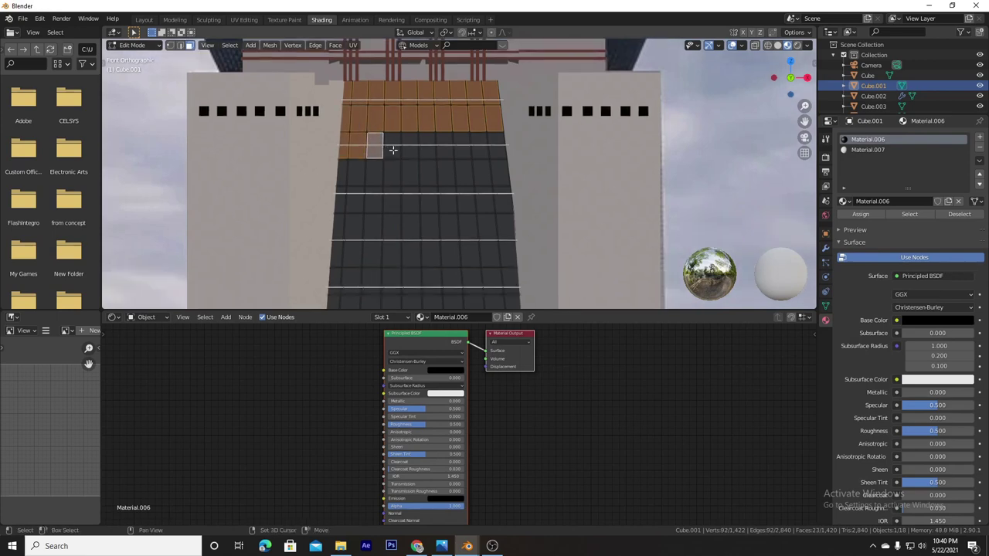
{"action": "left_click", "coordinate": [488, 151]}
{"action": "scroll", "coordinate": [490, 130], "scroll_direction": "down", "scroll_amount": 4, "text": "shift"}
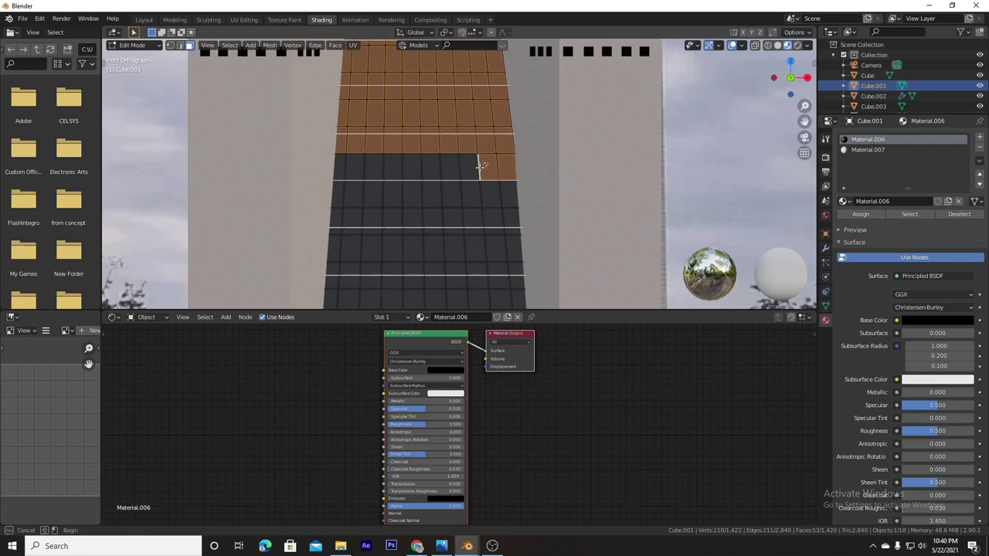
{"action": "left_click", "coordinate": [434, 167]}
{"action": "scroll", "coordinate": [417, 131], "scroll_direction": "down", "scroll_amount": 4, "text": "shift"}
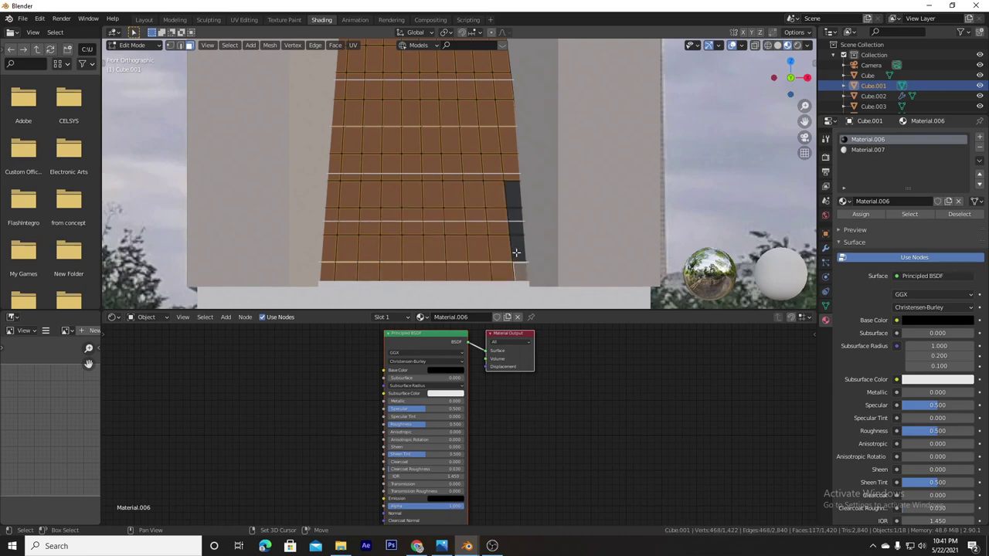
{"action": "left_click", "coordinate": [514, 198], "text": "shift"}
Replace Material.007's default shader with a Glass BSDF linked to the material output.
{"action": "key", "text": "x"}
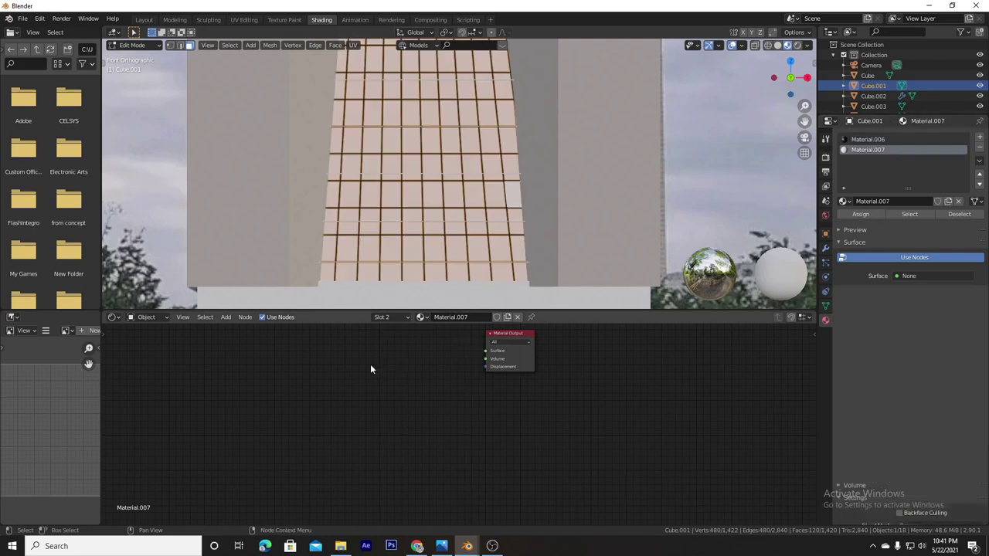
{"action": "key", "text": "shift+a"}
{"action": "left_click", "coordinate": [370, 364]}
{"action": "left_click", "coordinate": [402, 452]}
{"action": "left_click", "coordinate": [332, 361]}
{"action": "left_click_drag", "start_coordinate": [384, 371], "coordinate": [486, 351]}
{"action": "left_click", "coordinate": [371, 391]}
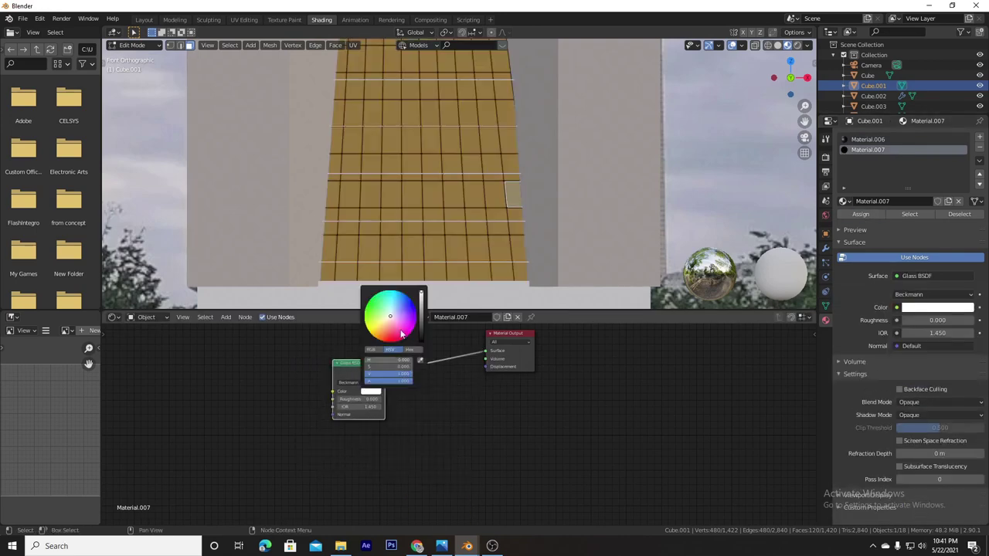
Tint the pane glass light blue and leave Edit Mode.
{"action": "left_click", "coordinate": [384, 309]}
{"action": "key", "text": "Tab"}
{"action": "middle_click_drag", "start_coordinate": [604, 286], "coordinate": [568, 195]}
{"action": "scroll", "coordinate": [568, 195], "scroll_direction": "down", "scroll_amount": 3}
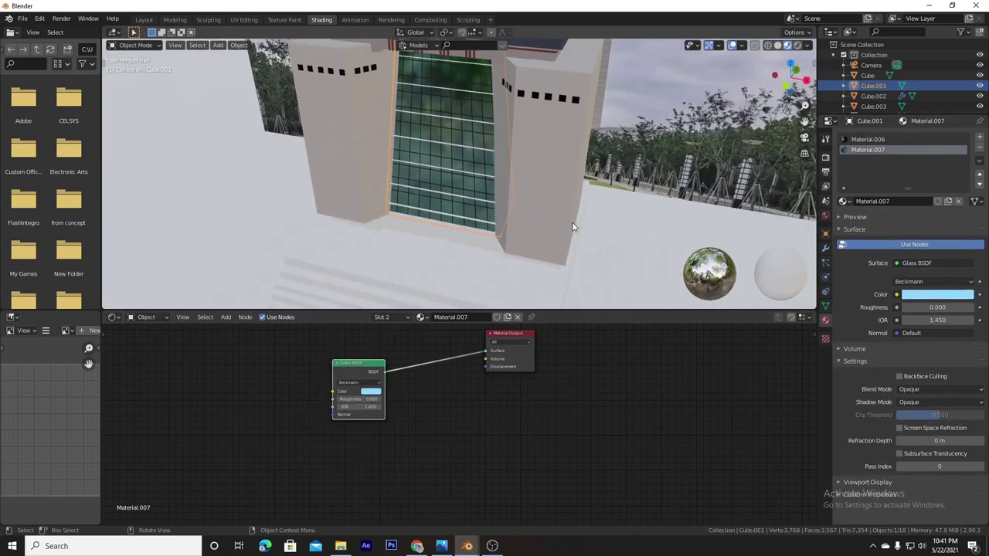
{"action": "left_click", "coordinate": [415, 243]}
{"action": "scroll", "coordinate": [446, 291], "scroll_direction": "up", "scroll_amount": 3}
On the stepped base block Cube.003, apply Material.007 and add a second new material.
{"action": "left_click", "coordinate": [446, 291]}
{"action": "key", "text": "Tab"}
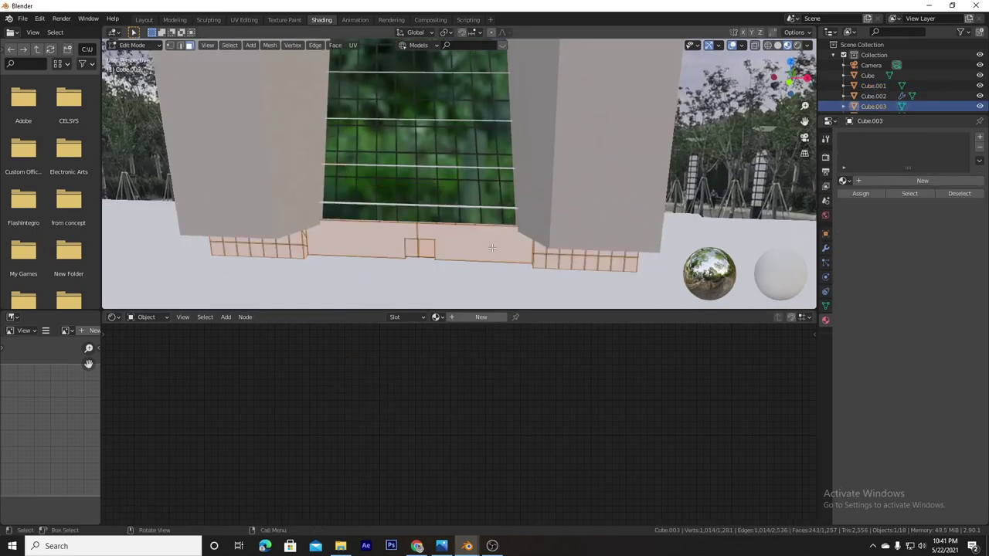
{"action": "middle_click_drag", "start_coordinate": [445, 291], "coordinate": [494, 319]}
{"action": "left_click", "coordinate": [494, 319]}
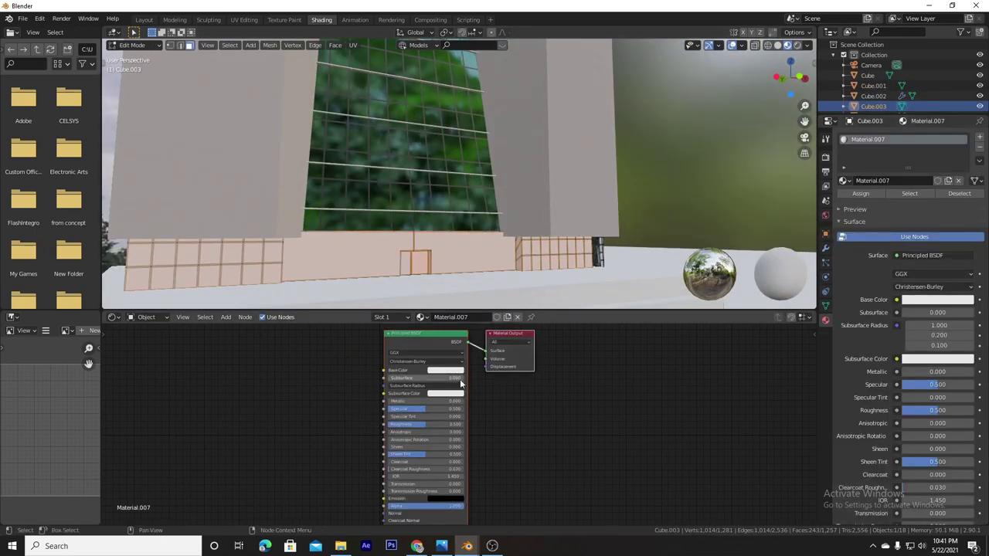
{"action": "left_click", "coordinate": [446, 370]}
Make the new material a light-blue Glass BSDF and rename it GLASS.
{"action": "key", "text": "shift+a"}
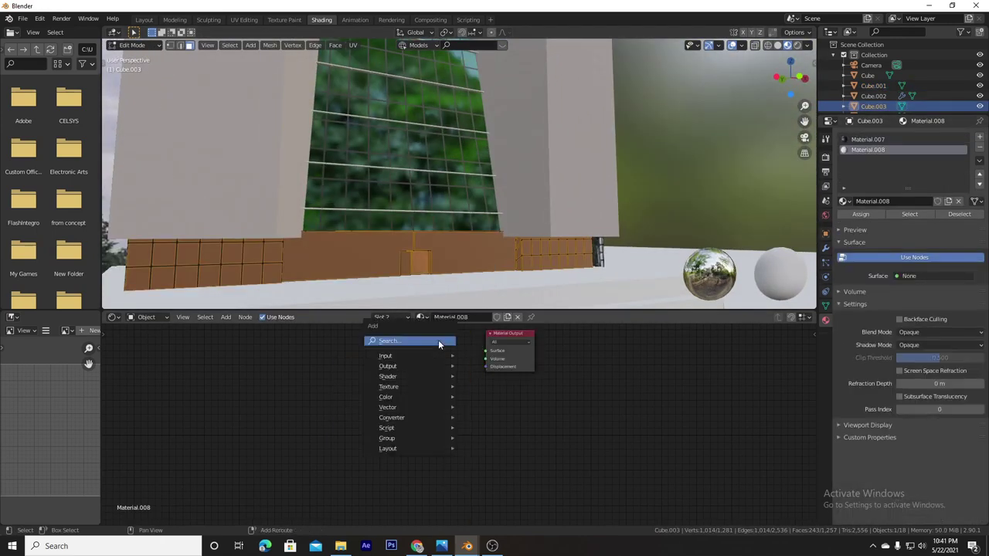
{"action": "left_click", "coordinate": [438, 339]}
{"action": "type", "text": "glass"}
{"action": "key", "text": "Return"}
{"action": "left_click", "coordinate": [390, 395]}
{"action": "left_click", "coordinate": [402, 398]}
{"action": "left_click", "coordinate": [409, 328]}
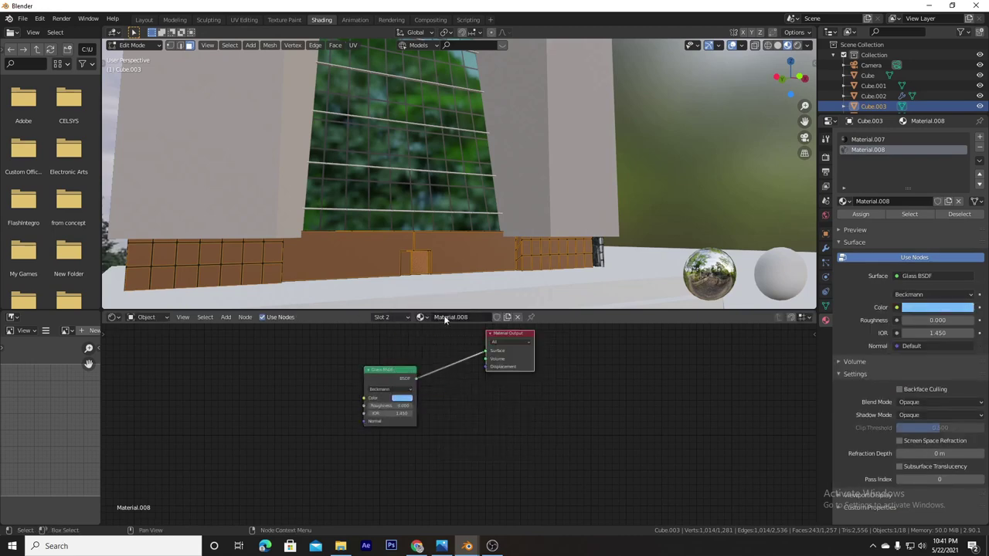
{"action": "left_click_drag", "start_coordinate": [390, 369], "coordinate": [359, 363]}
{"action": "double_click", "coordinate": [436, 317]}
{"action": "type", "text": "GLASS"}
{"action": "key", "text": "Return"}
{"action": "key", "text": "Tab"}
{"action": "key", "text": "Tab"}
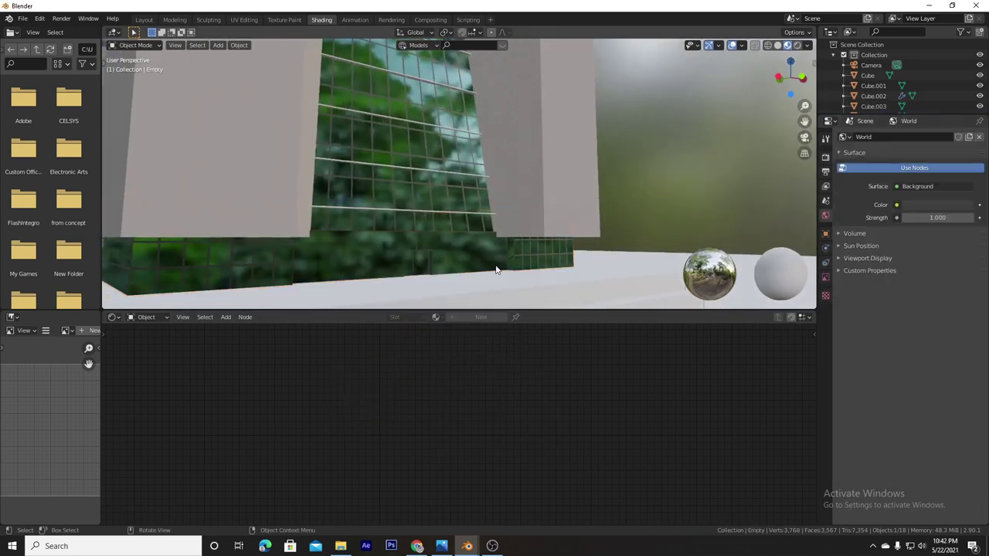
Look straight at the front of the base block, ready for cutting edges.
{"action": "middle_click_drag", "start_coordinate": [682, 195], "coordinate": [277, 236]}
{"action": "key", "text": "ctrl+r"}
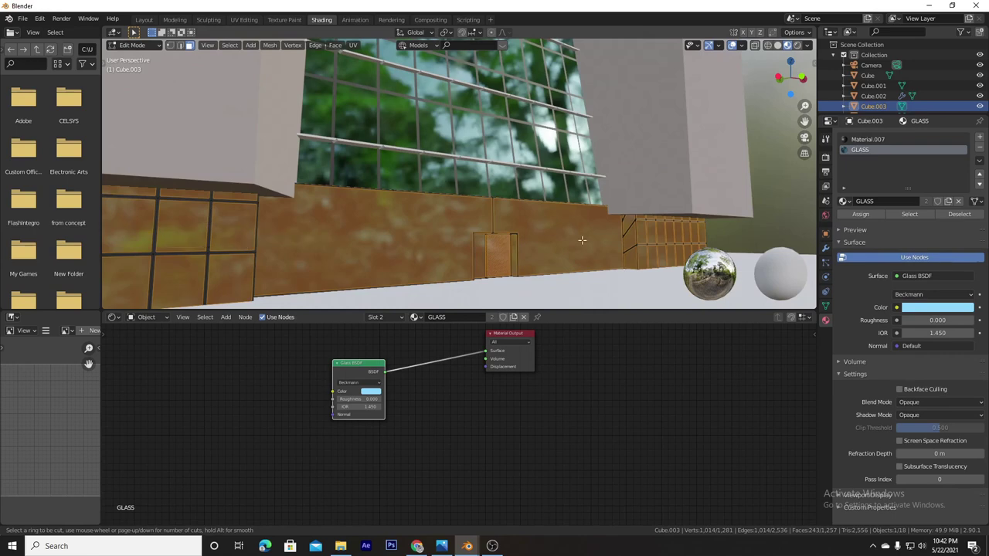
{"action": "key", "text": "Escape"}
{"action": "key", "text": "KP_1"}
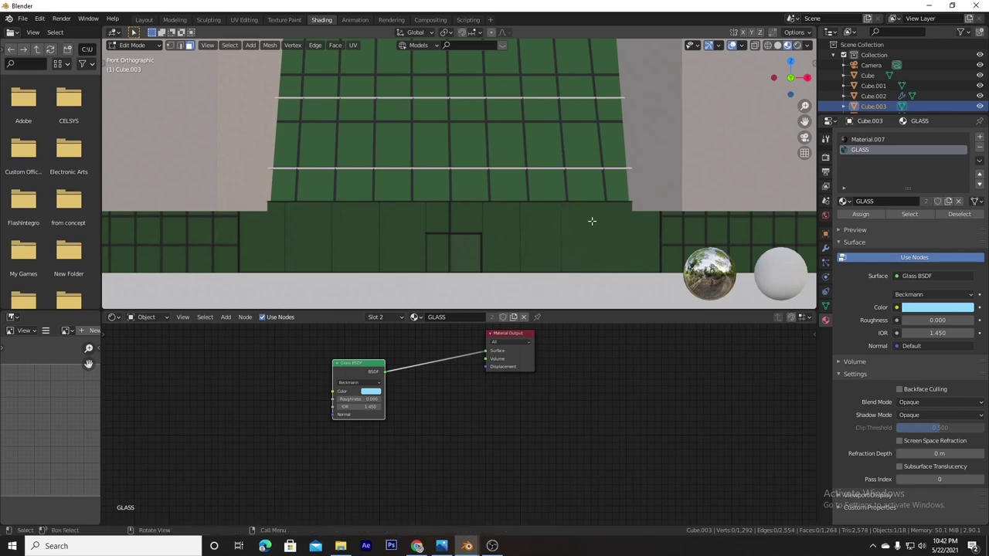
Knife-cut the building's lower facade band and inset its faces into separate panels.
{"action": "left_click_drag", "start_coordinate": [640, 244], "coordinate": [382, 287]}
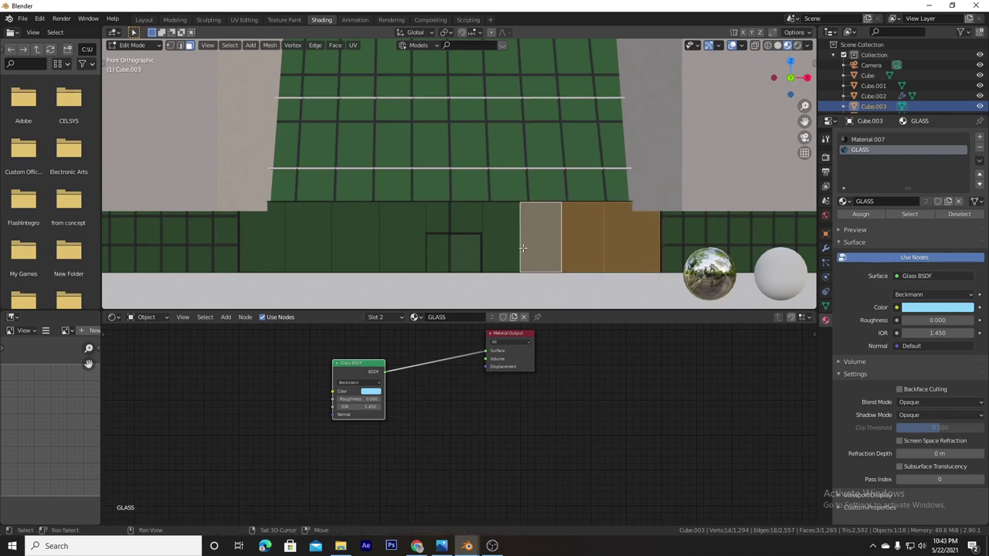
{"action": "key", "text": "k"}
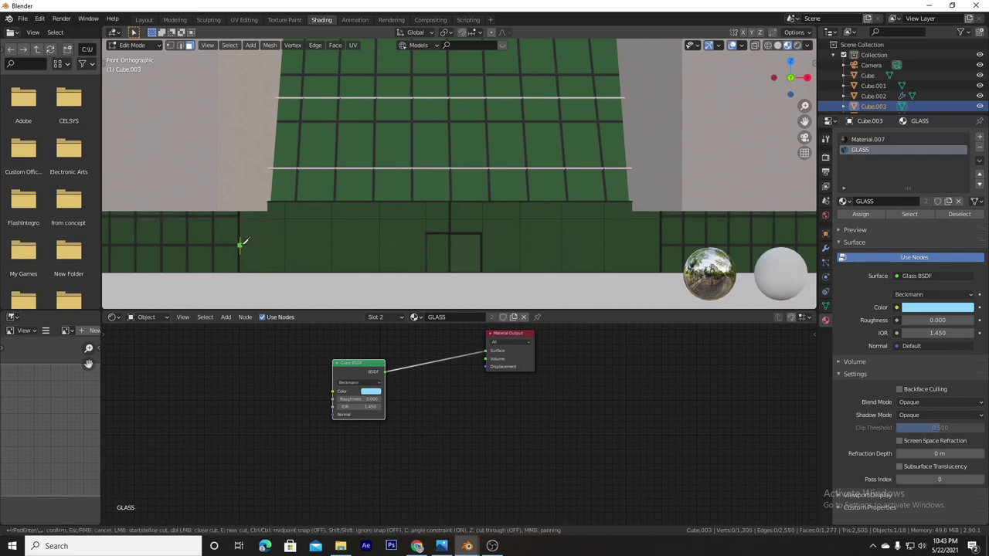
{"action": "right_click", "coordinate": [647, 241]}
{"action": "key", "text": "k"}
{"action": "left_click_drag", "start_coordinate": [616, 226], "coordinate": [288, 278]}
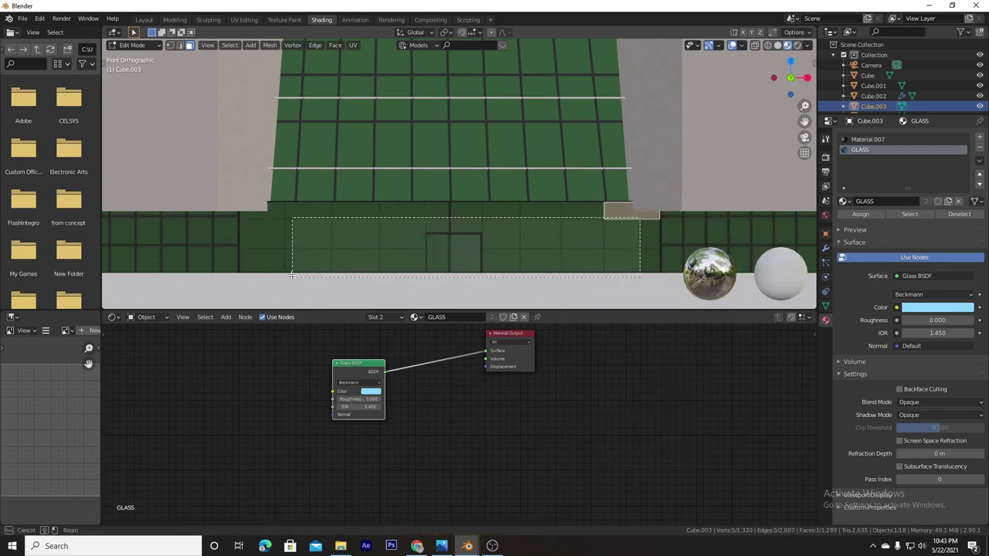
{"action": "key", "text": "i"}
{"action": "left_click", "coordinate": [577, 275]}
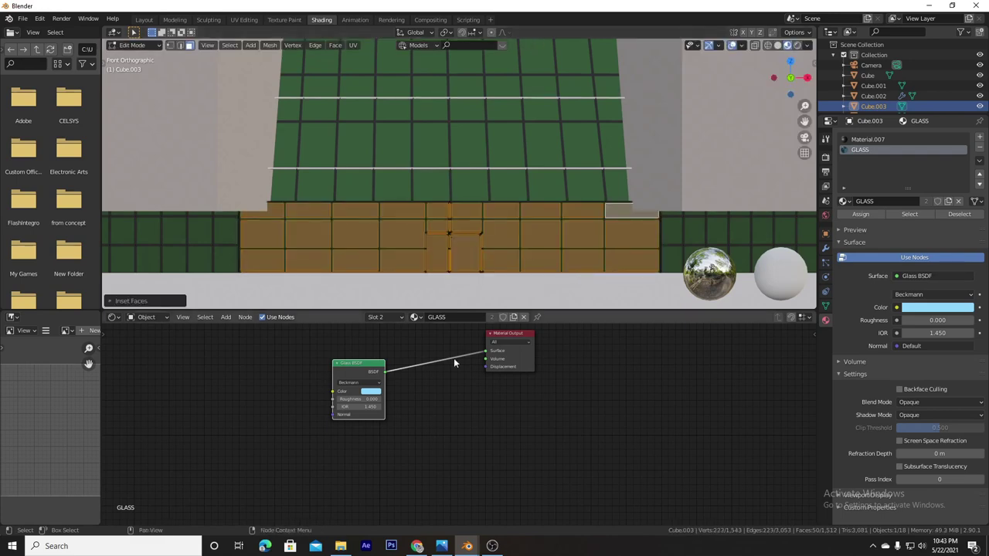
Select six lower-band panel faces to receive the dark Material.007.
{"action": "left_click", "coordinate": [868, 140]}
{"action": "left_click", "coordinate": [909, 214]}
{"action": "key", "text": "ctrl+z"}
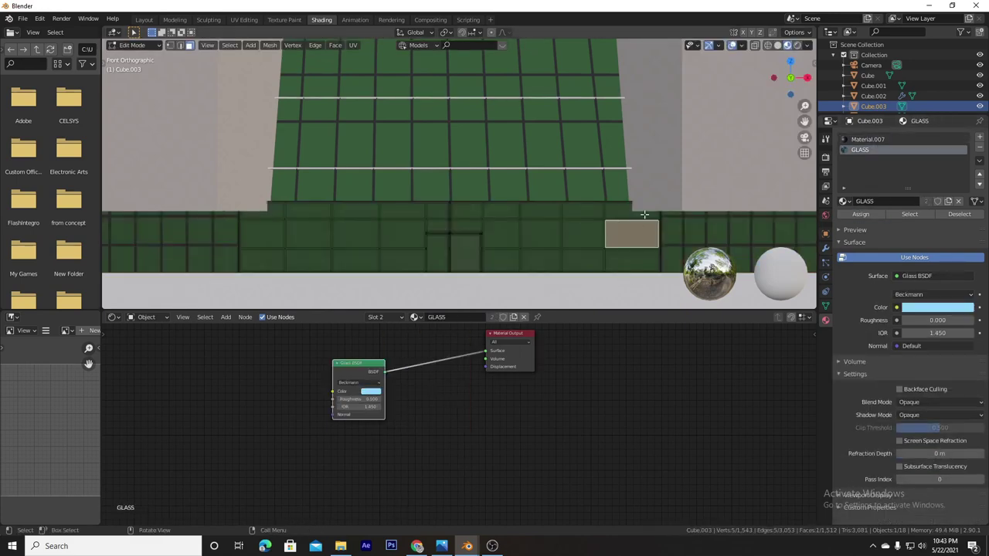
{"action": "key", "text": "ctrl+z"}
{"action": "key", "text": "ctrl+z"}
{"action": "key", "text": "alt+a"}
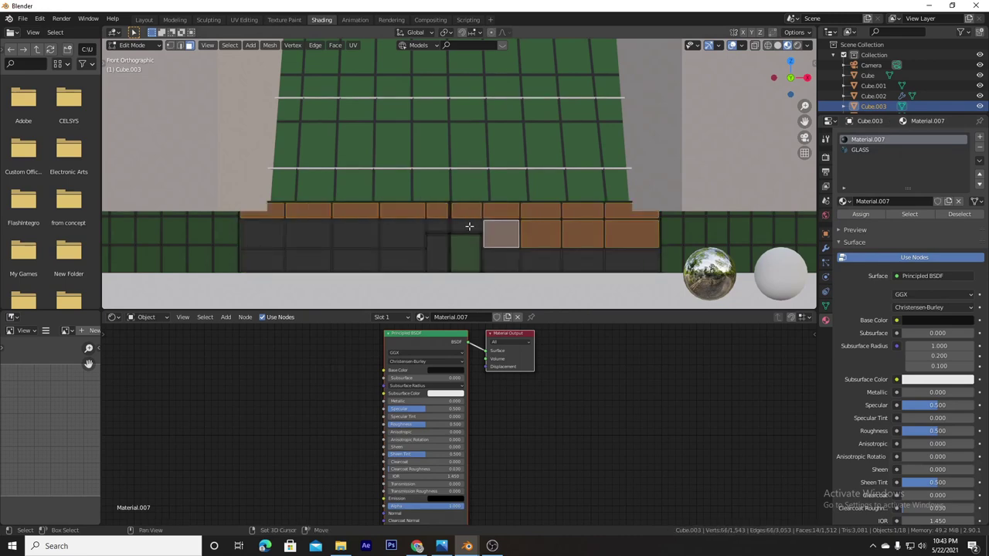
{"action": "left_click", "coordinate": [355, 234], "text": "shift"}
{"action": "left_click", "coordinate": [309, 234], "text": "shift"}
{"action": "left_click", "coordinate": [261, 234], "text": "shift"}
{"action": "left_click", "coordinate": [261, 261], "text": "shift"}
{"action": "left_click", "coordinate": [309, 261], "text": "shift"}
{"action": "left_click", "coordinate": [402, 260], "text": "shift"}
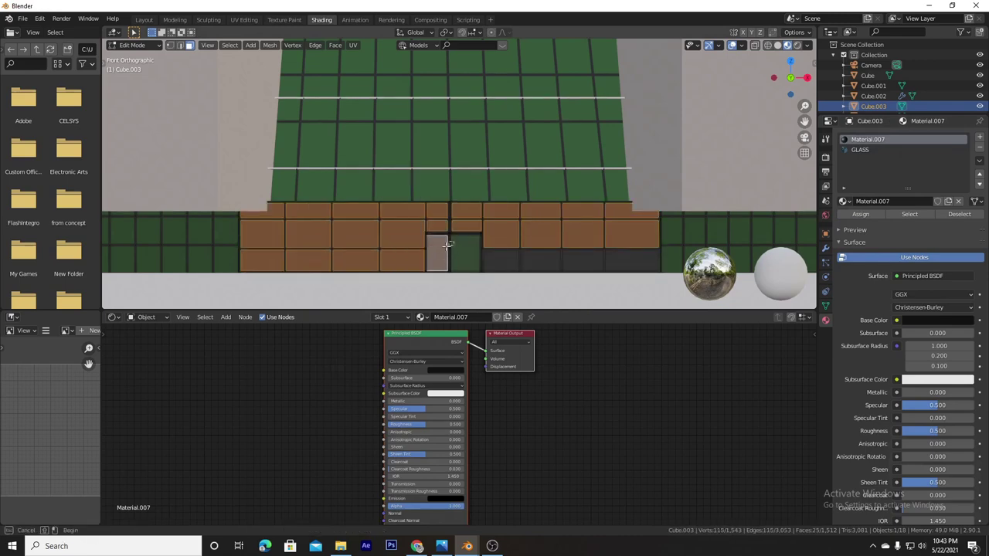
{"action": "key", "text": "ctrl+z"}
{"action": "key", "text": "ctrl+z"}
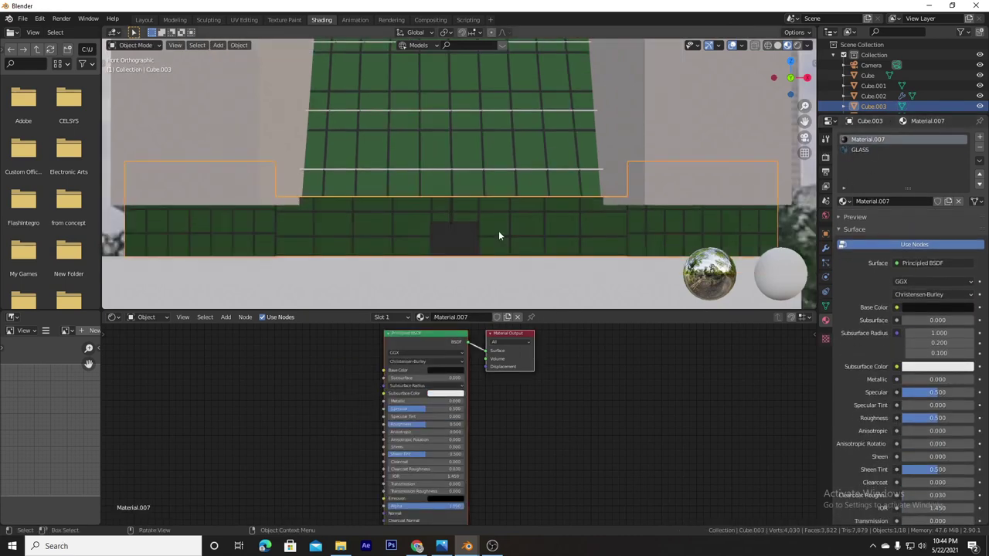
Check the base colours of the building's main block (Material.004) and the stairs.
{"action": "mouse_move", "coordinate": [498, 230]}
{"action": "middle_mouse_down"}
{"action": "mouse_move", "coordinate": [444, 257]}
{"action": "mouse_move", "coordinate": [545, 196]}
{"action": "mouse_move", "coordinate": [502, 154]}
{"action": "middle_mouse_up"}
{"action": "scroll", "coordinate": [545, 195], "scroll_direction": "down", "scroll_amount": 3}
{"action": "left_click", "coordinate": [503, 154]}
{"action": "left_click", "coordinate": [868, 139]}
{"action": "left_click", "coordinate": [444, 370]}
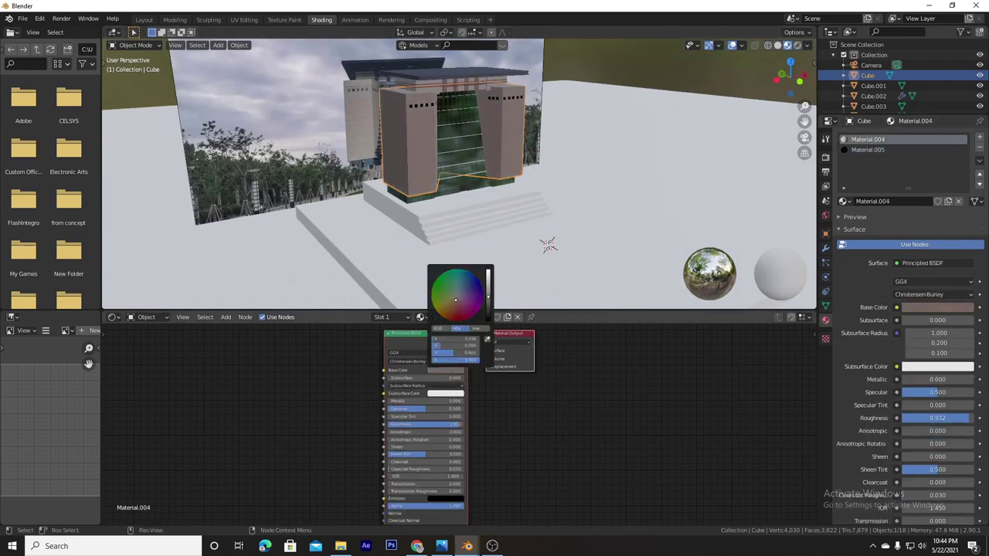
{"action": "mouse_move", "coordinate": [502, 236]}
{"action": "middle_mouse_down"}
{"action": "mouse_move", "coordinate": [433, 221]}
{"action": "mouse_move", "coordinate": [437, 373]}
{"action": "mouse_move", "coordinate": [422, 182]}
{"action": "middle_mouse_up"}
{"action": "mouse_move", "coordinate": [651, 224]}
{"action": "middle_mouse_down"}
{"action": "mouse_move", "coordinate": [573, 144]}
{"action": "mouse_move", "coordinate": [649, 193]}
{"action": "mouse_move", "coordinate": [502, 232]}
{"action": "middle_mouse_up"}
{"action": "left_click", "coordinate": [502, 232]}
{"action": "left_click", "coordinate": [446, 370]}
Give the ground plane Plane.003 a new material, Material.010.
{"action": "mouse_move", "coordinate": [488, 296]}
{"action": "middle_mouse_down"}
{"action": "mouse_move", "coordinate": [514, 192]}
{"action": "mouse_move", "coordinate": [507, 330]}
{"action": "mouse_move", "coordinate": [527, 255]}
{"action": "mouse_move", "coordinate": [553, 227]}
{"action": "mouse_move", "coordinate": [553, 160]}
{"action": "middle_mouse_up"}
{"action": "left_click", "coordinate": [506, 231]}
{"action": "left_click", "coordinate": [475, 316]}
{"action": "middle_click_drag", "start_coordinate": [555, 121], "coordinate": [600, 206]}
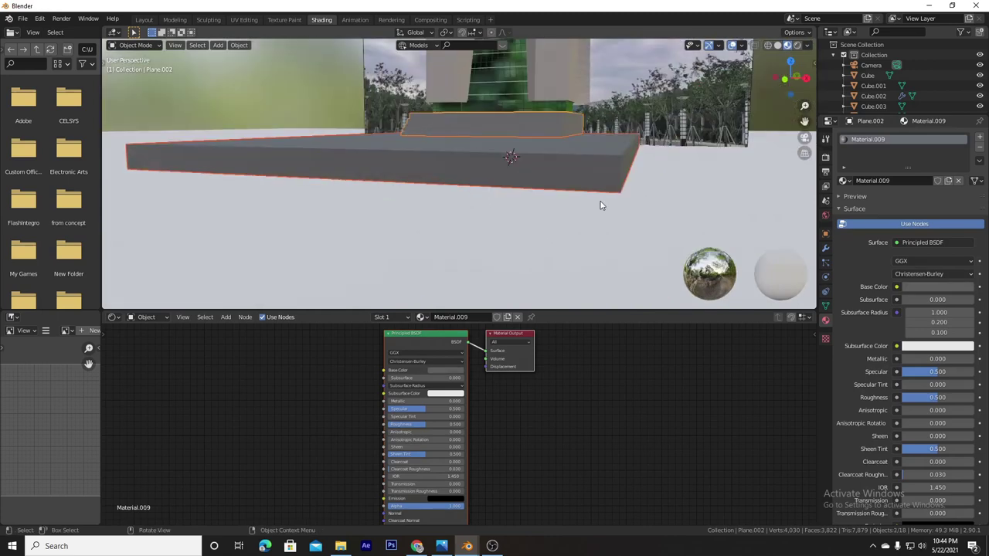
{"action": "left_click", "coordinate": [595, 232]}
Loop-cut the ground plane twice and slide an edge to shape a central walkway strip.
{"action": "left_click", "coordinate": [494, 210]}
{"action": "key", "text": "Tab"}
{"action": "key", "text": "Tab"}
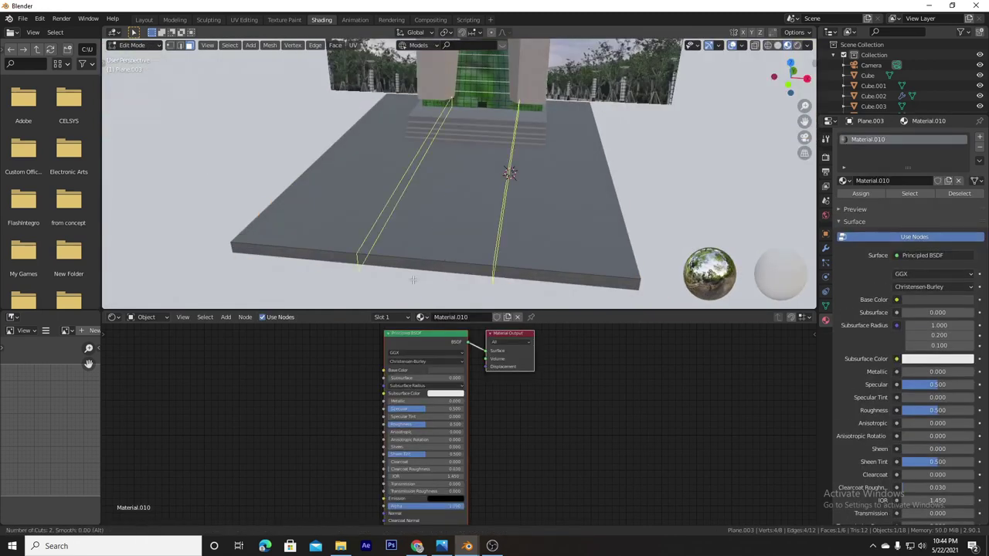
{"action": "middle_click_drag", "start_coordinate": [494, 209], "coordinate": [556, 199]}
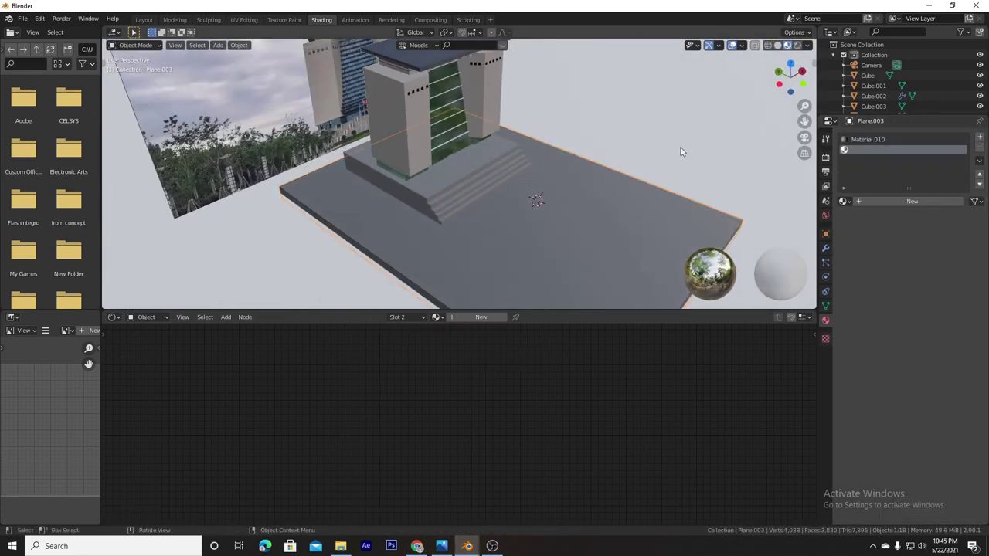
{"action": "scroll", "coordinate": [517, 171], "scroll_direction": "up", "scroll_amount": 3}
{"action": "key", "text": "Tab"}
{"action": "left_click", "coordinate": [499, 219]}
{"action": "middle_click_drag", "start_coordinate": [589, 180], "coordinate": [569, 175]}
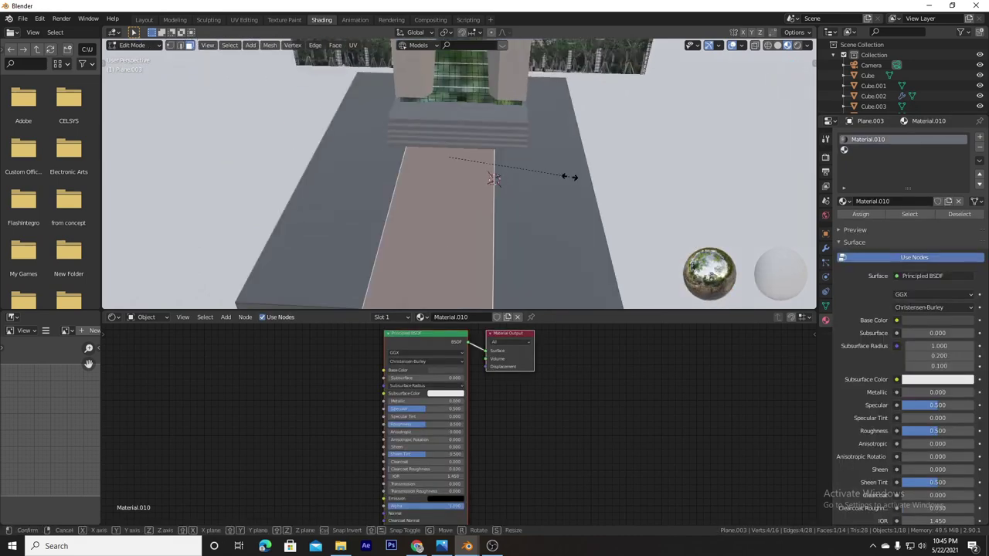
{"action": "key", "text": "g"}
{"action": "left_click", "coordinate": [609, 183]}
Set the BlenderKit asset type to Materials and leave the plane's Edit Mode.
{"action": "left_click", "coordinate": [429, 48]}
{"action": "left_click", "coordinate": [423, 68]}
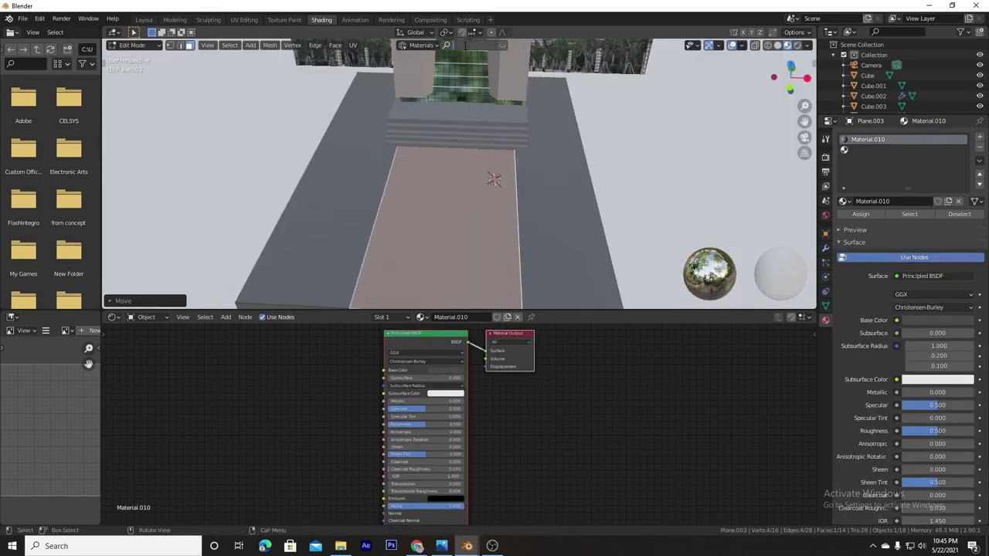
{"action": "type", "text": "GRASS"}
{"action": "key", "text": "Tab"}
{"action": "left_click", "coordinate": [507, 91]}
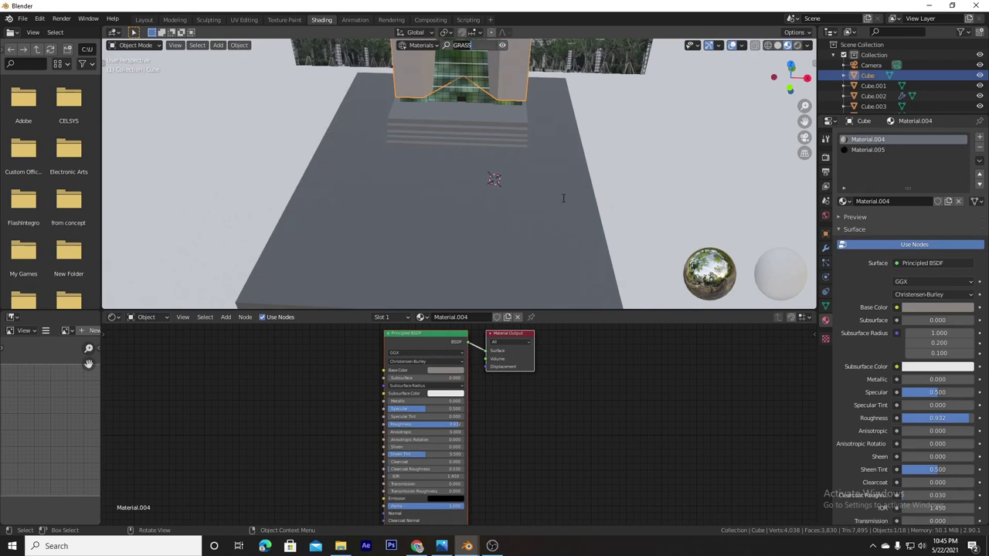
Search BlenderKit for GRASS and apply the Grass material to Plane.003's second material slot.
{"action": "key", "text": "Return"}
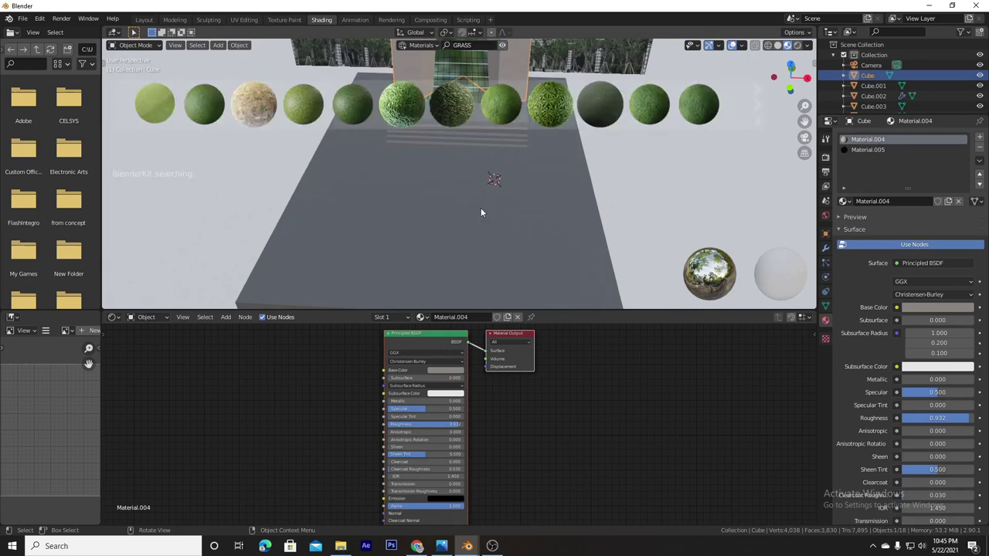
{"action": "middle_click_drag", "start_coordinate": [480, 207], "coordinate": [526, 218]}
{"action": "left_click", "coordinate": [526, 219]}
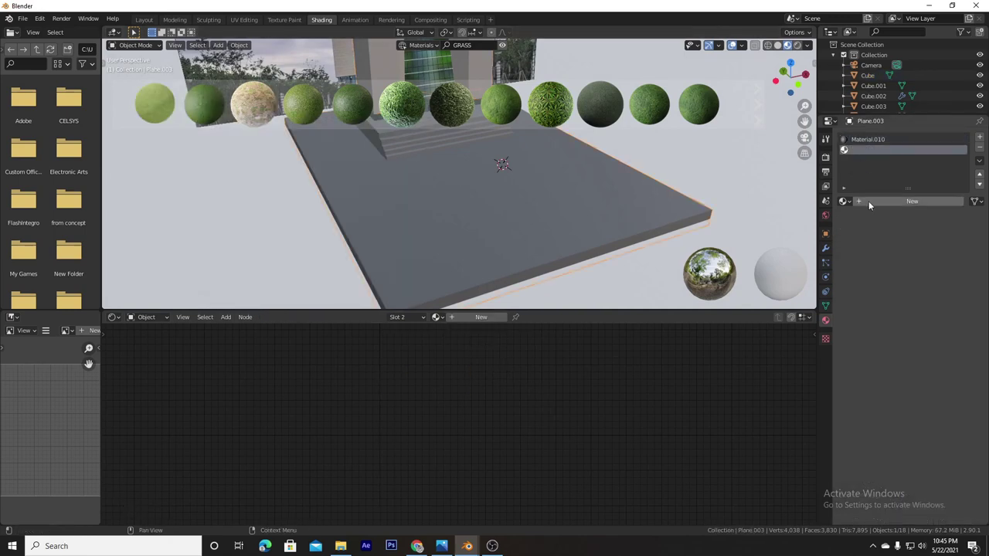
{"action": "left_click", "coordinate": [868, 149]}
{"action": "middle_click_drag", "start_coordinate": [611, 211], "coordinate": [616, 177]}
{"action": "left_click", "coordinate": [204, 104]}
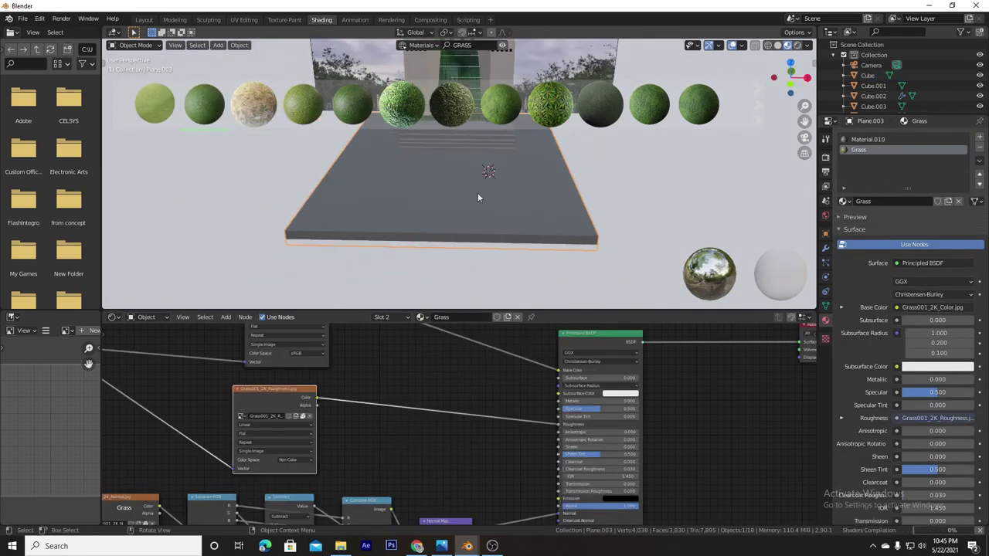
Enter Edit Mode on the plane to pick its inner face for the grass.
{"action": "middle_click_drag", "start_coordinate": [478, 192], "coordinate": [482, 201]}
{"action": "key", "text": "Tab"}
{"action": "key", "text": "Tab"}
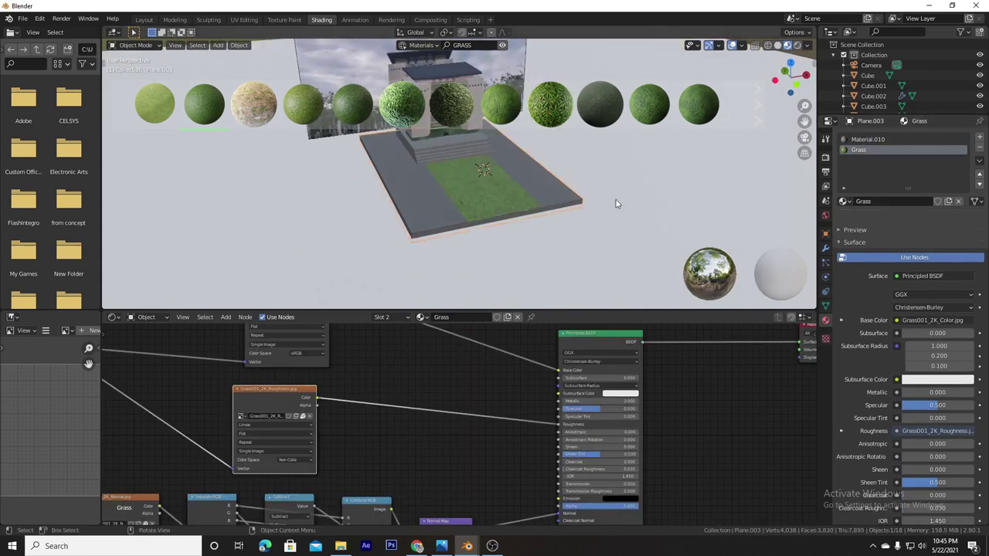
{"action": "mouse_move", "coordinate": [717, 219]}
{"action": "middle_mouse_down"}
{"action": "mouse_move", "coordinate": [521, 195]}
{"action": "mouse_move", "coordinate": [613, 219]}
{"action": "middle_mouse_up"}
{"action": "key", "text": "alt+Tab"}
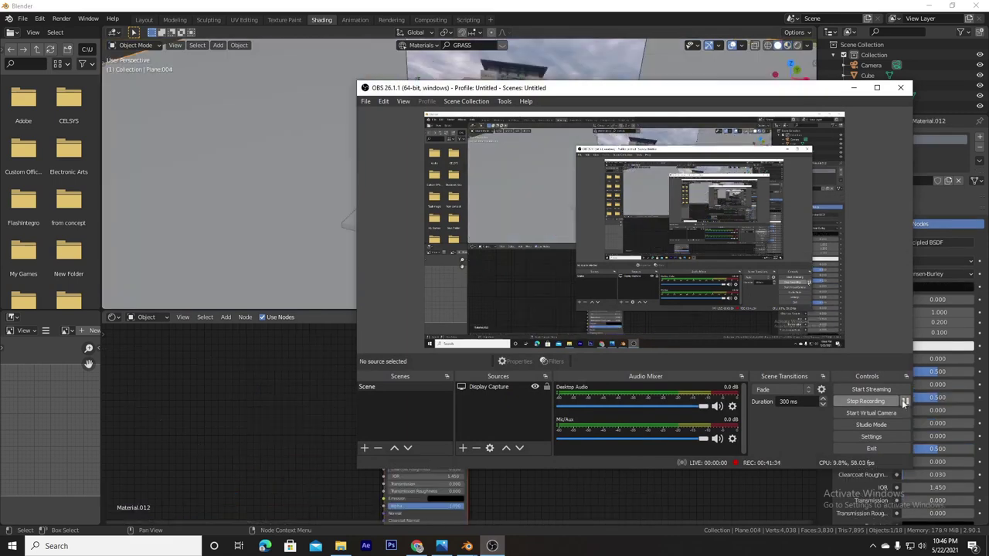
Paste the ten lamp posts, scale them down, and move them onto the lawn.
{"action": "key", "text": "alt+Tab"}
{"action": "key", "text": "ctrl+v"}
{"action": "key", "text": "s"}
{"action": "left_click", "coordinate": [533, 219]}
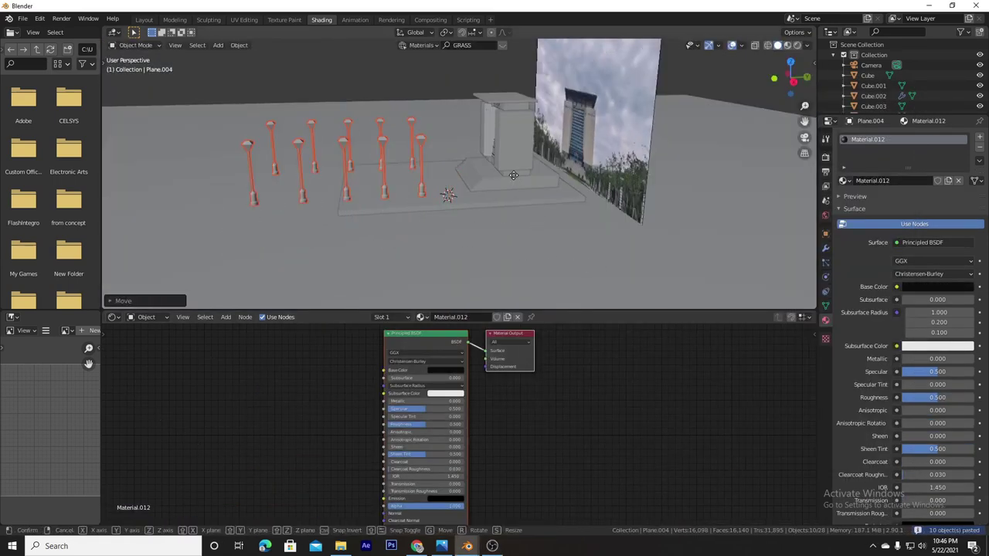
{"action": "key", "text": "g"}
{"action": "left_click", "coordinate": [689, 207]}
{"action": "key", "text": "KP_1"}
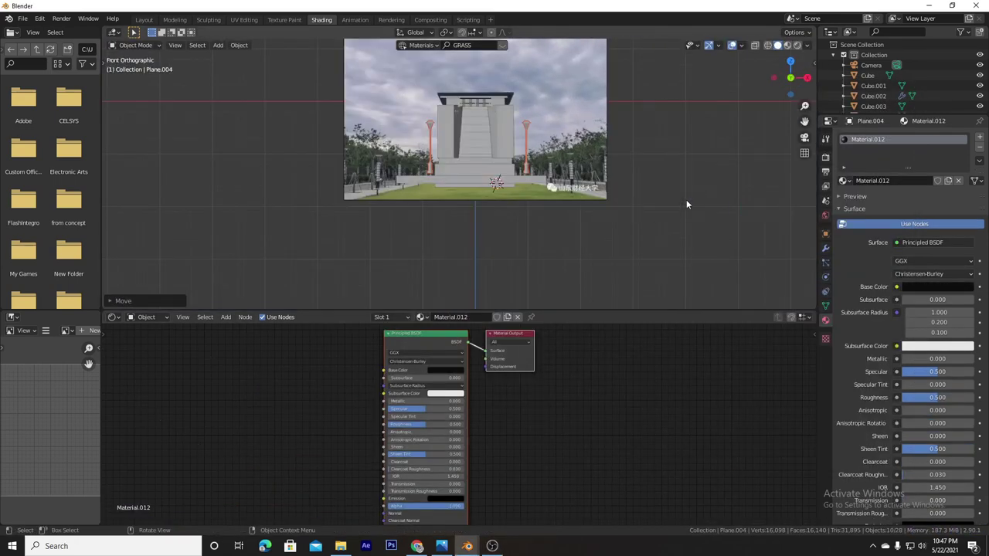
{"action": "middle_click_drag", "start_coordinate": [646, 194], "coordinate": [643, 242]}
{"action": "key", "text": "s"}
{"action": "left_click", "coordinate": [654, 239]}
{"action": "key", "text": "g"}
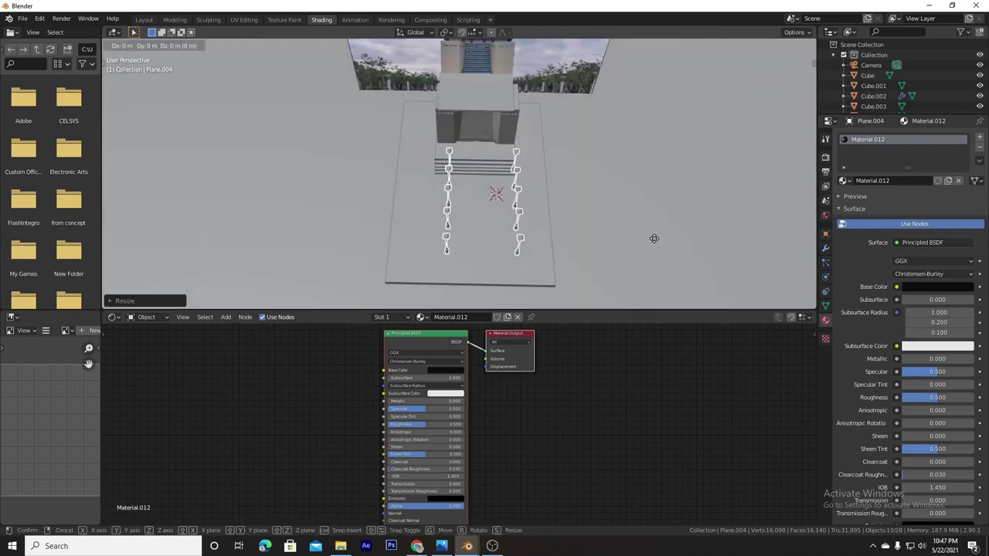
{"action": "left_click", "coordinate": [651, 231]}
Line the lamp posts along both walkway edges by moving them along X, then add a Circle mesh.
{"action": "key", "text": "z"}
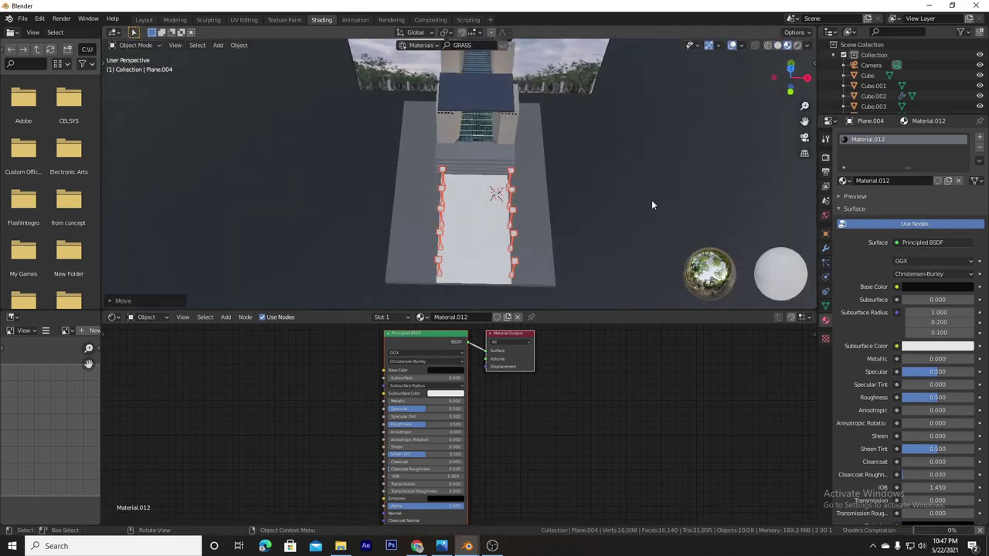
{"action": "mouse_move", "coordinate": [599, 220]}
{"action": "middle_mouse_down"}
{"action": "mouse_move", "coordinate": [610, 216]}
{"action": "mouse_move", "coordinate": [469, 193]}
{"action": "mouse_move", "coordinate": [491, 199]}
{"action": "middle_mouse_up"}
{"action": "key", "text": "KP_7"}
{"action": "key", "text": "g"}
{"action": "key", "text": "x"}
{"action": "left_click", "coordinate": [610, 219]}
{"action": "scroll", "coordinate": [492, 199], "scroll_direction": "up", "scroll_amount": 5}
{"action": "scroll", "coordinate": [441, 229], "scroll_direction": "up", "scroll_amount": 2}
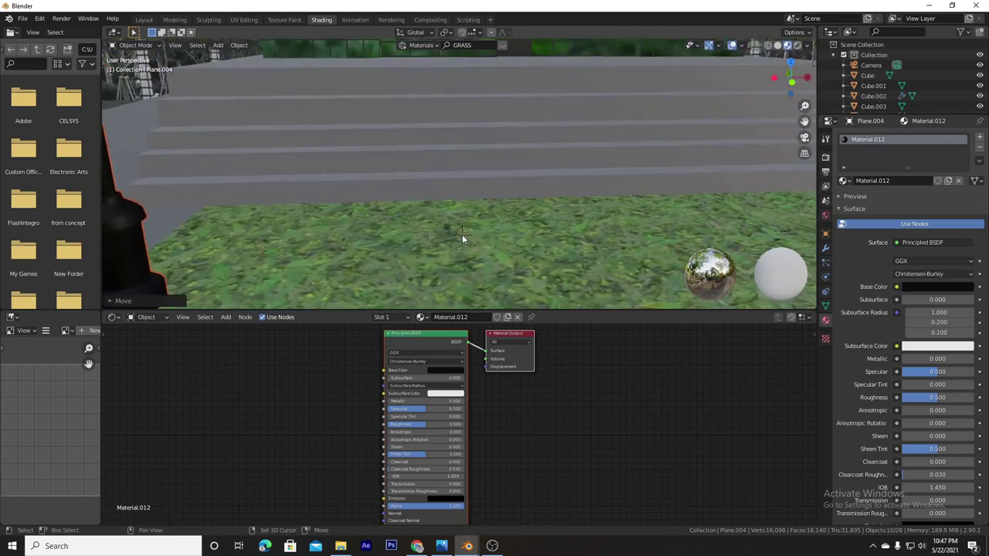
{"action": "key", "text": "shift+a"}
{"action": "left_click", "coordinate": [503, 255]}
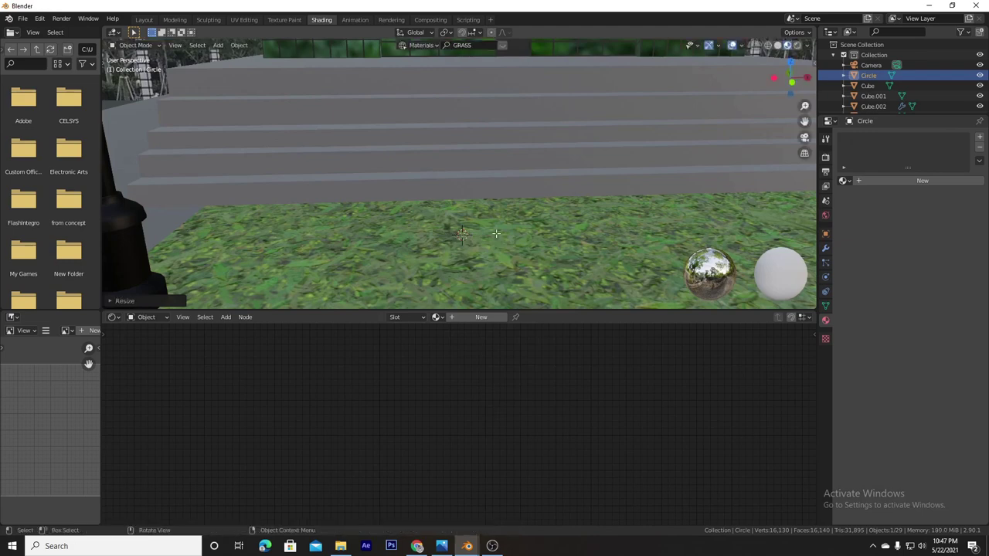
Extrude the circle upward into a tall pole.
{"action": "key", "text": "Tab"}
{"action": "key", "text": "KP_1"}
{"action": "key", "text": "e"}
{"action": "left_click", "coordinate": [518, 93]}
{"action": "scroll", "coordinate": [514, 180], "scroll_direction": "up", "scroll_amount": 3}
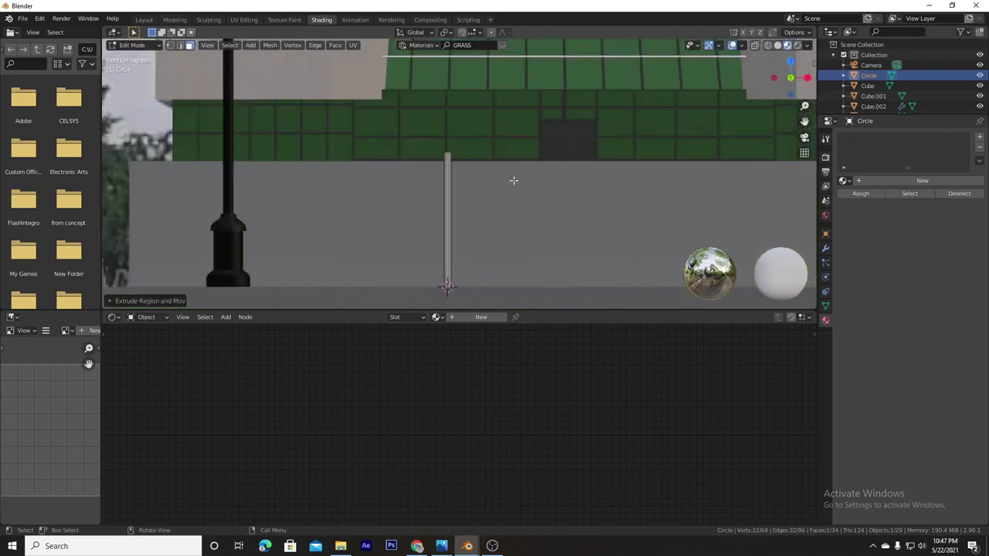
{"action": "key", "text": "g"}
{"action": "left_click", "coordinate": [547, 184]}
{"action": "key", "text": "KP_Divide"}
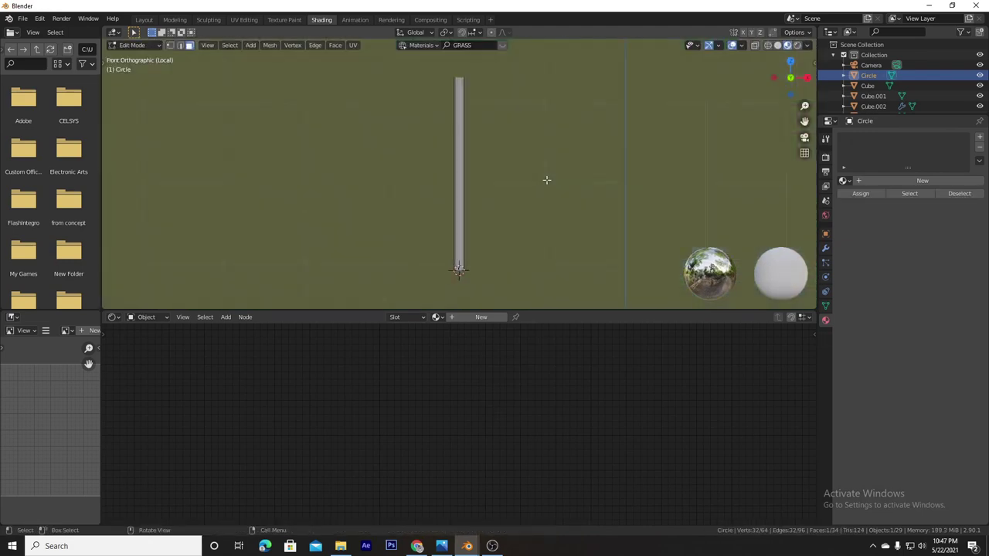
{"action": "key", "text": "KP_3"}
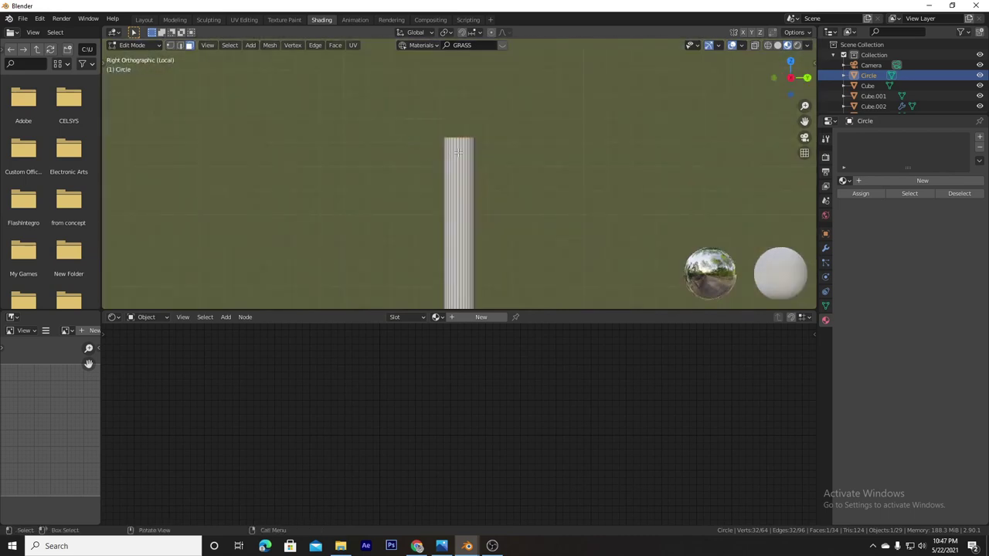
Add an edge loop, inset a face near the top, and extrude it out into a flag.
{"action": "left_click", "coordinate": [459, 158]}
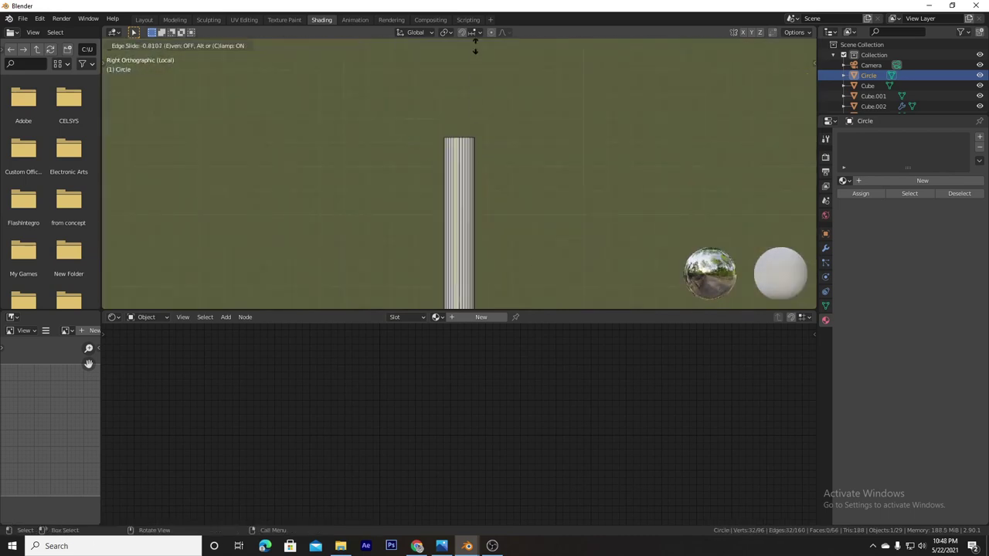
{"action": "right_click", "coordinate": [458, 158]}
{"action": "left_click", "coordinate": [572, 208]}
{"action": "mouse_move", "coordinate": [573, 208]}
{"action": "middle_mouse_down"}
{"action": "mouse_move", "coordinate": [504, 152]}
{"action": "mouse_move", "coordinate": [433, 214]}
{"action": "middle_mouse_up"}
{"action": "key", "text": "e"}
{"action": "right_click", "coordinate": [551, 185]}
{"action": "key", "text": "m"}
{"action": "left_click", "coordinate": [505, 179]}
Merge the flag's outer edge vertices into a single point to make a pennant.
{"action": "key", "text": "b"}
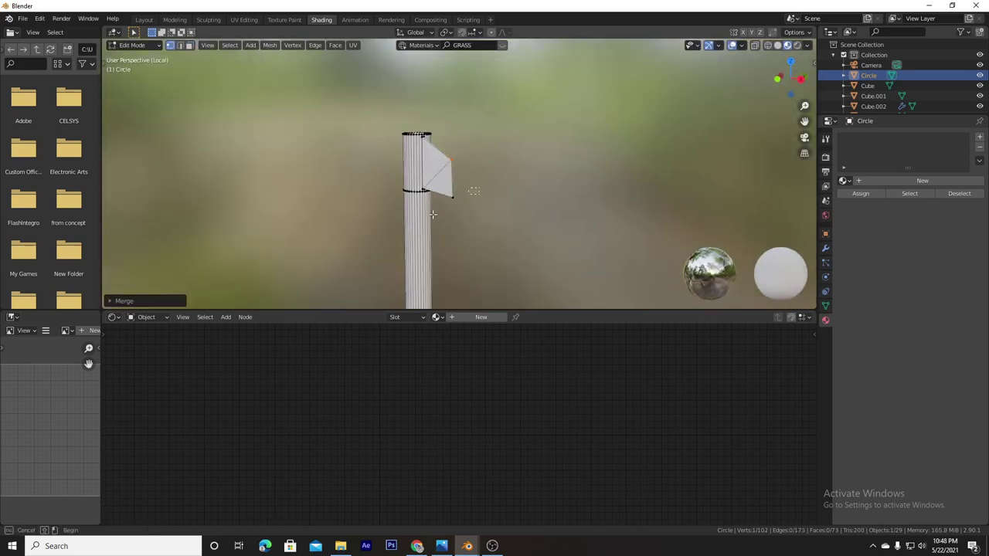
{"action": "middle_click_drag", "start_coordinate": [478, 168], "coordinate": [507, 164]}
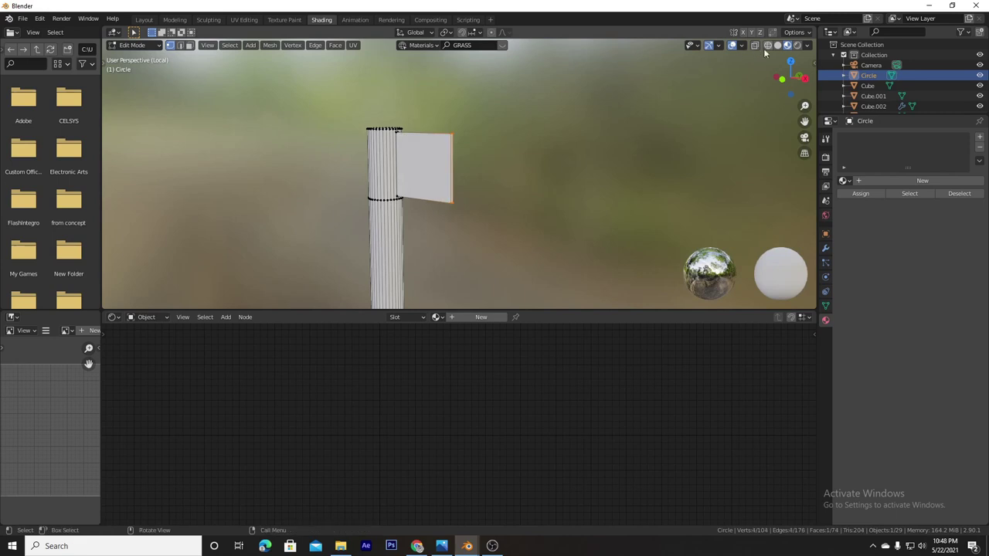
{"action": "mouse_move", "coordinate": [764, 52]}
{"action": "middle_mouse_down"}
{"action": "mouse_move", "coordinate": [463, 186]}
{"action": "mouse_move", "coordinate": [563, 180]}
{"action": "middle_mouse_up"}
{"action": "key", "text": "m"}
{"action": "left_click", "coordinate": [444, 189]}
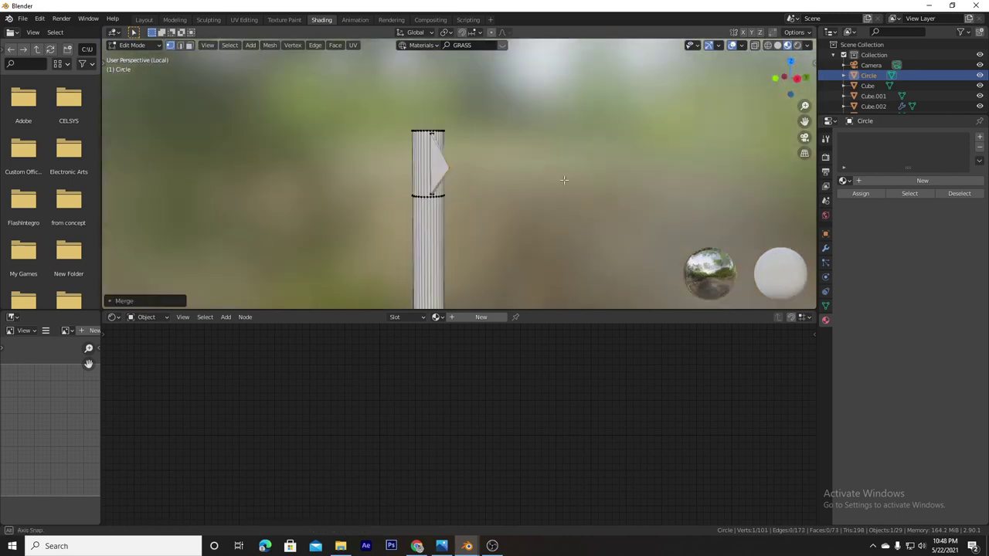
{"action": "key", "text": "Tab"}
Duplicate the flagpole twice along X to make a row of three flags.
{"action": "key", "text": "KP_Divide"}
{"action": "key", "text": "KP_1"}
{"action": "key", "text": "shift+d"}
{"action": "key", "text": "x"}
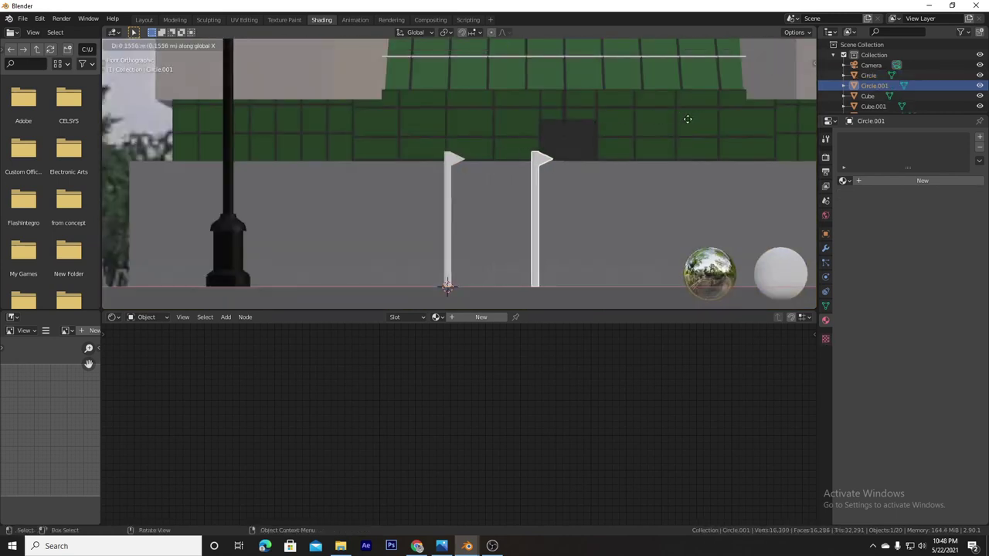
{"action": "left_click", "coordinate": [666, 124]}
{"action": "key", "text": "shift+d"}
{"action": "key", "text": "x"}
{"action": "left_click", "coordinate": [698, 143]}
Reposition the middle flagpole, undo the change, and view the park from higher up.
{"action": "mouse_move", "coordinate": [697, 143]}
{"action": "middle_mouse_down"}
{"action": "mouse_move", "coordinate": [495, 171]}
{"action": "mouse_move", "coordinate": [458, 149]}
{"action": "middle_mouse_up"}
{"action": "scroll", "coordinate": [464, 170], "scroll_direction": "up", "scroll_amount": 3}
{"action": "scroll", "coordinate": [467, 183], "scroll_direction": "up", "scroll_amount": 3}
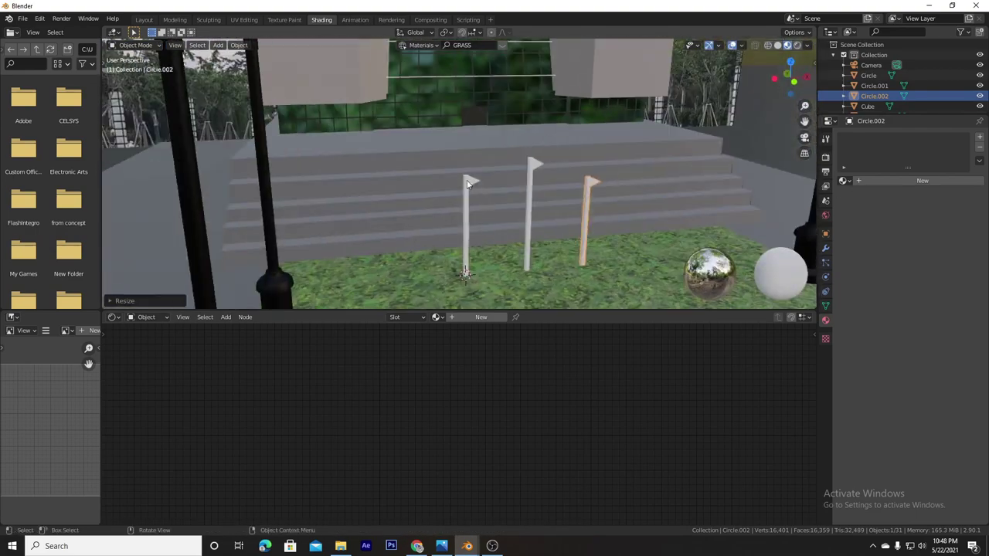
{"action": "left_click_drag", "start_coordinate": [597, 199], "coordinate": [598, 199]}
{"action": "key", "text": "g"}
{"action": "left_click", "coordinate": [599, 193]}
{"action": "mouse_move", "coordinate": [598, 193]}
{"action": "middle_mouse_down"}
{"action": "mouse_move", "coordinate": [599, 155]}
{"action": "mouse_move", "coordinate": [610, 191]}
{"action": "middle_mouse_up"}
{"action": "key", "text": "ctrl+z"}
{"action": "key", "text": "ctrl+z"}
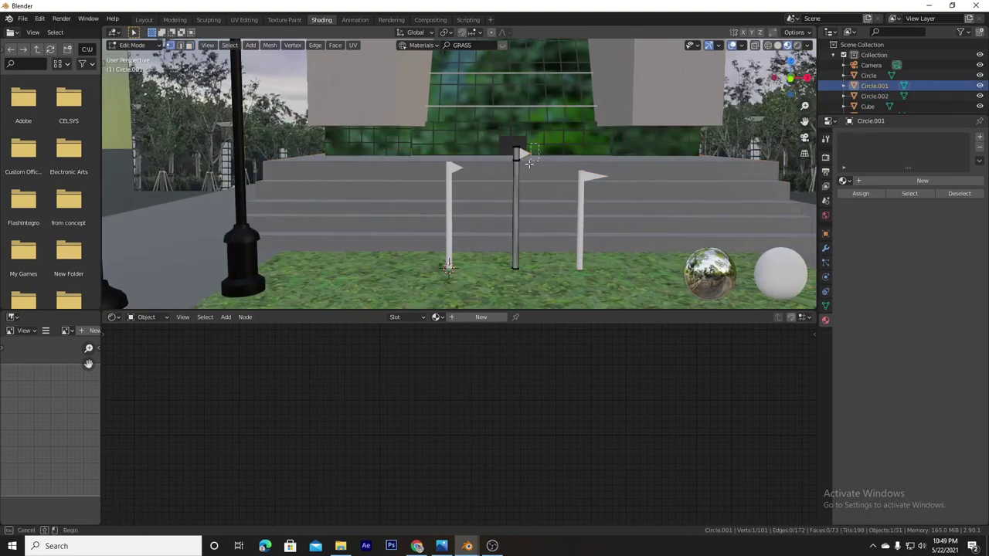
{"action": "key", "text": "ctrl+z"}
{"action": "key", "text": "ctrl+z"}
{"action": "key", "text": "ctrl+z"}
{"action": "key", "text": "ctrl+z"}
{"action": "scroll", "coordinate": [519, 182], "scroll_direction": "down", "scroll_amount": 3}
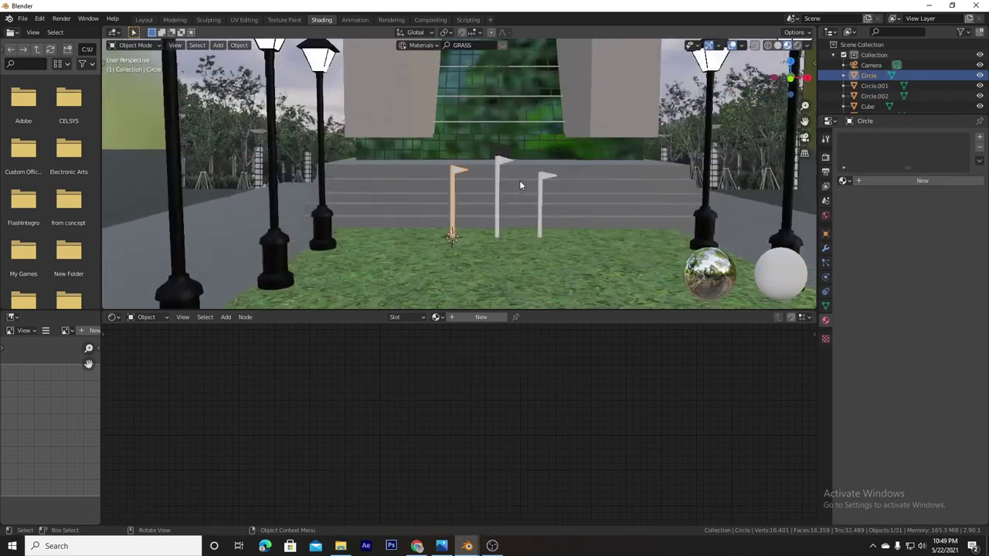
{"action": "scroll", "coordinate": [519, 185], "scroll_direction": "down", "scroll_amount": 3}
{"action": "middle_click_drag", "start_coordinate": [519, 182], "coordinate": [523, 512]}
{"action": "left_click", "coordinate": [492, 545]}
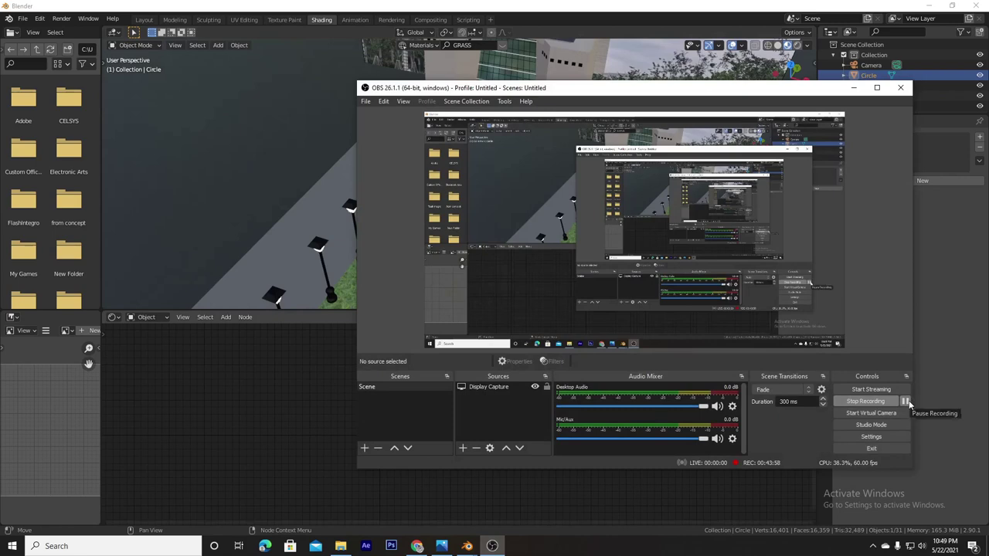
{"action": "key", "text": "alt+Tab"}
{"action": "key", "text": "ctrl+v"}
{"action": "mouse_move", "coordinate": [536, 230]}
{"action": "middle_mouse_down"}
{"action": "mouse_move", "coordinate": [602, 216]}
{"action": "mouse_move", "coordinate": [508, 195]}
{"action": "mouse_move", "coordinate": [539, 171]}
{"action": "mouse_move", "coordinate": [502, 213]}
{"action": "middle_mouse_up"}
{"action": "key", "text": "KP_0"}
{"action": "key", "text": "KP_7"}
{"action": "key", "text": "g"}
{"action": "key", "text": "x"}
{"action": "left_click", "coordinate": [491, 204]}
{"action": "left_click", "coordinate": [514, 153]}
{"action": "key", "text": "shift+d"}
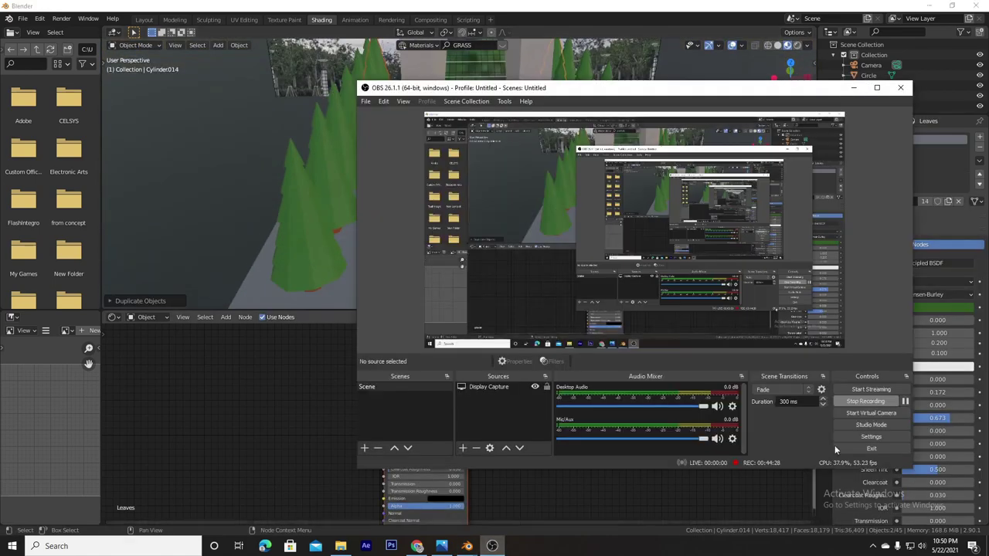
Paste the people figures into the scene, resize them and lift them up.
{"action": "left_click", "coordinate": [777, 492]}
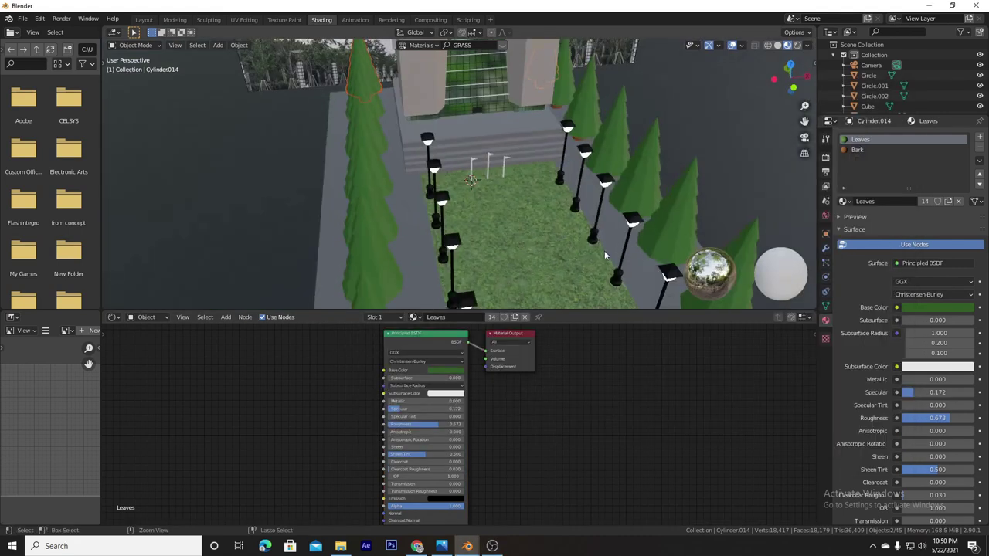
{"action": "key", "text": "ctrl+v"}
{"action": "middle_click_drag", "start_coordinate": [689, 193], "coordinate": [588, 192]}
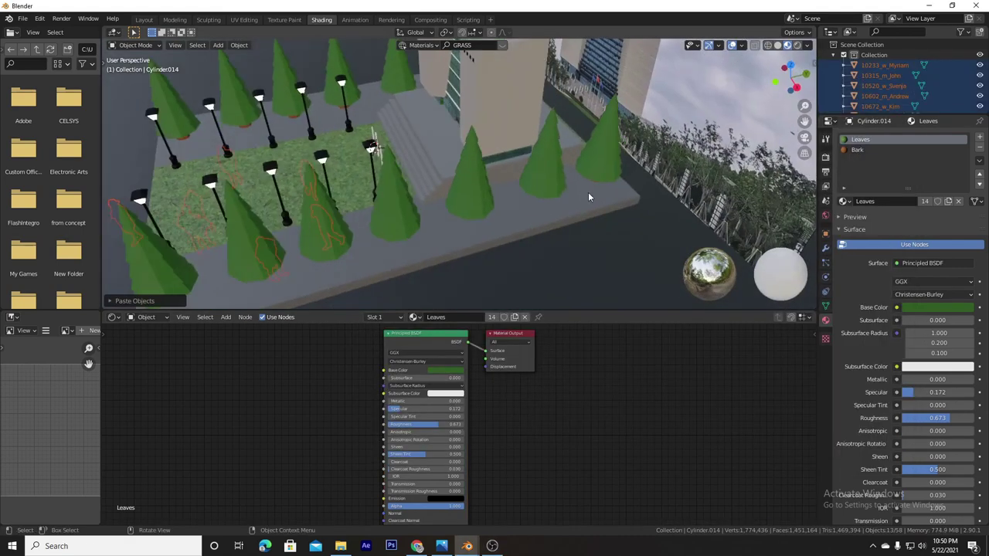
{"action": "scroll", "coordinate": [588, 191], "scroll_direction": "down", "scroll_amount": 5}
{"action": "key", "text": "s"}
{"action": "key", "text": "Return"}
{"action": "scroll", "coordinate": [516, 204], "scroll_direction": "up", "scroll_amount": 5}
{"action": "key", "text": "g"}
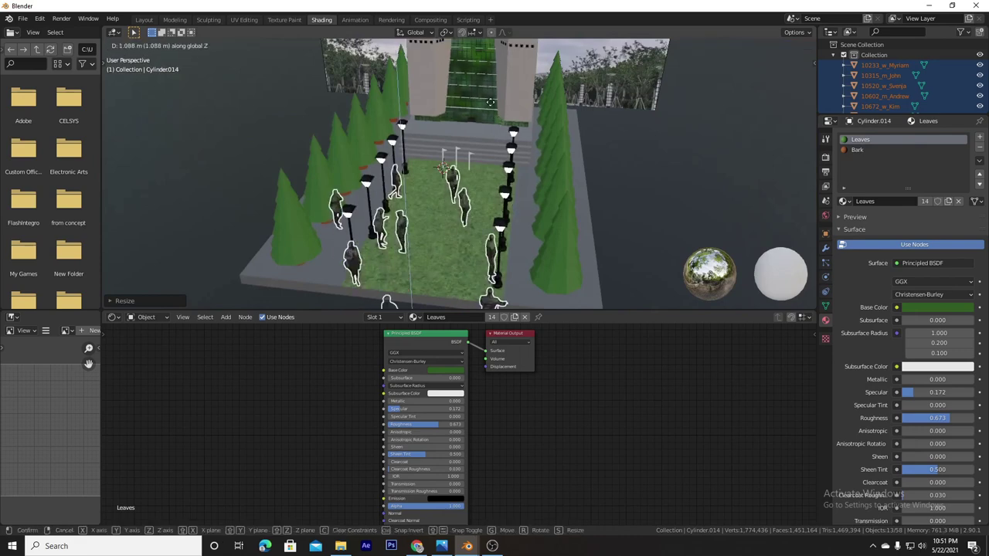
{"action": "left_click", "coordinate": [488, 105]}
Move the figures along Y over the lawn and scale them down.
{"action": "key", "text": "KP_1"}
{"action": "middle_click_drag", "start_coordinate": [521, 143], "coordinate": [465, 175]}
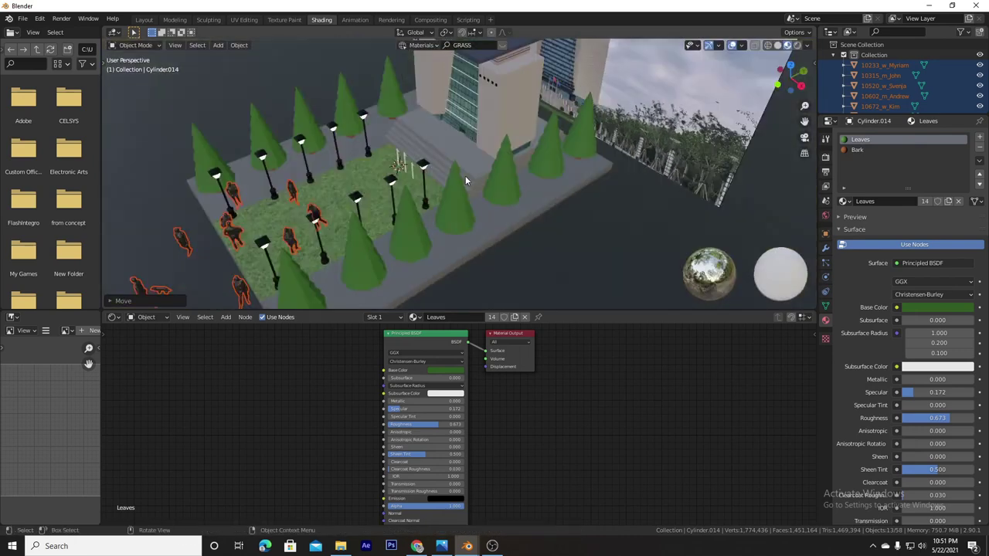
{"action": "key", "text": "KP_7"}
{"action": "key", "text": "y"}
{"action": "left_click", "coordinate": [503, 118]}
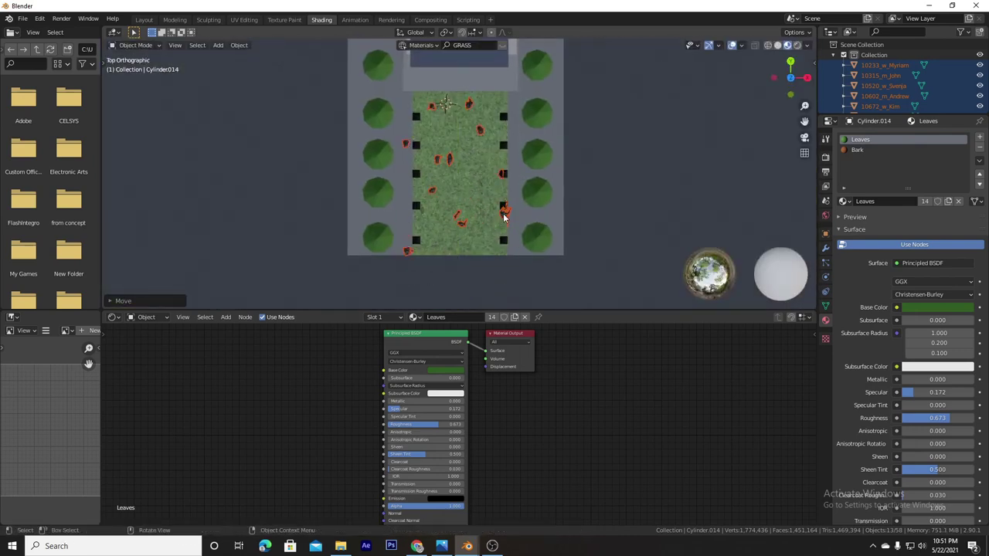
{"action": "key", "text": "s"}
{"action": "left_click", "coordinate": [525, 222]}
{"action": "middle_click_drag", "start_coordinate": [525, 222], "coordinate": [568, 120]}
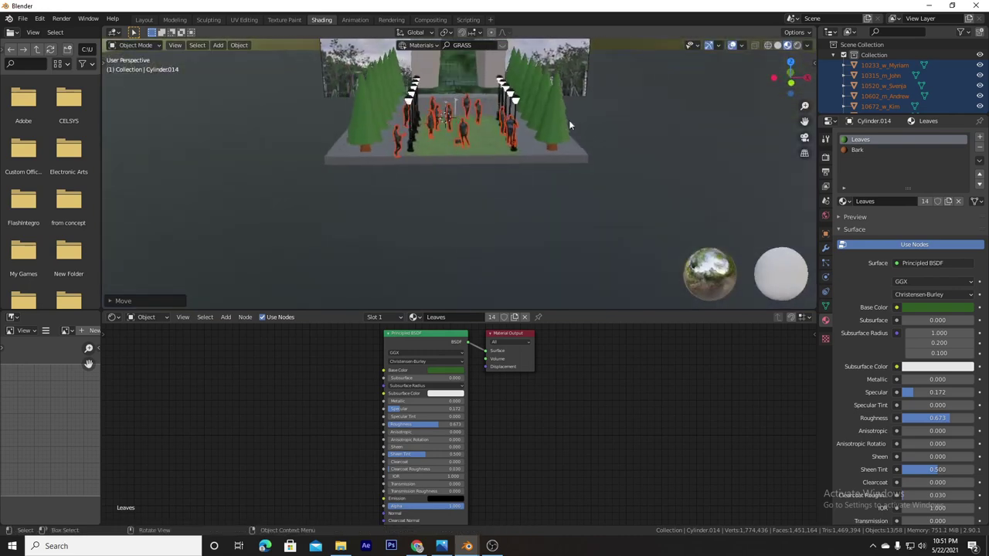
Shift the bike rider figure sideways to a new spot on the lawn.
{"action": "key", "text": "g"}
{"action": "key", "text": "x"}
{"action": "right_click", "coordinate": [435, 131]}
{"action": "mouse_move", "coordinate": [434, 131]}
{"action": "middle_mouse_down"}
{"action": "mouse_move", "coordinate": [504, 166]}
{"action": "mouse_move", "coordinate": [431, 179]}
{"action": "middle_mouse_up"}
{"action": "left_click", "coordinate": [504, 164]}
{"action": "key", "text": "g"}
{"action": "key", "text": "x"}
{"action": "left_click", "coordinate": [503, 171]}
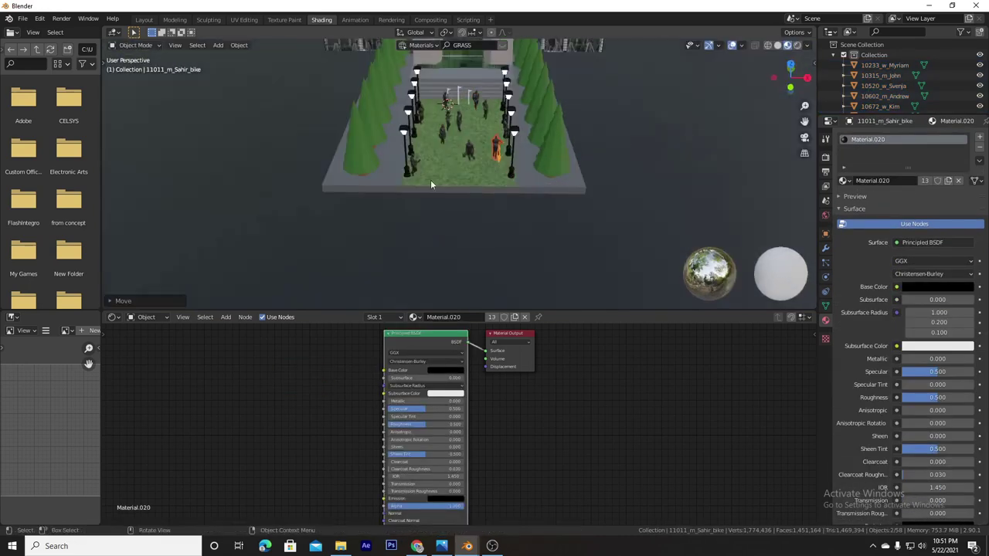
Reposition another standing figure, then select several figures together.
{"action": "scroll", "coordinate": [449, 154], "scroll_direction": "up", "scroll_amount": 5}
{"action": "left_click", "coordinate": [382, 228]}
{"action": "key", "text": "g"}
{"action": "left_click", "coordinate": [382, 226]}
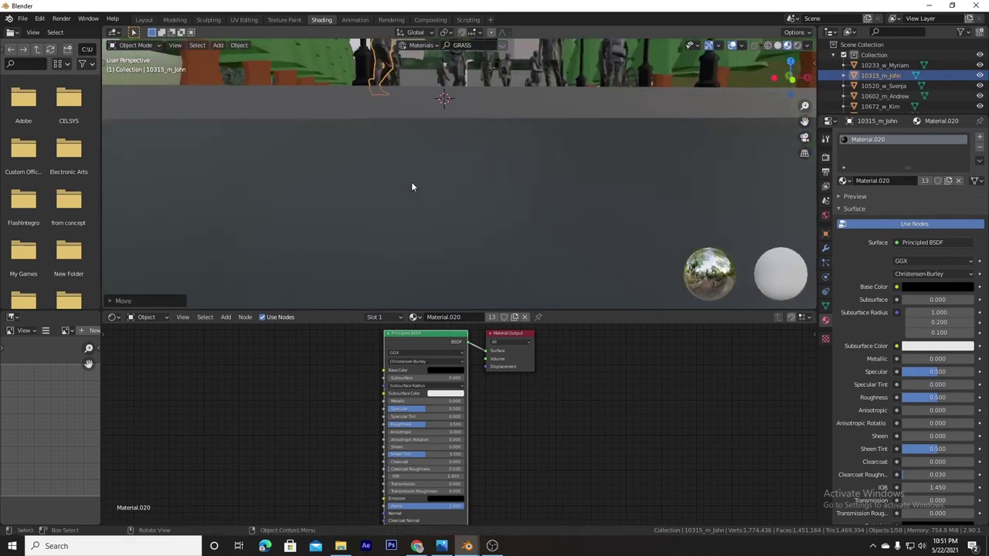
{"action": "mouse_move", "coordinate": [381, 226]}
{"action": "middle_mouse_down"}
{"action": "mouse_move", "coordinate": [446, 120]}
{"action": "mouse_move", "coordinate": [519, 143]}
{"action": "middle_mouse_up"}
{"action": "left_click", "coordinate": [448, 124], "text": "shift"}
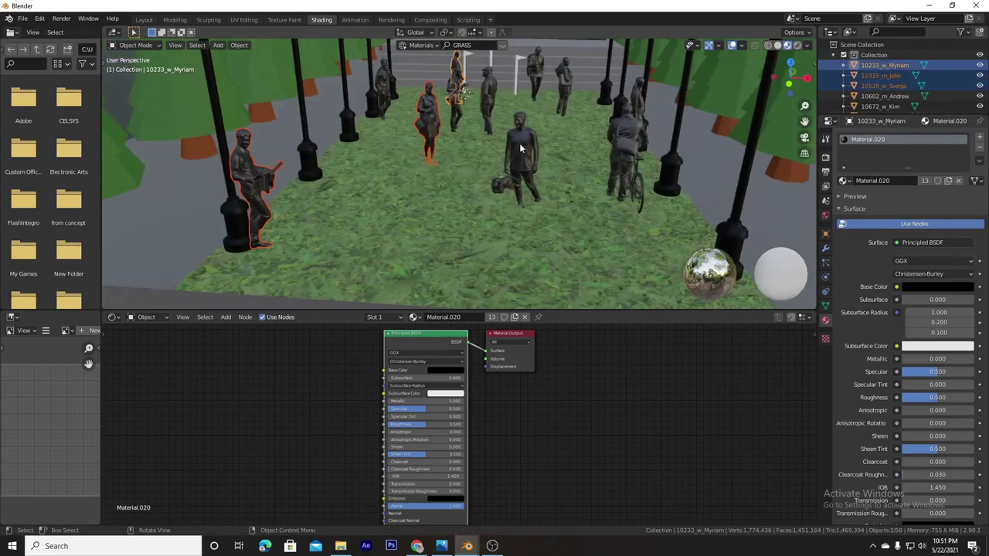
{"action": "left_click", "coordinate": [519, 143], "text": "shift"}
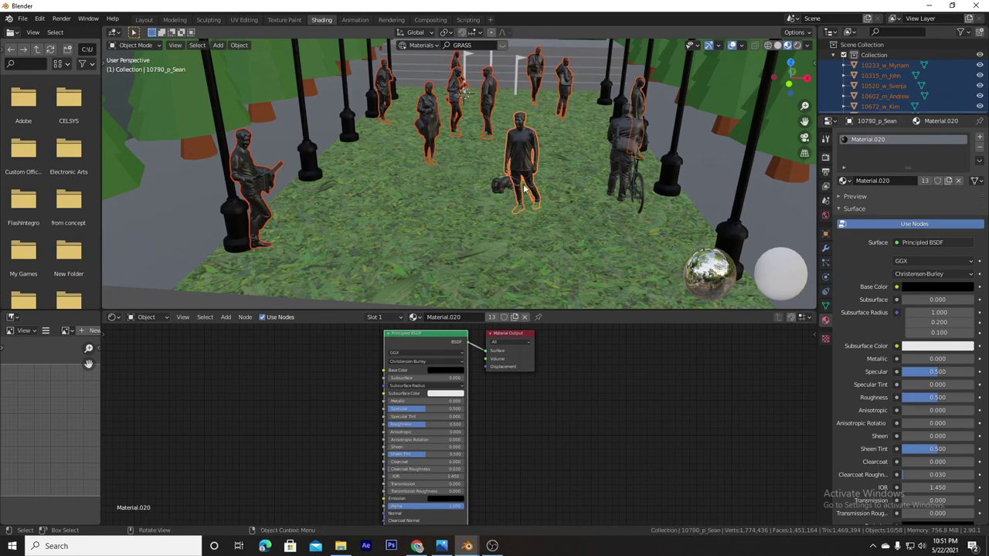
Box-select figures in front view and try a vertical move, cancelling it.
{"action": "key", "text": "KP_1"}
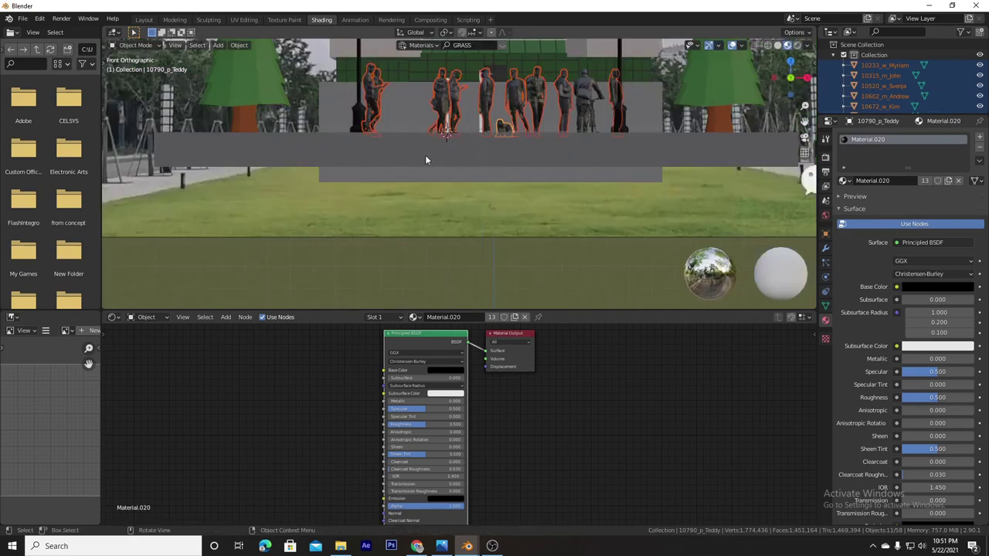
{"action": "middle_click_drag", "start_coordinate": [425, 159], "coordinate": [361, 156]}
{"action": "key", "text": "b"}
{"action": "key", "text": "KP_1"}
{"action": "key", "text": "g"}
{"action": "key", "text": "z"}
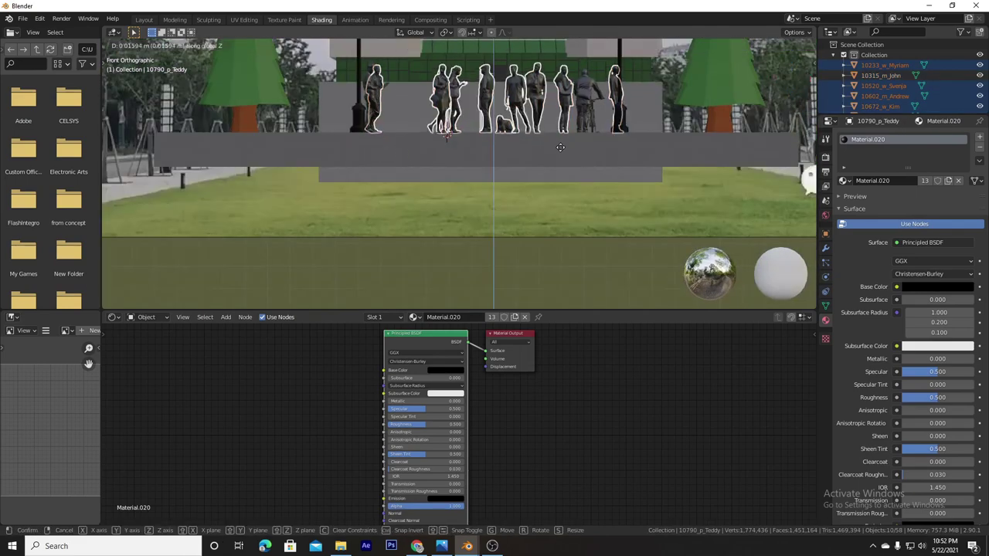
{"action": "key", "text": "Escape"}
Adjust the bike rider's height with a Z-locked move.
{"action": "mouse_move", "coordinate": [560, 147]}
{"action": "middle_mouse_down"}
{"action": "mouse_move", "coordinate": [621, 101]}
{"action": "mouse_move", "coordinate": [623, 154]}
{"action": "mouse_move", "coordinate": [549, 252]}
{"action": "mouse_move", "coordinate": [593, 148]}
{"action": "middle_mouse_up"}
{"action": "left_click", "coordinate": [618, 166]}
{"action": "key", "text": "g"}
{"action": "key", "text": "z"}
{"action": "left_click", "coordinate": [615, 159]}
Select the ground plane, then select one of the flag poles by the steps.
{"action": "key", "text": "KP_1"}
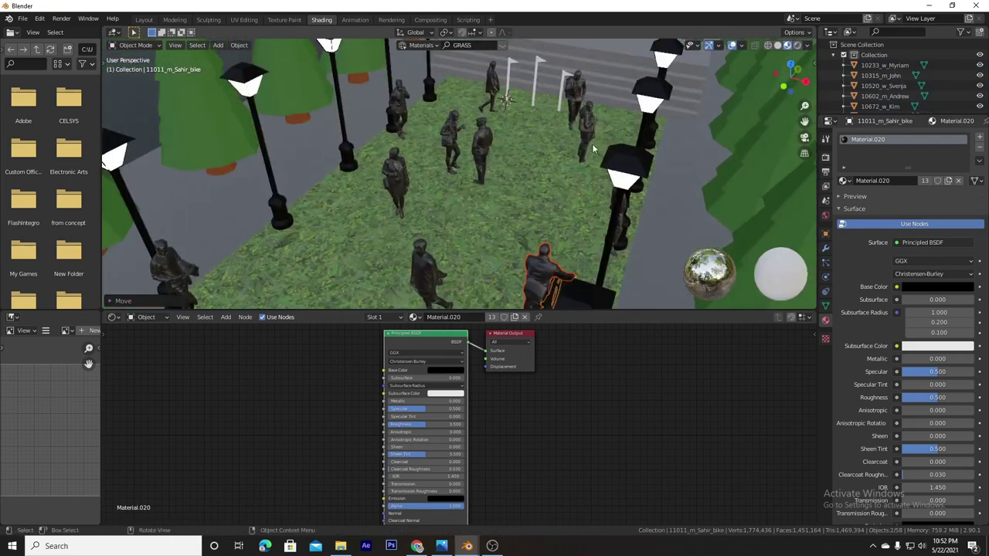
{"action": "scroll", "coordinate": [572, 131], "scroll_direction": "down", "scroll_amount": 5}
{"action": "left_click", "coordinate": [633, 190]}
{"action": "middle_click_drag", "start_coordinate": [633, 190], "coordinate": [535, 391]}
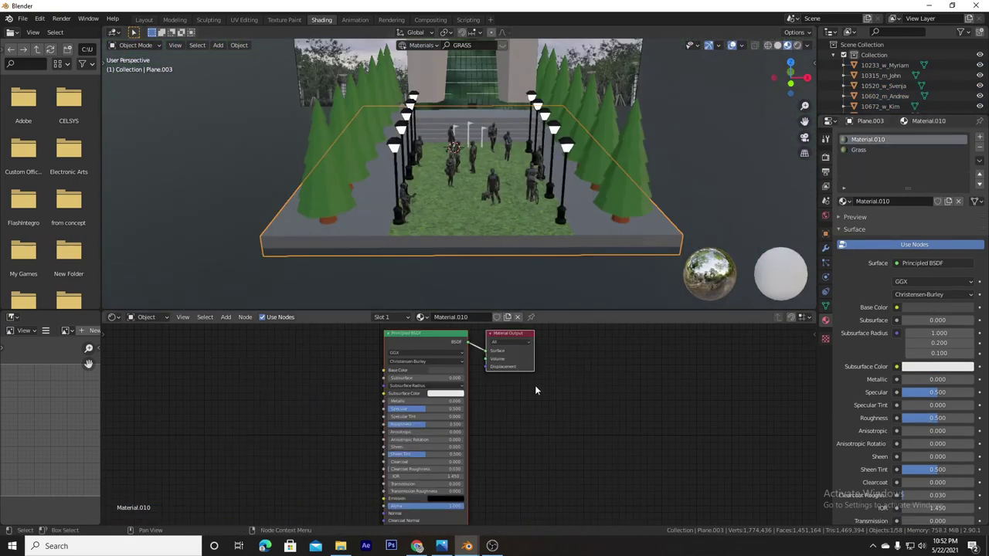
{"action": "mouse_move", "coordinate": [603, 201]}
{"action": "middle_mouse_down"}
{"action": "mouse_move", "coordinate": [638, 238]}
{"action": "mouse_move", "coordinate": [540, 193]}
{"action": "middle_mouse_up"}
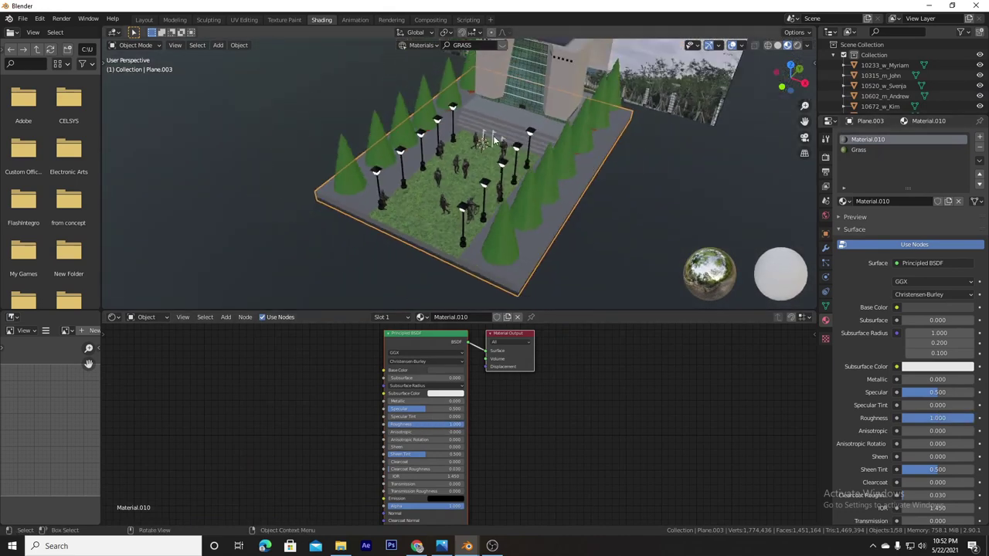
{"action": "scroll", "coordinate": [500, 156], "scroll_direction": "up", "scroll_amount": 5}
{"action": "left_click", "coordinate": [500, 156]}
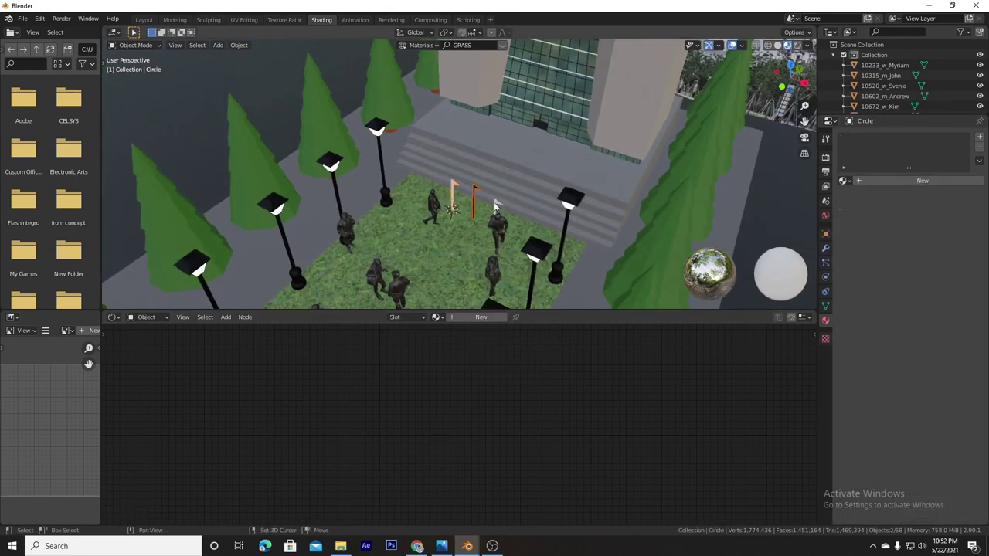
Link the black pole material to the other flag poles and isolate them in front view.
{"action": "left_click", "coordinate": [470, 201]}
{"action": "key", "text": "ctrl+l"}
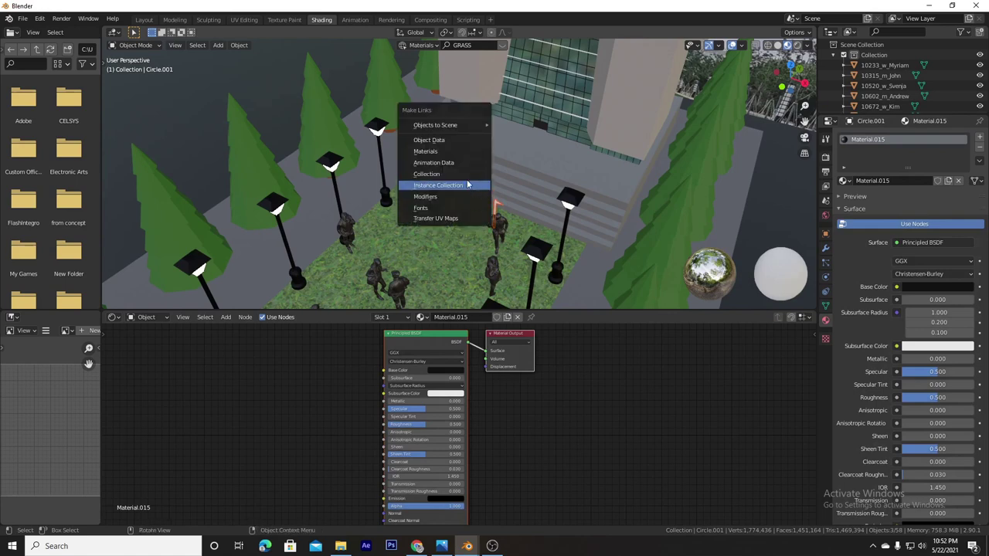
{"action": "left_click", "coordinate": [470, 201]}
{"action": "key", "text": "Tab"}
{"action": "middle_click_drag", "start_coordinate": [470, 201], "coordinate": [465, 196]}
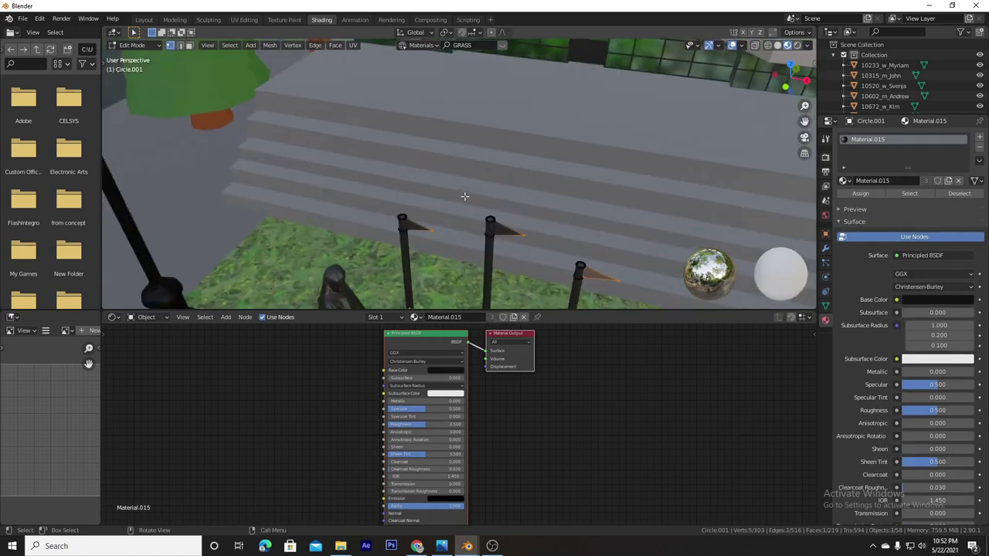
{"action": "key", "text": "KP_Divide"}
{"action": "key", "text": "KP_1"}
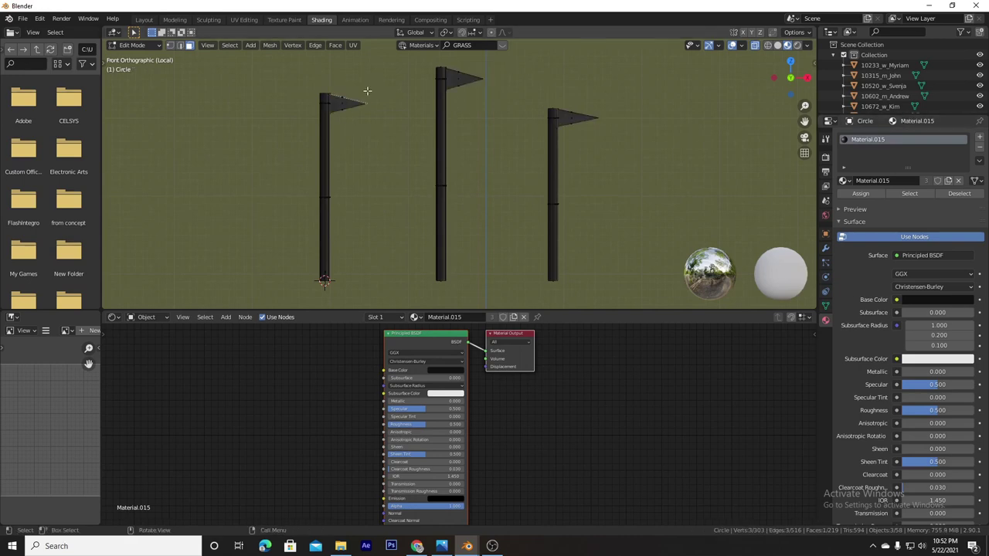
Give the left flag's faces a new material in a second slot.
{"action": "left_click", "coordinate": [980, 137]}
{"action": "left_click", "coordinate": [913, 200]}
{"action": "left_click", "coordinate": [446, 370]}
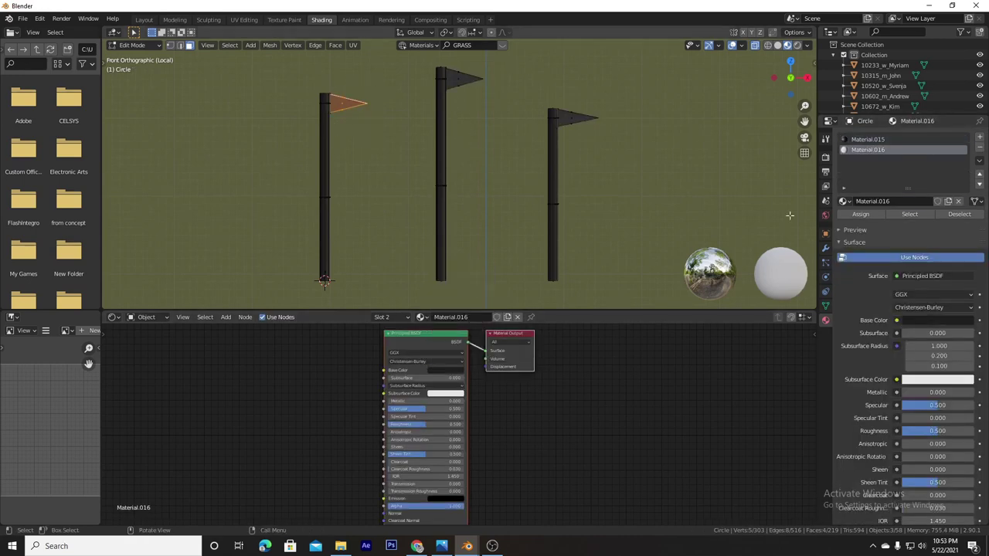
{"action": "left_click", "coordinate": [446, 370]}
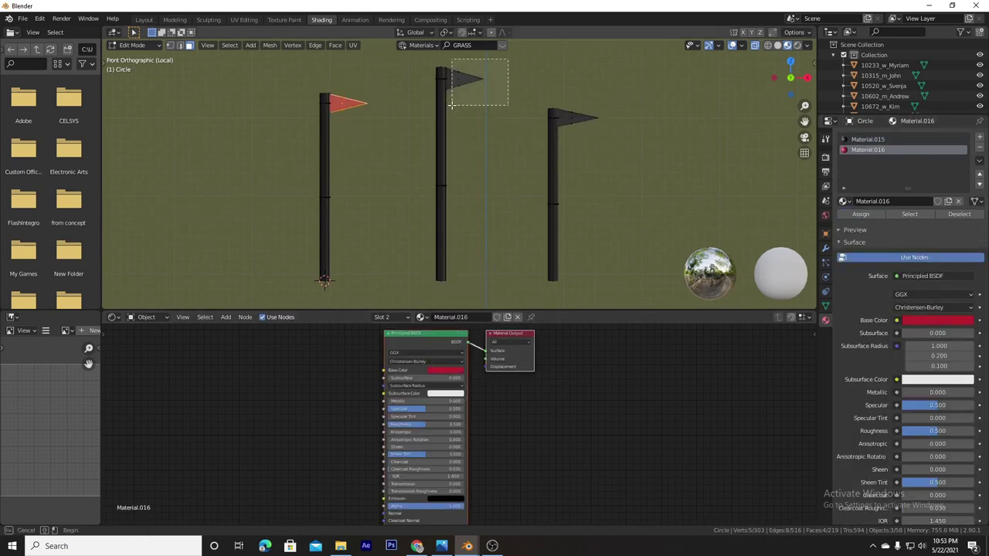
Add another material slot with a new coloured material for the middle flag.
{"action": "left_click_drag", "start_coordinate": [452, 104], "coordinate": [452, 104]}
{"action": "left_click", "coordinate": [979, 137]}
{"action": "left_click", "coordinate": [914, 199]}
{"action": "left_click", "coordinate": [446, 370]}
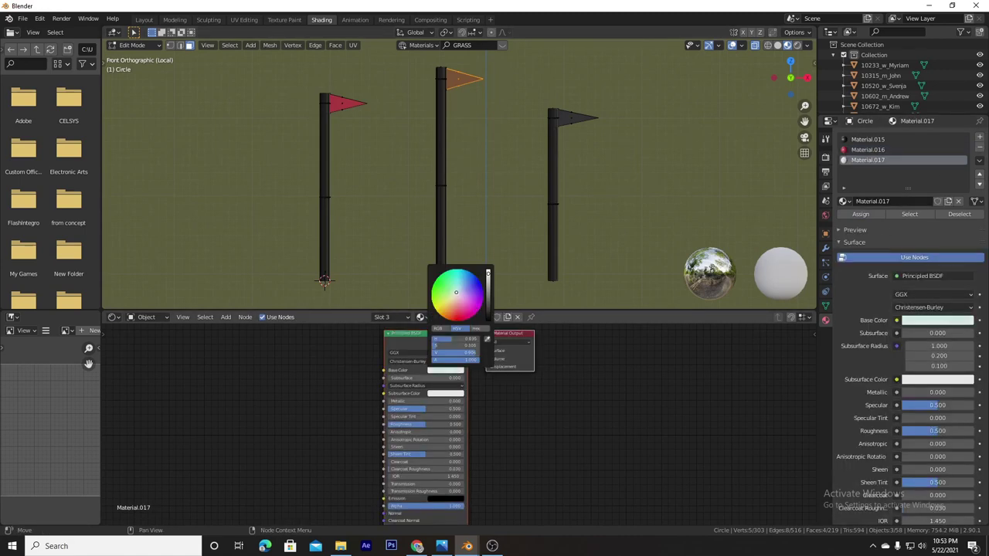
Set up the right-hand flag pole's material, then leave local view.
{"action": "left_click", "coordinate": [555, 283]}
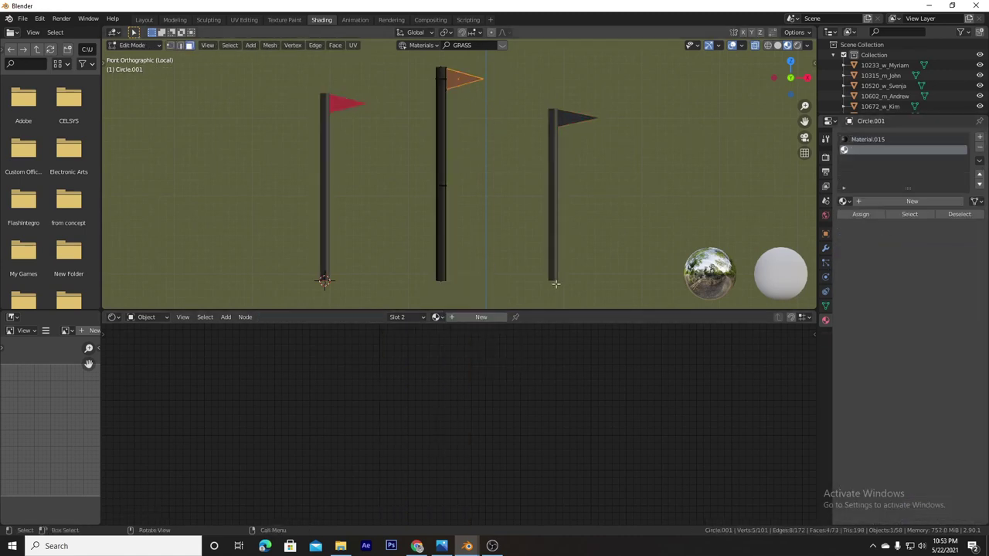
{"action": "left_click", "coordinate": [436, 316]}
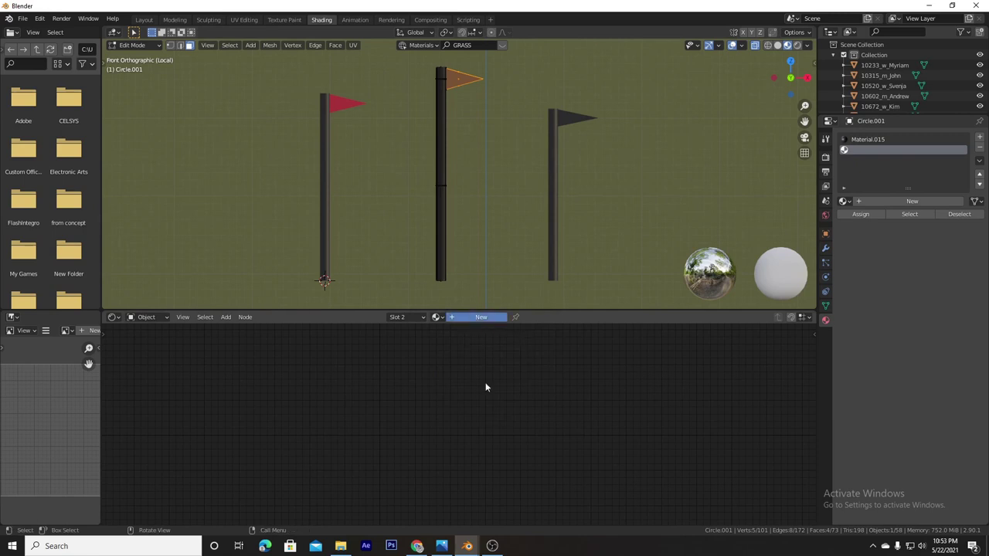
{"action": "left_click", "coordinate": [602, 122]}
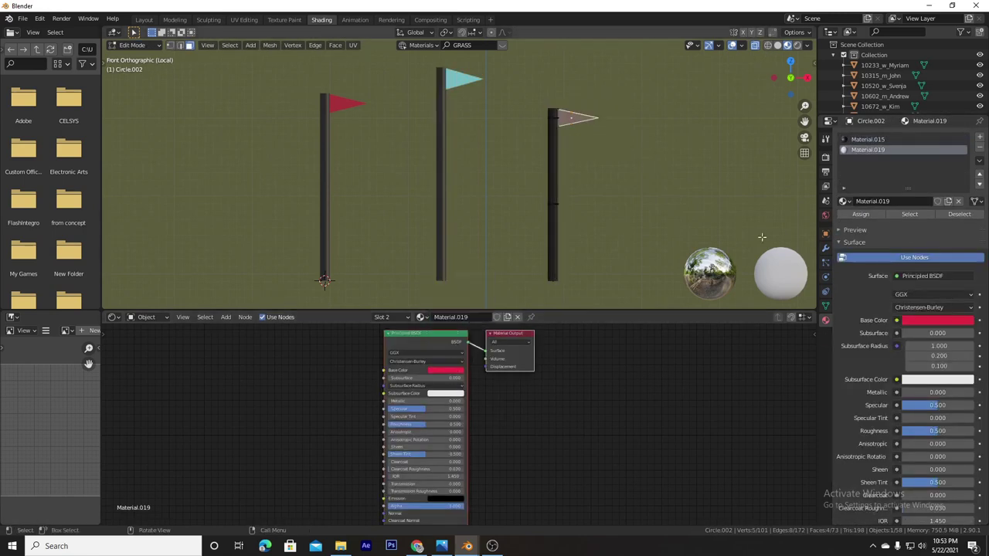
{"action": "key", "text": "KP_Divide"}
{"action": "scroll", "coordinate": [652, 183], "scroll_direction": "down", "scroll_amount": 3}
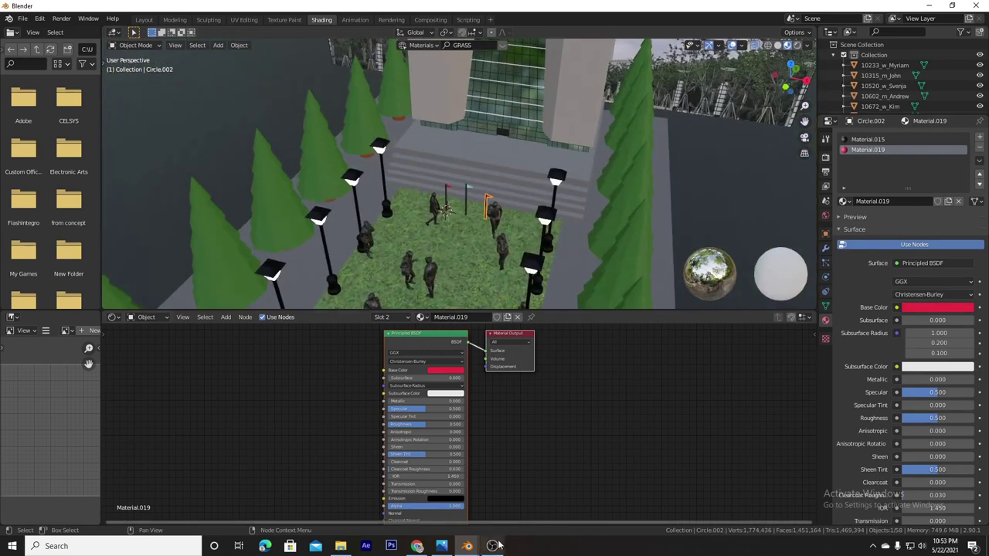
Move the kiosk boxes along the Y axis over the plaza.
{"action": "left_click", "coordinate": [492, 546]}
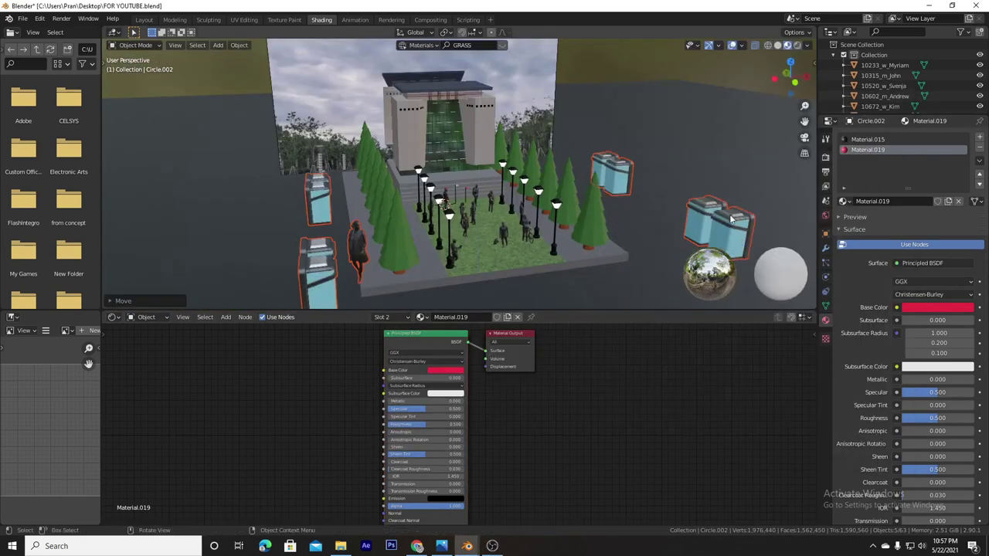
{"action": "left_click", "coordinate": [586, 225]}
{"action": "middle_click_drag", "start_coordinate": [557, 216], "coordinate": [522, 265]}
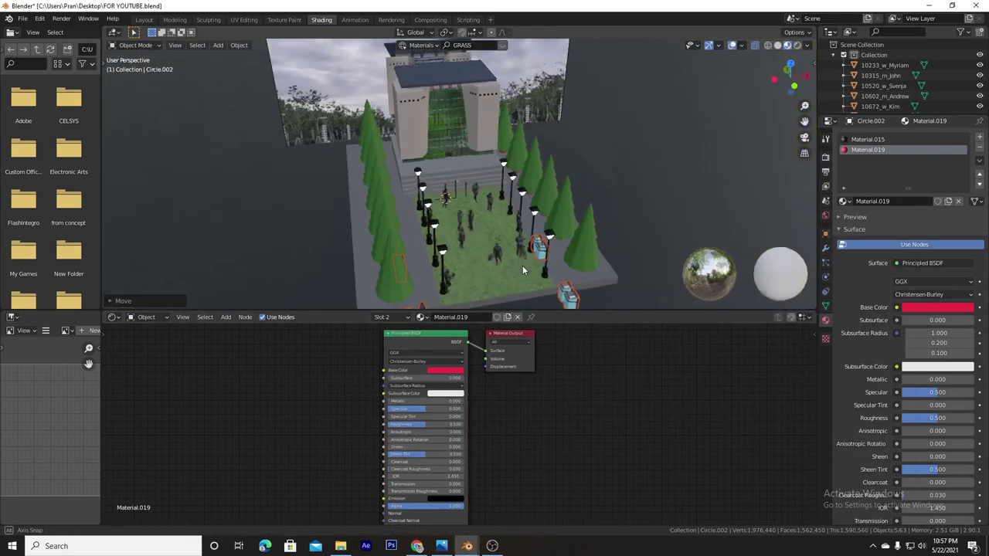
{"action": "key", "text": "g"}
{"action": "key", "text": "y"}
{"action": "left_click", "coordinate": [543, 274]}
{"action": "key", "text": "KP_7"}
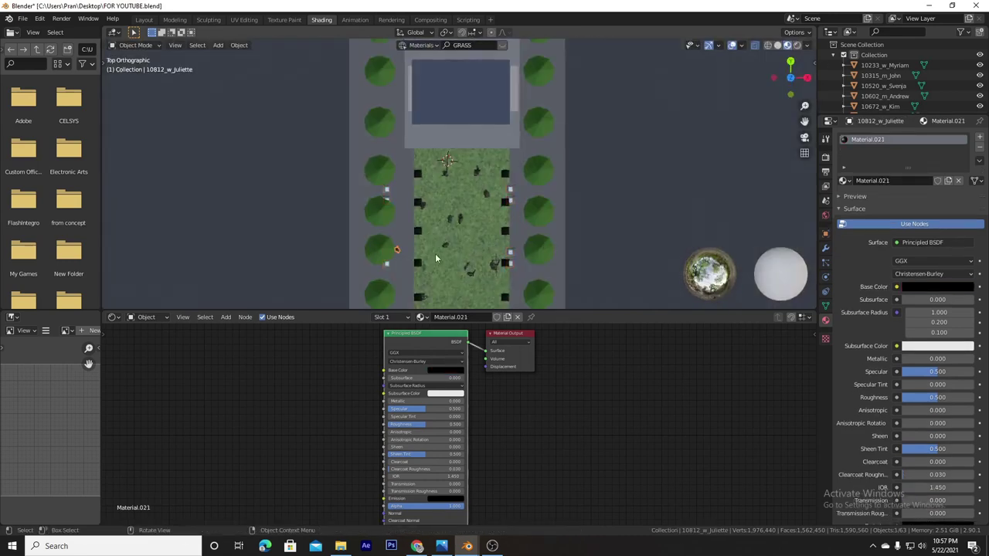
Place a blue kiosk beside the lamp posts along the lawn's left edge.
{"action": "left_click", "coordinate": [285, 251]}
{"action": "key", "text": "g"}
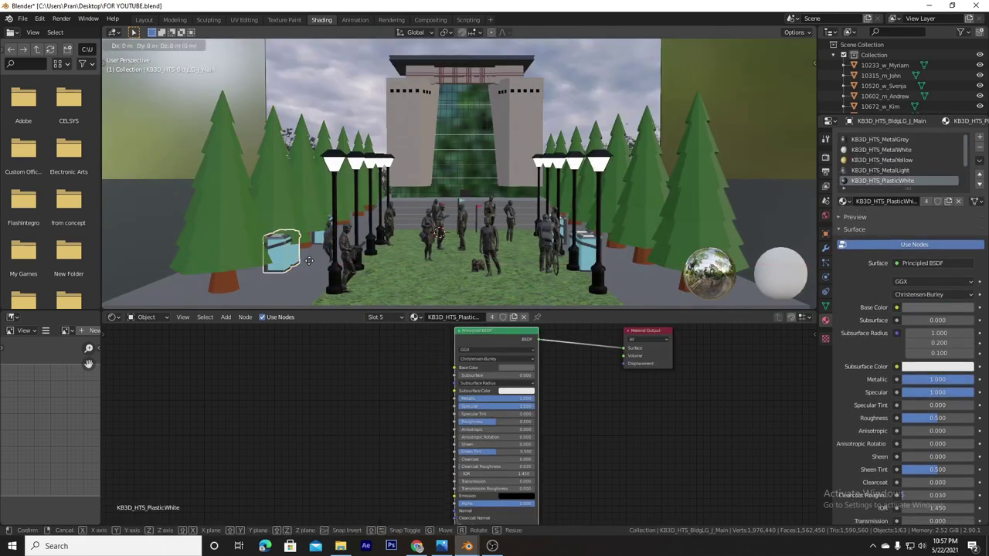
{"action": "left_click", "coordinate": [321, 253]}
{"action": "mouse_move", "coordinate": [320, 253]}
{"action": "middle_mouse_down"}
{"action": "mouse_move", "coordinate": [358, 272]}
{"action": "mouse_move", "coordinate": [307, 306]}
{"action": "mouse_move", "coordinate": [334, 264]}
{"action": "middle_mouse_up"}
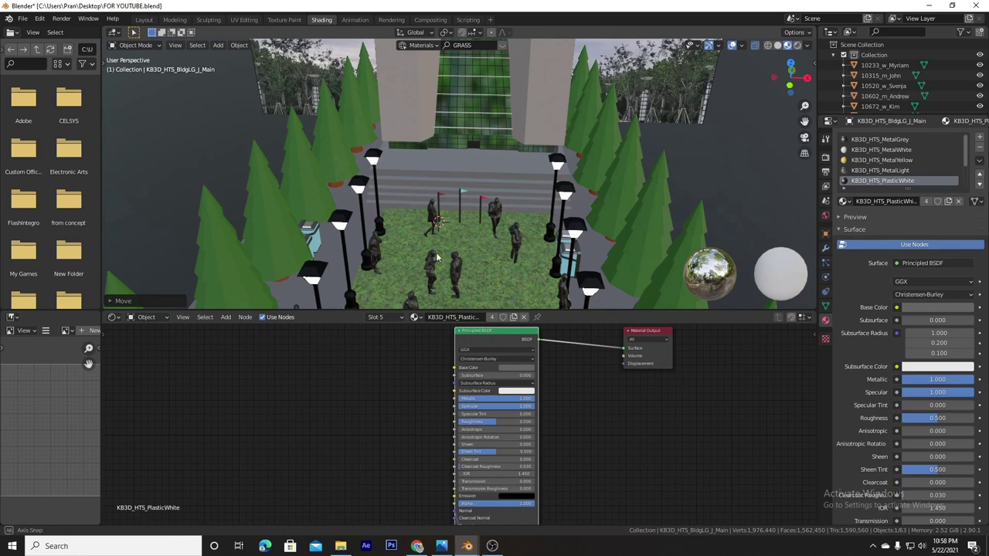
{"action": "scroll", "coordinate": [436, 257], "scroll_direction": "down", "scroll_amount": 5}
{"action": "key", "text": "KP_7"}
{"action": "key", "text": "g"}
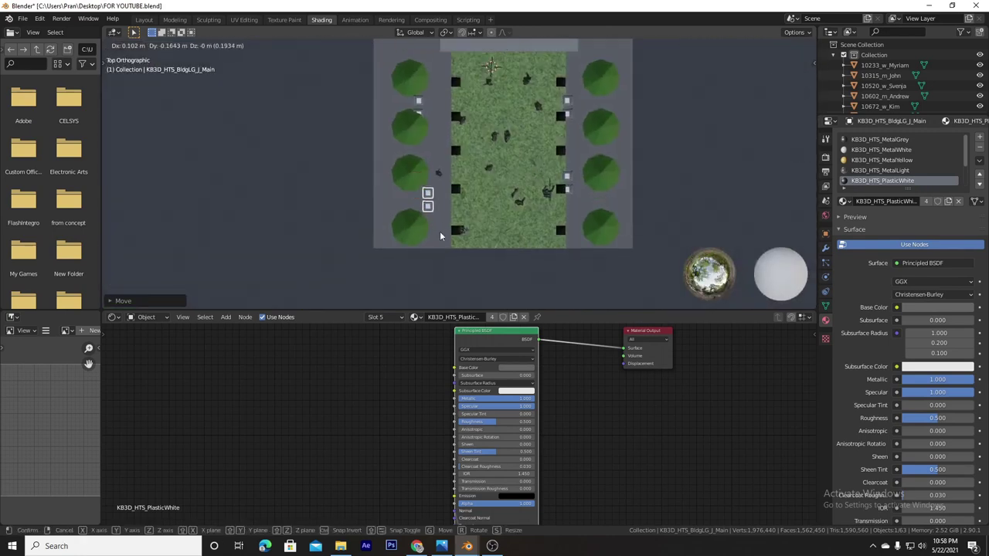
{"action": "left_click", "coordinate": [439, 236]}
Duplicate the kiosk and position a copy by the right-hand lamp posts.
{"action": "middle_click_drag", "start_coordinate": [479, 147], "coordinate": [439, 101]}
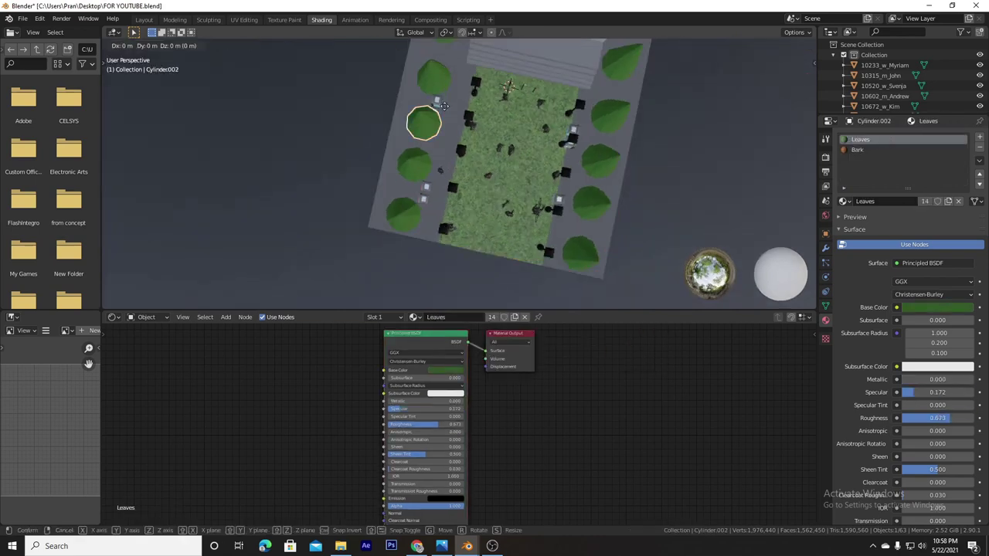
{"action": "key", "text": "shift+d"}
{"action": "left_click", "coordinate": [454, 103]}
{"action": "key", "text": "shift+d"}
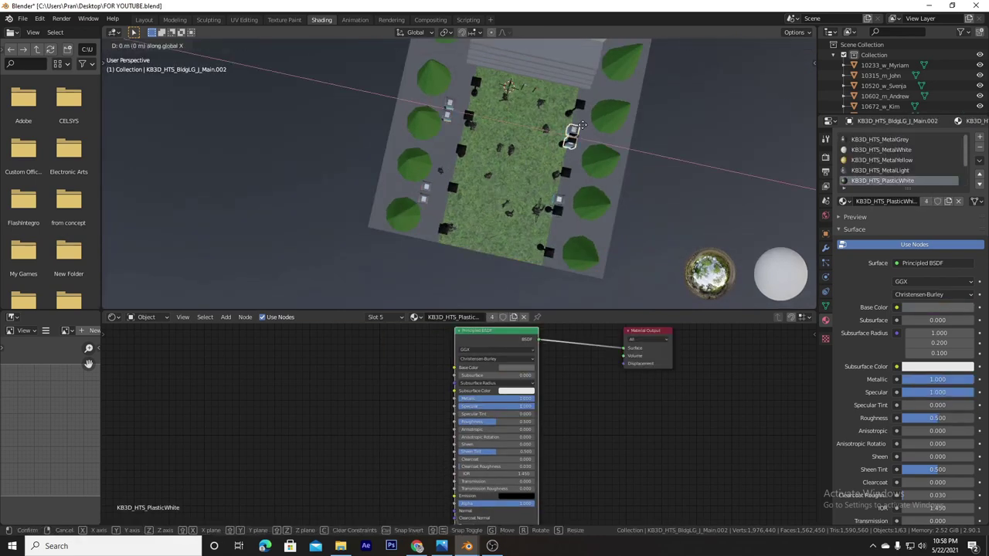
{"action": "left_click", "coordinate": [589, 122]}
{"action": "key", "text": "shift+d"}
{"action": "middle_click_drag", "start_coordinate": [588, 122], "coordinate": [556, 268]}
{"action": "left_click", "coordinate": [561, 221]}
Add one more kiosk duplicate, sliding it along the Y axis.
{"action": "key", "text": "shift+d"}
{"action": "key", "text": "y"}
{"action": "left_click", "coordinate": [571, 238]}
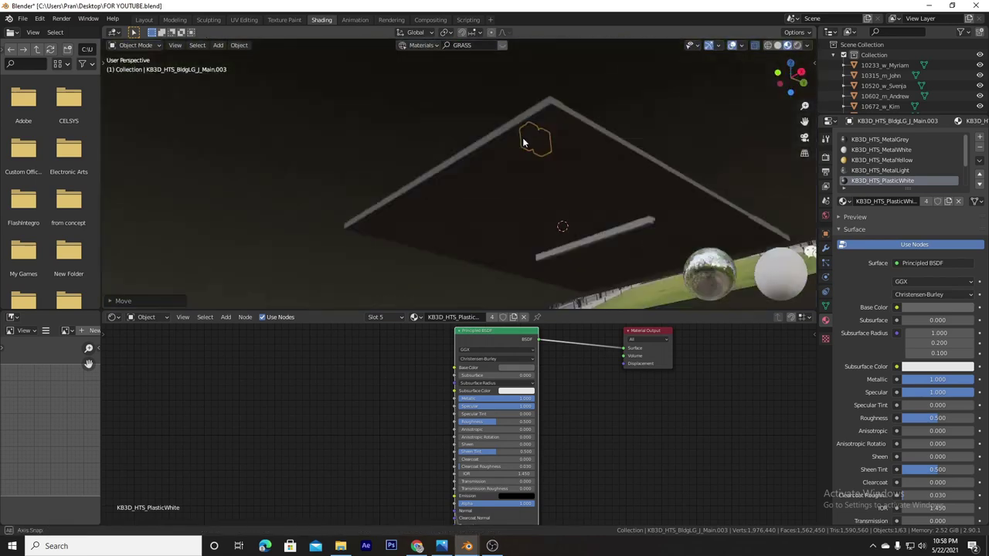
{"action": "mouse_move", "coordinate": [530, 139]}
{"action": "middle_mouse_down"}
{"action": "mouse_move", "coordinate": [589, 182]}
{"action": "mouse_move", "coordinate": [554, 182]}
{"action": "middle_mouse_up"}
{"action": "scroll", "coordinate": [587, 176], "scroll_direction": "up", "scroll_amount": 5}
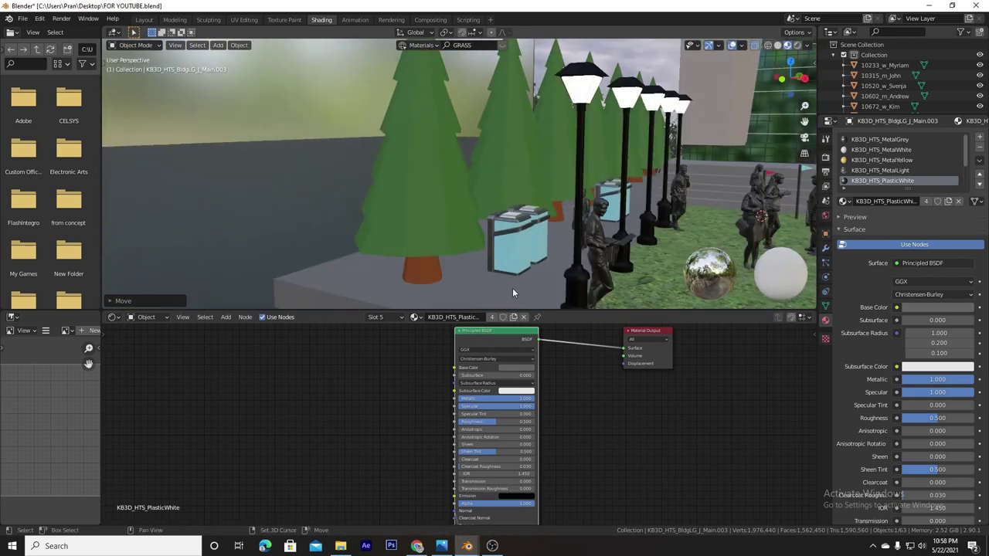
Add a plane at a 3D cursor spot on the pavement beside the kiosks.
{"action": "right_click", "coordinate": [549, 254], "text": "shift"}
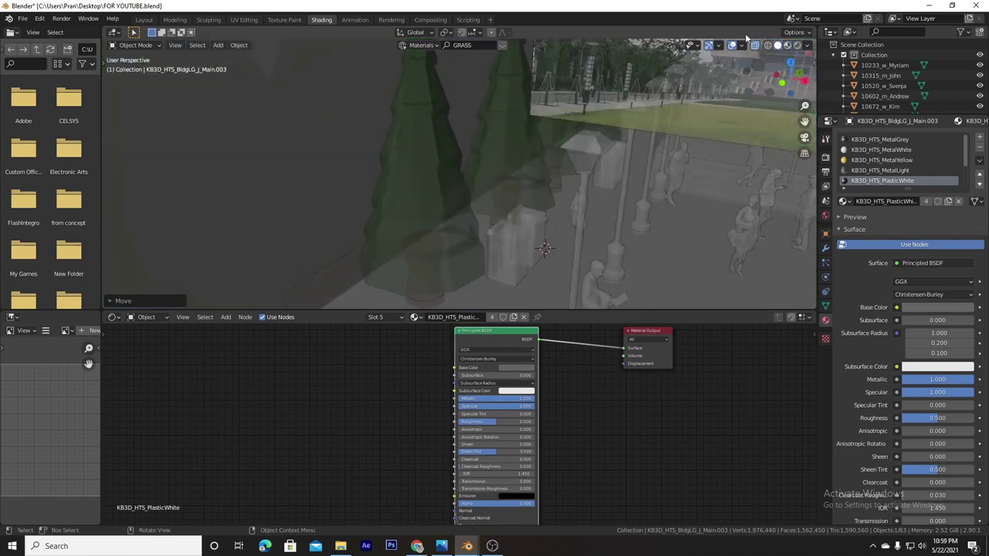
{"action": "mouse_move", "coordinate": [725, 121]}
{"action": "middle_mouse_down"}
{"action": "mouse_move", "coordinate": [696, 149]}
{"action": "mouse_move", "coordinate": [448, 185]}
{"action": "middle_mouse_up"}
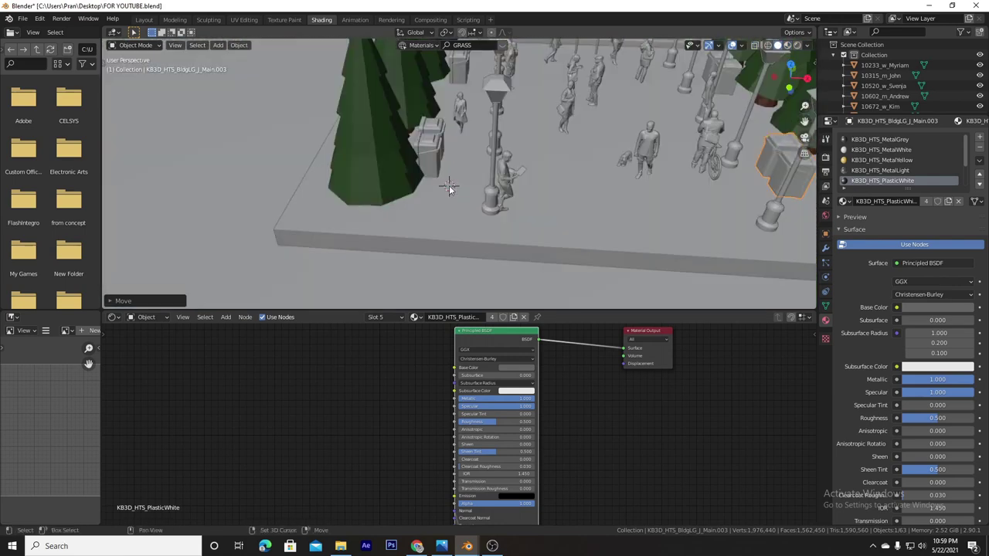
{"action": "key", "text": "shift+a"}
{"action": "left_click", "coordinate": [510, 186]}
Scale the new plane and rotate it 45 degrees, viewed from the top.
{"action": "type", "text": "s"}
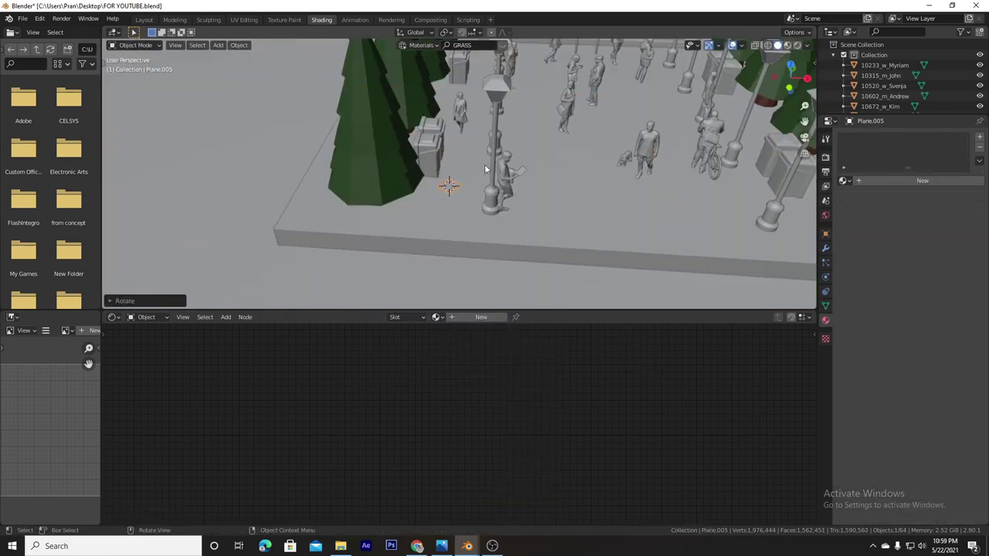
{"action": "type", "text": "r45"}
{"action": "key", "text": "Return"}
{"action": "key", "text": "KP_7"}
{"action": "key", "text": "g"}
{"action": "key", "text": "y"}
{"action": "key", "text": "ctrl+z"}
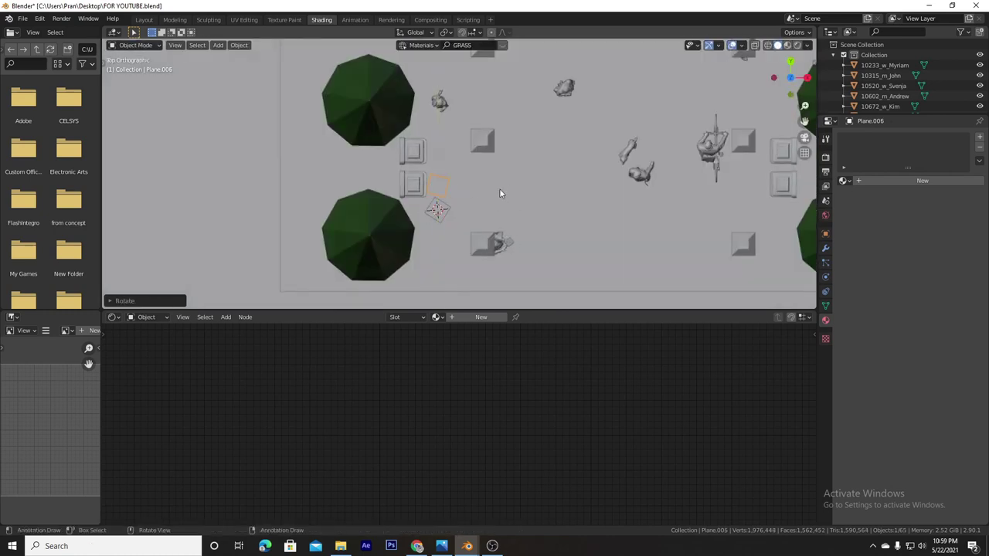
{"action": "right_click", "coordinate": [523, 190]}
Duplicate the flat pieces beside the kiosks and rotate the copies across the plaza.
{"action": "left_click_drag", "start_coordinate": [514, 194], "coordinate": [555, 225]}
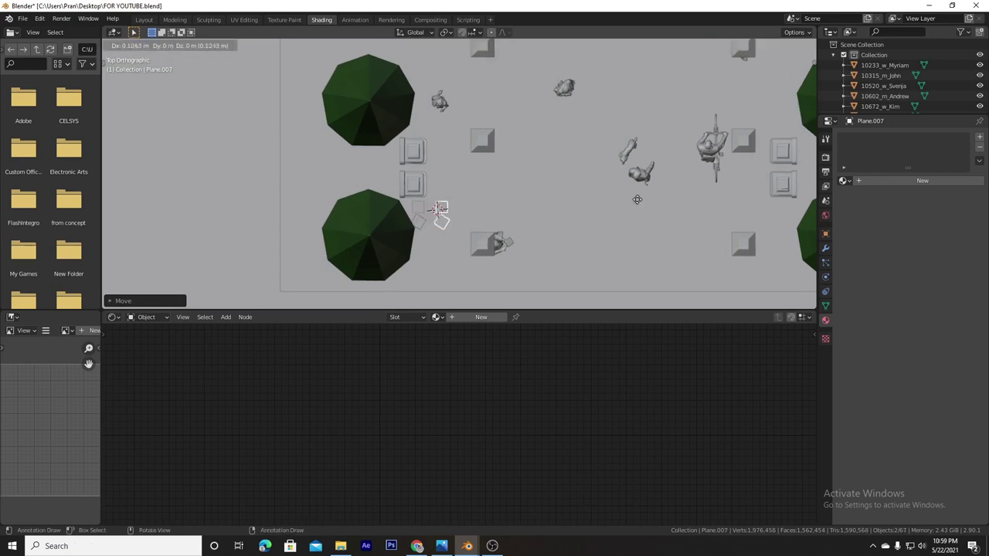
{"action": "key", "text": "g"}
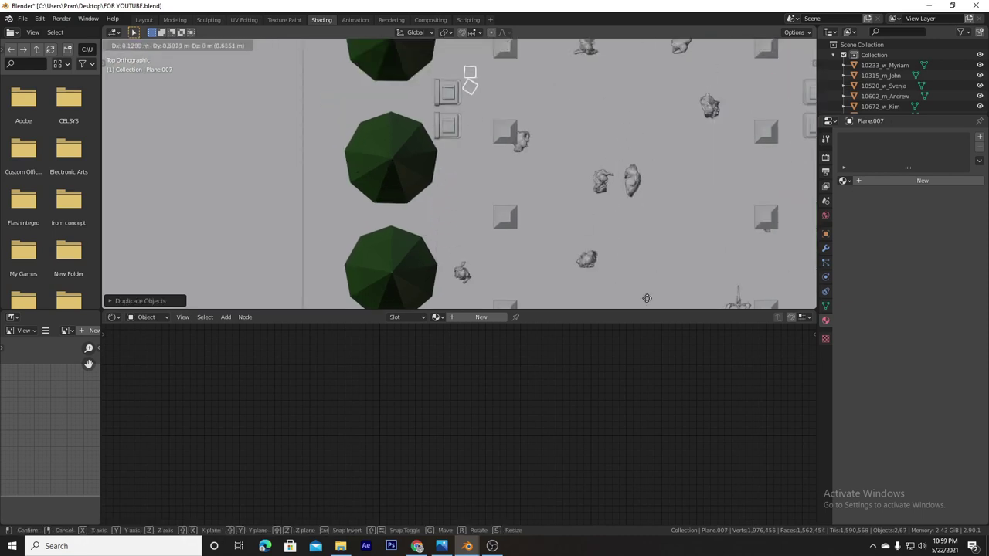
{"action": "key", "text": "r"}
{"action": "left_click", "coordinate": [594, 84]}
{"action": "mouse_move", "coordinate": [678, 166]}
{"action": "middle_mouse_down", "text": "shift"}
{"action": "mouse_move", "coordinate": [497, 246]}
{"action": "mouse_move", "coordinate": [566, 188]}
{"action": "middle_mouse_up", "text": "shift"}
{"action": "left_click", "coordinate": [489, 246]}
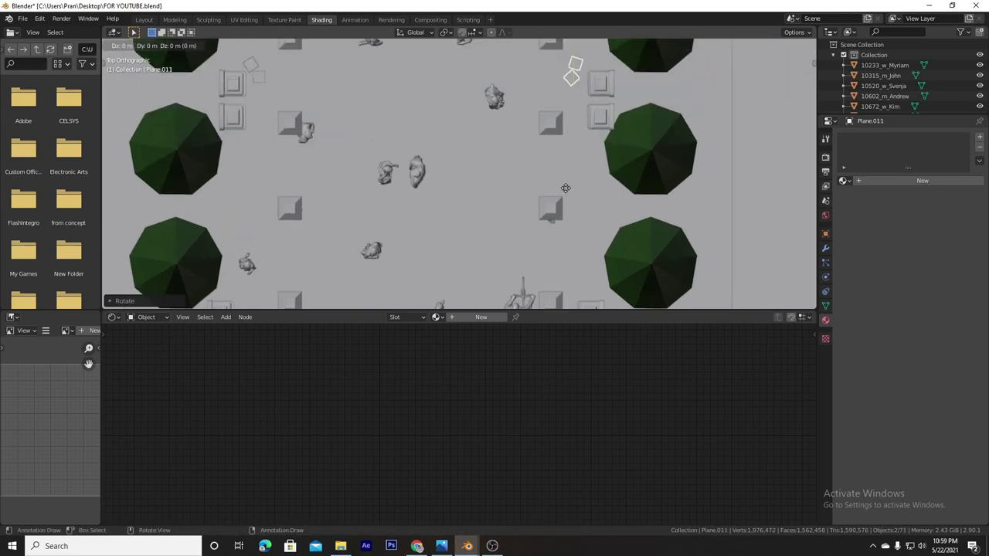
{"action": "left_click", "coordinate": [510, 114]}
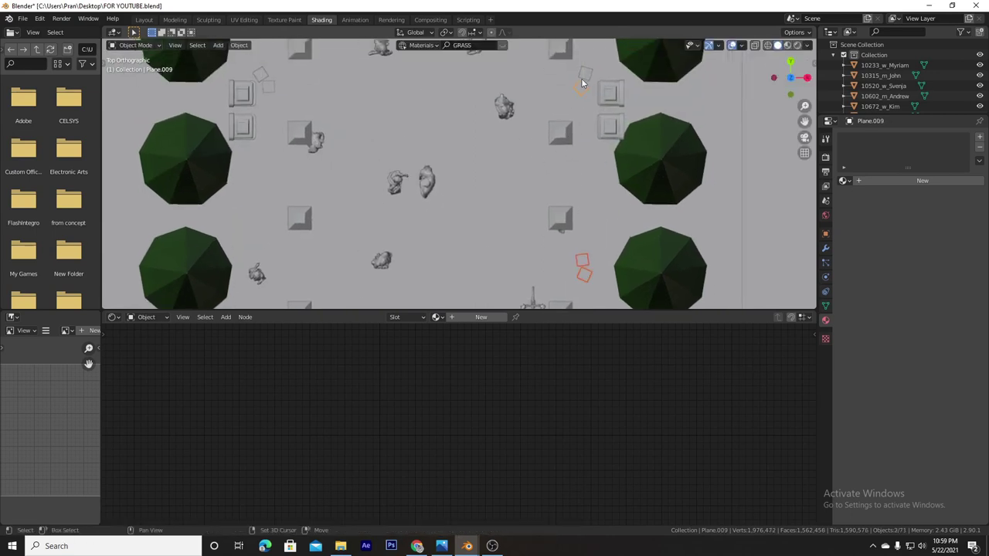
{"action": "middle_click_drag", "start_coordinate": [269, 87], "coordinate": [347, 181], "text": "shift"}
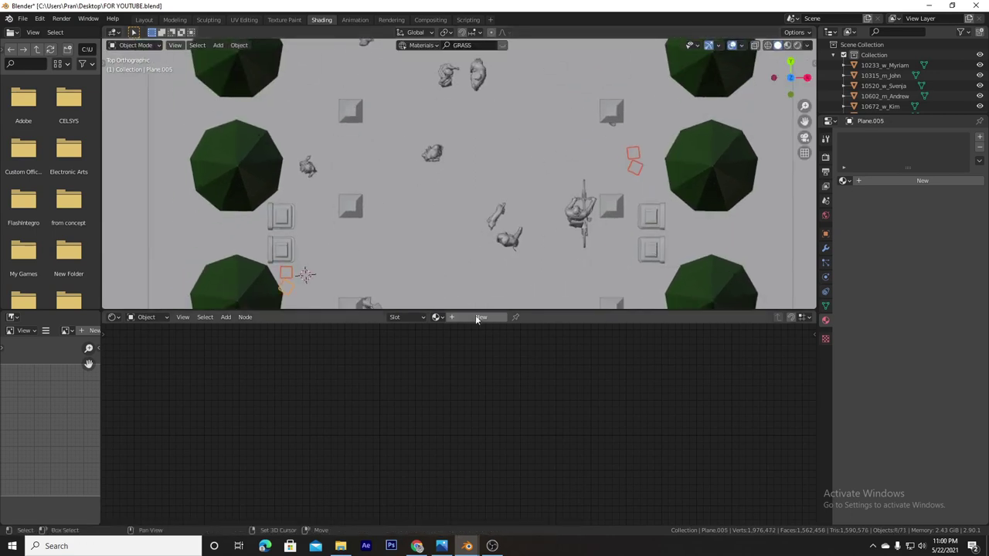
Add a Noise Texture node to a paper plane's material, feeding its Color into Base Color.
{"action": "left_click", "coordinate": [634, 161]}
{"action": "middle_click_drag", "start_coordinate": [633, 161], "coordinate": [544, 195]}
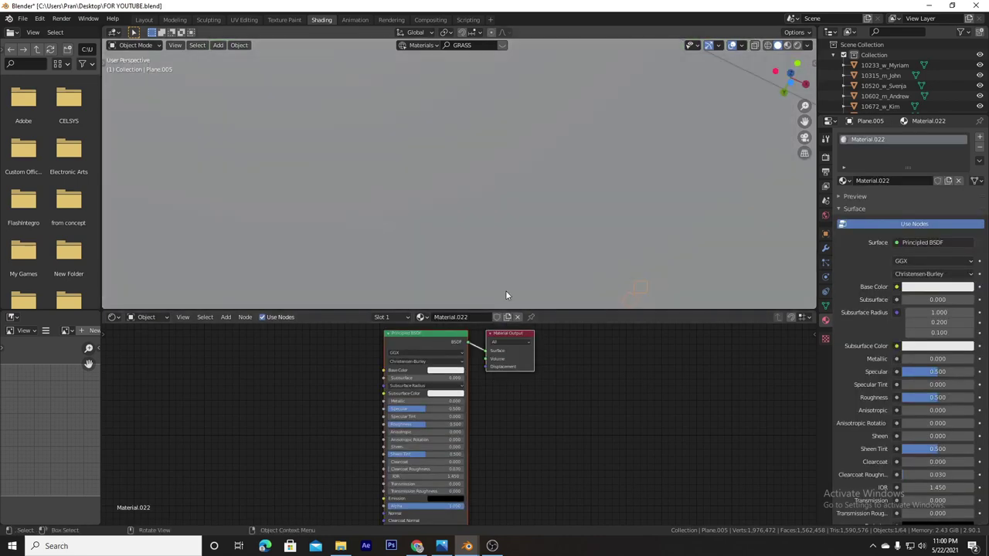
{"action": "scroll", "coordinate": [505, 292], "scroll_direction": "down", "scroll_amount": 8}
{"action": "mouse_move", "coordinate": [505, 292]}
{"action": "middle_mouse_down"}
{"action": "mouse_move", "coordinate": [638, 172]}
{"action": "mouse_move", "coordinate": [473, 258]}
{"action": "middle_mouse_up"}
{"action": "key", "text": "shift+a"}
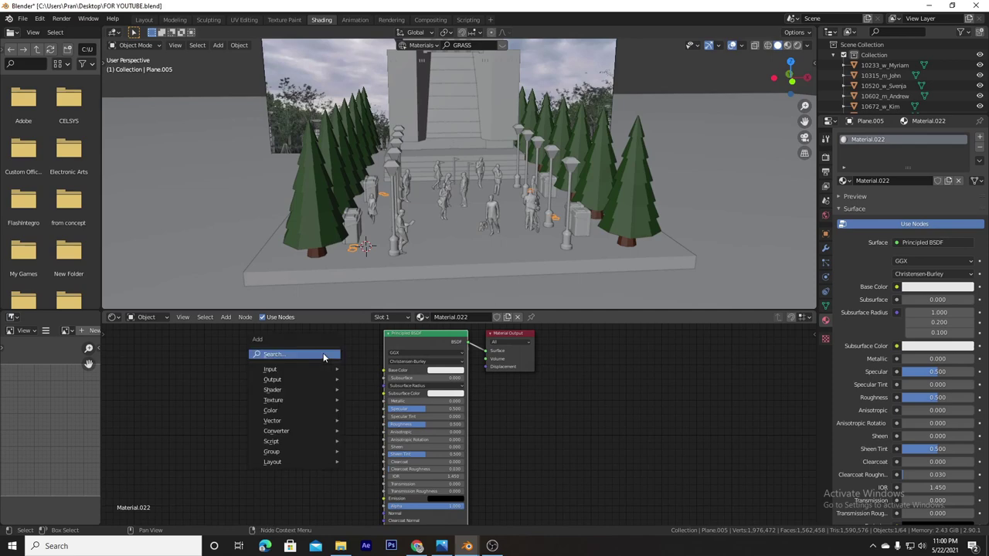
{"action": "left_click", "coordinate": [322, 353]}
{"action": "type", "text": "NOI"}
{"action": "key", "text": "Return"}
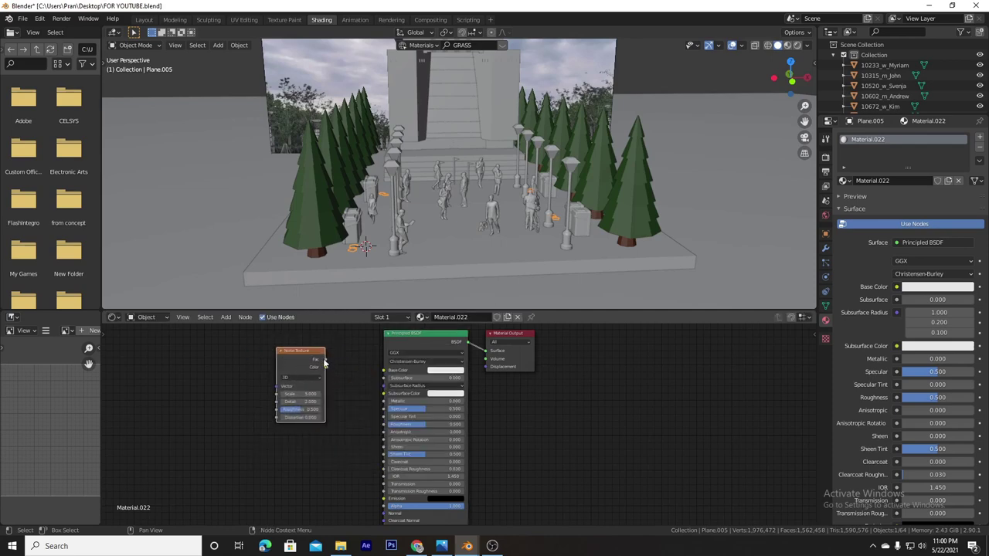
{"action": "left_click_drag", "start_coordinate": [326, 367], "coordinate": [383, 370]}
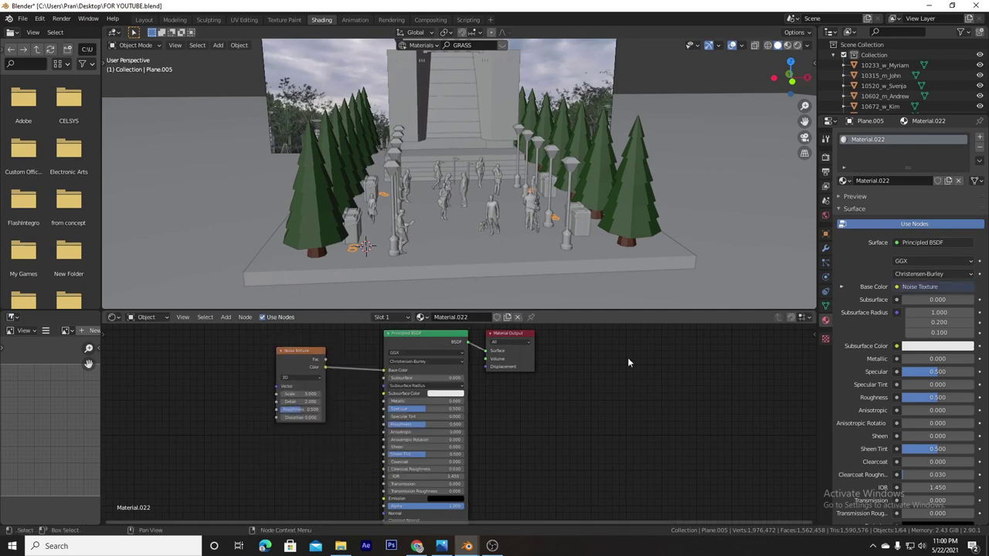
Preview materials in the viewport and check the tree and grass materials.
{"action": "middle_click_drag", "start_coordinate": [663, 113], "coordinate": [672, 129]}
{"action": "left_click", "coordinate": [585, 165]}
{"action": "left_click", "coordinate": [787, 45]}
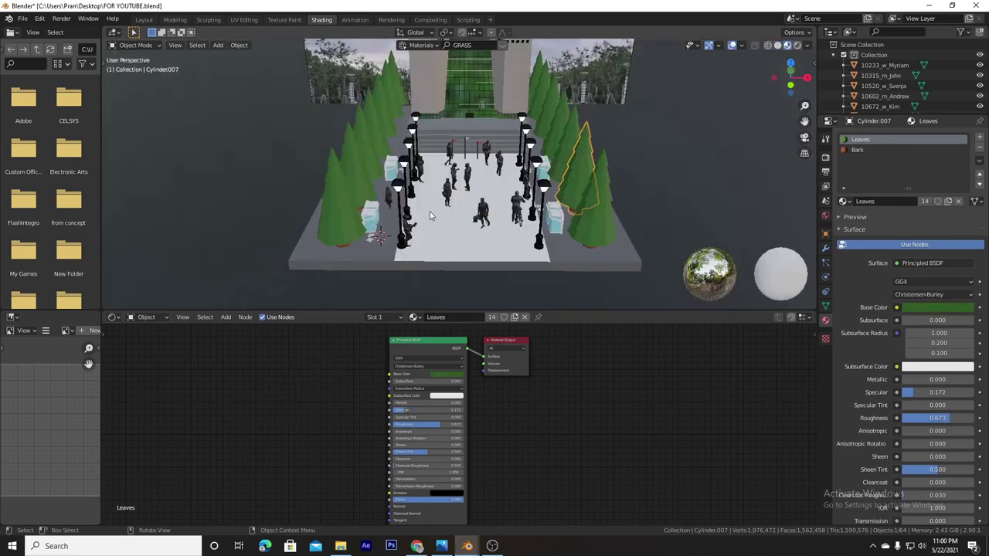
{"action": "left_click", "coordinate": [369, 243]}
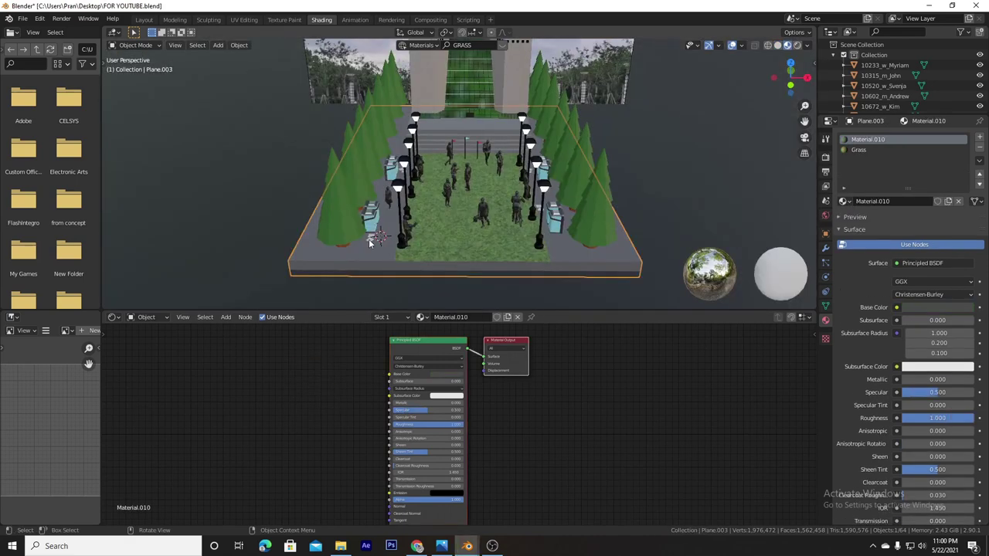
{"action": "mouse_move", "coordinate": [370, 242]}
{"action": "middle_mouse_down"}
{"action": "mouse_move", "coordinate": [434, 258]}
{"action": "mouse_move", "coordinate": [478, 214]}
{"action": "middle_mouse_up"}
{"action": "scroll", "coordinate": [434, 258], "scroll_direction": "up", "scroll_amount": 2}
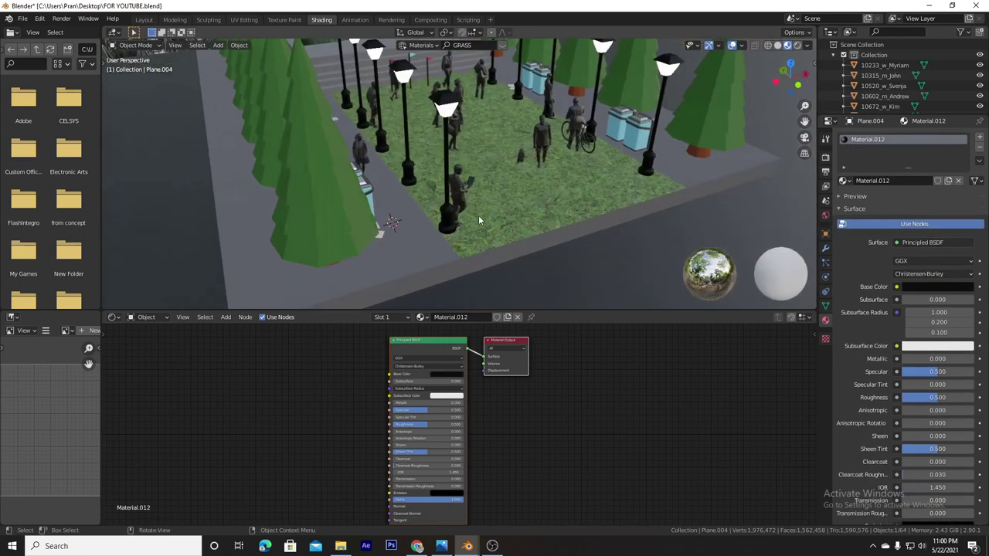
{"action": "left_click", "coordinate": [354, 221]}
Isolate a paper plane and adjust a Noise Texture setting on its material.
{"action": "left_click", "coordinate": [354, 221]}
{"action": "key", "text": "KP_Divide"}
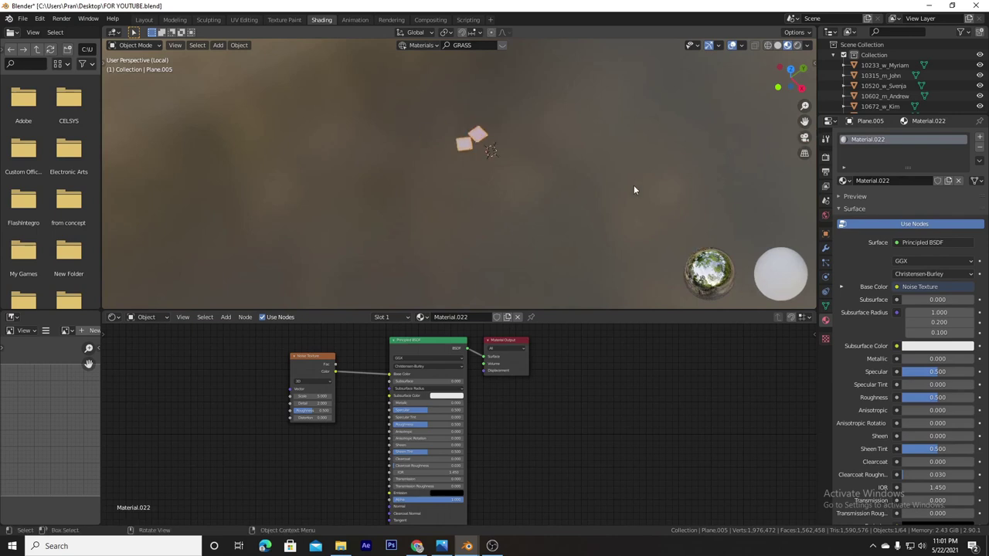
{"action": "middle_click_drag", "start_coordinate": [615, 237], "coordinate": [430, 181]}
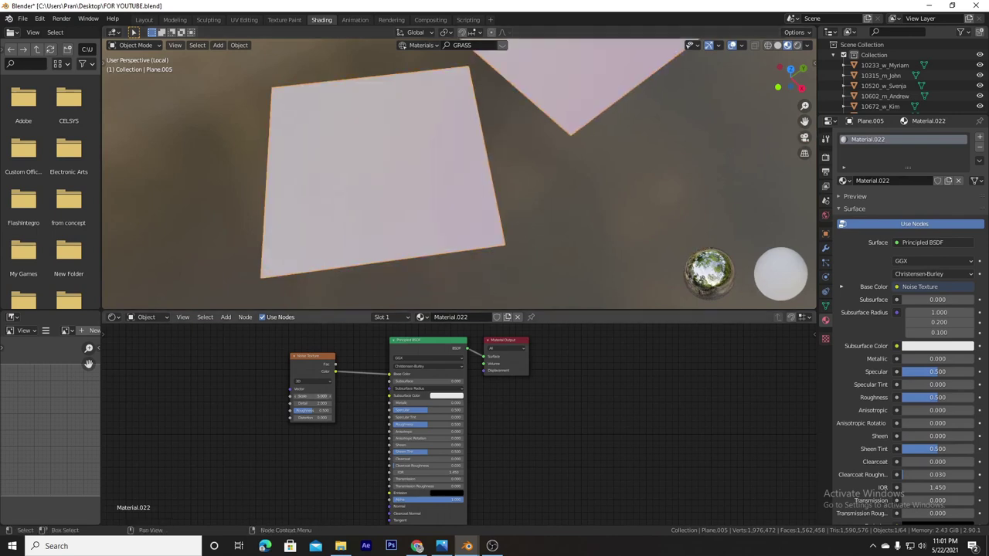
{"action": "left_click_drag", "start_coordinate": [326, 402], "coordinate": [298, 403]}
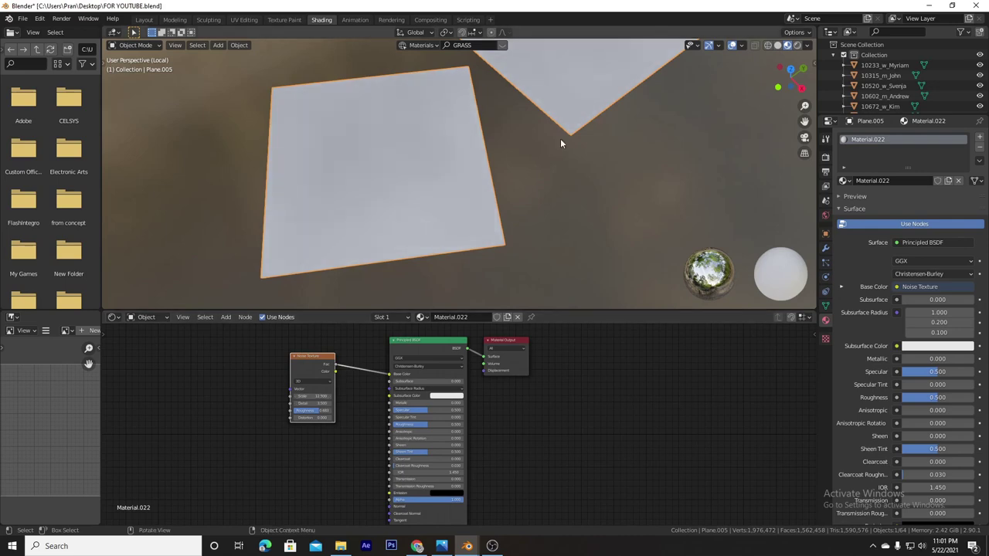
{"action": "key", "text": "KP_Divide"}
In camera view, delete the backdrop image behind the building.
{"action": "key", "text": "KP_0"}
{"action": "left_click", "coordinate": [598, 123]}
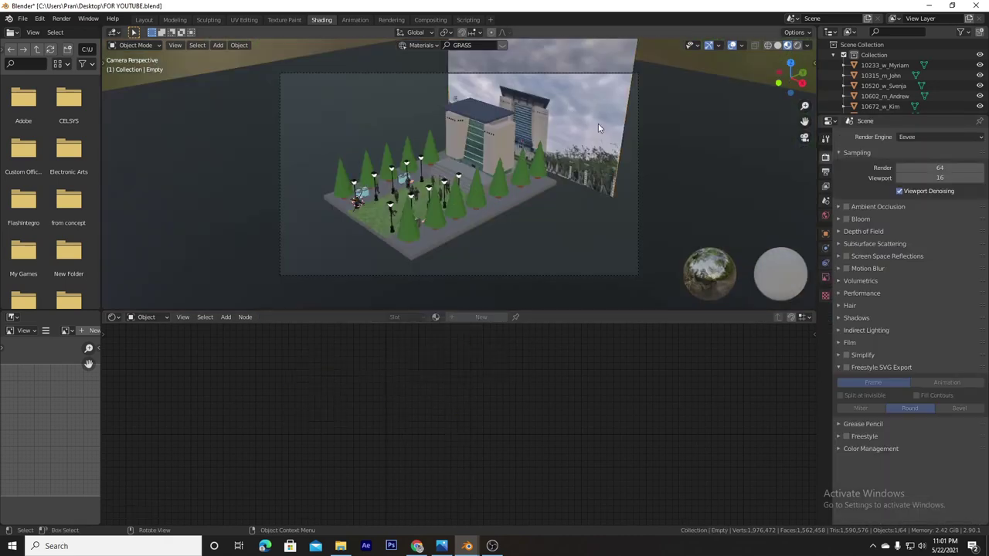
{"action": "key", "text": "Delete"}
Set the output Resolution X to 1380 px.
{"action": "left_click", "coordinate": [825, 171]}
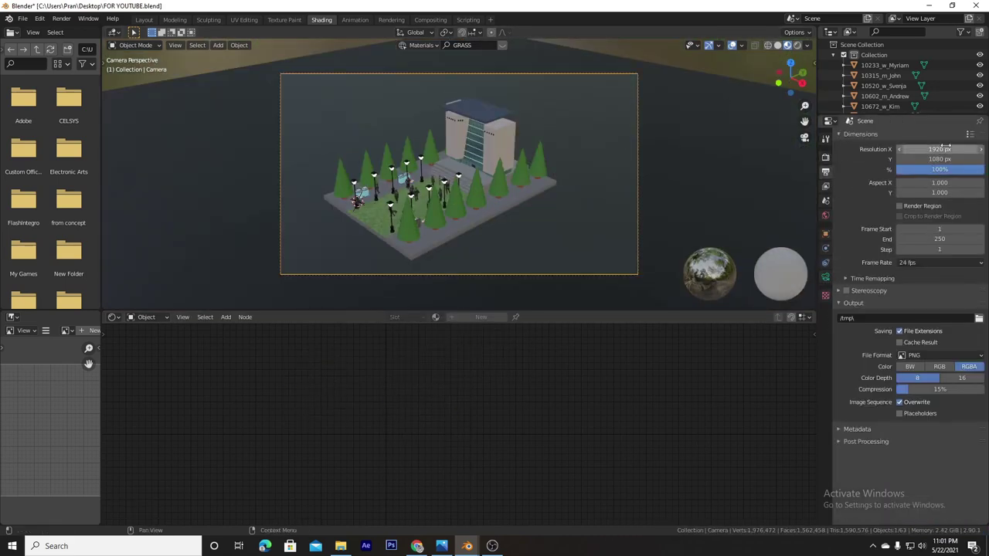
{"action": "left_click", "coordinate": [946, 150]}
{"action": "type", "text": "1380"}
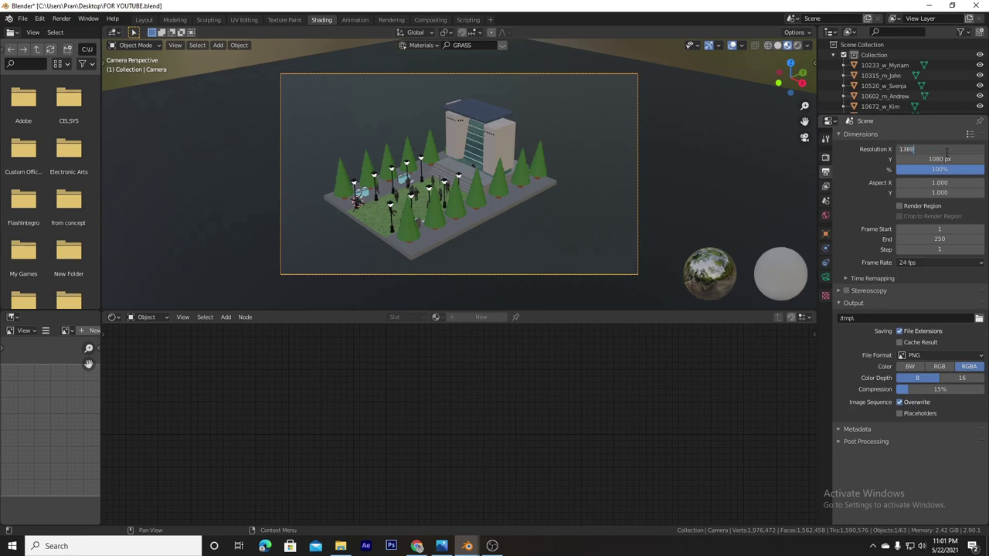
{"action": "key", "text": "Return"}
Move the camera vertically along Z to adjust its height.
{"action": "middle_click_drag", "start_coordinate": [519, 158], "coordinate": [543, 178], "text": "shift"}
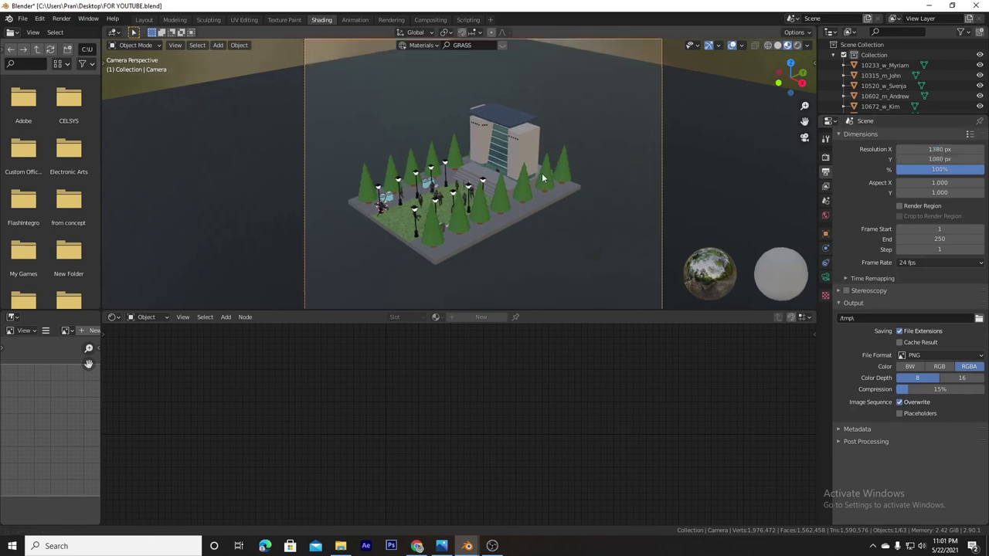
{"action": "key", "text": "KP_0"}
{"action": "key", "text": "KP_0"}
{"action": "key", "text": "g"}
{"action": "key", "text": "z"}
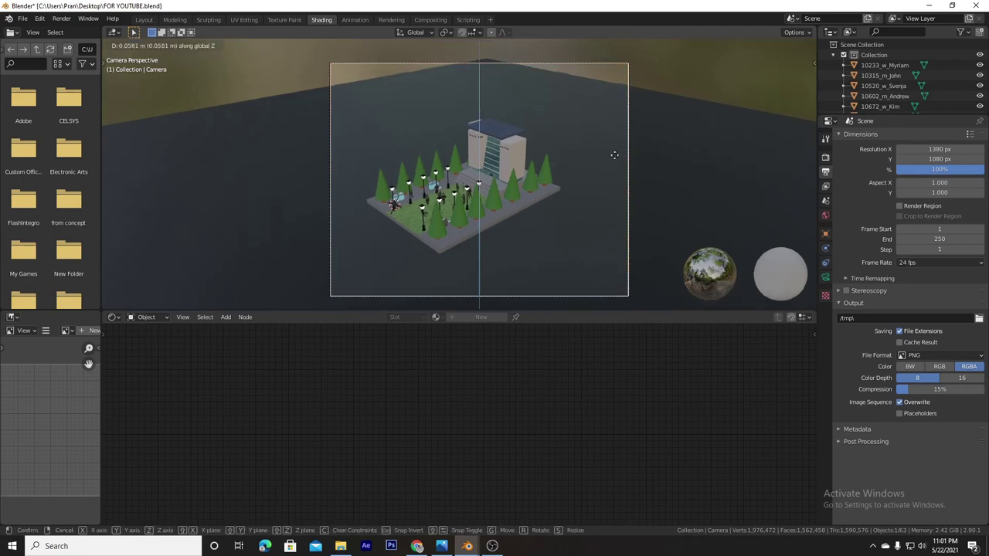
{"action": "left_click", "coordinate": [614, 156]}
{"action": "left_click", "coordinate": [611, 204]}
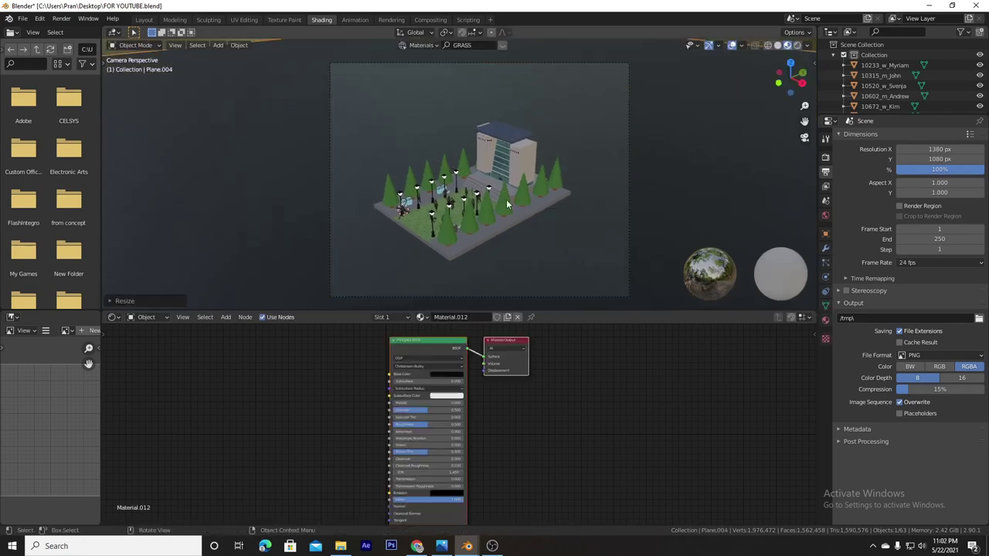
Set the render engine to Cycles with GPU Compute as the device.
{"action": "left_click", "coordinate": [825, 157]}
{"action": "left_click", "coordinate": [939, 137]}
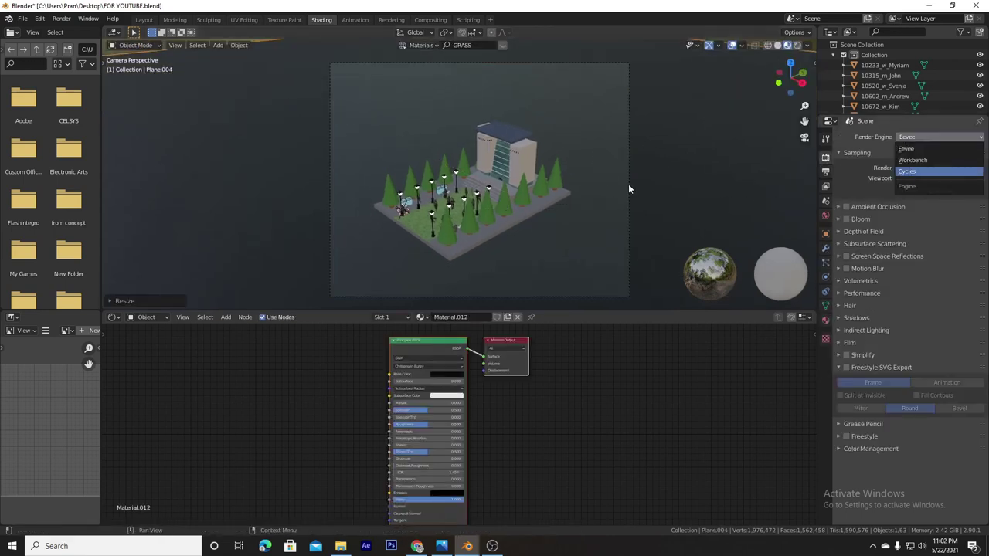
{"action": "left_click", "coordinate": [935, 184]}
{"action": "left_click", "coordinate": [927, 162]}
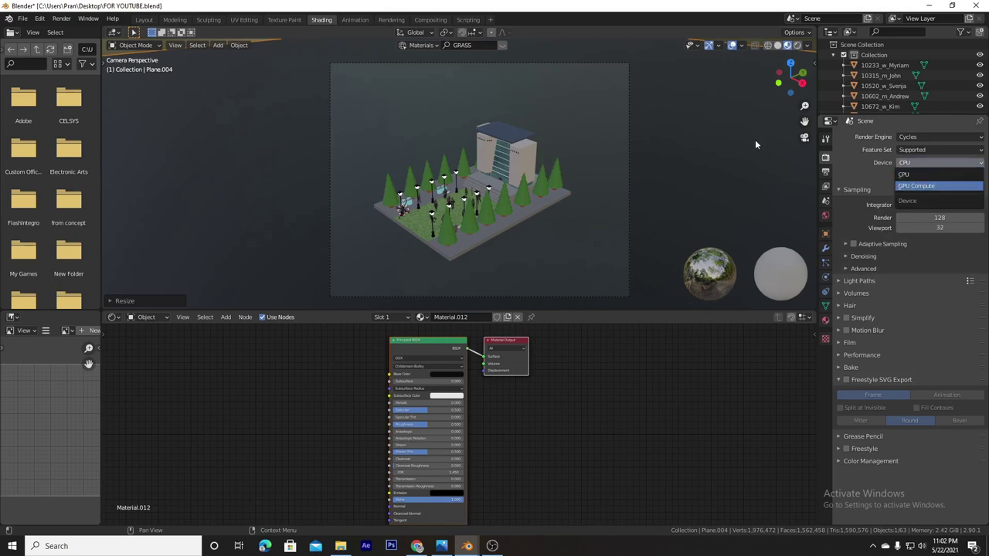
{"action": "key", "text": "Return"}
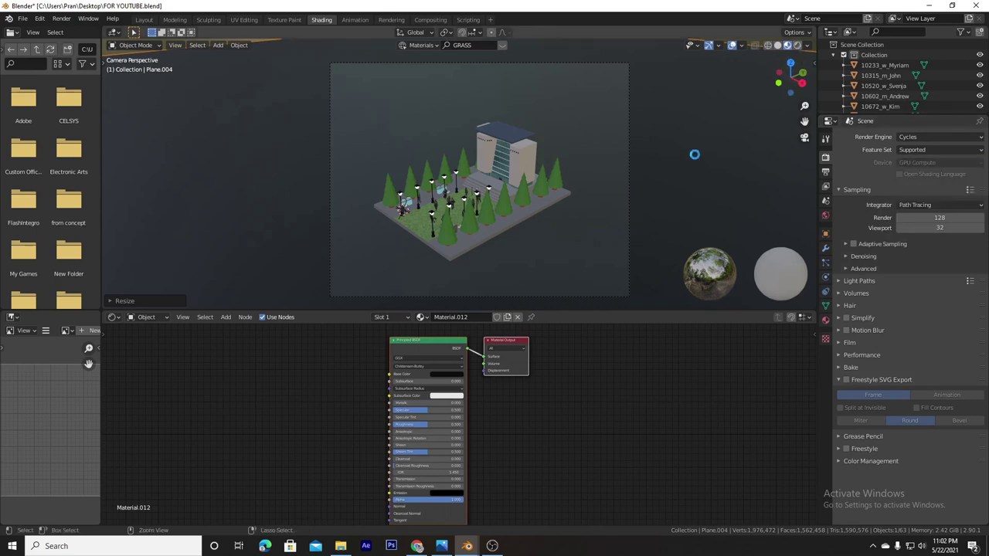
Save FOR YOUTUBE.blend and preview the camera view in Rendered shading.
{"action": "key", "text": "ctrl+s"}
{"action": "key", "text": "z"}
{"action": "key", "text": "6"}
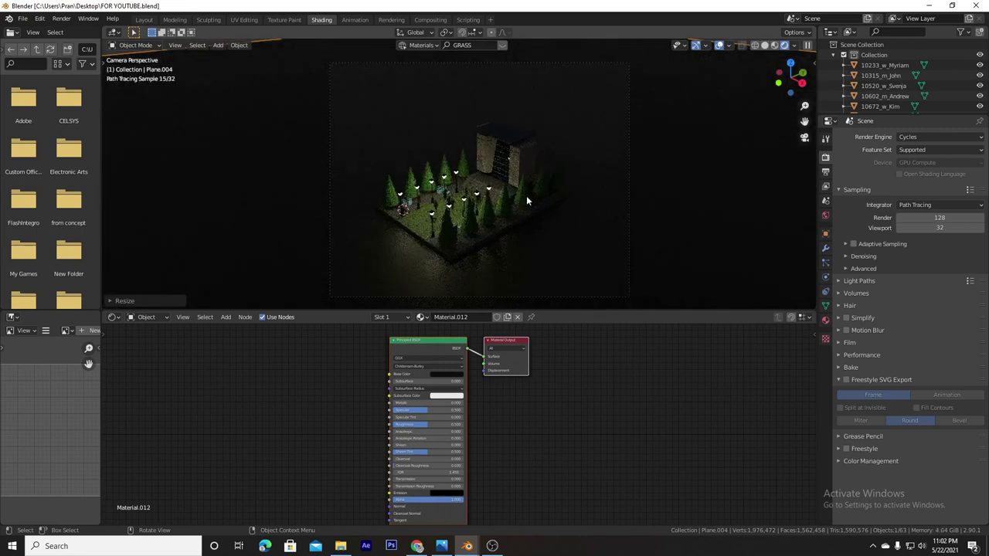
Return to Solid shading and orbit to a front view of the park.
{"action": "key", "text": "ctrl"}
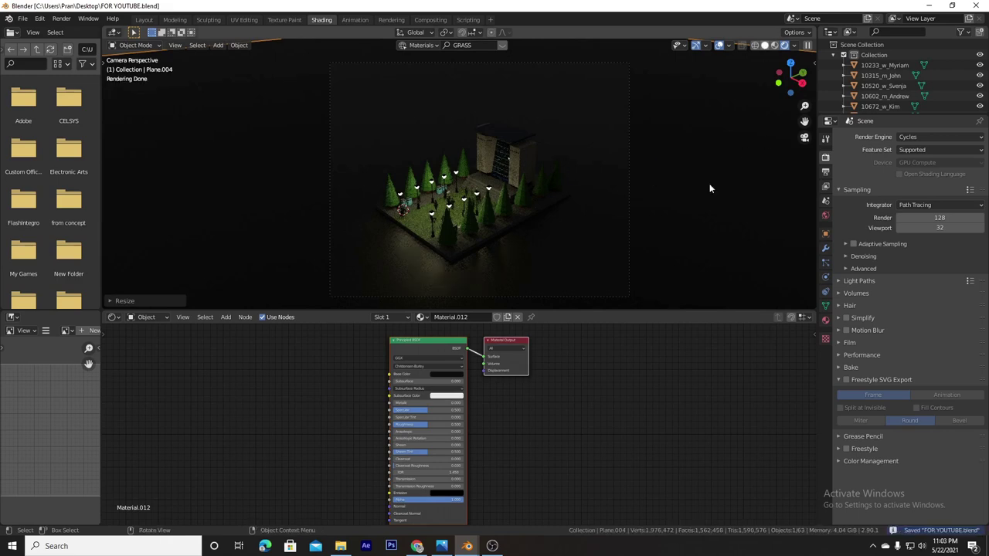
{"action": "key", "text": "z"}
{"action": "mouse_move", "coordinate": [709, 183]}
{"action": "middle_mouse_down"}
{"action": "mouse_move", "coordinate": [558, 178]}
{"action": "mouse_move", "coordinate": [573, 213]}
{"action": "middle_mouse_up"}
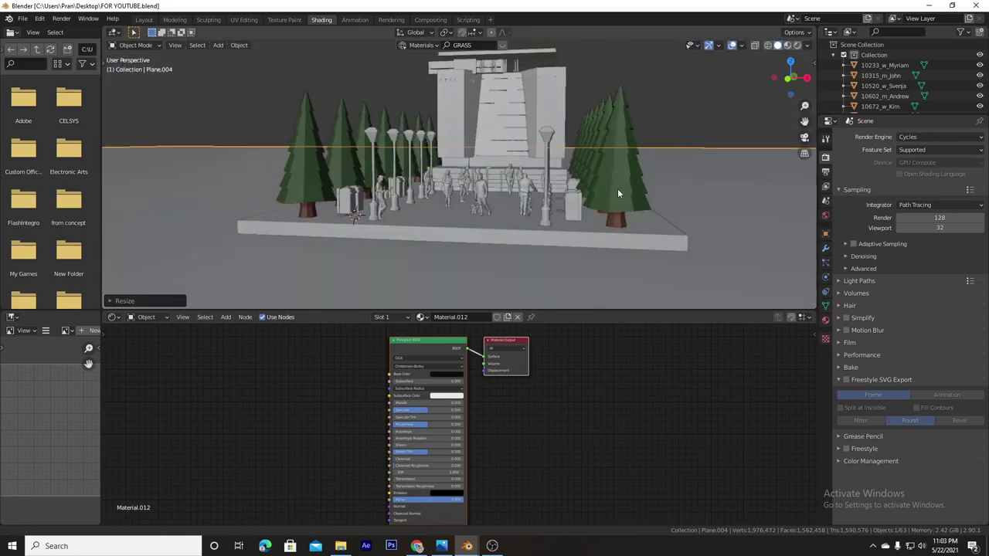